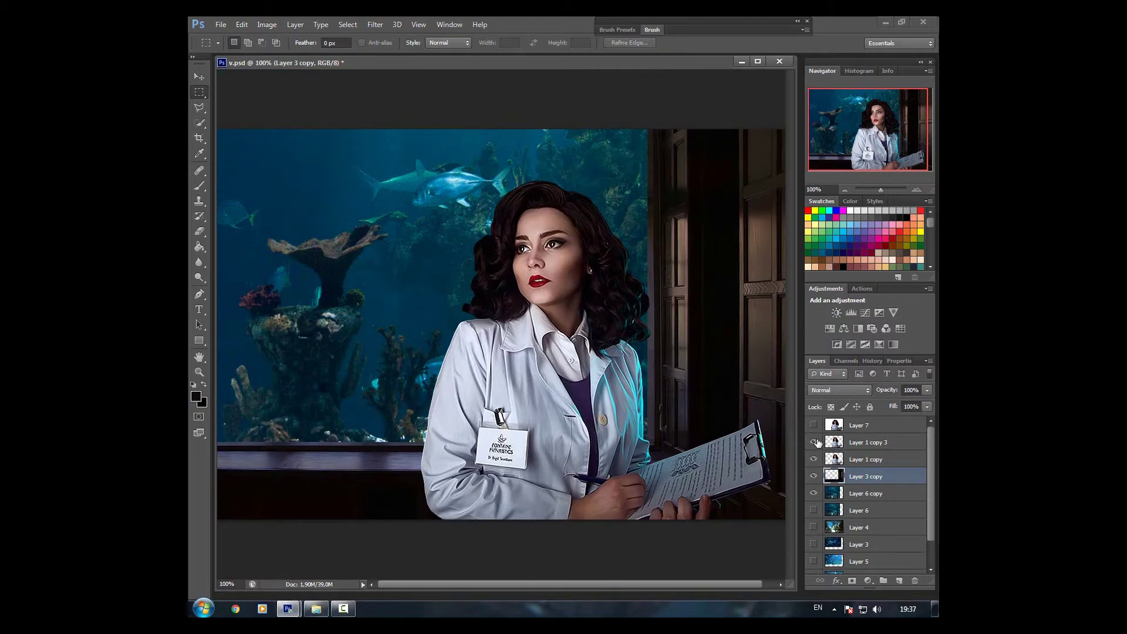
Touch up Layer 1 copy 3 of the woman with the Eraser and merge it with Layer 1 copy.
key(e)
click(868, 442)
click(814, 442)
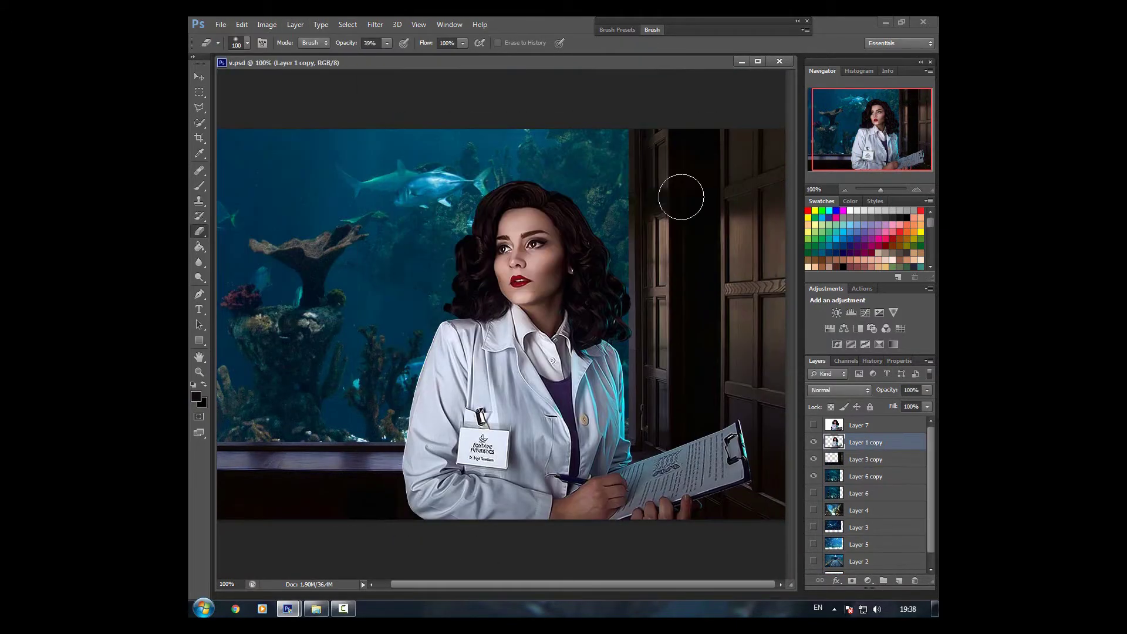
Add a Brightness/Contrast adjustment masked to the woman, with brightness -35 and contrast -20.
click(845, 189)
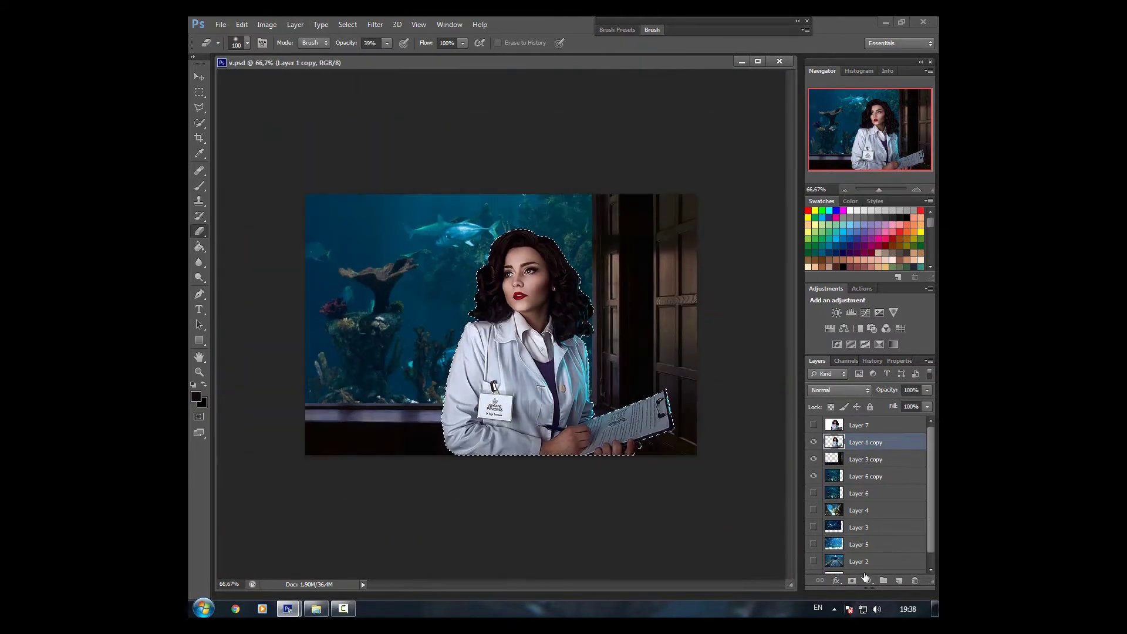
click(865, 576)
click(865, 450)
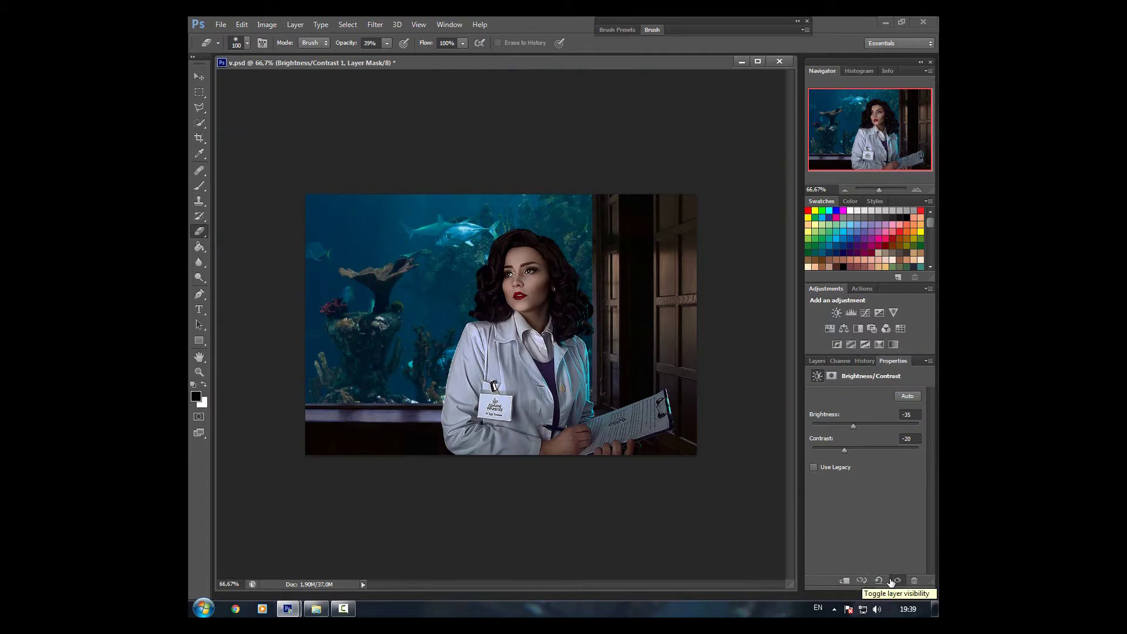
click(817, 361)
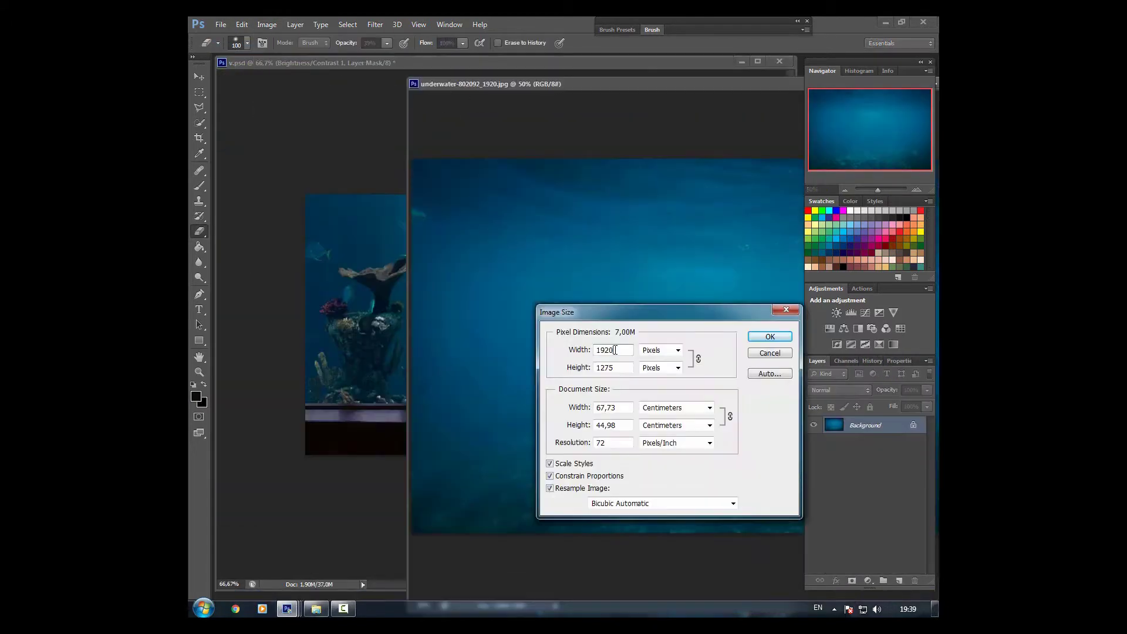
Add the resized underwater-802092_1920.jpg image beneath the woman and clear it from the aquarium window area.
key(Return)
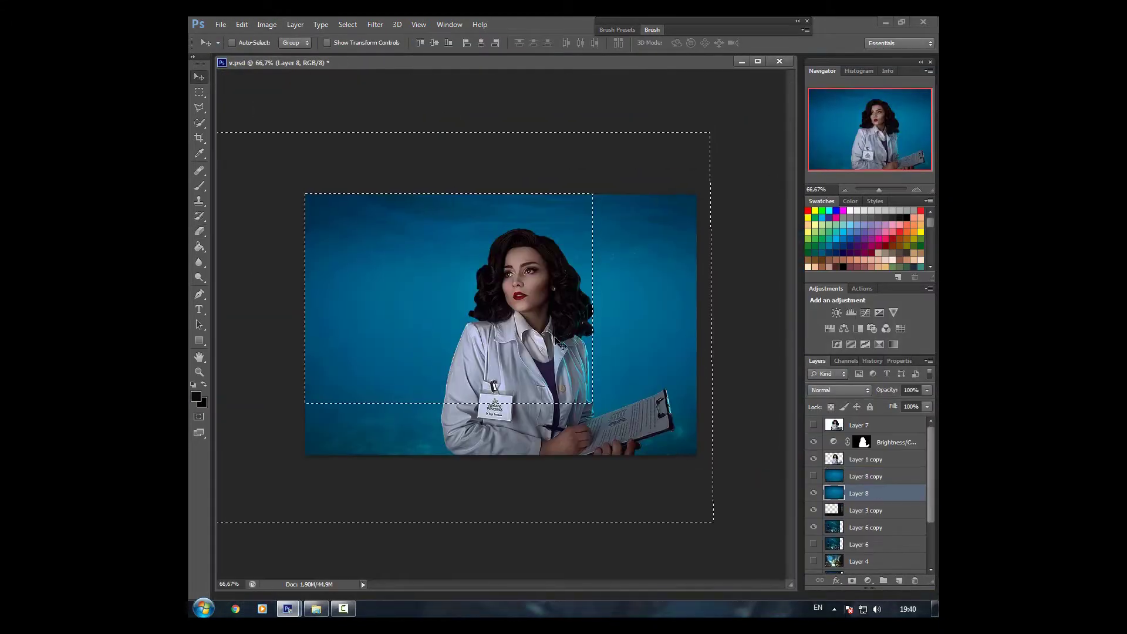
right_click(244, 180)
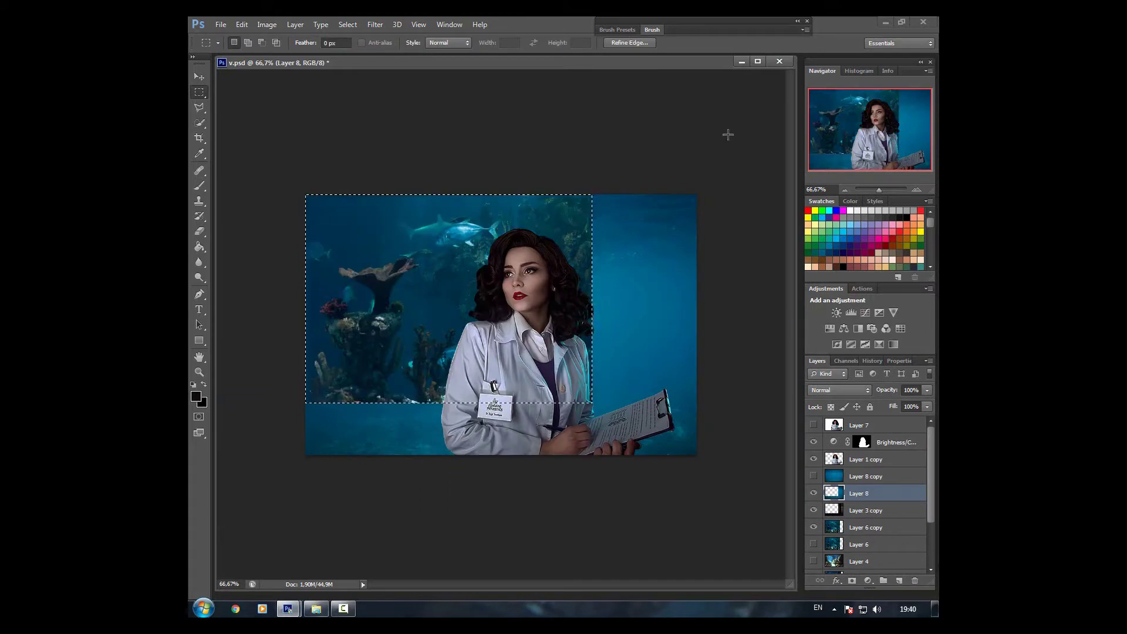
Tint the wall around the window with Layer 8 by changing its blend mode and lowering its fill.
click(819, 390)
scroll(818, 388, down, 2)
click(819, 390)
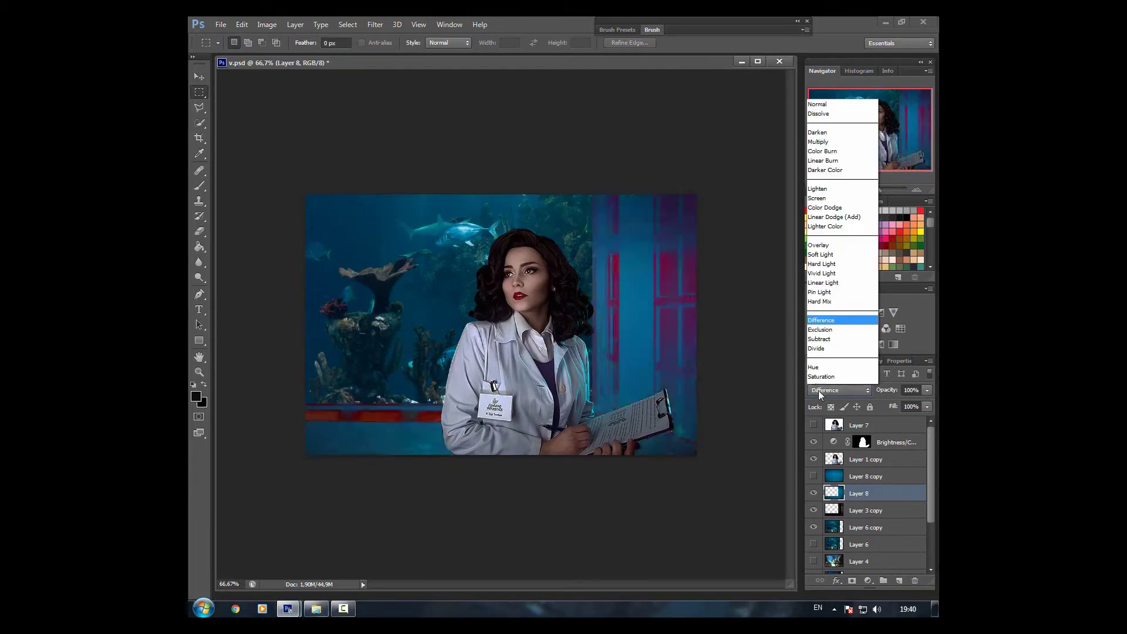
scroll(819, 390, down, 6)
click(928, 407)
drag(898, 398, 896, 400)
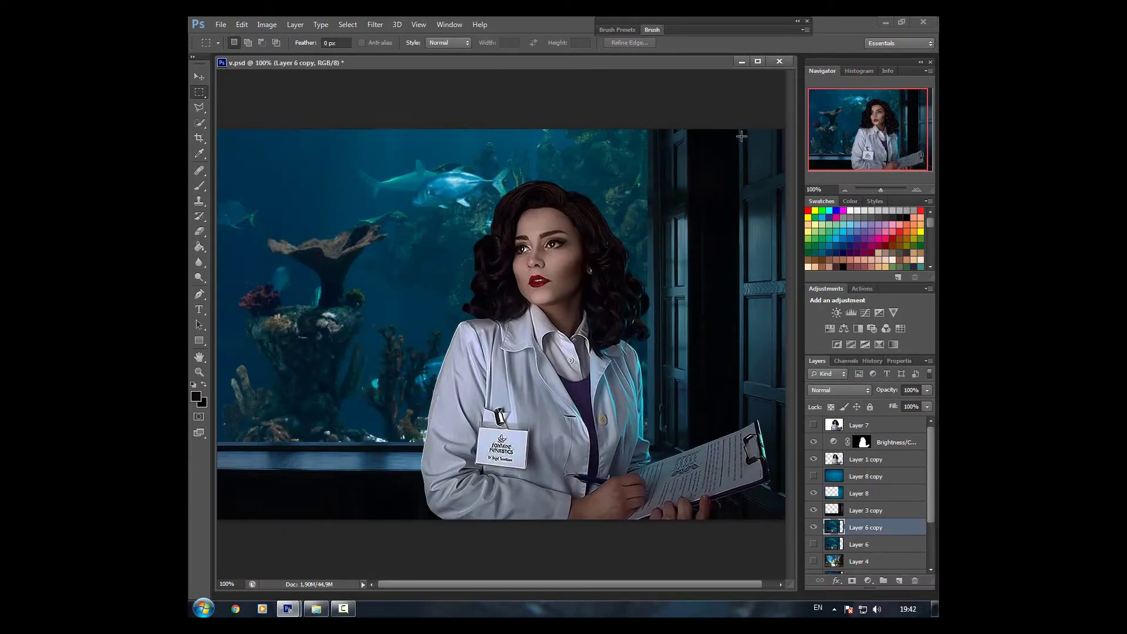
Tint the woman with Layer 8 copy by trying out blend modes and adjusting the layer's opacity.
click(375, 24)
click(846, 190)
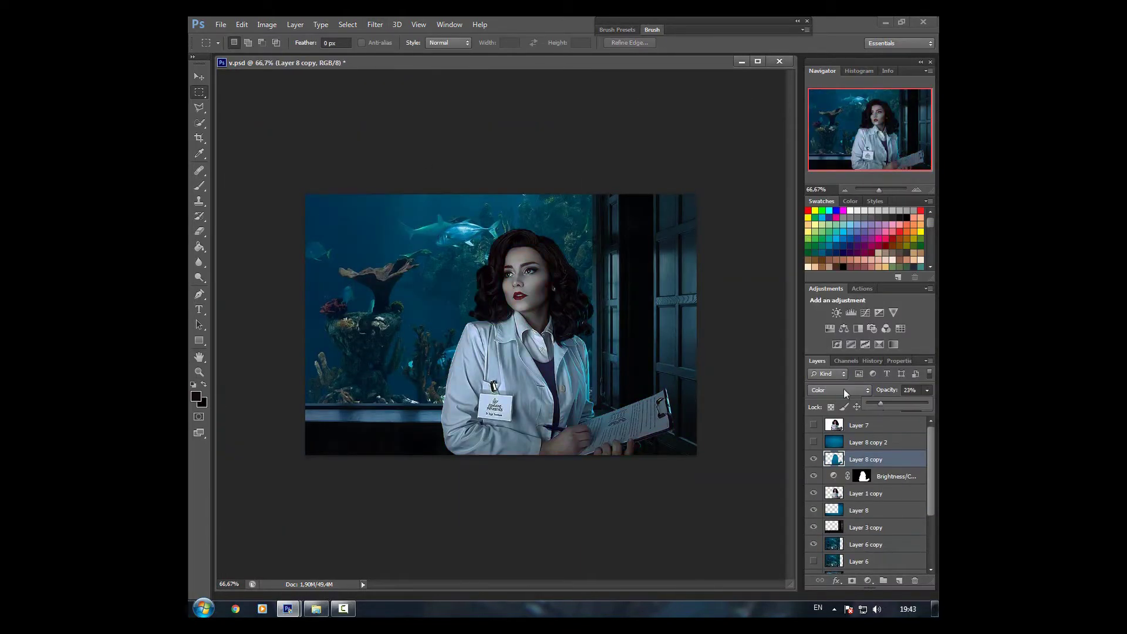
click(839, 390)
click(834, 277)
click(927, 390)
drag(884, 403, 882, 449)
key(shift+plus)
key(shift+plus)
key(shift+plus)
key(shift+plus)
key(shift+plus)
key(shift+plus)
key(shift+plus)
key(shift+plus)
key(shift+plus)
key(shift+plus)
key(shift+plus)
key(shift+plus)
key(shift+plus)
Duplicate Layer 8 copy and choose a blend mode for the duplicate to strengthen the woman's blue tint.
key(ctrl+j)
key(shift+plus)
key(shift+plus)
key(shift+plus)
key(shift+plus)
key(shift+plus)
Add a Brightness/Contrast adjustment layer to the background beneath Layer 3 copy.
click(837, 312)
click(817, 361)
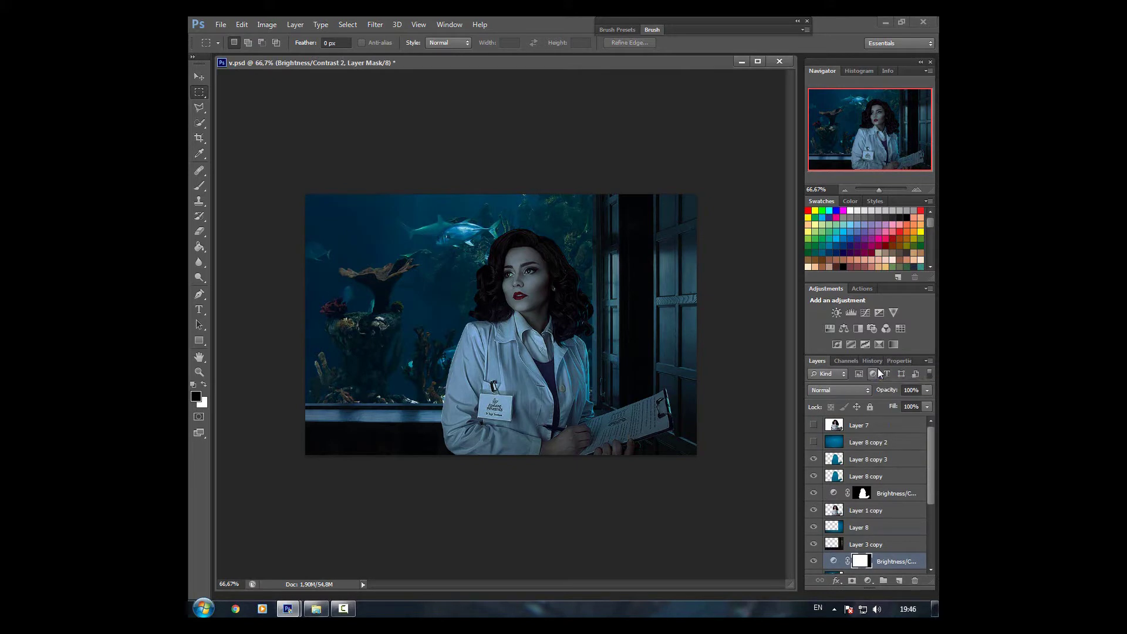
Add a Selective Color adjustment above Layer 8 and set magenta in the Blacks to +1%.
click(813, 510)
click(863, 527)
click(813, 510)
click(867, 580)
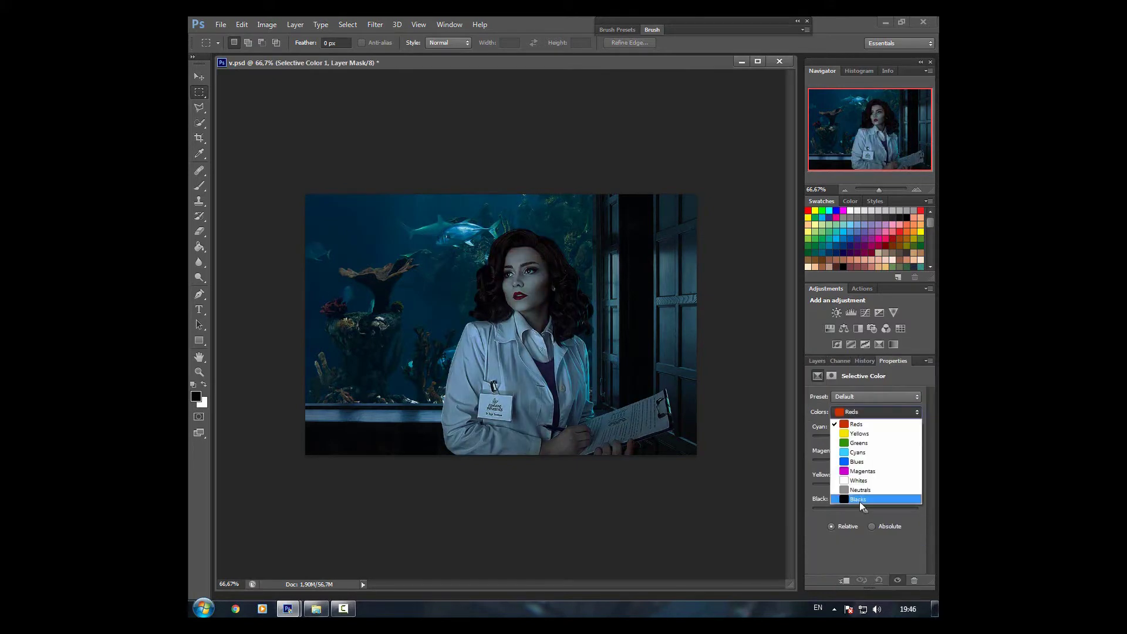
click(859, 502)
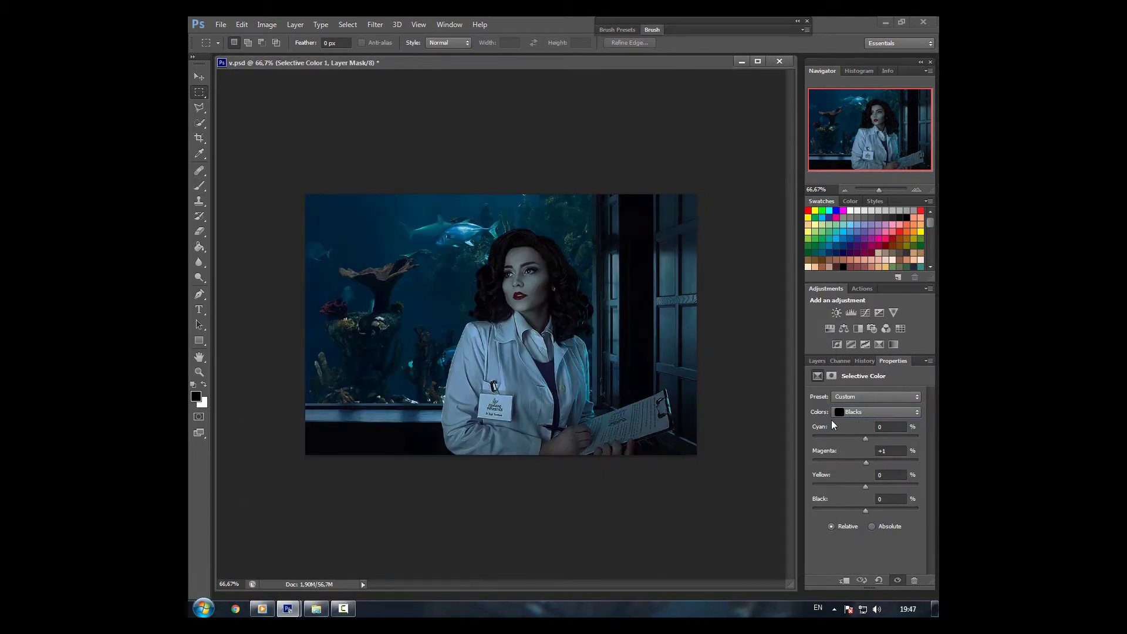
Bring the wet-glass droplet texture in behind the woman and trim it to the aquarium window.
click(221, 24)
click(241, 139)
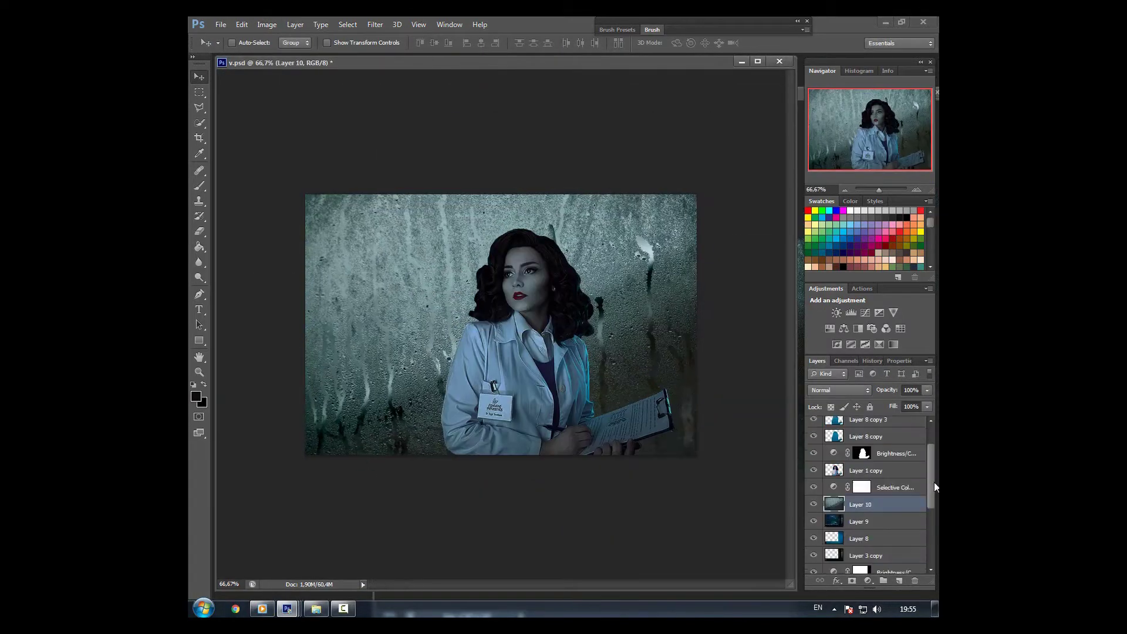
right_click(500, 338)
key(m)
Set the droplet texture layer's blend mode to Color Dodge and its opacity to 30%.
click(839, 390)
click(825, 210)
click(839, 390)
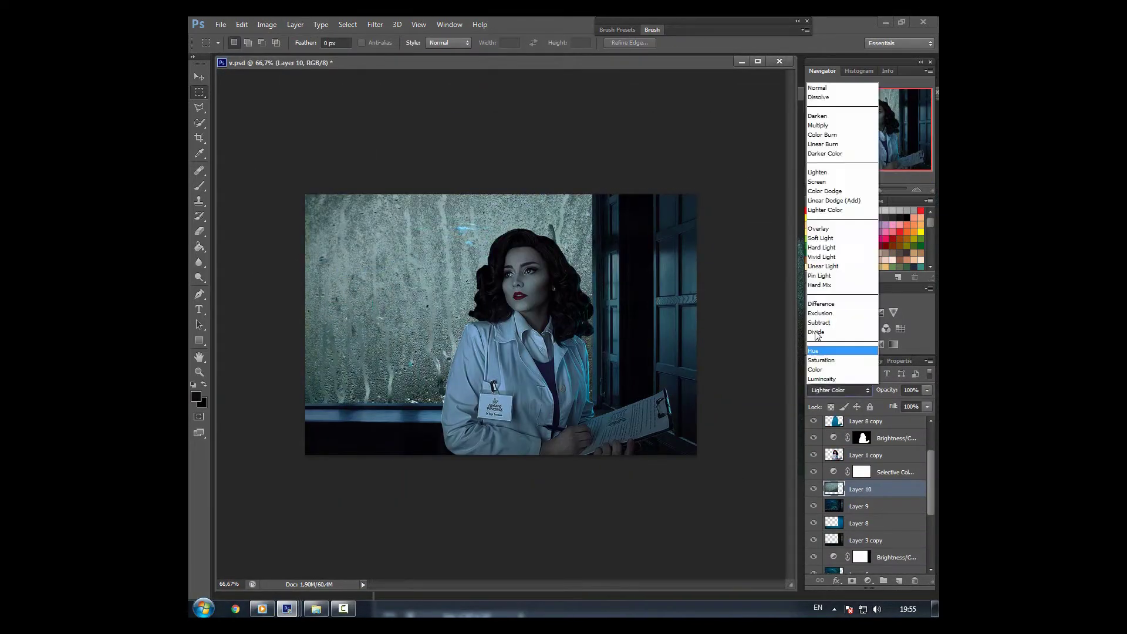
click(826, 190)
mouse_move(927, 390)
mouse_down()
mouse_move(913, 403)
mouse_move(928, 403)
mouse_move(891, 401)
mouse_up()
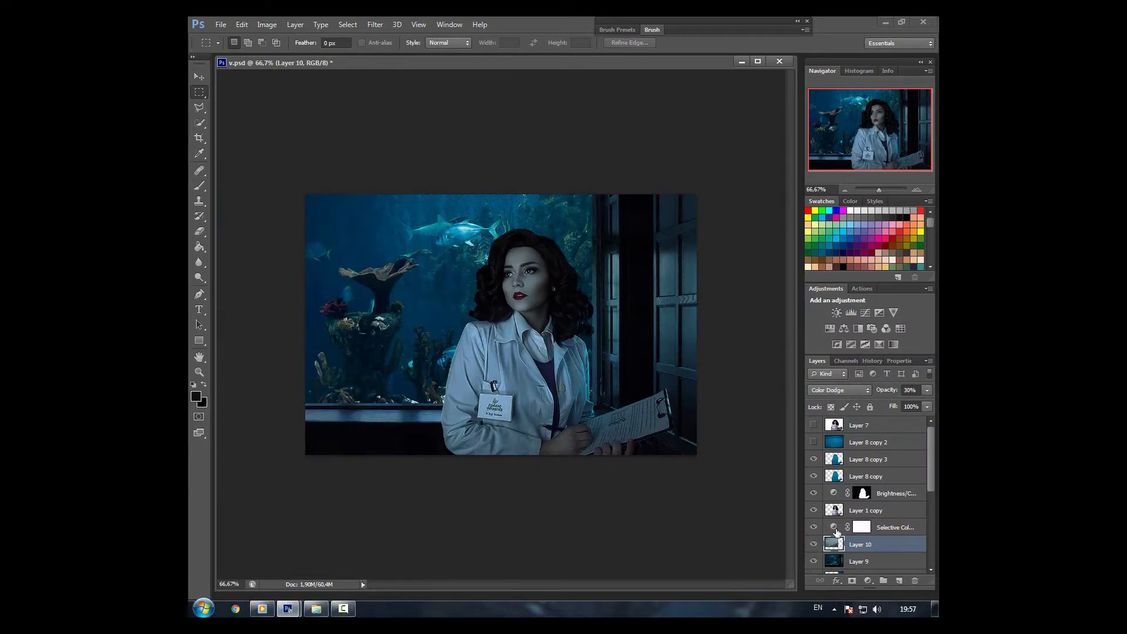
Retune the background's Selective Color adjustment and add a second one for the woman, using its Neutrals range.
click(834, 527)
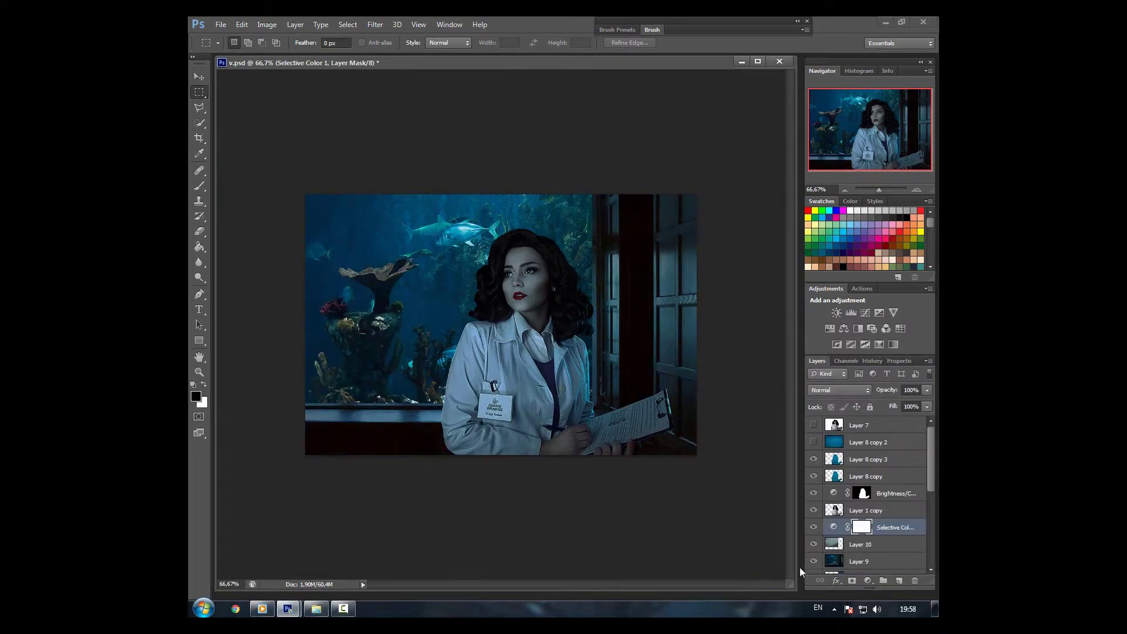
click(893, 344)
click(875, 412)
click(851, 491)
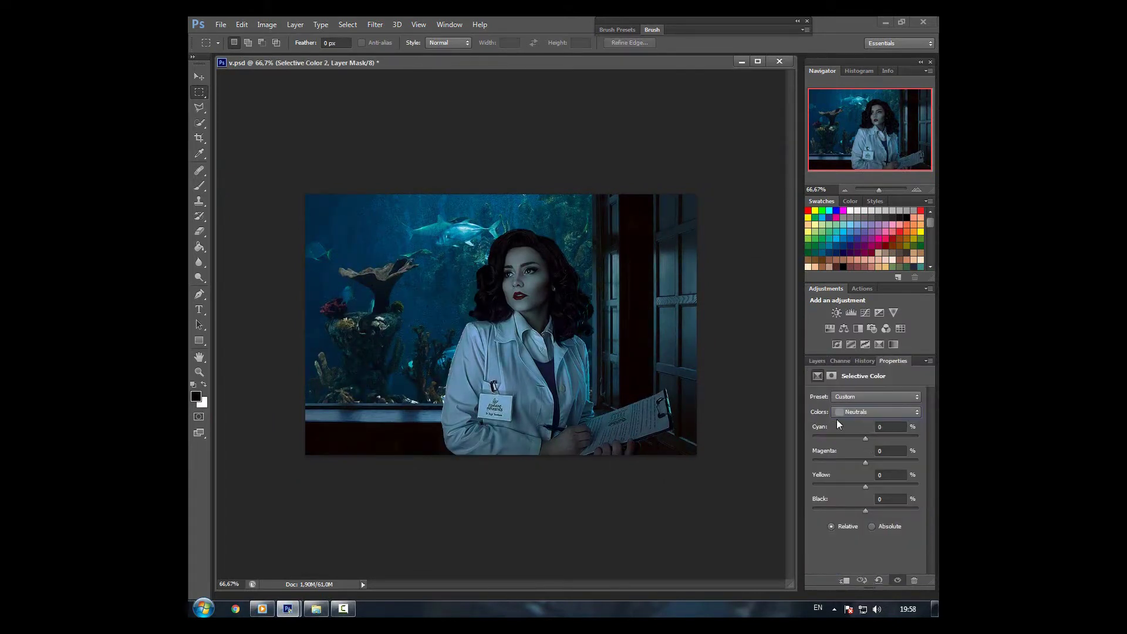
click(817, 360)
Erase parts of the droplet texture on Layer 10 with a 200 px textured Eraser brush at 100% opacity.
scroll(822, 499, down, 2)
click(834, 531)
key(e)
click(247, 42)
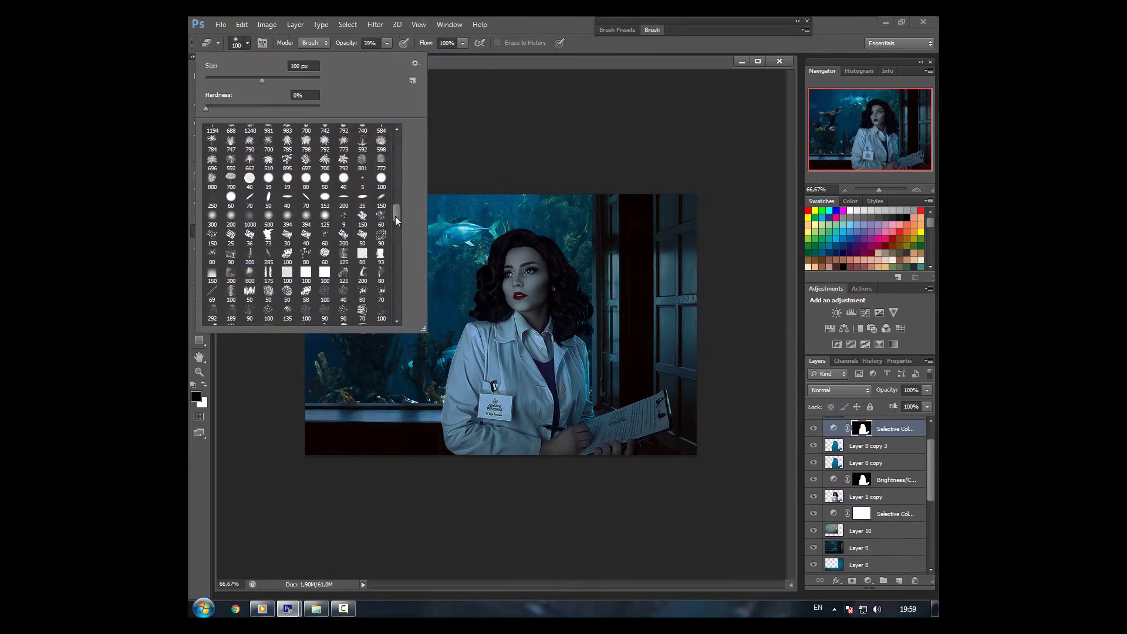
click(247, 43)
click(814, 534)
click(813, 532)
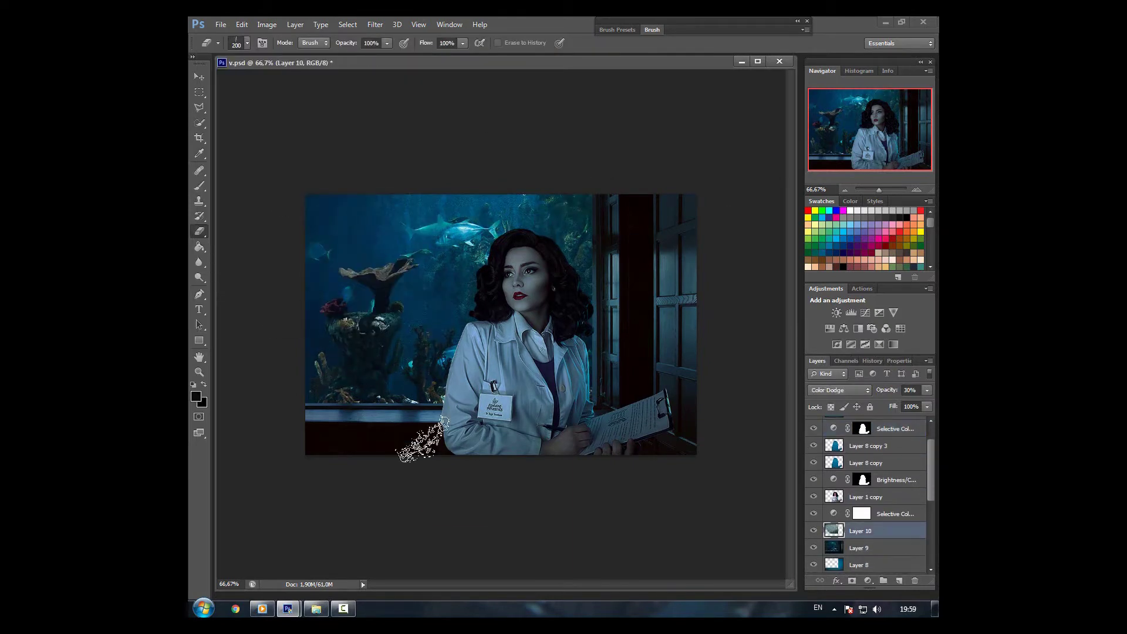
key(ctrl+plus)
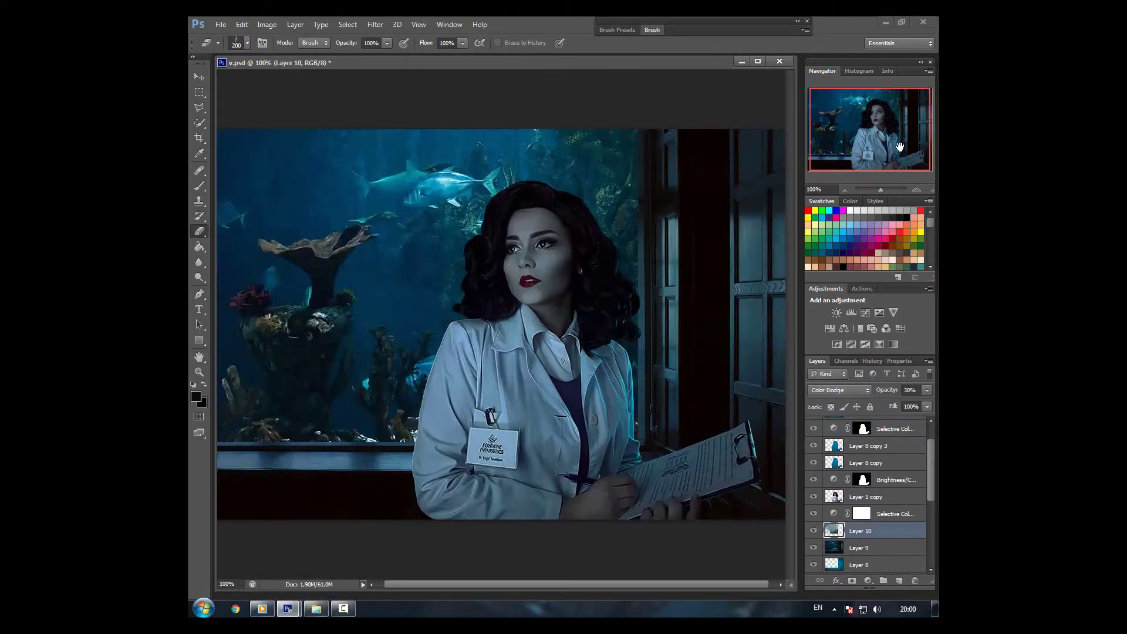
key(ctrl+minus)
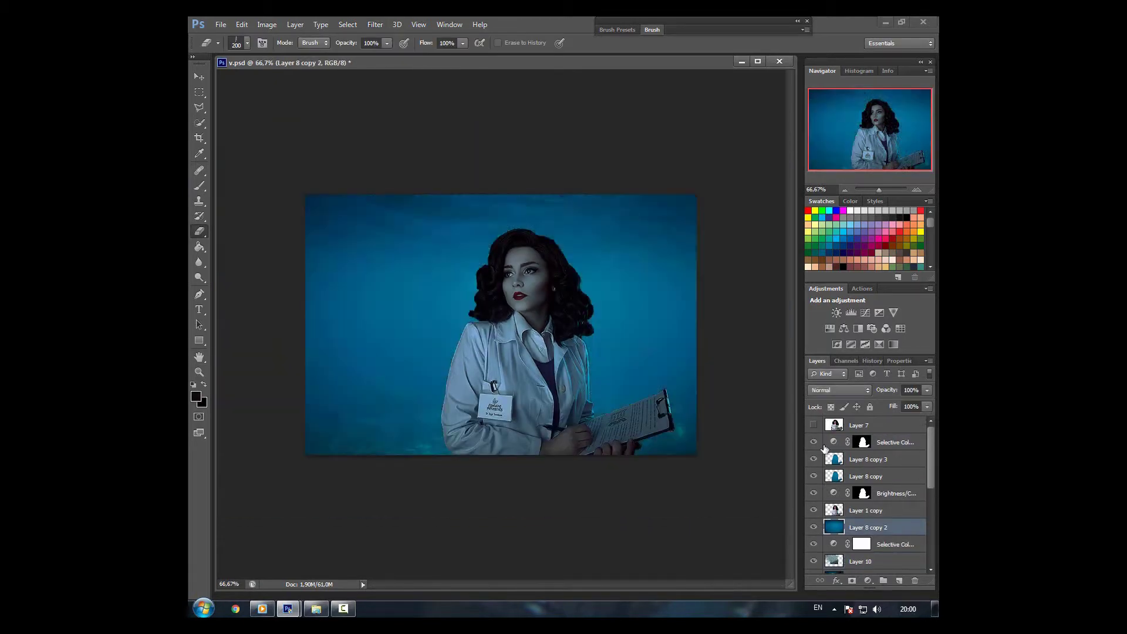
Set Layer 8 copy 2 to the Hard Light blend mode at 15% opacity.
drag(927, 390, 880, 403)
click(840, 390)
click(834, 255)
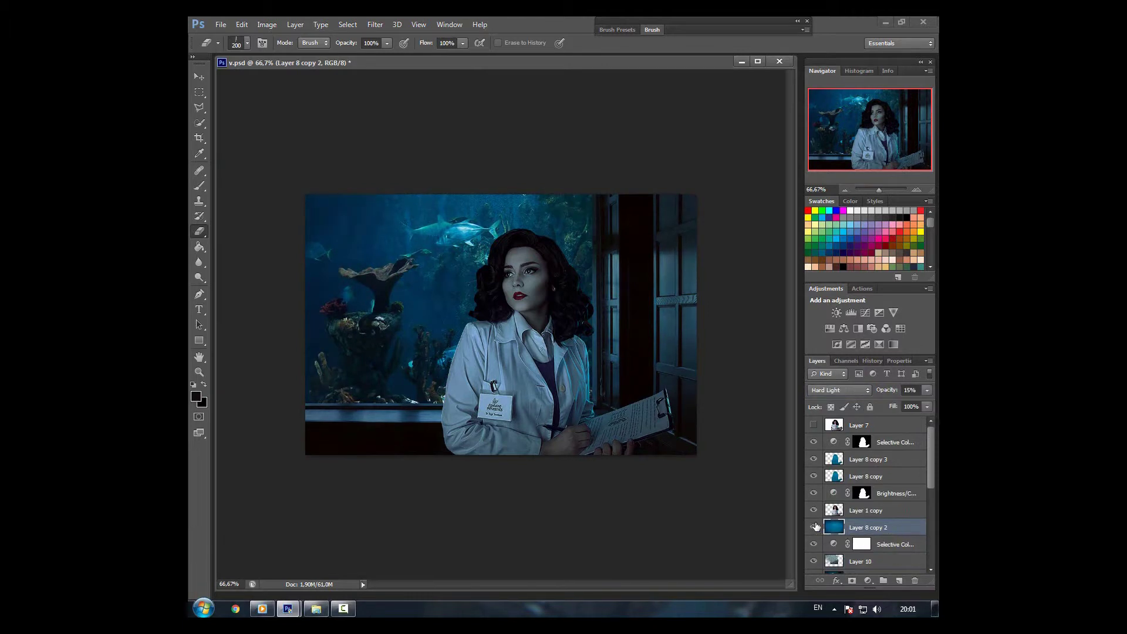
Move Layer 8 copy 2 below the background's Selective Color adjustment and save the document.
drag(833, 530, 834, 552)
key(ctrl+s)
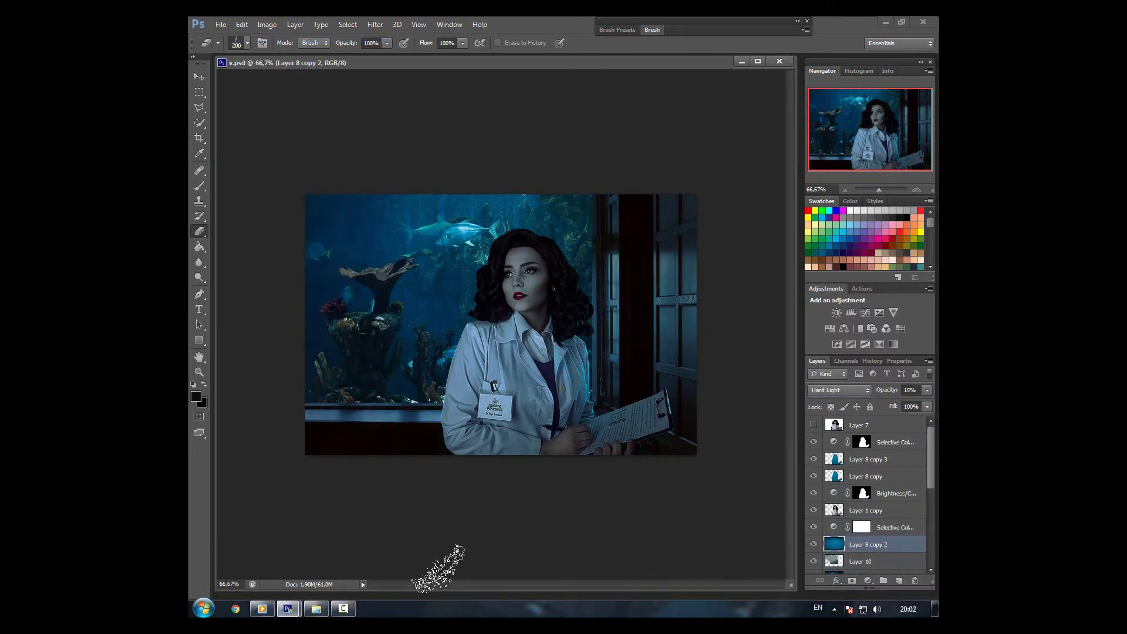
Stamp the visible background layers, without the woman, into a new layer above the background's Selective Color adjustment.
click(860, 524)
key(ctrl+shift+alt+e)
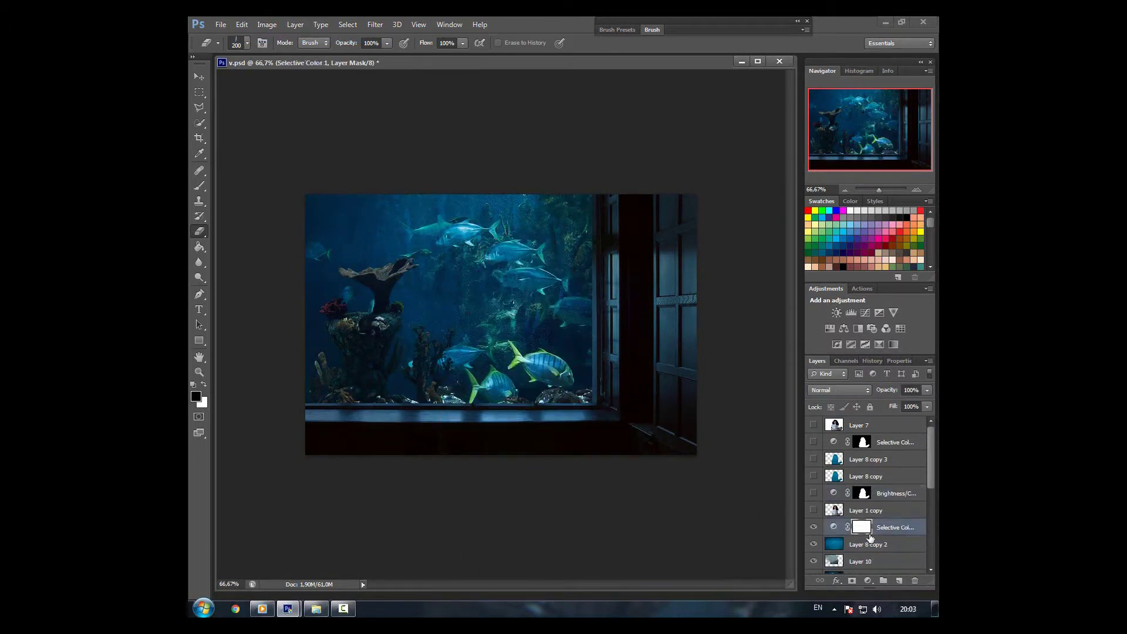
Try Shape Blur on the stamped background layer and apply a Gaussian Blur with a small radius instead.
click(375, 24)
click(564, 299)
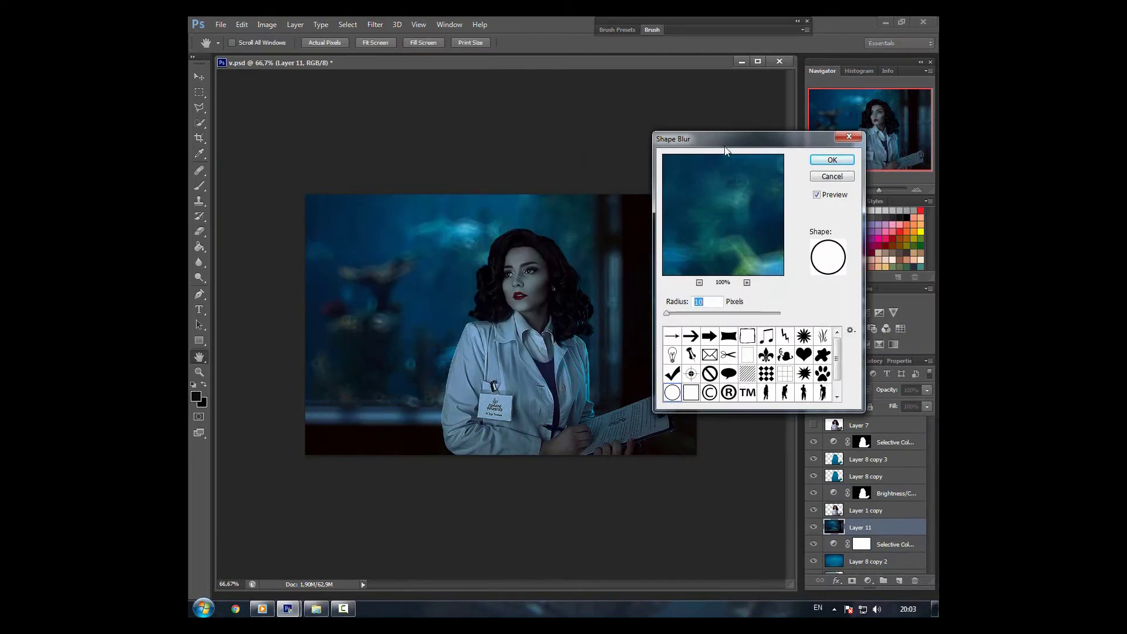
click(738, 396)
click(776, 452)
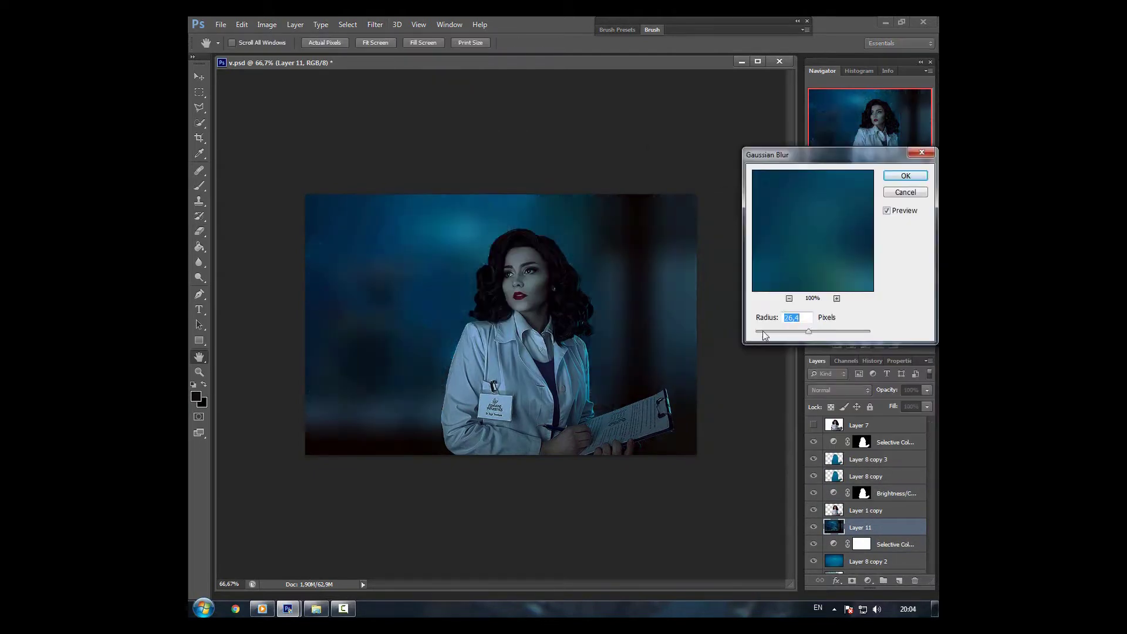
click(763, 332)
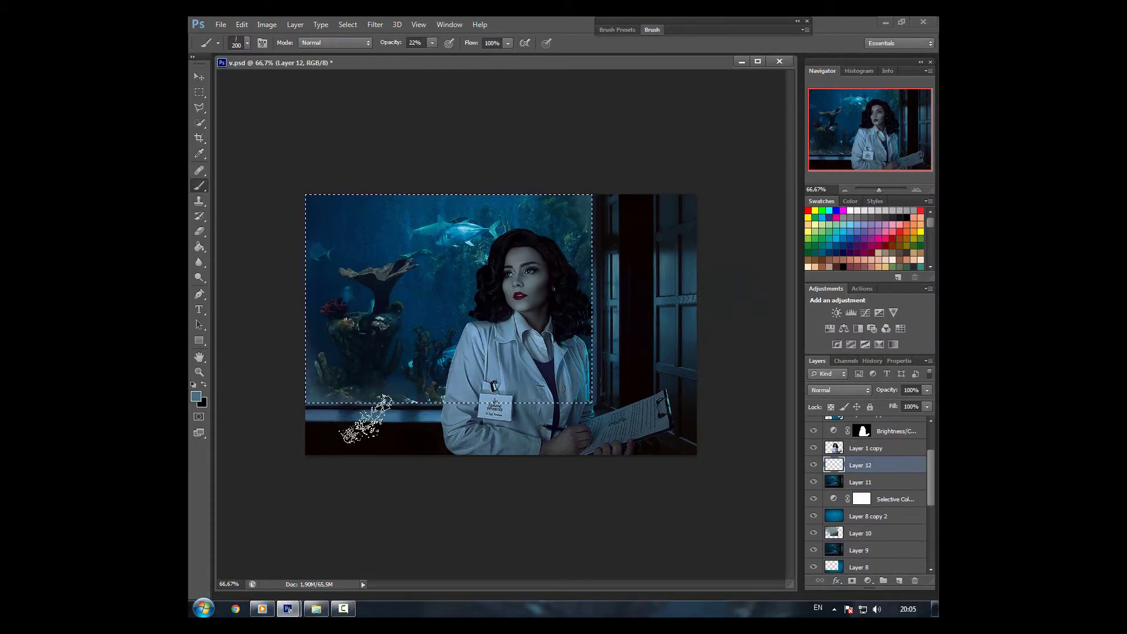
Build up bluish haze along the aquarium window's edges on Layer 12, softening it with the Eraser at 36% opacity.
key(ctrl+d)
key(m)
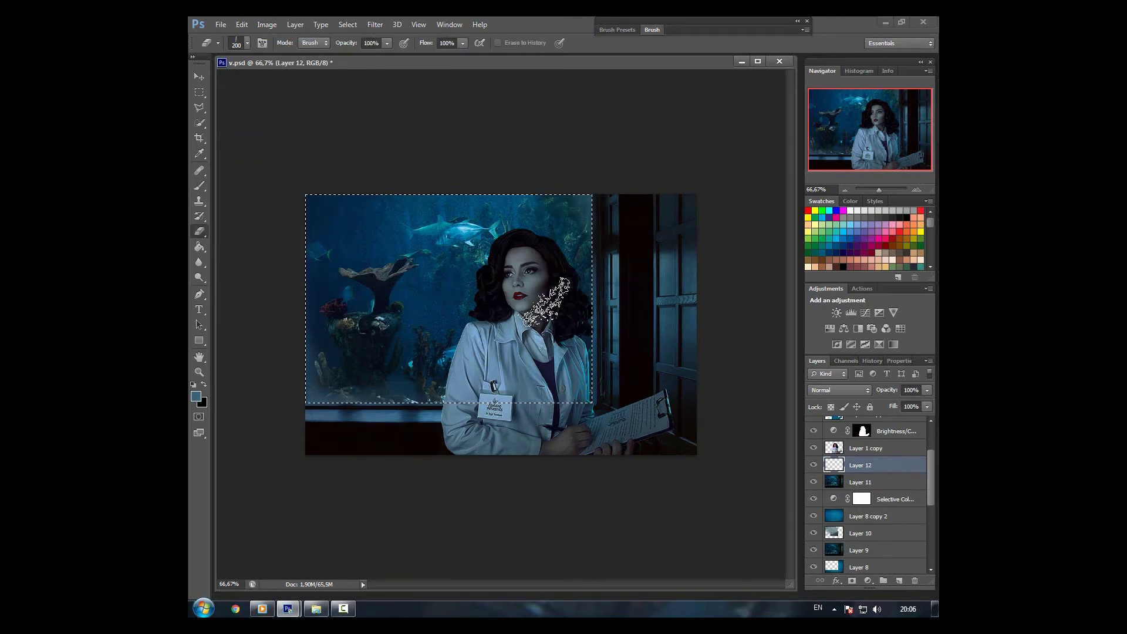
click(296, 24)
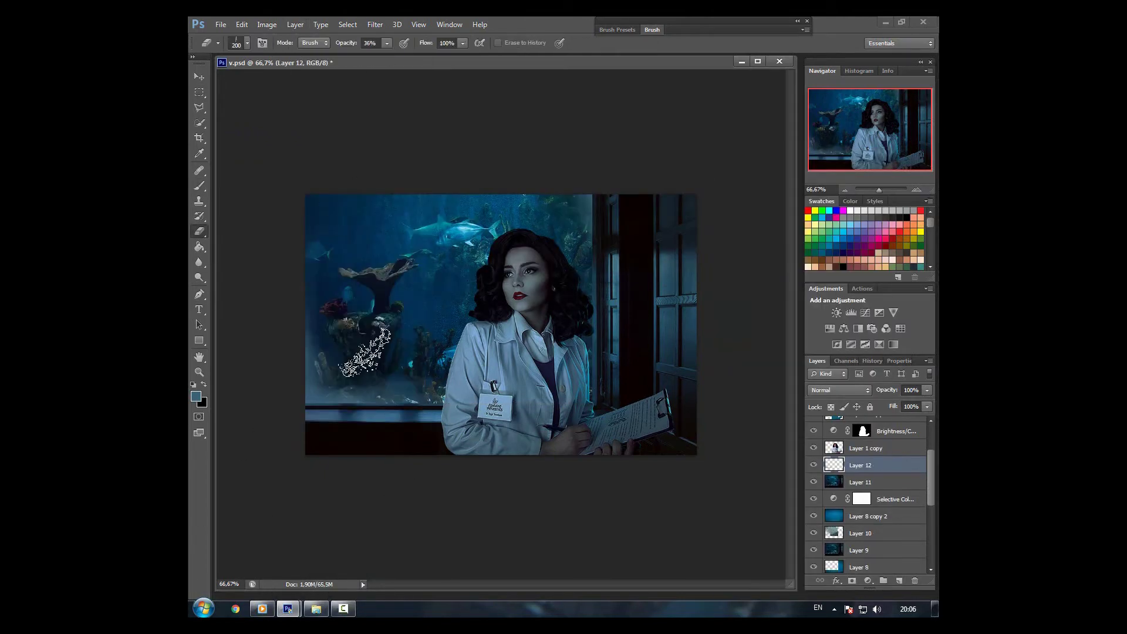
On a new layer, draw 1 px lines along the window's lower edge and right edge, the vertical one about 539 px tall.
key(ctrl+shift+alt+n)
key(u)
key(shift+u)
key(shift+u)
key(shift+u)
key(shift+u)
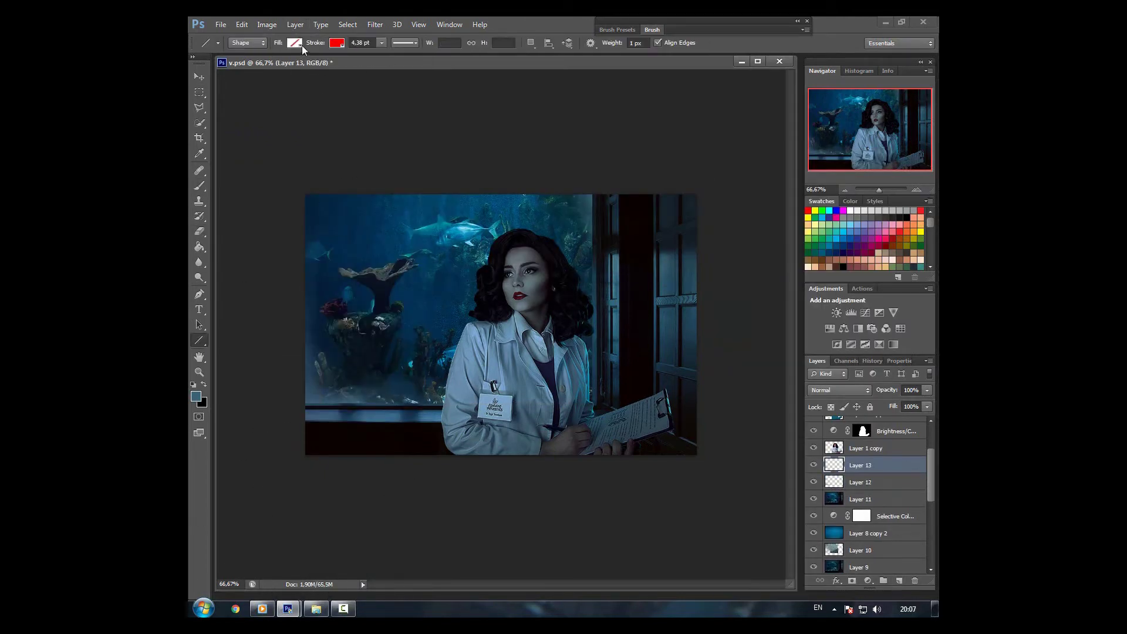
click(336, 42)
click(441, 229)
key(ctrl+plus)
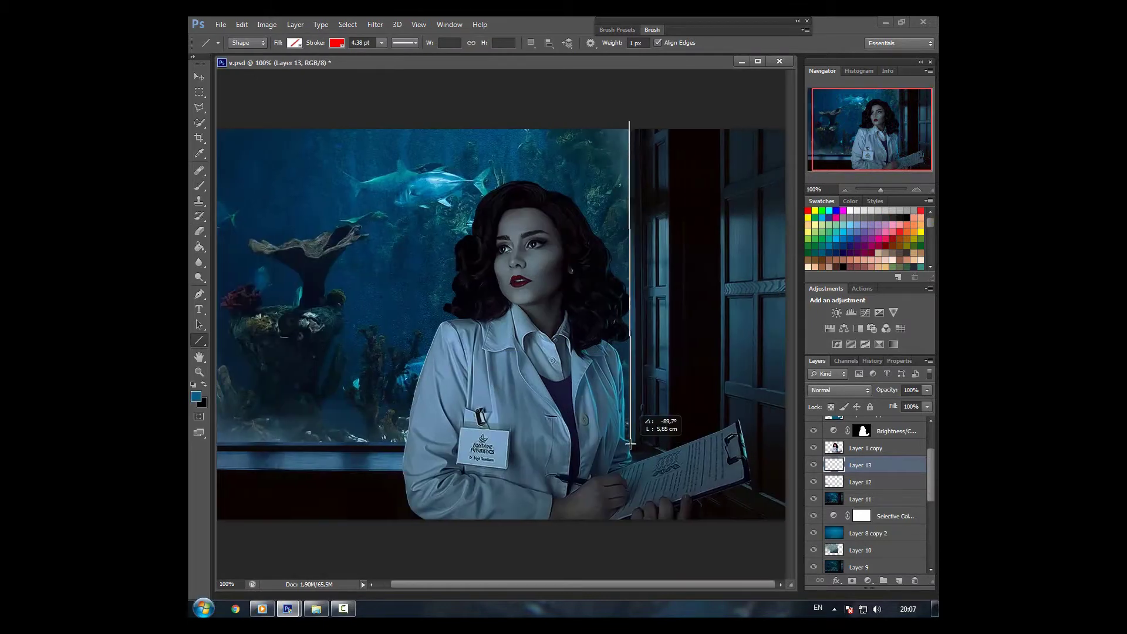
drag(631, 188, 604, 534)
scroll(411, 470, left, 1)
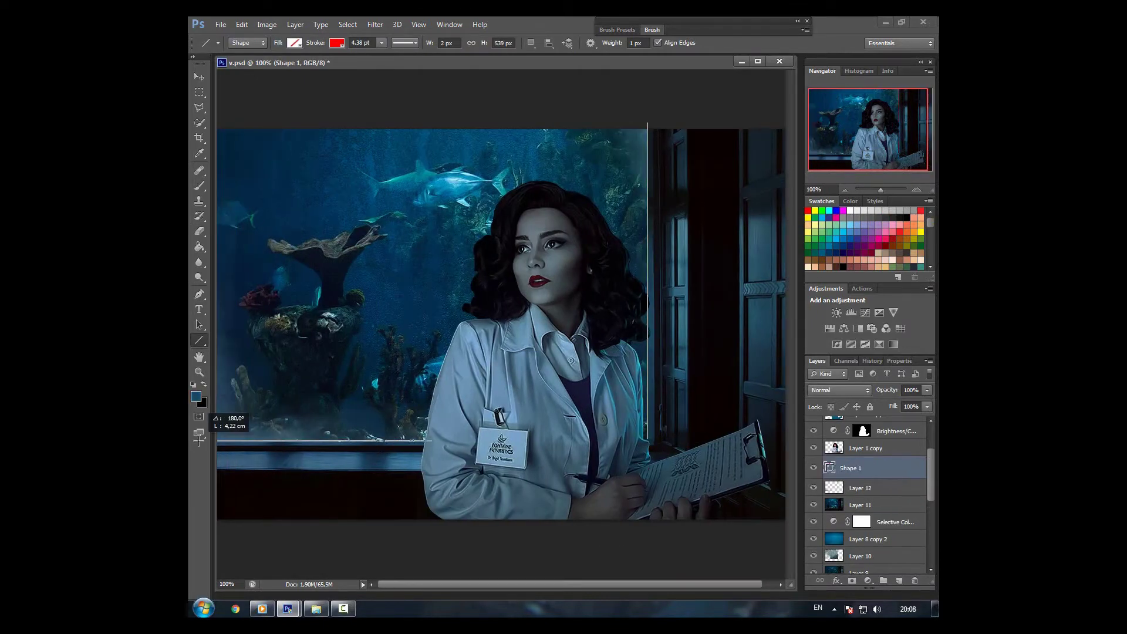
Apply a Color Overlay style to the window lines, using a blue sampled from the aquarium.
click(295, 24)
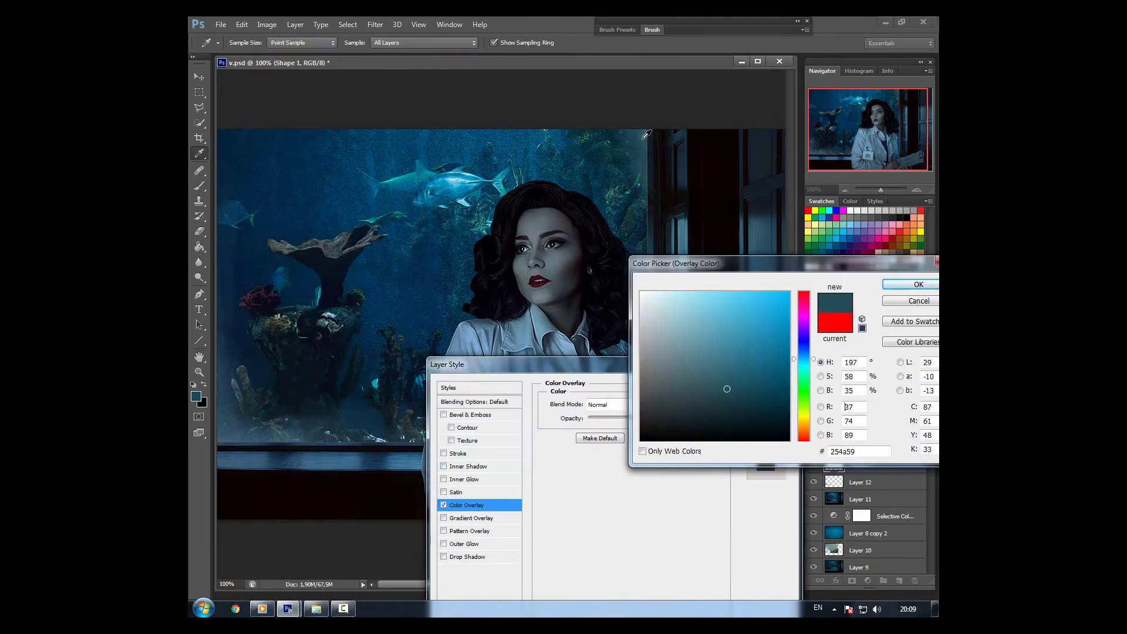
click(455, 184)
key(Return)
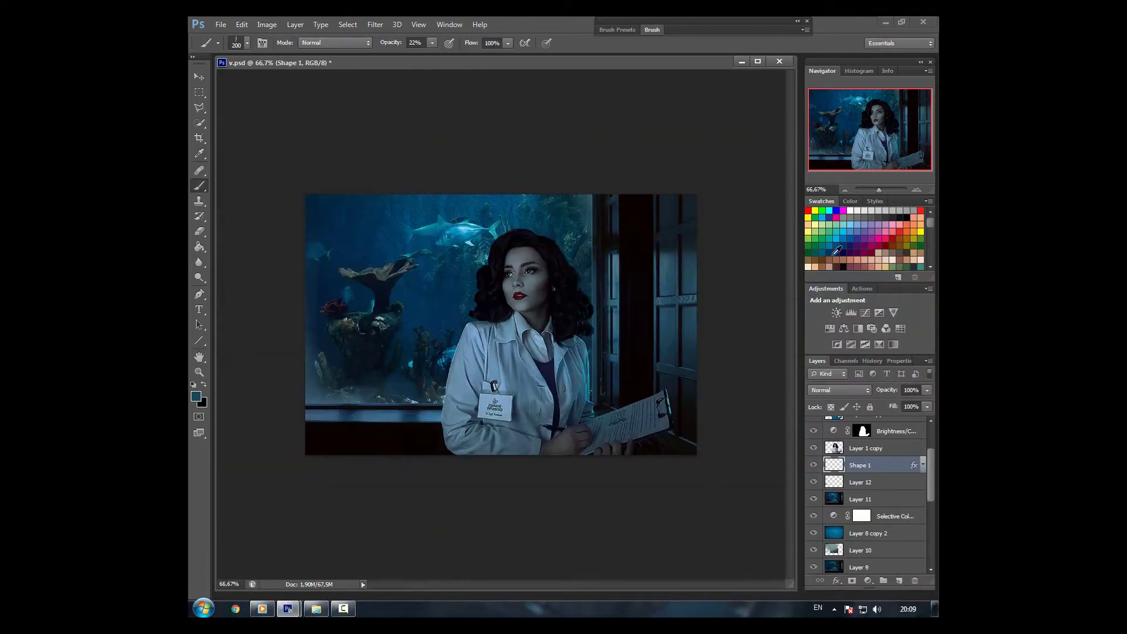
Add a new layer above the window lines and merge the lines into it.
key(ctrl+plus)
click(899, 581)
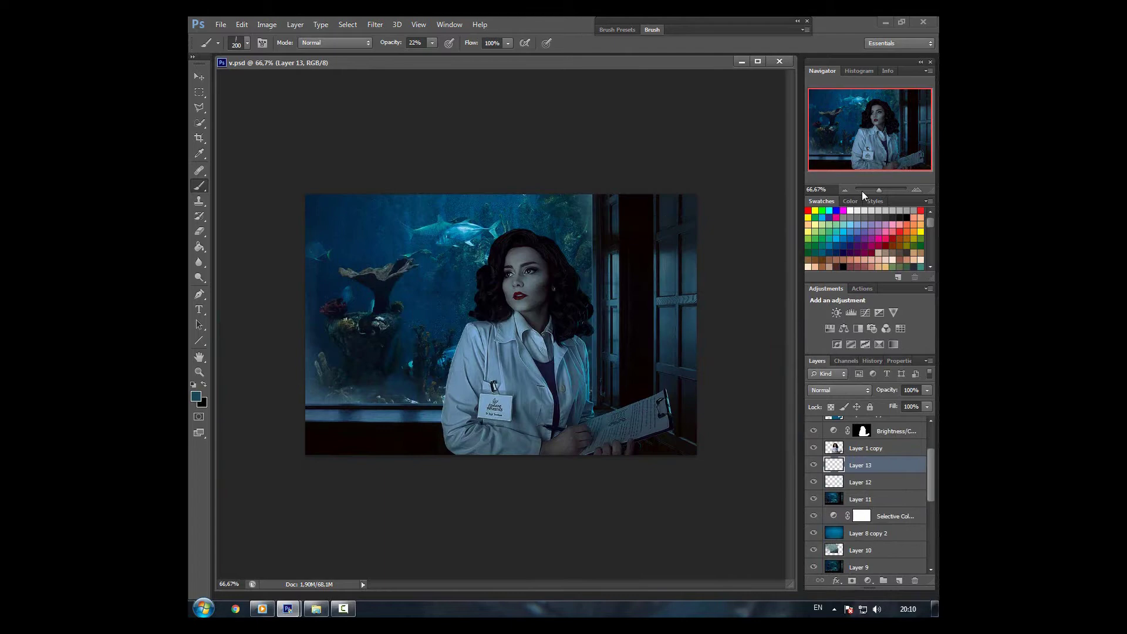
Replace the window haze layer with one brushed at 22% opacity along the ledge below the aquarium, and clear the rectangular selection.
shift+click(860, 482)
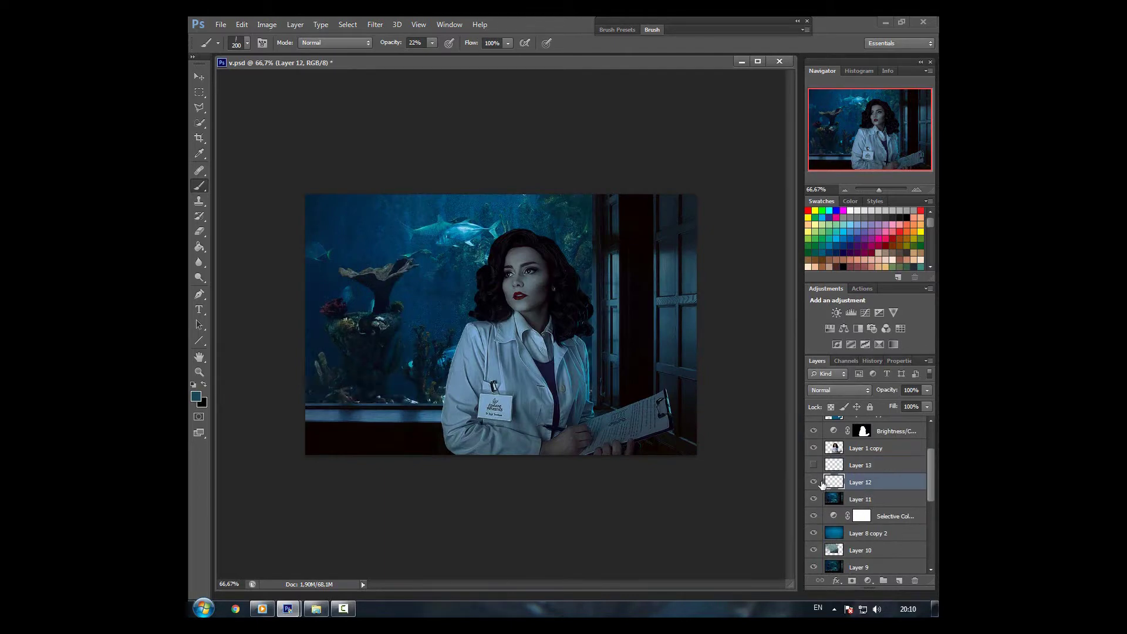
drag(860, 482, 915, 581)
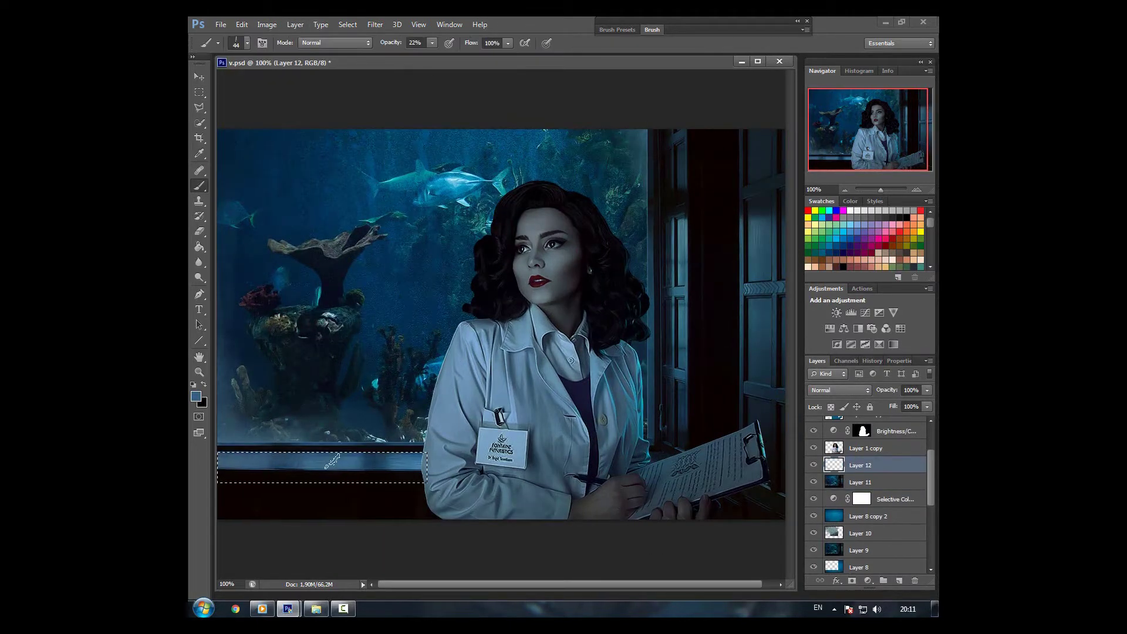
key(m)
key(ctrl+minus)
key(ctrl+plus)
click(421, 470)
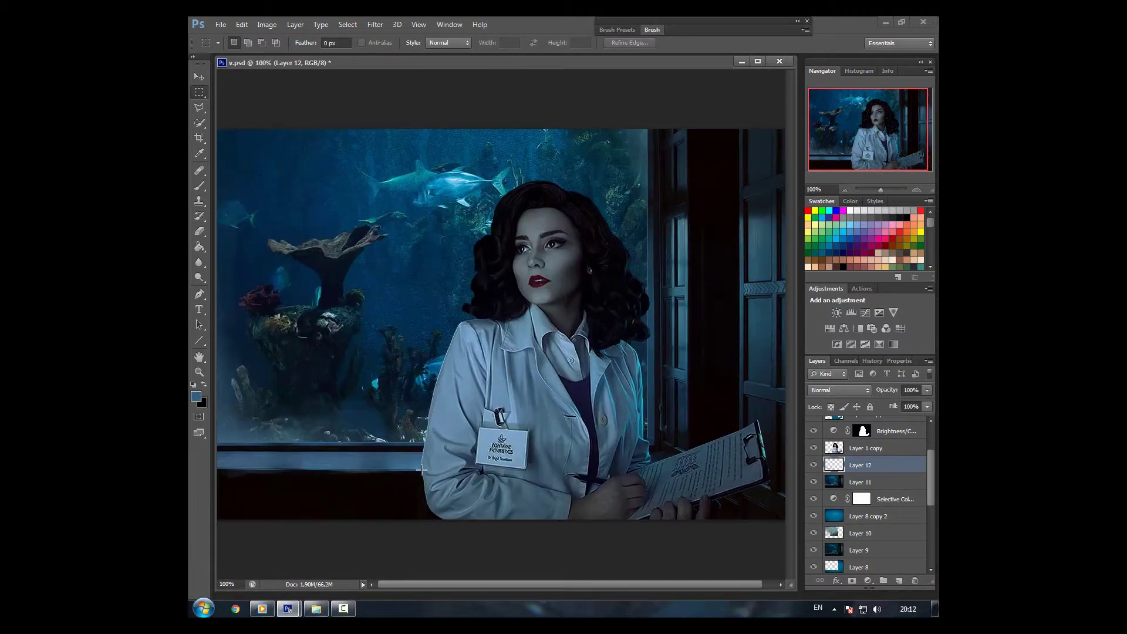
Draw 1 px line work along the aquarium window's edges with the Line tool and give it a #6bc2db Color Overlay.
key(ctrl+minus)
key(u)
click(294, 42)
key(Escape)
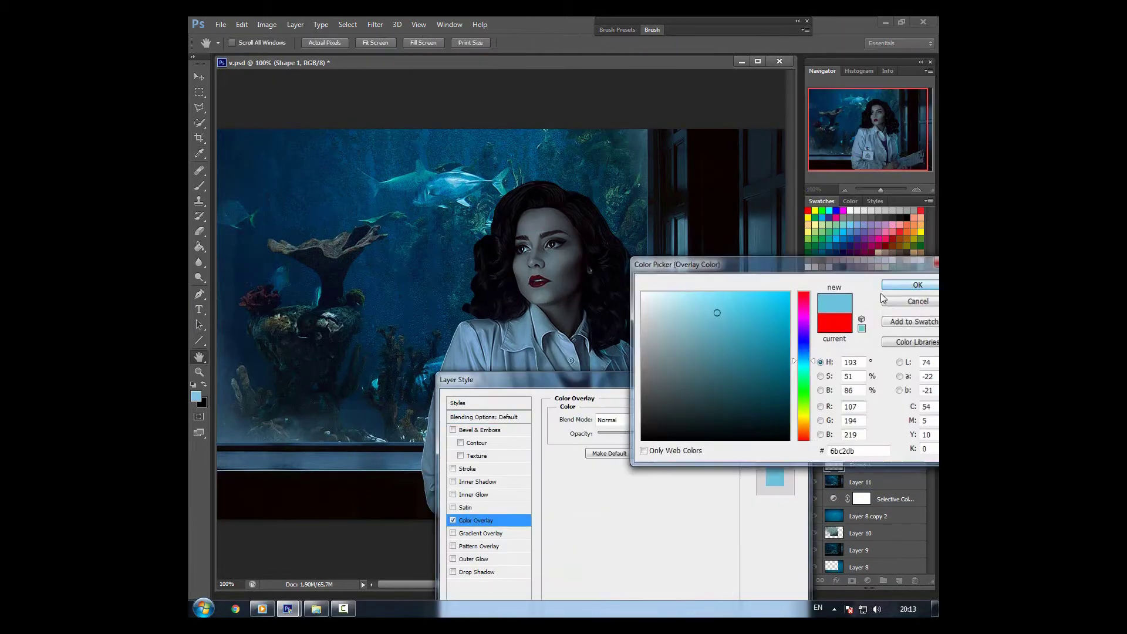
click(917, 285)
click(776, 396)
key(ctrl+minus)
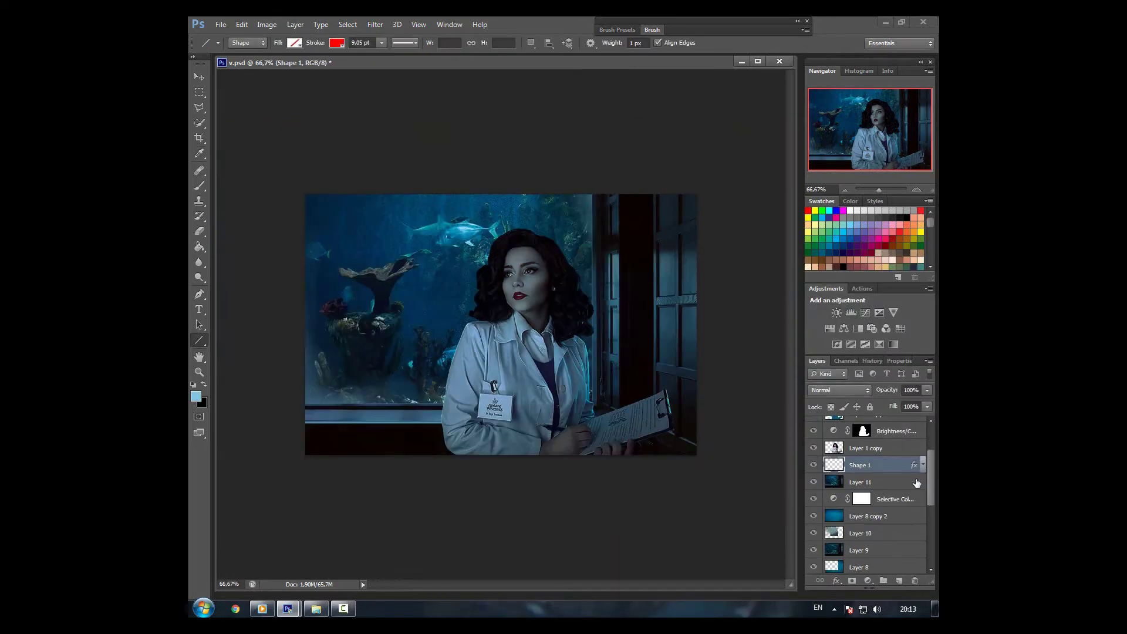
Merge the Shape 1 line layer down into Layer 11.
click(295, 24)
click(312, 381)
key(b)
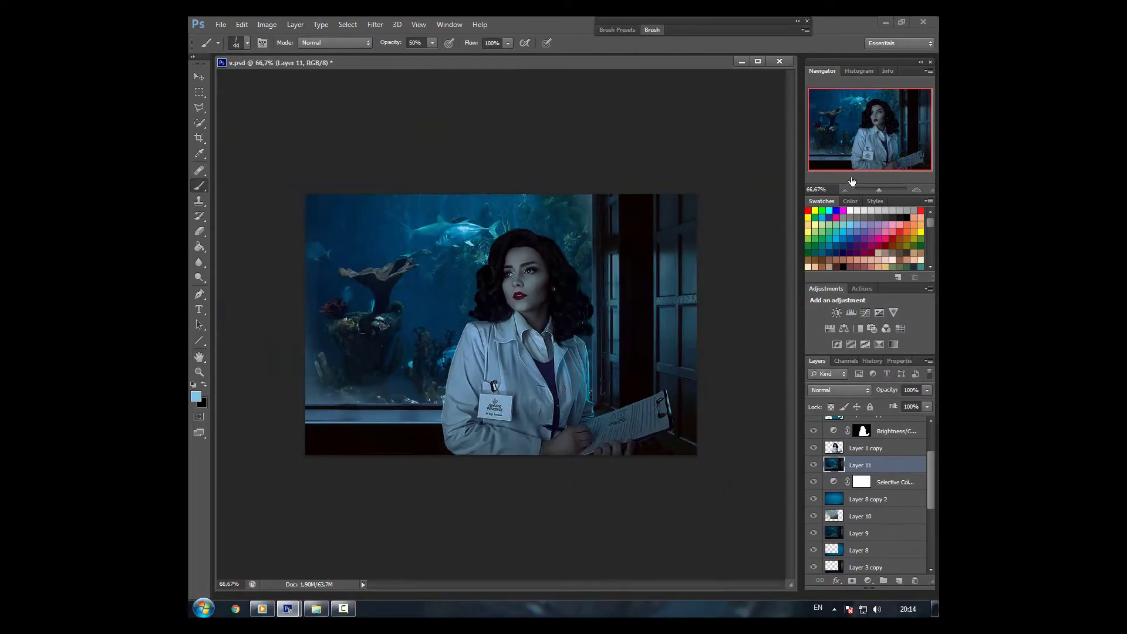
Duplicate Layer 11 and apply a Shape Blur to the copy, using the circle shape with a 5-pixel radius.
key(ctrl+j)
click(376, 24)
click(544, 270)
key(Escape)
click(375, 24)
mouse_move(411, 143)
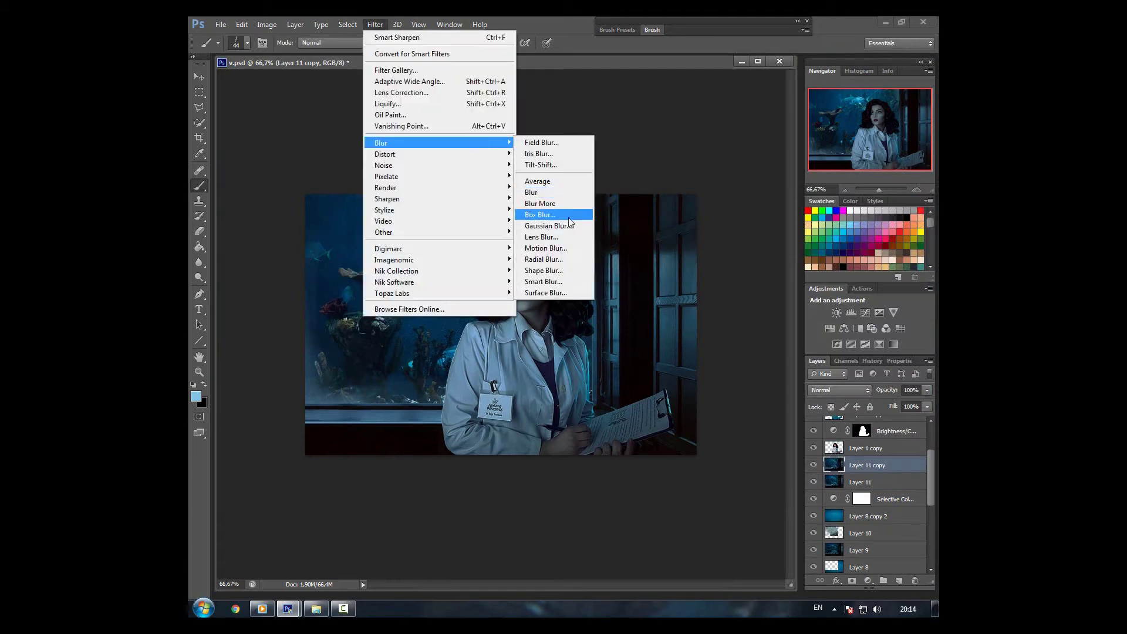
click(544, 271)
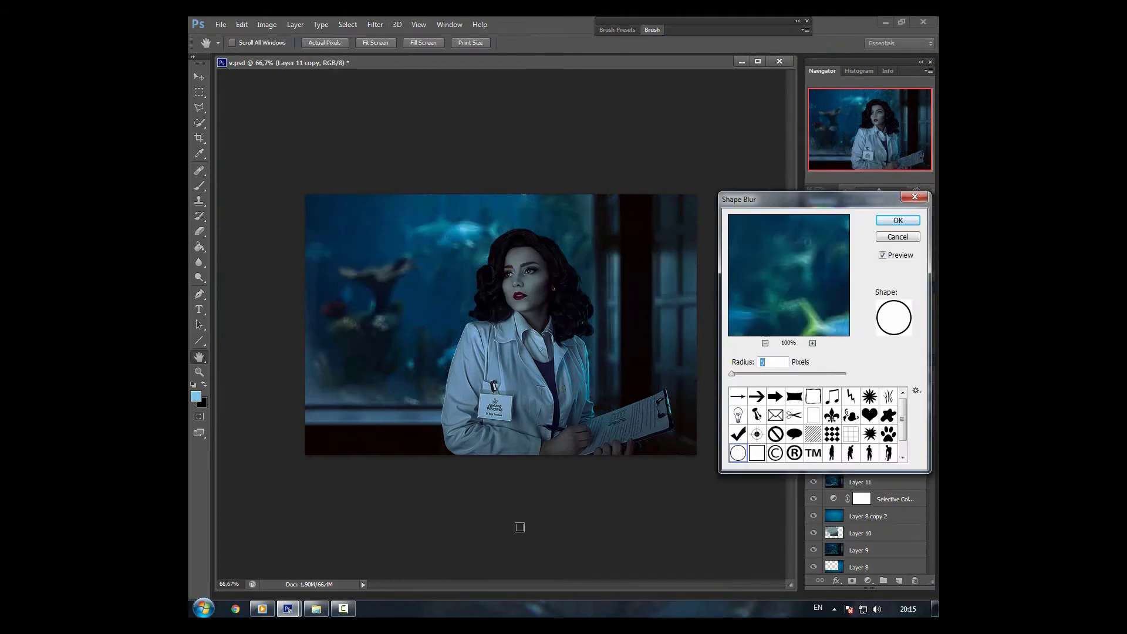
click(898, 220)
Add a Stroke layer style in dark blue #081f2e to the woman's layer, Layer 1 copy.
click(201, 94)
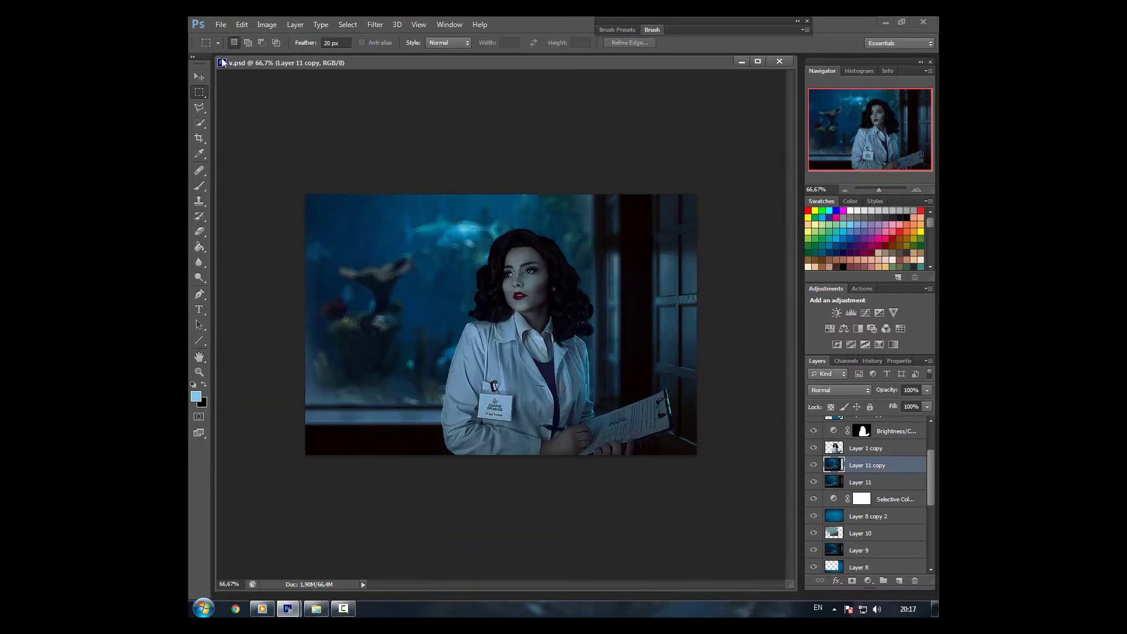
click(917, 190)
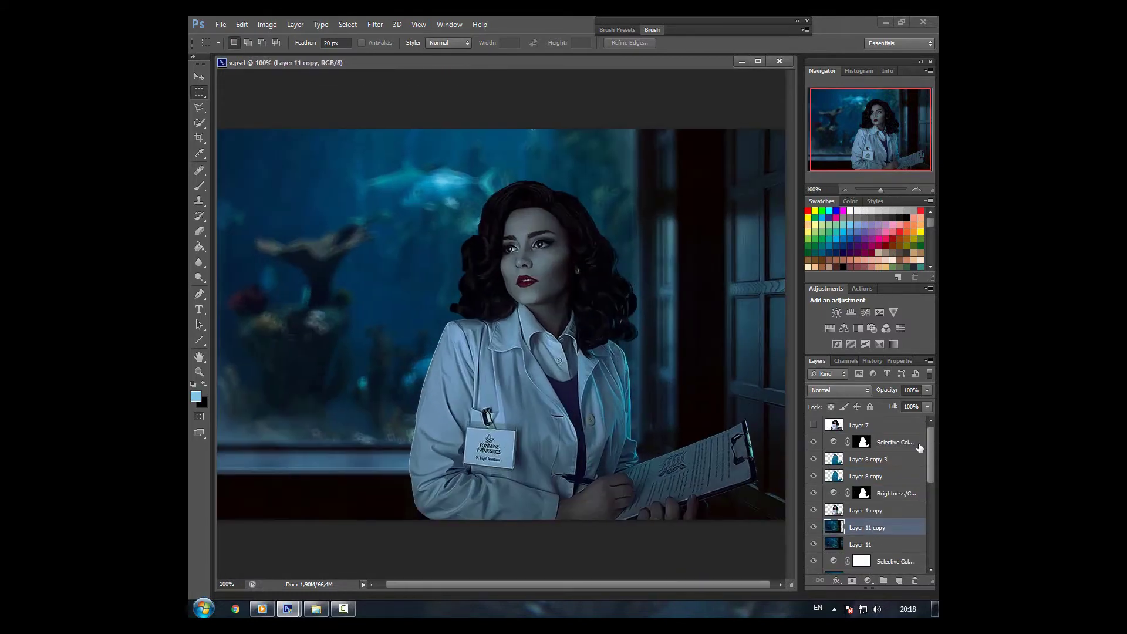
click(475, 473)
click(774, 388)
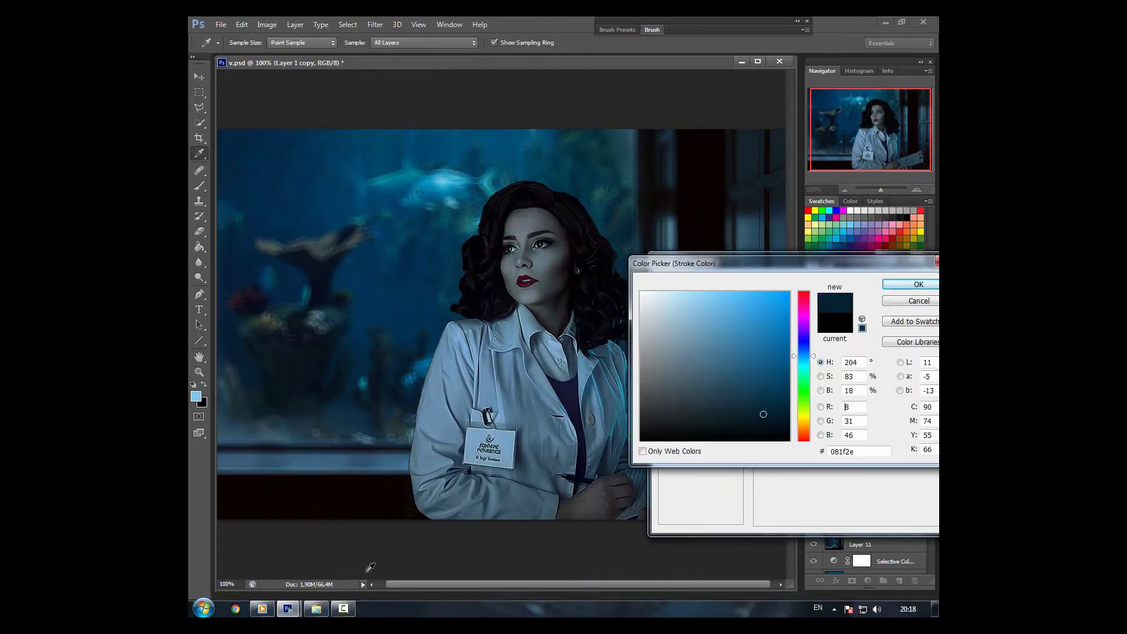
click(912, 280)
click(797, 378)
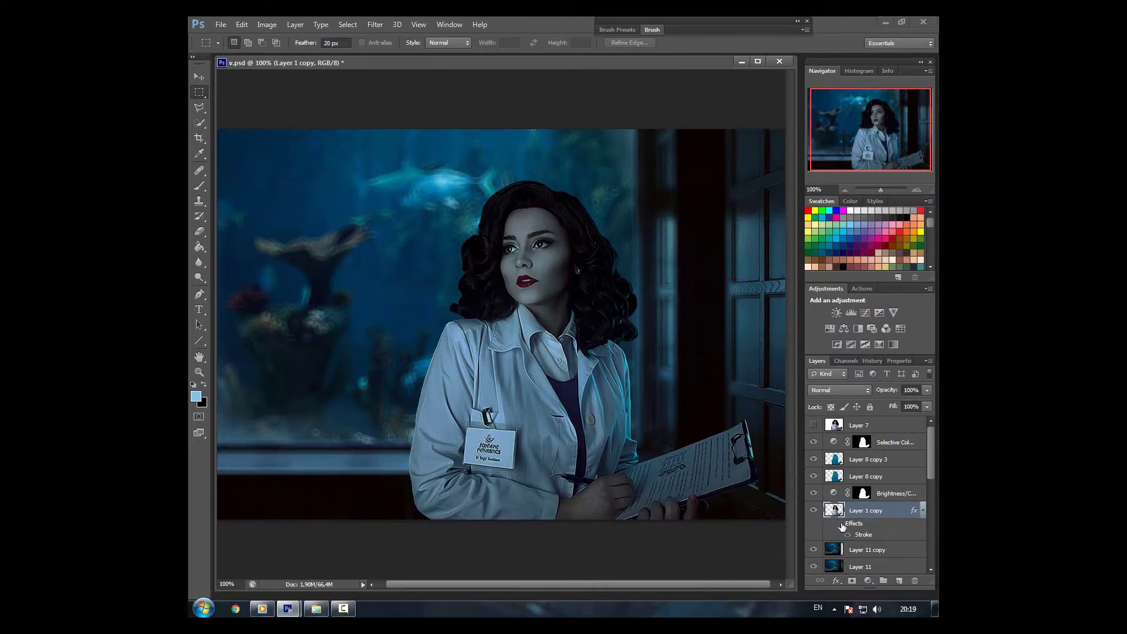
Merge the stroked woman cut-out with its Layer 8 copies and masked adjustment layers into a single Layer 12.
click(922, 512)
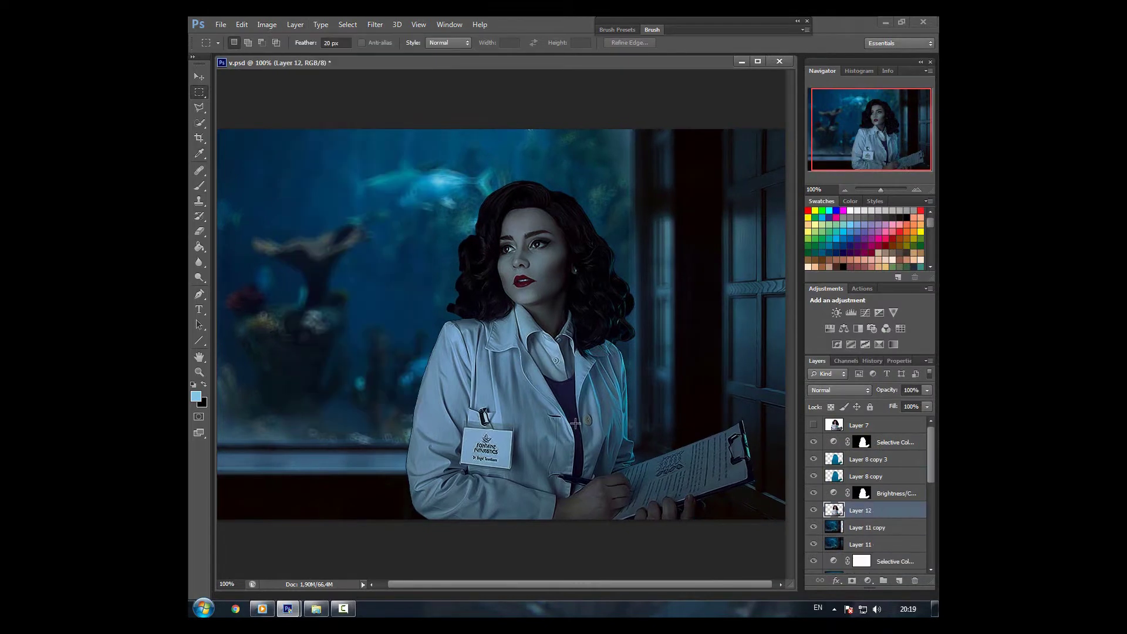
click(295, 24)
click(875, 459)
click(295, 24)
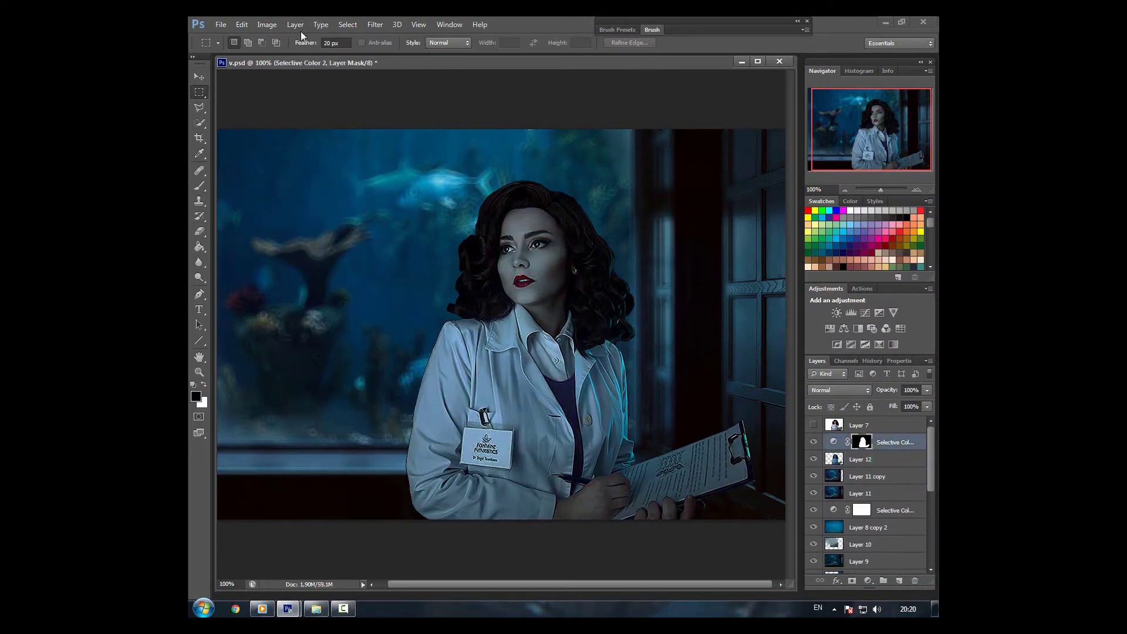
Switch to Windows Media Player, toggle the soundtrack's playback, and return to Photoshop.
click(262, 609)
click(524, 538)
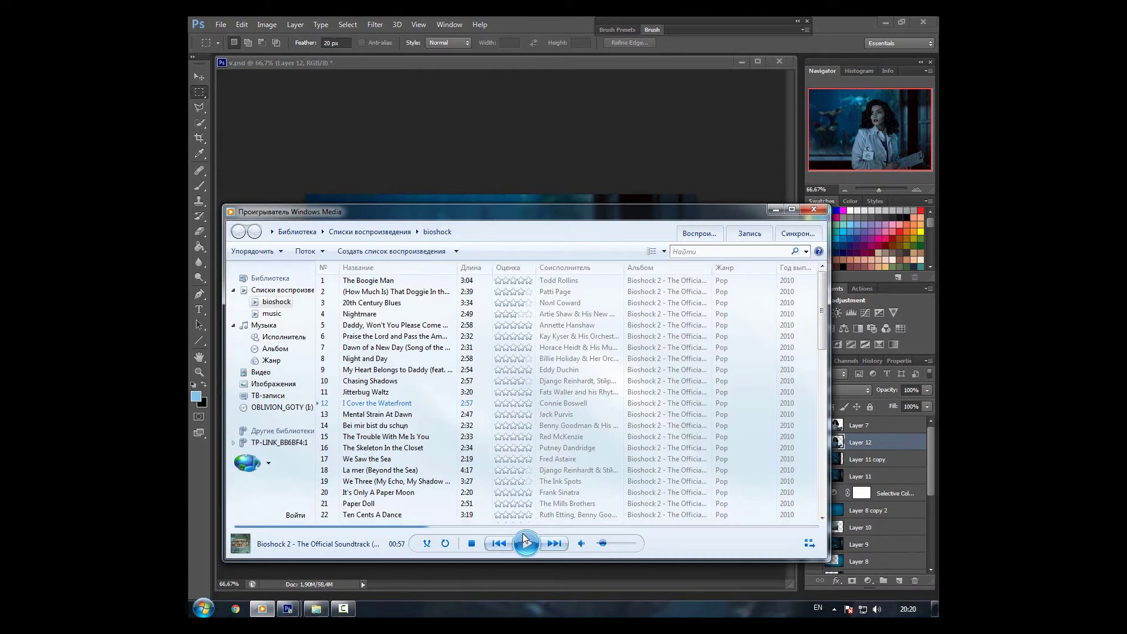
click(775, 209)
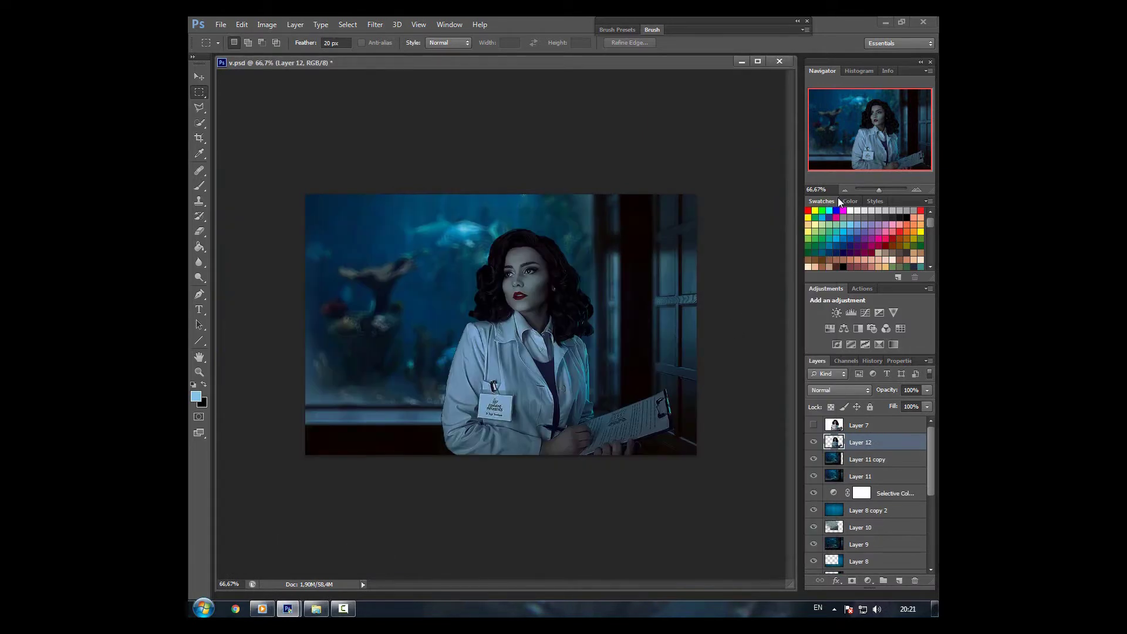
Add a Selective Color adjustment between Layer 12 and Layer 11 copy, raising its cyan and yellow amounts.
key(d)
click(894, 344)
drag(887, 439, 919, 439)
drag(866, 487, 897, 487)
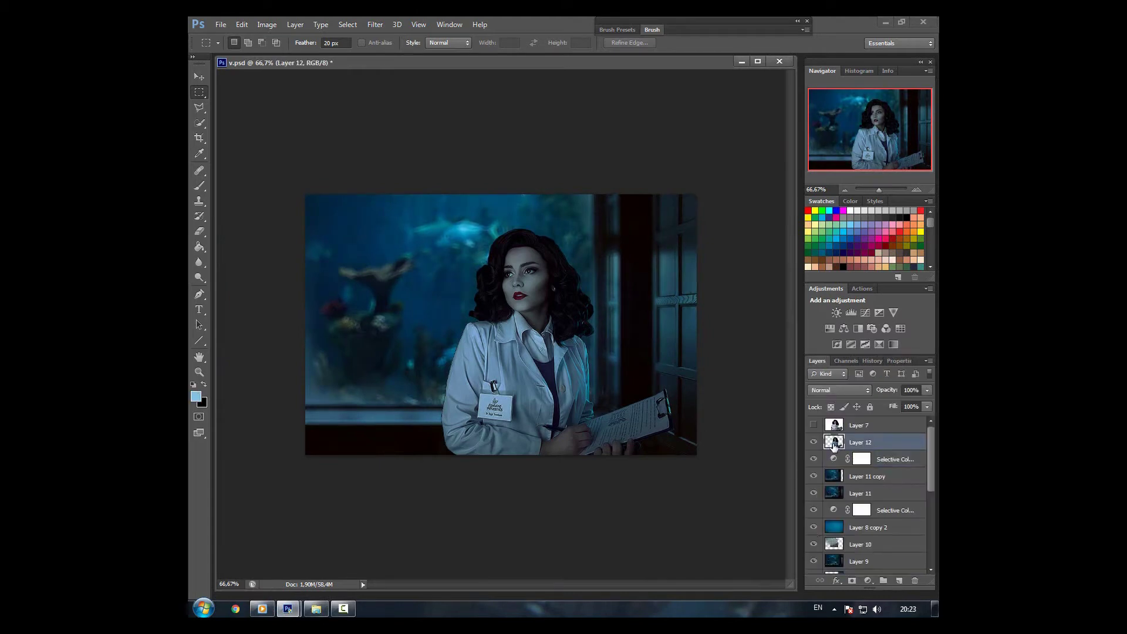
Fill the woman's silhouette with blue on a new layer above Layer 12, using Hard Light blending at 15% opacity.
right_click(553, 395)
click(588, 236)
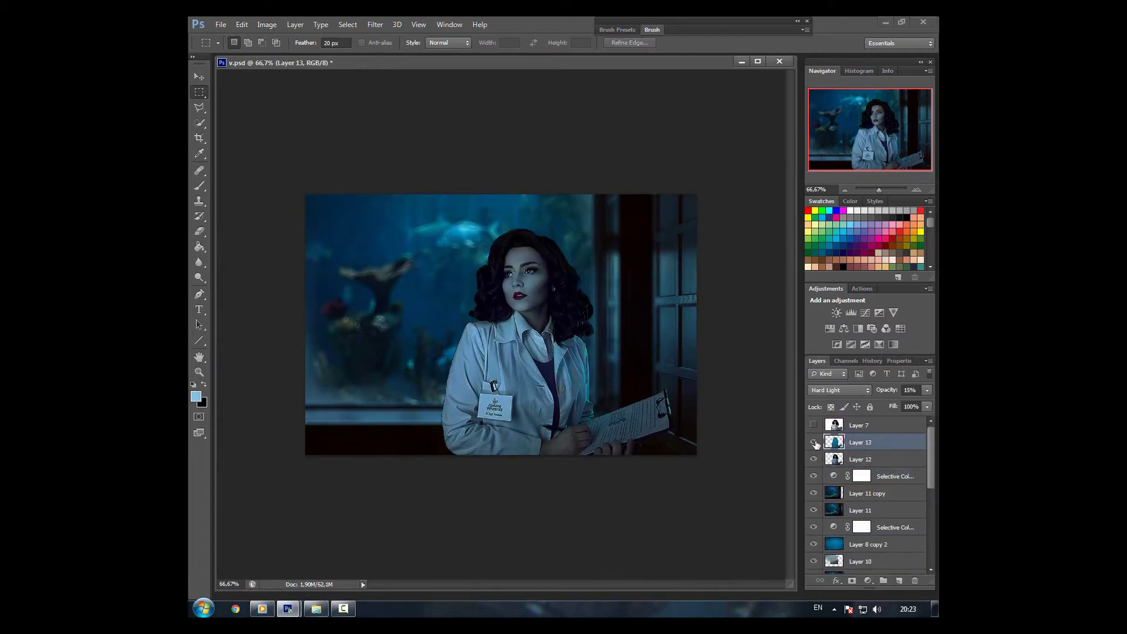
key(shift+alt+d)
key(1)
key(5)
Try Color Dodge blending on the silhouette fill in Layer 13 and return it to Hard Light.
click(839, 390)
click(830, 386)
click(830, 387)
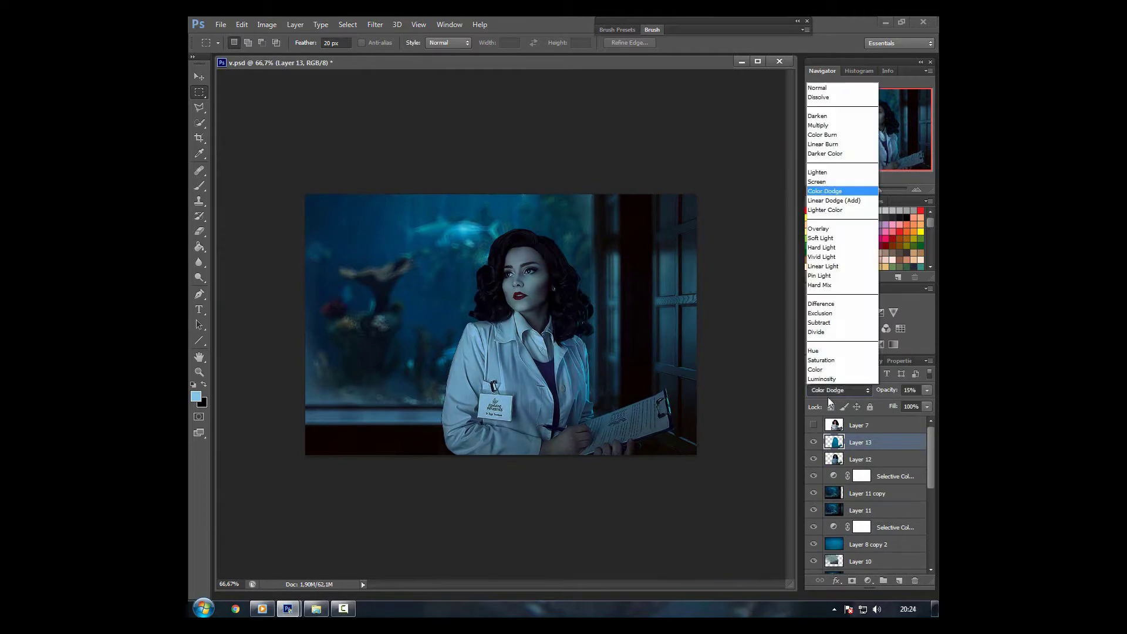
click(828, 256)
Load the woman's outline as a selection from Layer 13 and create an empty layer above it.
ctrl+click(822, 443)
key(b)
key(ctrl+1)
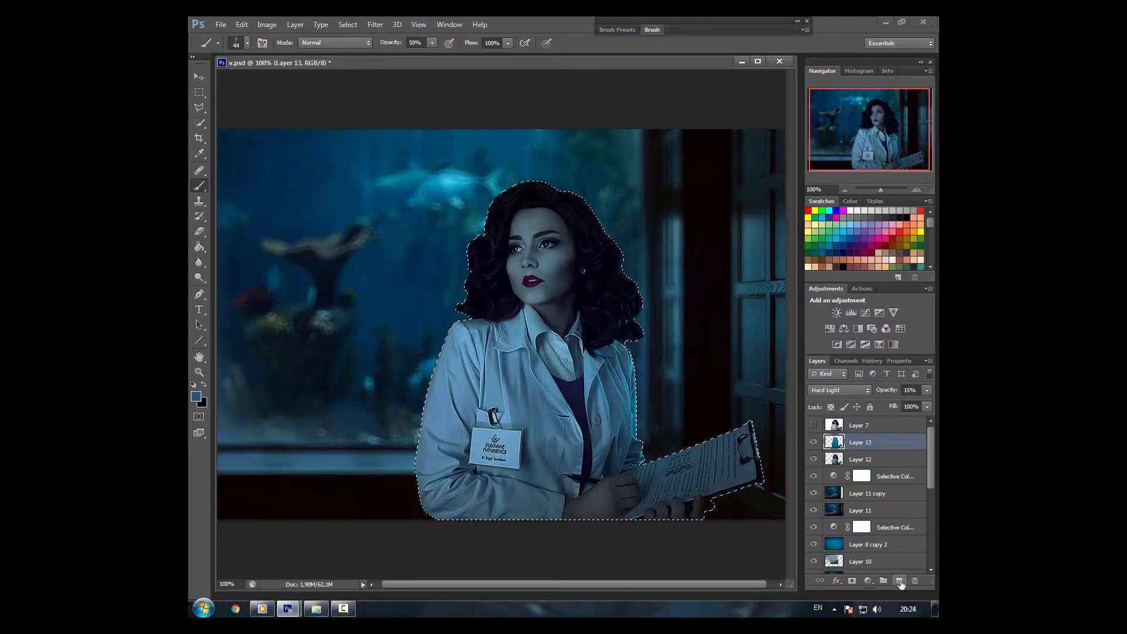
click(900, 582)
key(e)
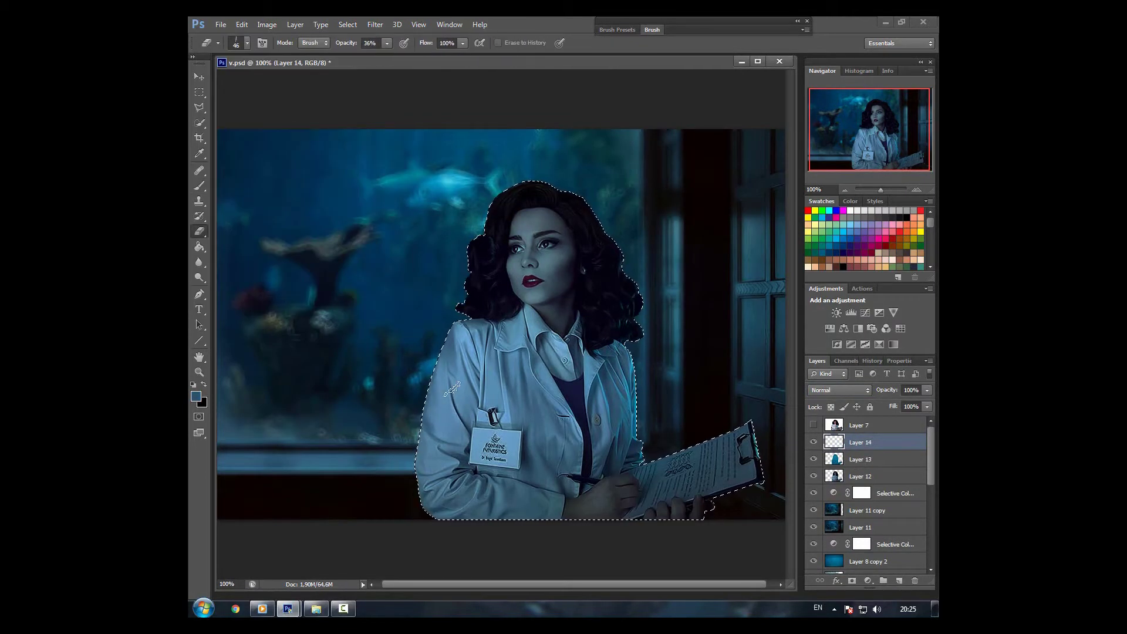
Shade the woman's edges within the selection on Layer 14, alternating the Brush at 81% opacity with the Eraser at 36%.
key(b)
key(e)
key(b)
key(e)
key(b)
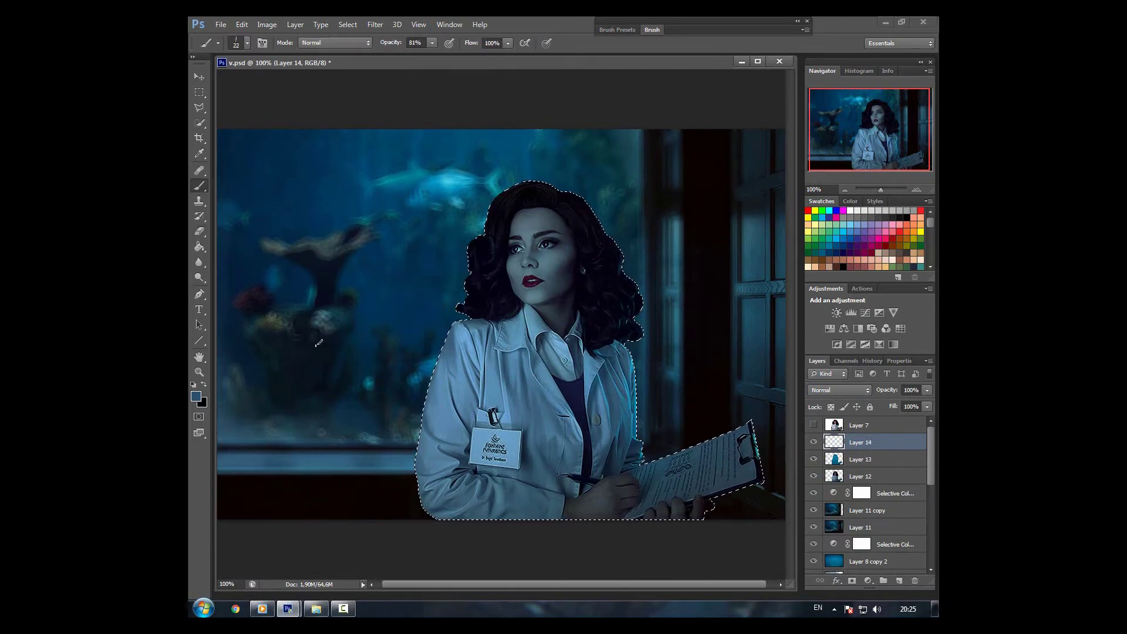
right_click(318, 343)
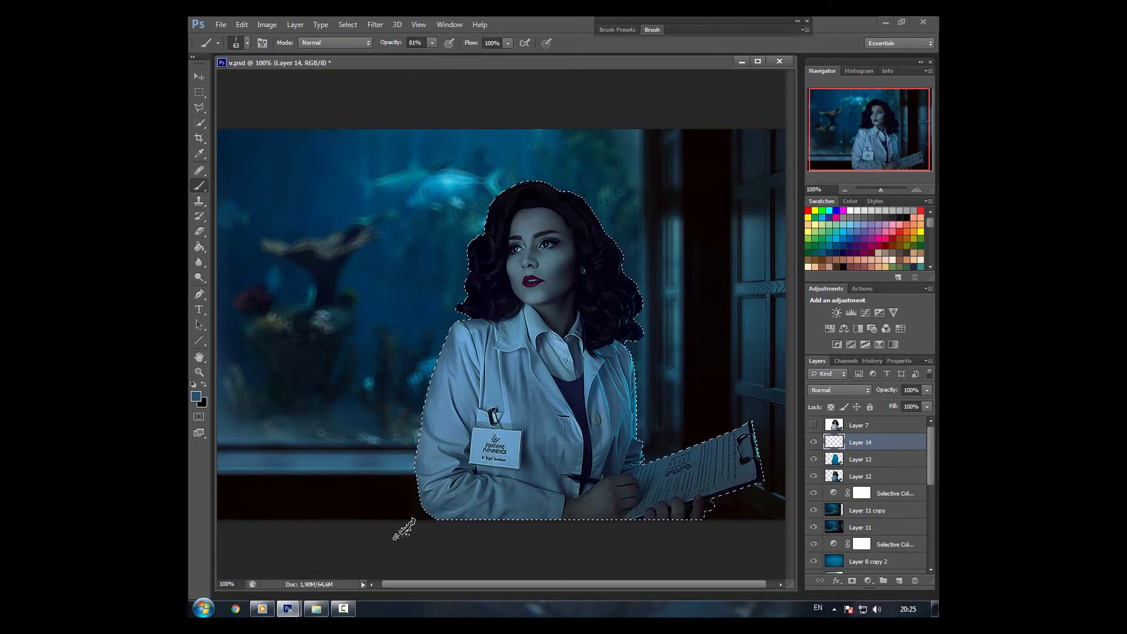
alt+click(462, 519)
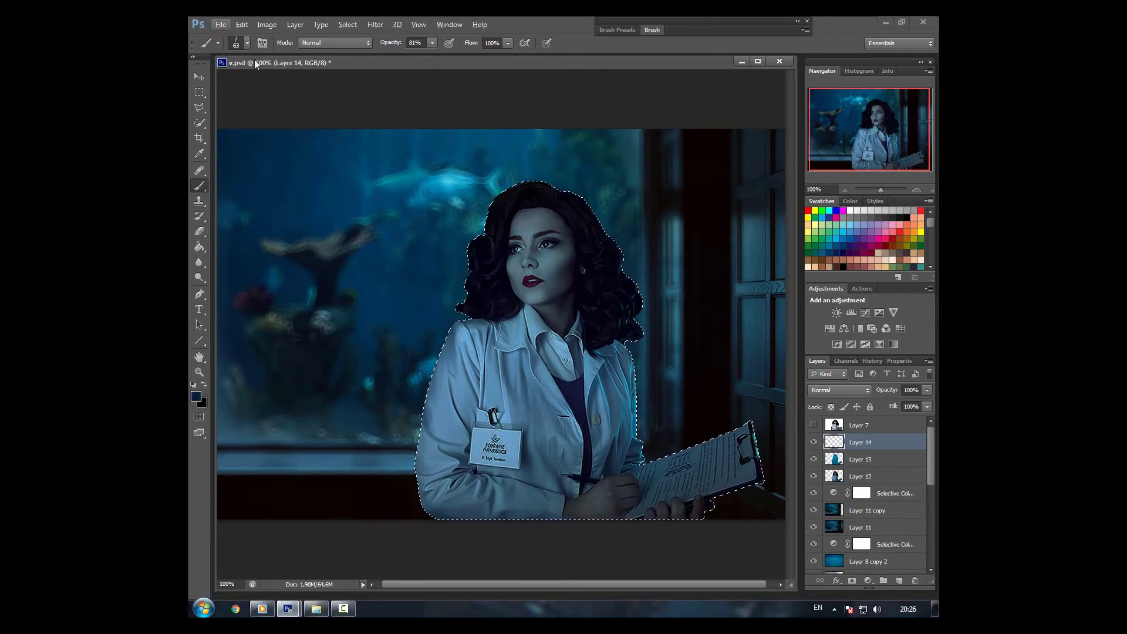
right_click(255, 64)
Paint blue strands into the woman's hair on Layer 14 with a 6 px brush at 100% opacity, comparing with Layer 7.
alt+click(435, 411)
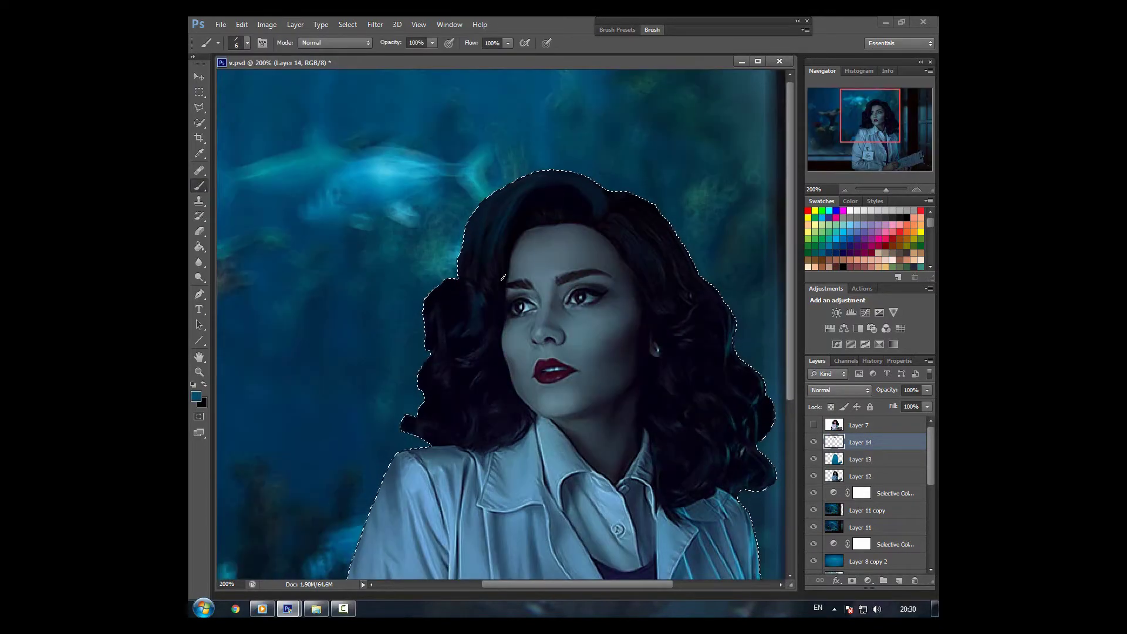
click(813, 425)
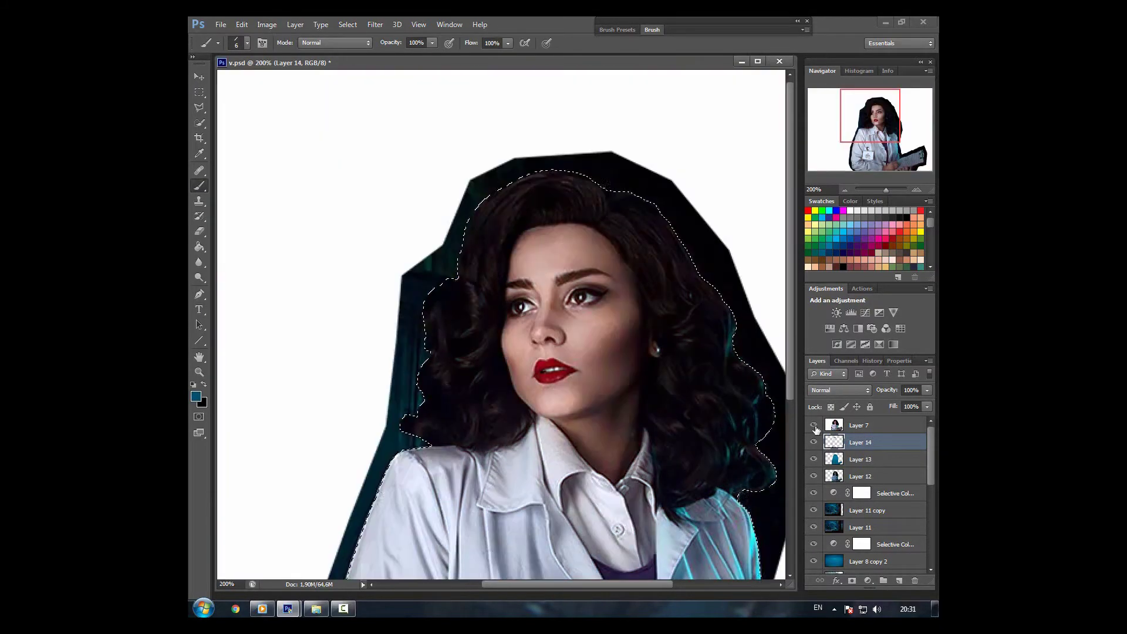
click(814, 425)
click(813, 426)
click(813, 425)
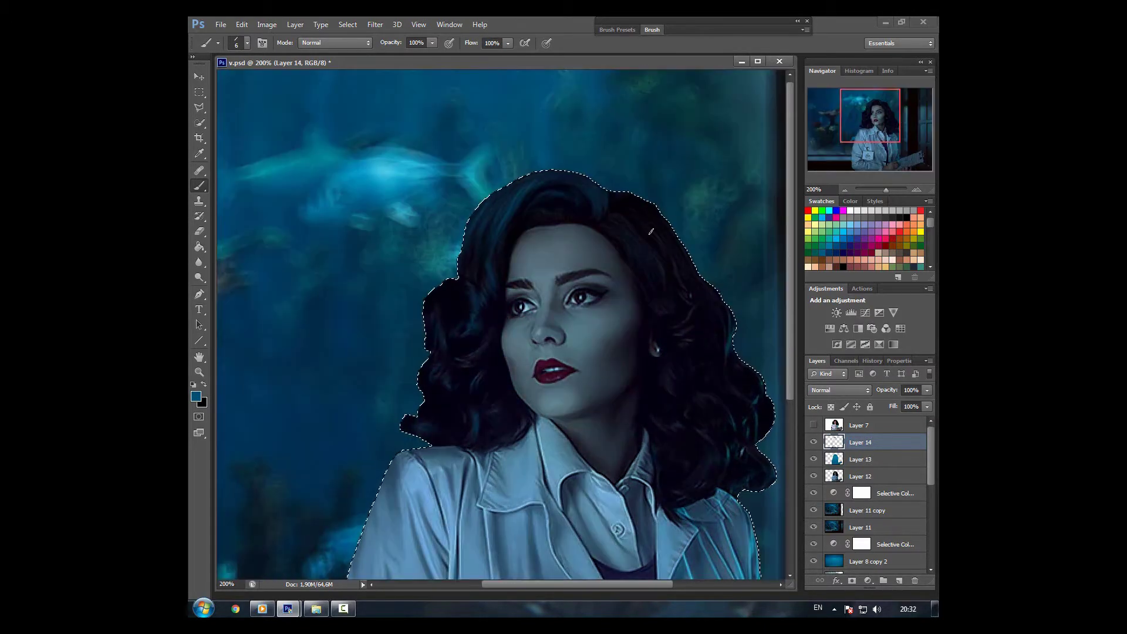
alt+click(560, 200)
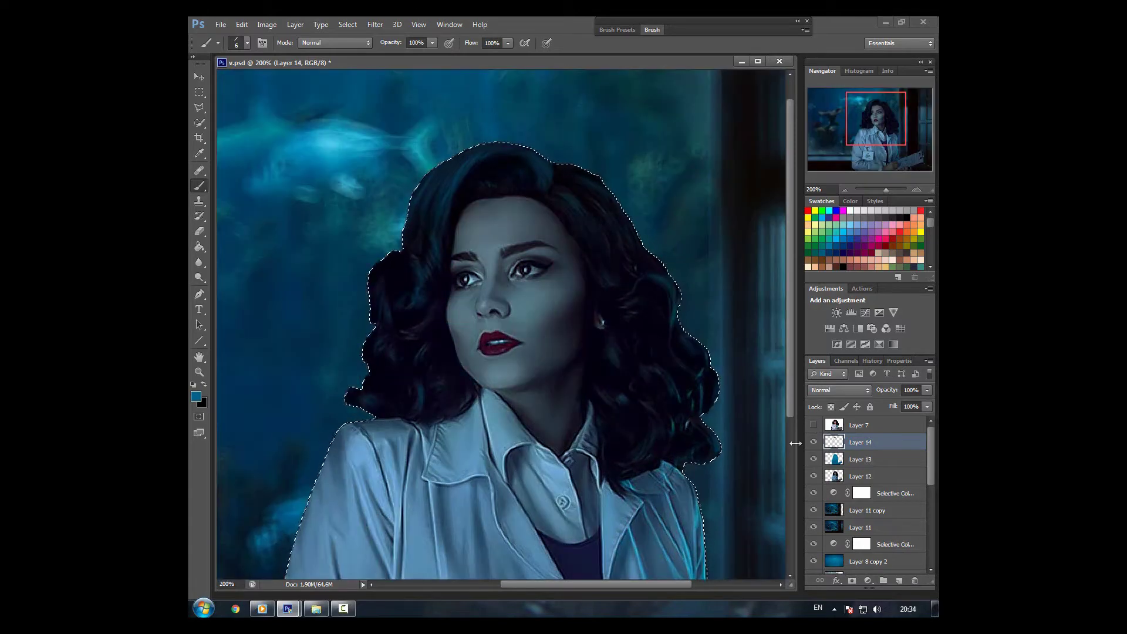
Refine the woman's curls with finer strands using a 5 px brush, checking against the original photo on Layer 7.
click(813, 425)
click(814, 425)
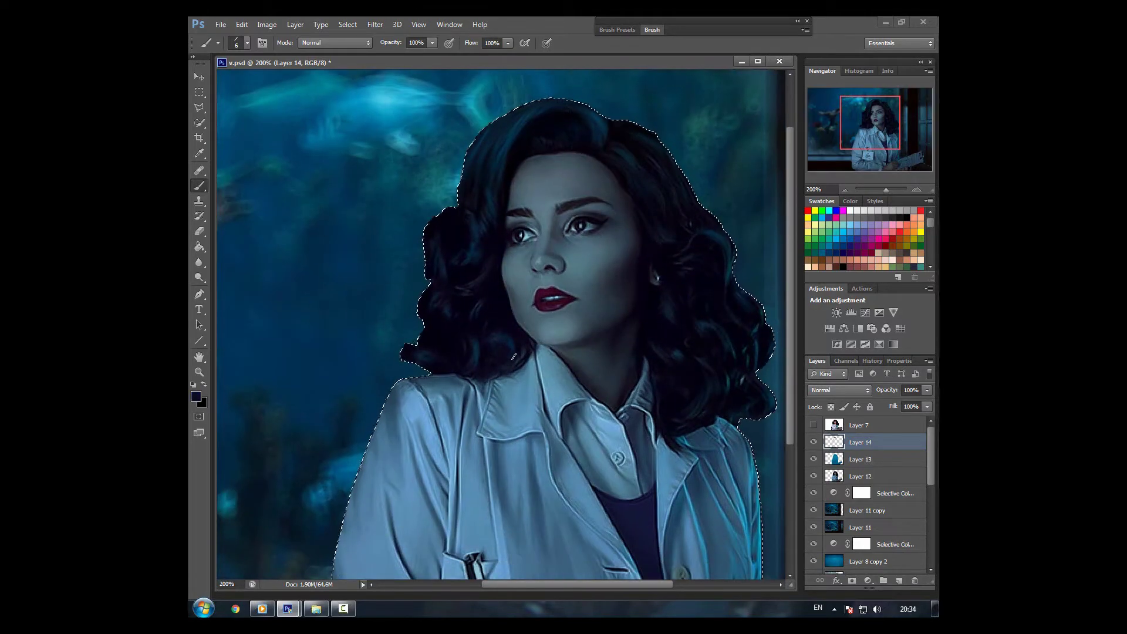
key(bracketleft)
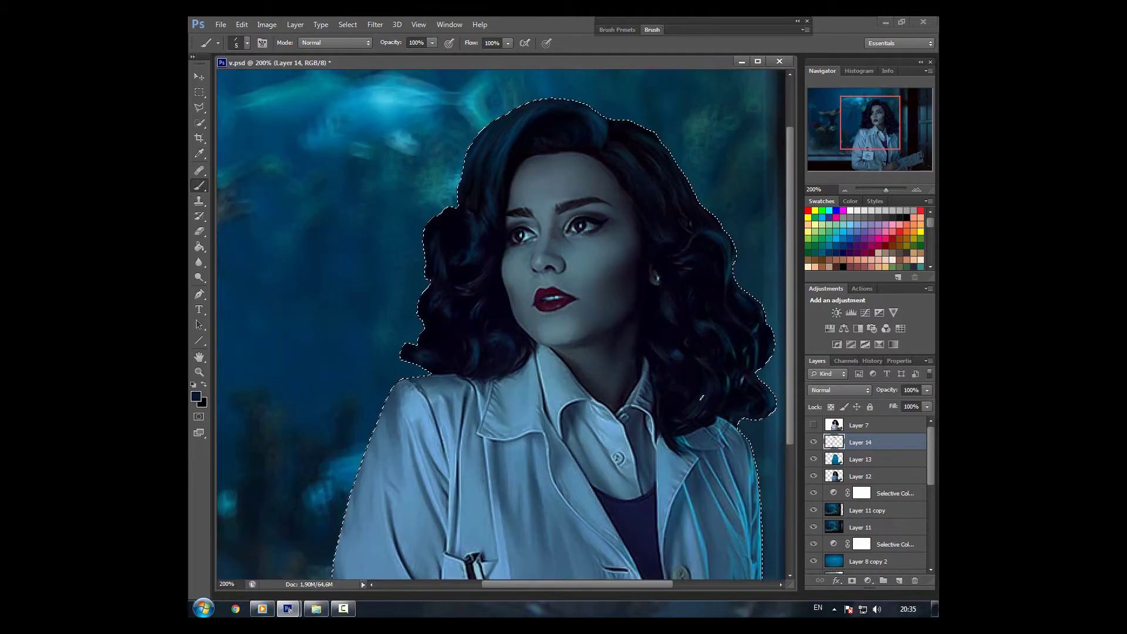
click(814, 425)
click(814, 425)
Clear the selection, duplicate Layer 13 and place the copy above Layer 14.
click(845, 190)
key(m)
key(ctrl+d)
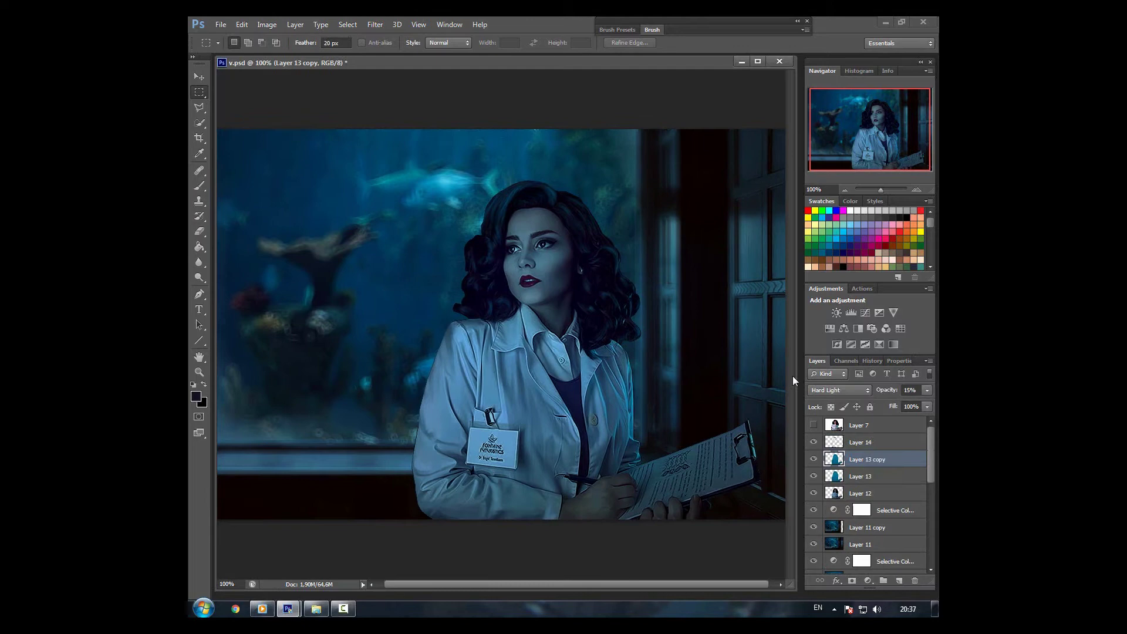
key(ctrl+minus)
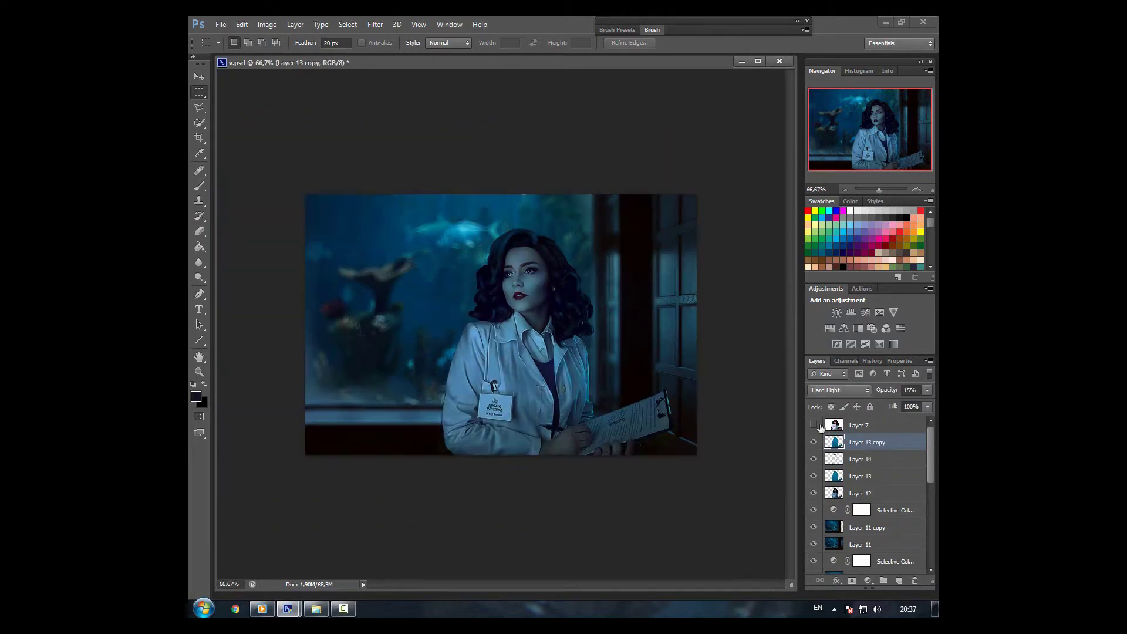
Set the Layer 13 copy to Color Dodge blending at 15% opacity.
click(927, 390)
drag(880, 404, 880, 407)
key(ctrl+plus)
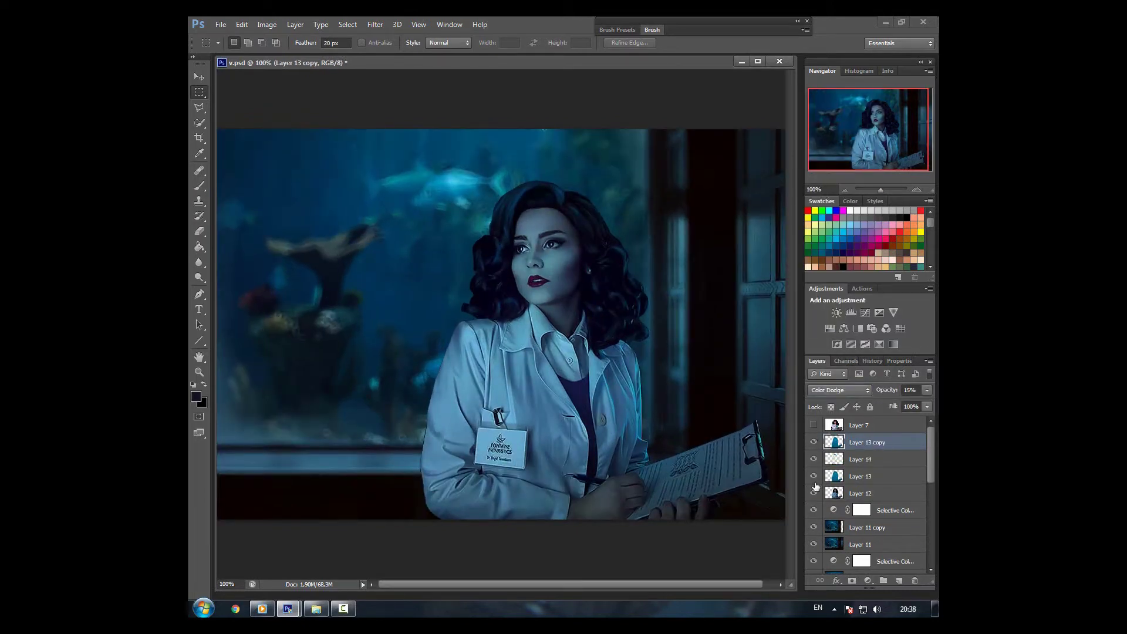
key(ctrl+minus)
Add a Selective Color adjustment above Layer 13 copy and tune its Blacks with magenta +1 and a slight yellow increase.
double_click(867, 473)
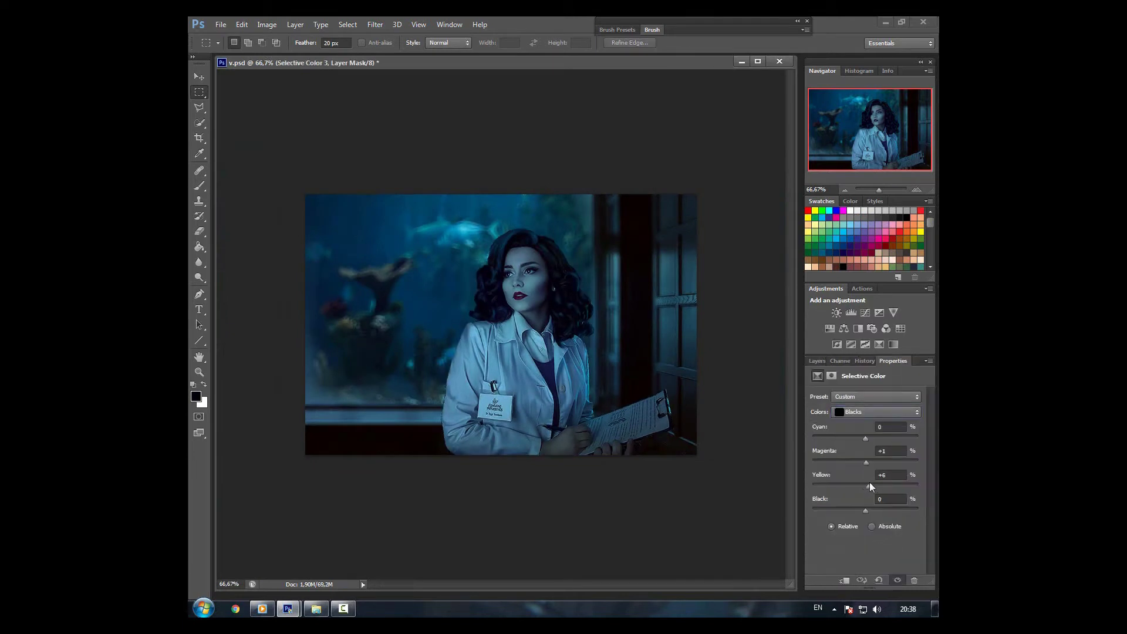
drag(864, 440, 864, 440)
drag(869, 486, 867, 486)
Go through further colour ranges of the Selective Color adjustment, toggle its effect for comparison, and return to the layer list.
click(844, 414)
click(837, 449)
scroll(869, 414, up, 3)
click(869, 412)
click(866, 445)
click(898, 581)
key(F7)
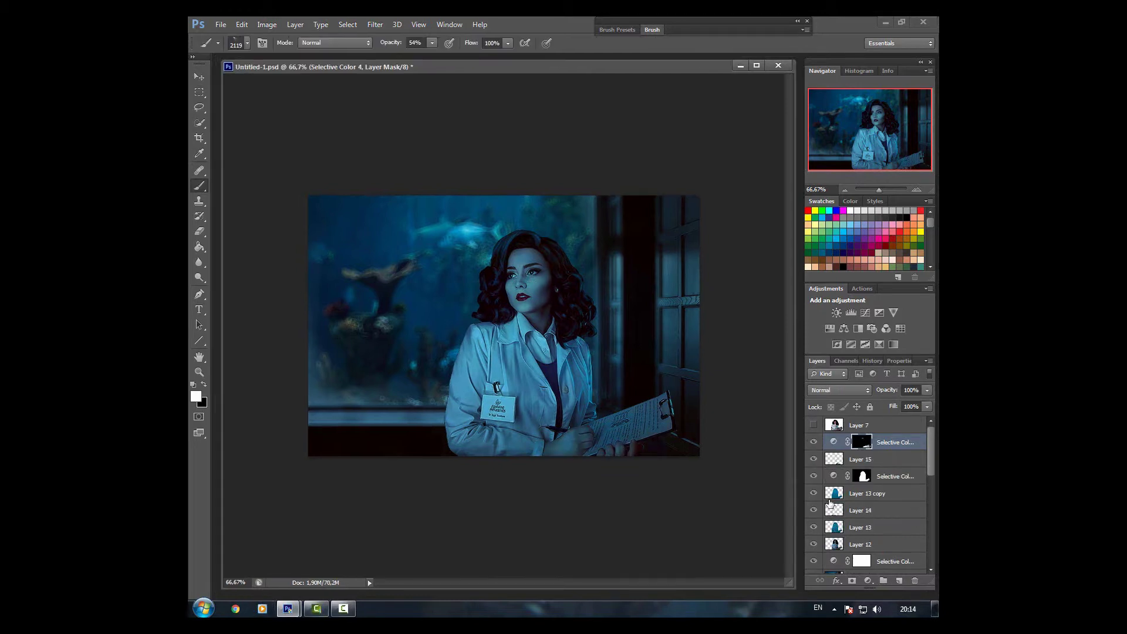
Set up a light-ray brush on Layer 16 using a blue sampled beside the hair, flipped horizontally and at 100% opacity.
click(241, 42)
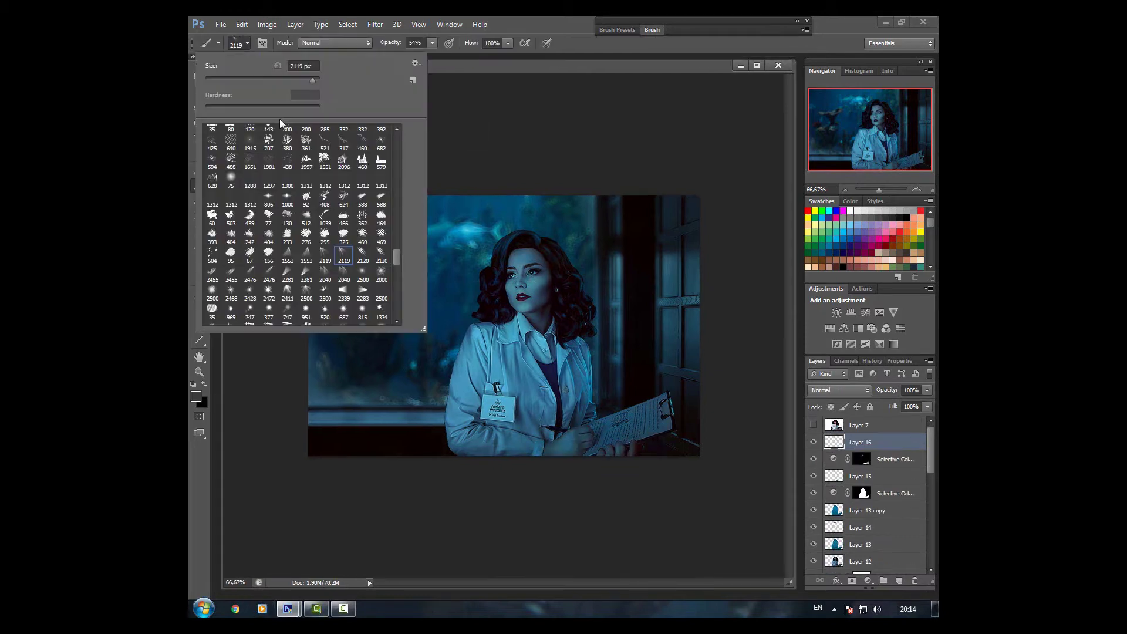
alt+click(473, 228)
click(241, 42)
key(F5)
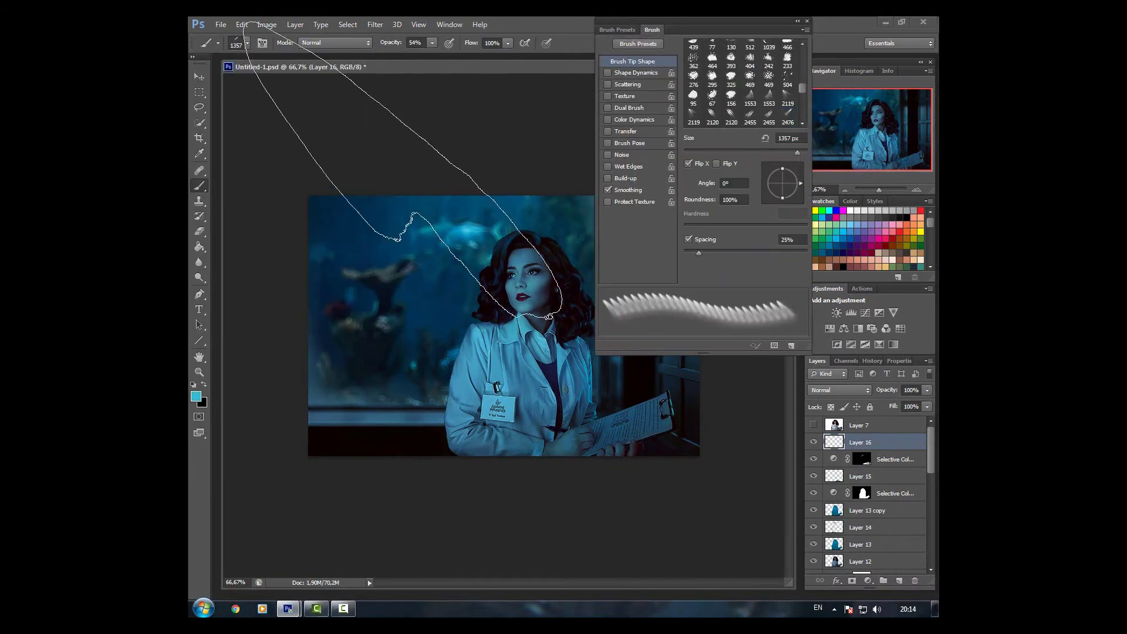
key(F5)
drag(432, 42, 469, 56)
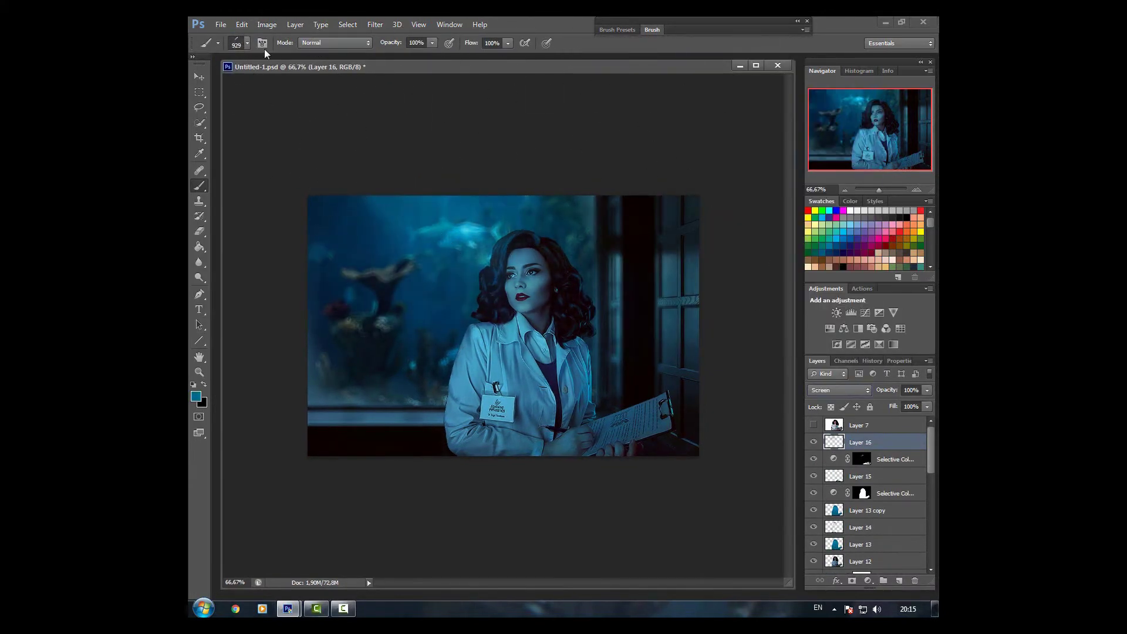
Paint faint light rays across the aquarium on Layer 16 and toggle the last stroke to compare it.
drag(252, 182, 641, 388)
click(773, 211)
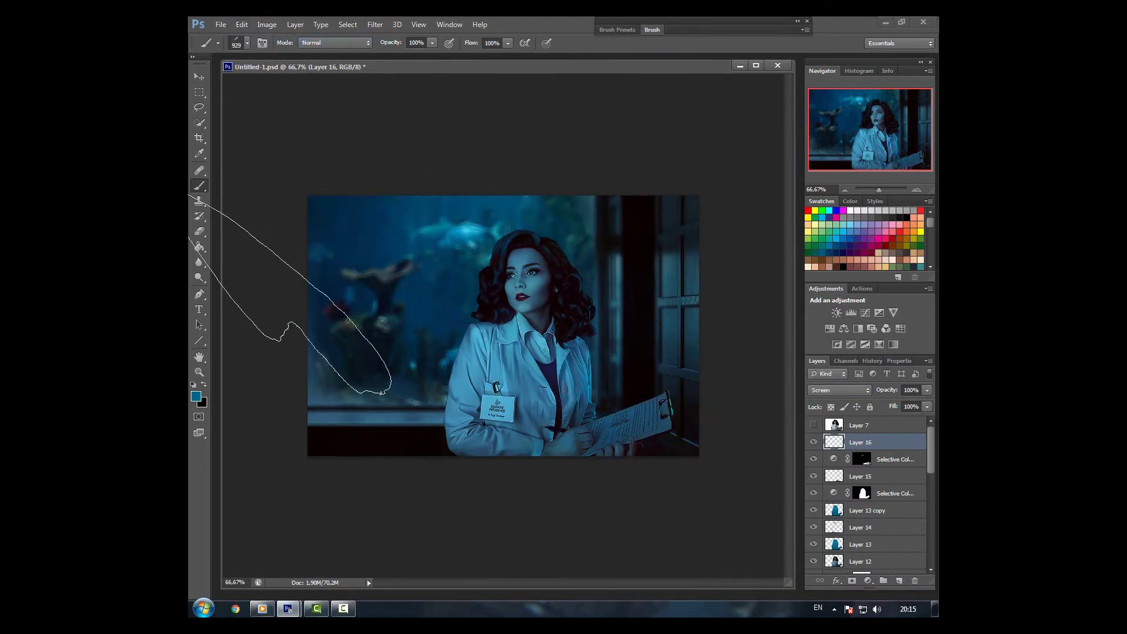
key(ctrl+z)
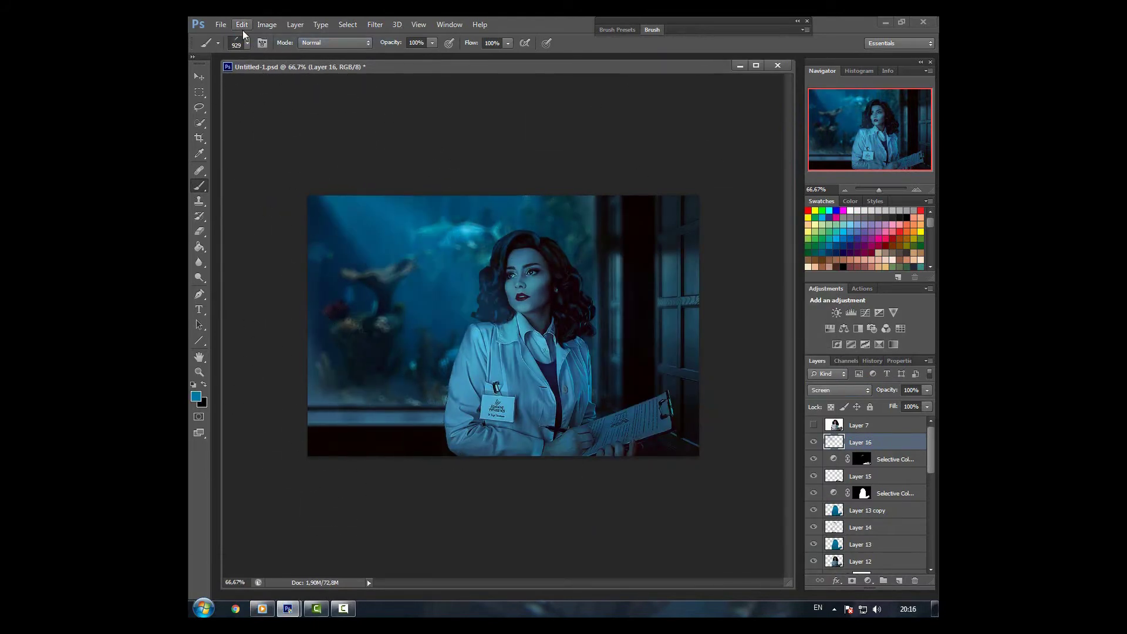
key(ctrl+z)
key(ctrl+z)
Create a new layer above Layer 16 with Color Dodge blending and choose a different ray-shaped brush tip.
mouse_move(316, 608)
key(ctrl+shift+alt+n)
click(840, 390)
click(840, 193)
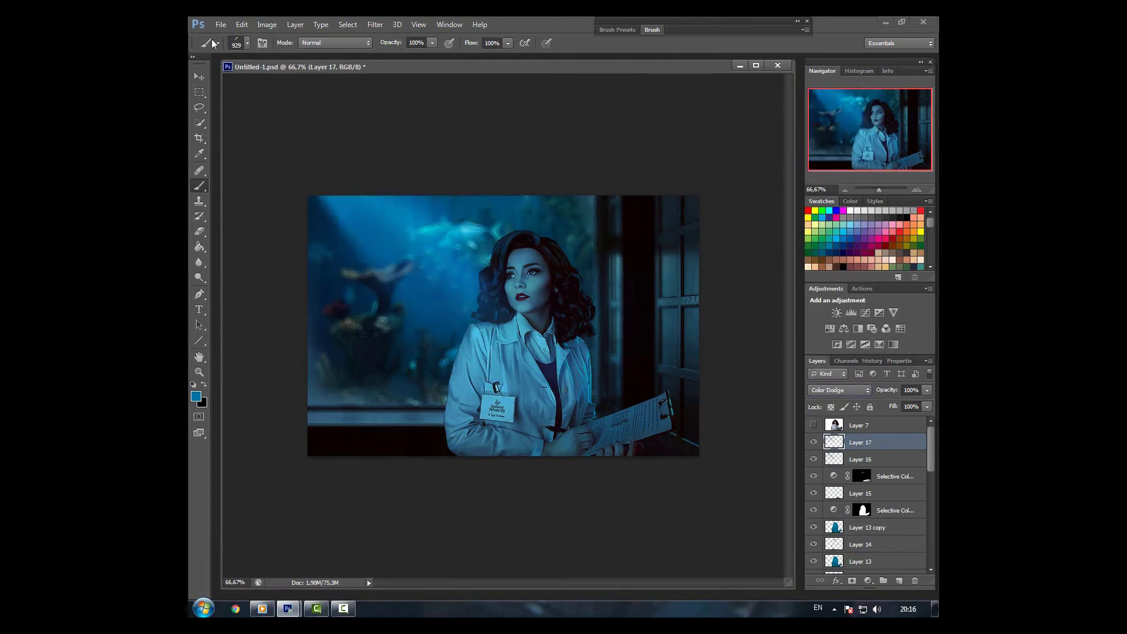
right_click(373, 258)
drag(309, 80, 312, 81)
key(Return)
Paint diagonal light rays in the aquarium's upper corner on Layer 17 with the brush at a 4° angle and 59% opacity.
key(F5)
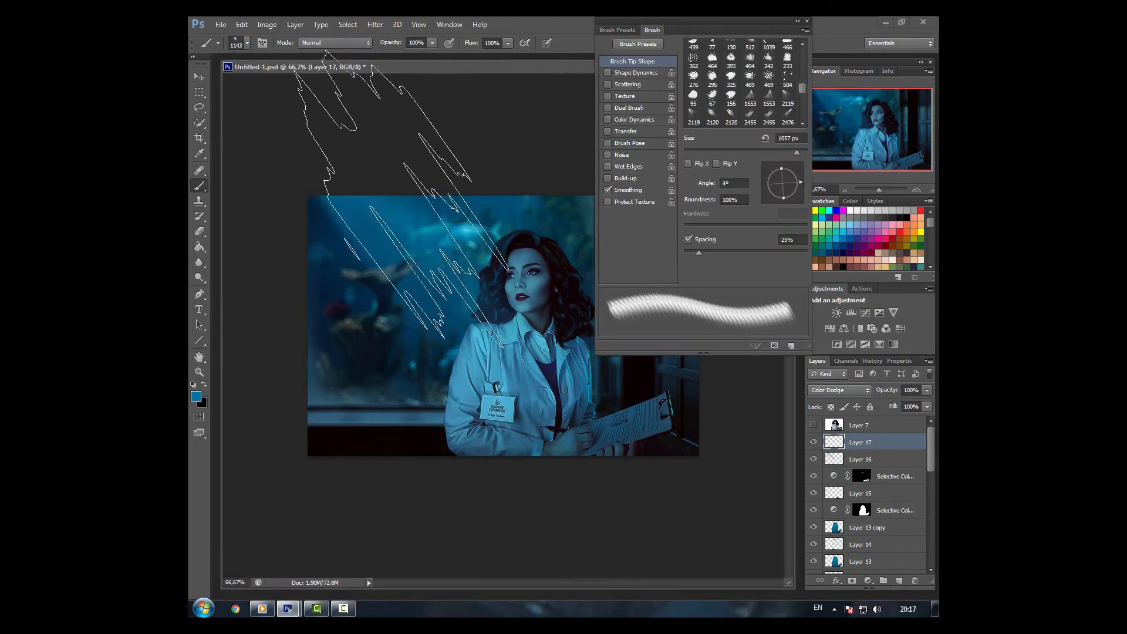
key(F5)
key(5)
key(9)
click(384, 188)
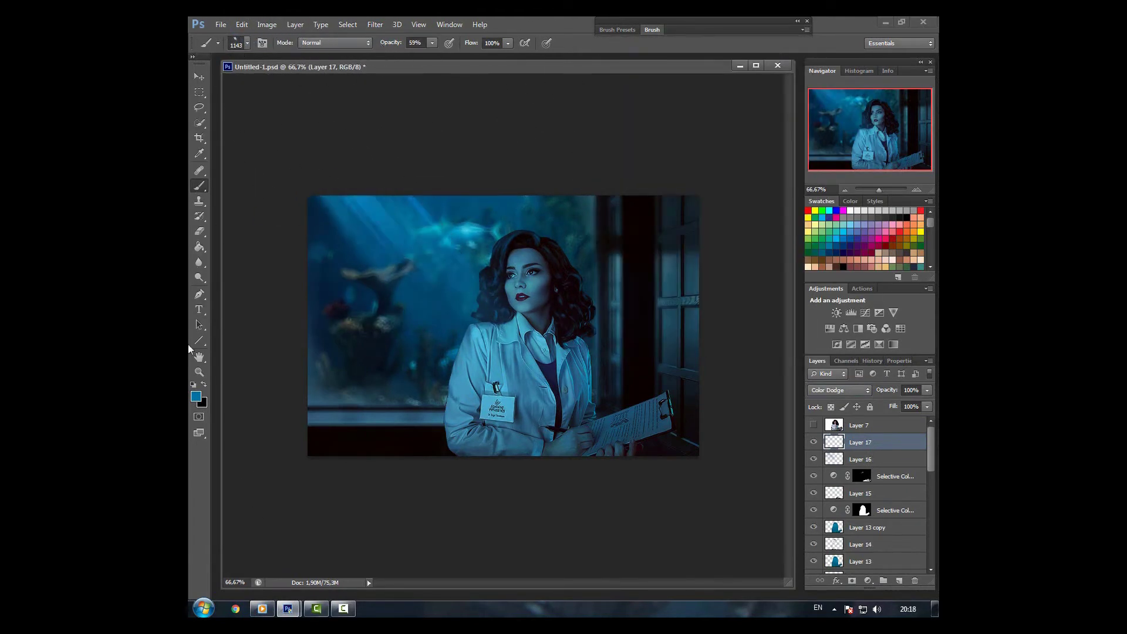
click(242, 25)
click(202, 128)
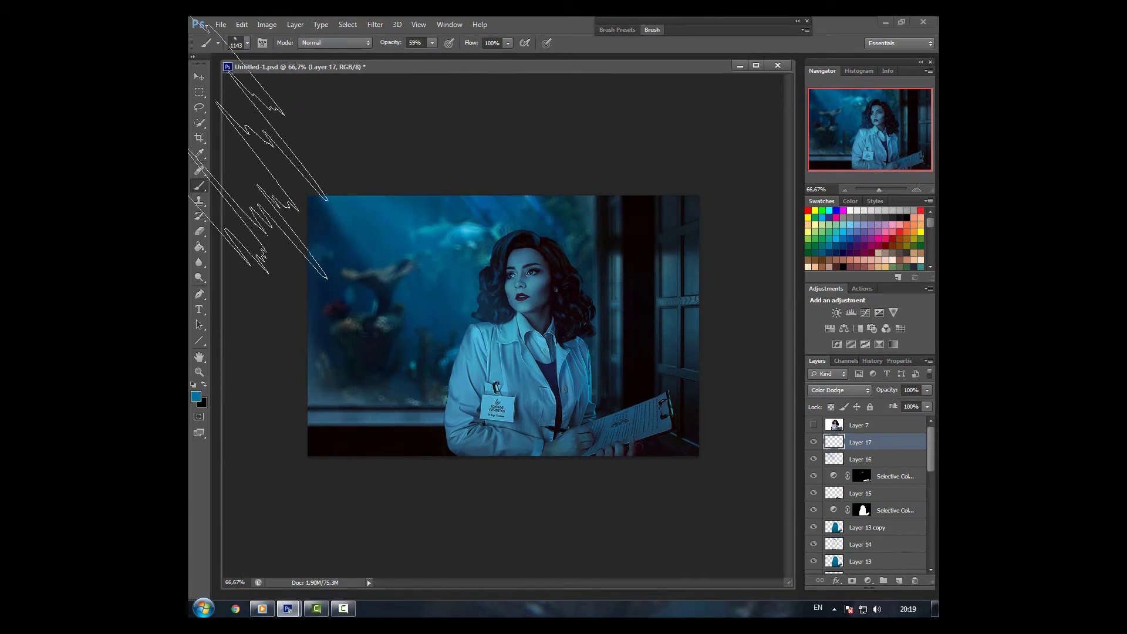
key(e)
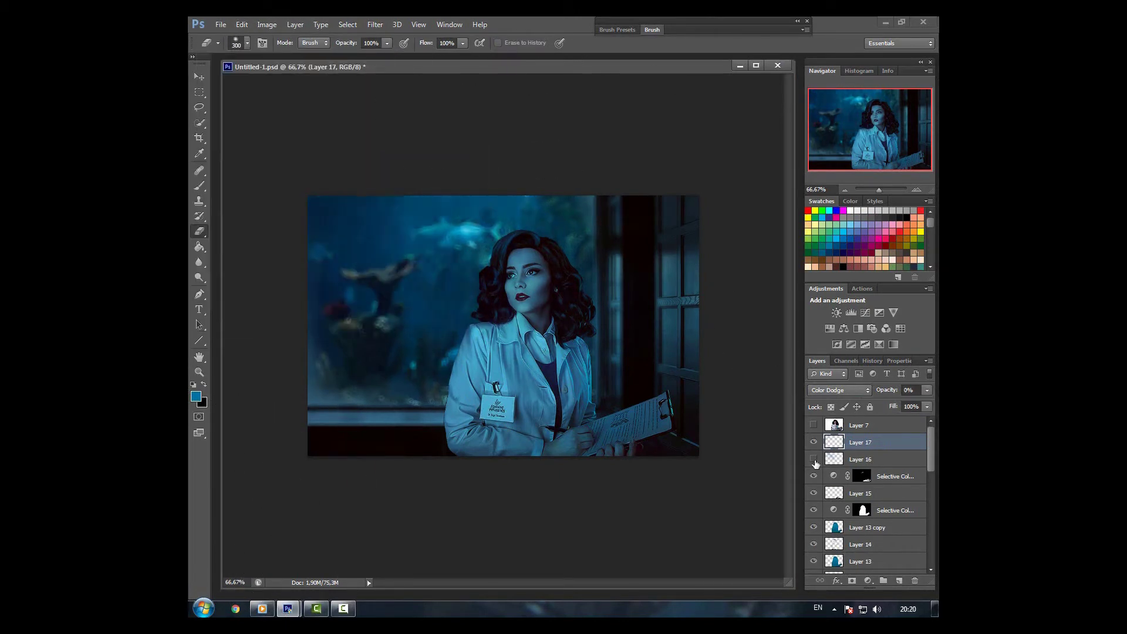
key(ctrl+alt+f)
key(Escape)
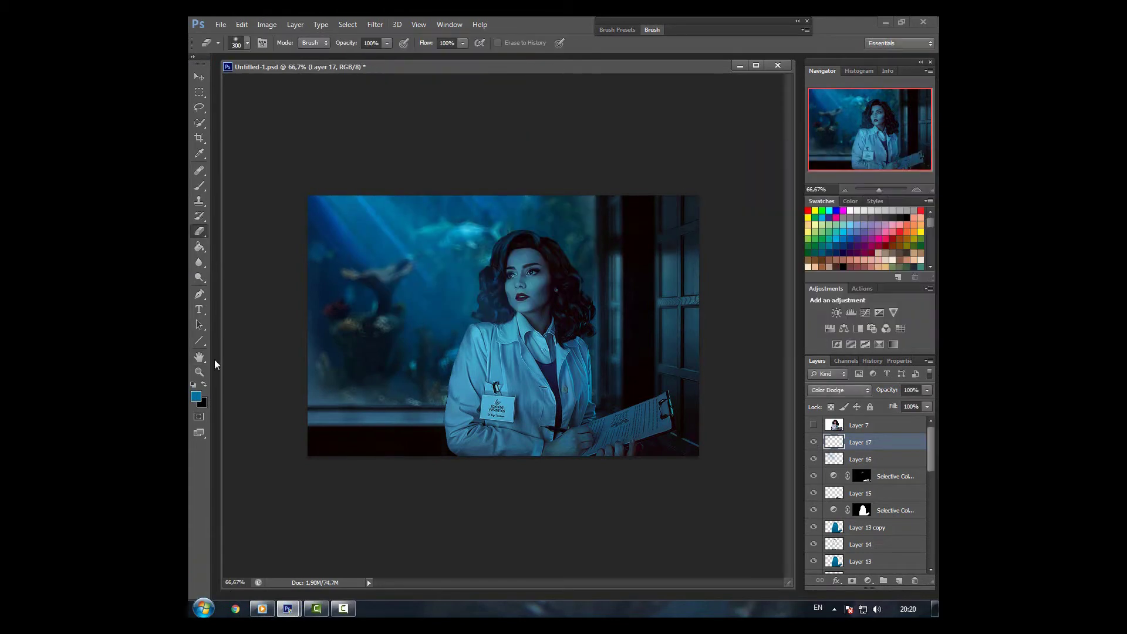
Add a new layer above Layer 17 with Color Dodge blending and pick a muted dark grey foreground colour.
key(ctrl+shift+alt+n)
key(b)
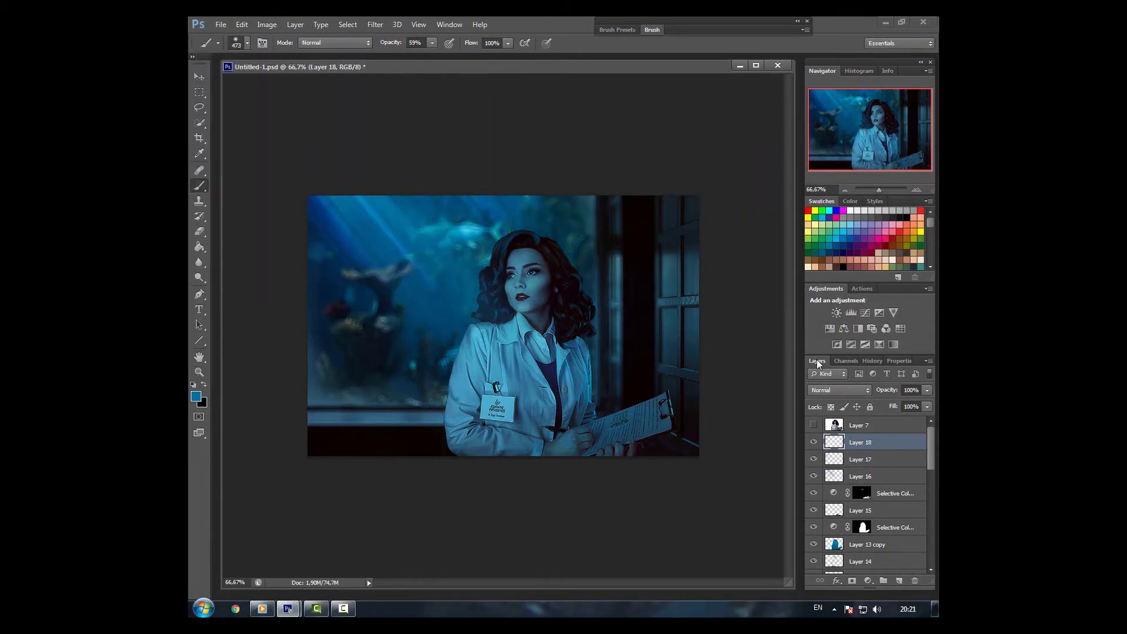
click(840, 390)
click(840, 500)
click(195, 396)
click(652, 291)
click(918, 279)
Try a soft glow stroke over the light rays on Layer 18 at 100% brush opacity.
key(0)
drag(403, 139, 411, 147)
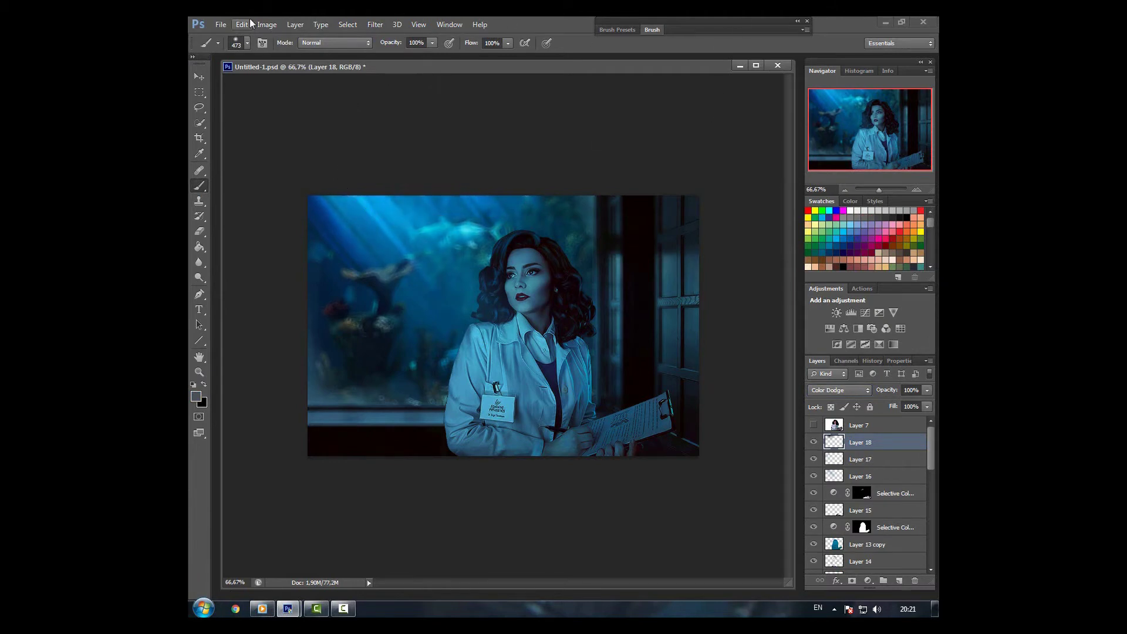
click(247, 42)
click(248, 42)
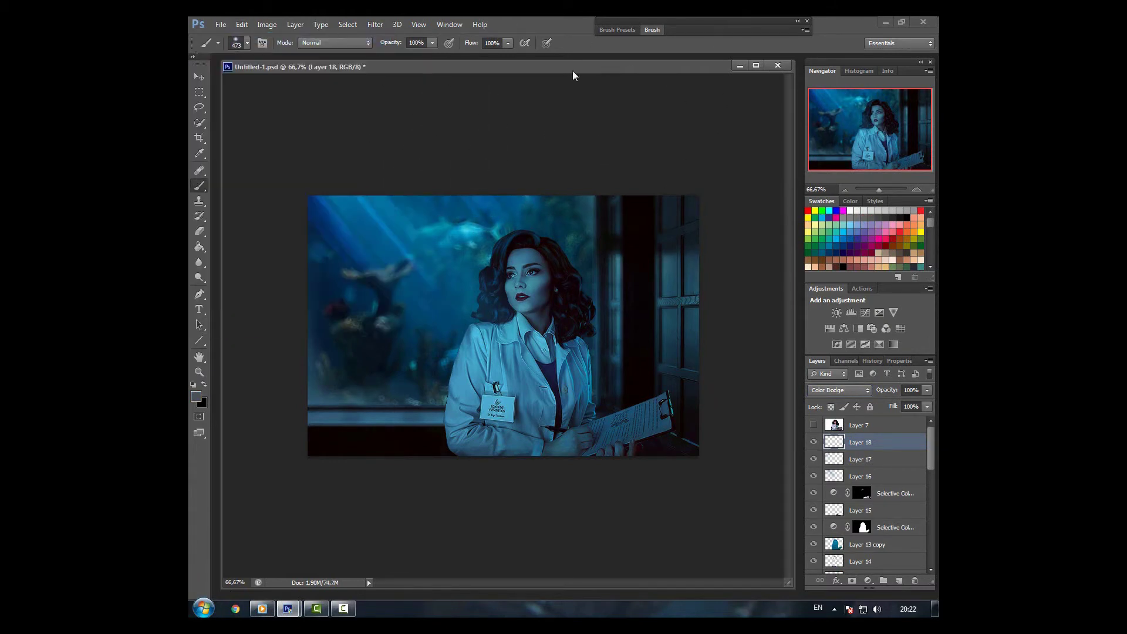
Open the image of a blue lens flare on a black background.
click(221, 24)
click(235, 43)
double_click(611, 193)
double_click(478, 194)
click(675, 276)
click(728, 468)
key(v)
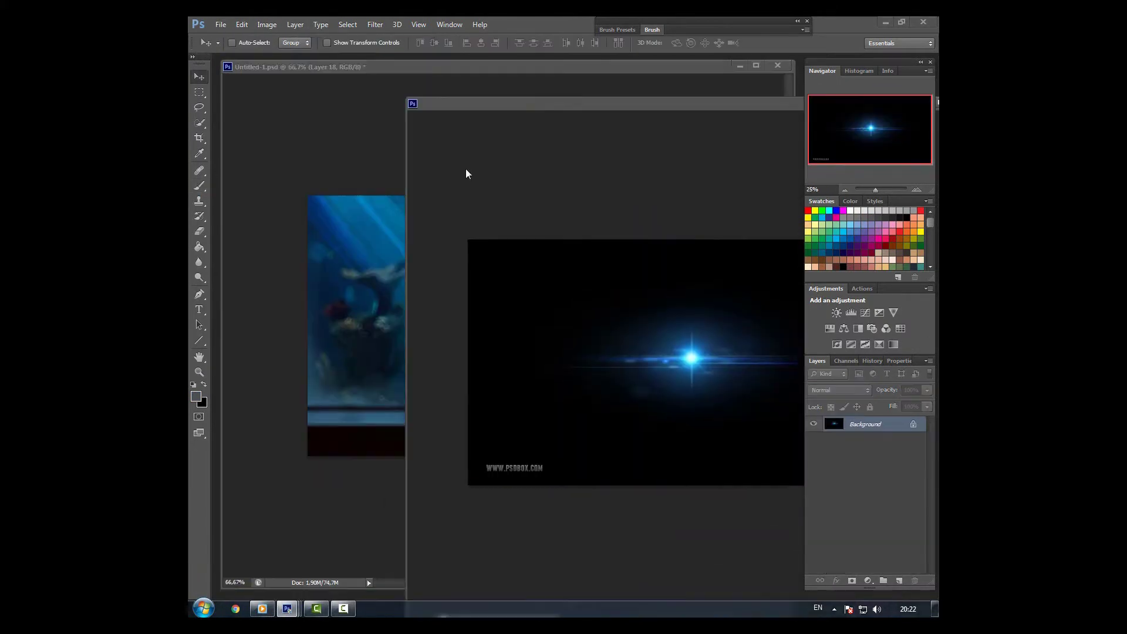
Bring the blue flare into the composition with Screen blending and place it at the aquarium's upper edge.
key(alt+ctrl+i)
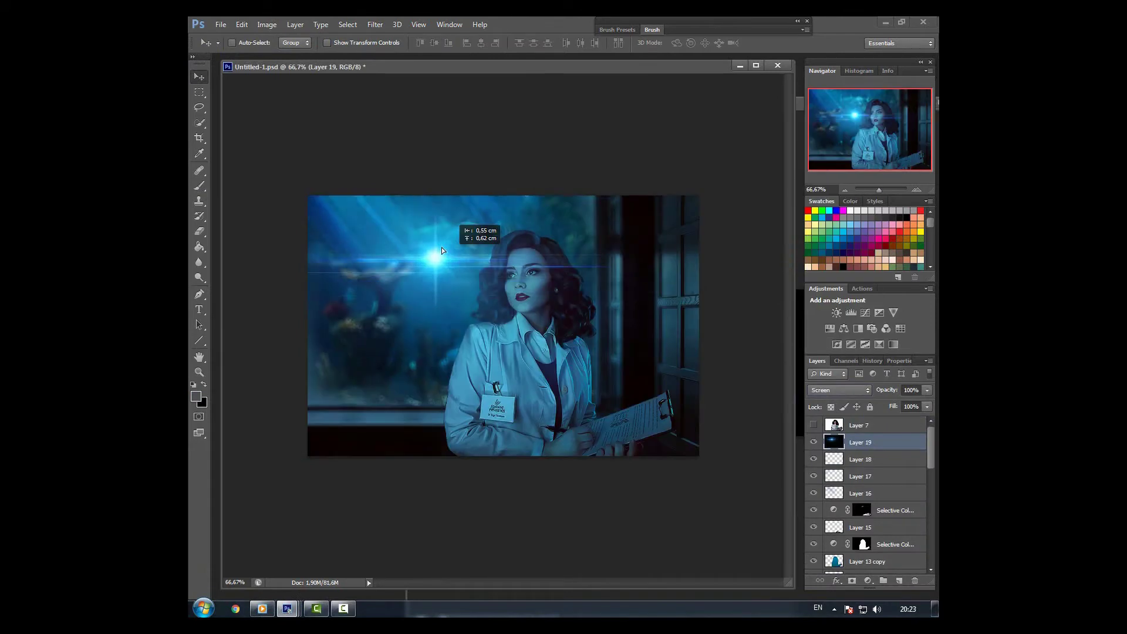
drag(428, 253, 699, 464)
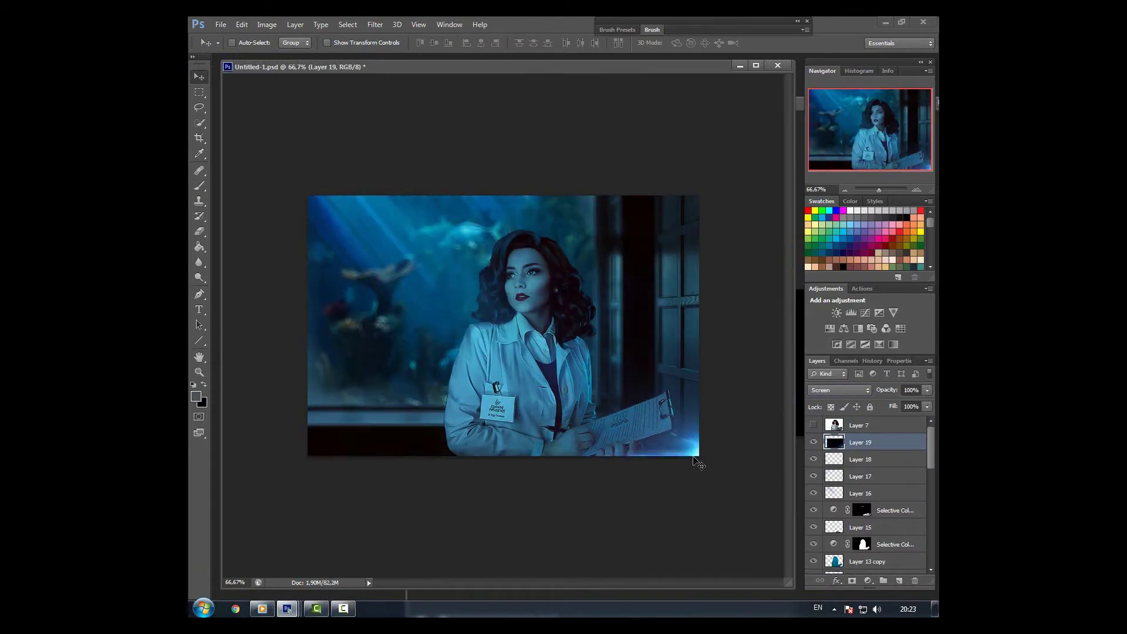
key(ctrl+z)
click(241, 24)
mouse_move(373, 215)
mouse_down()
mouse_move(360, 202)
mouse_move(388, 213)
mouse_up()
Apply a blur filter to the flare and save the composition as v.psd with Maximize Compatibility on.
click(375, 24)
mouse_move(447, 138)
click(560, 255)
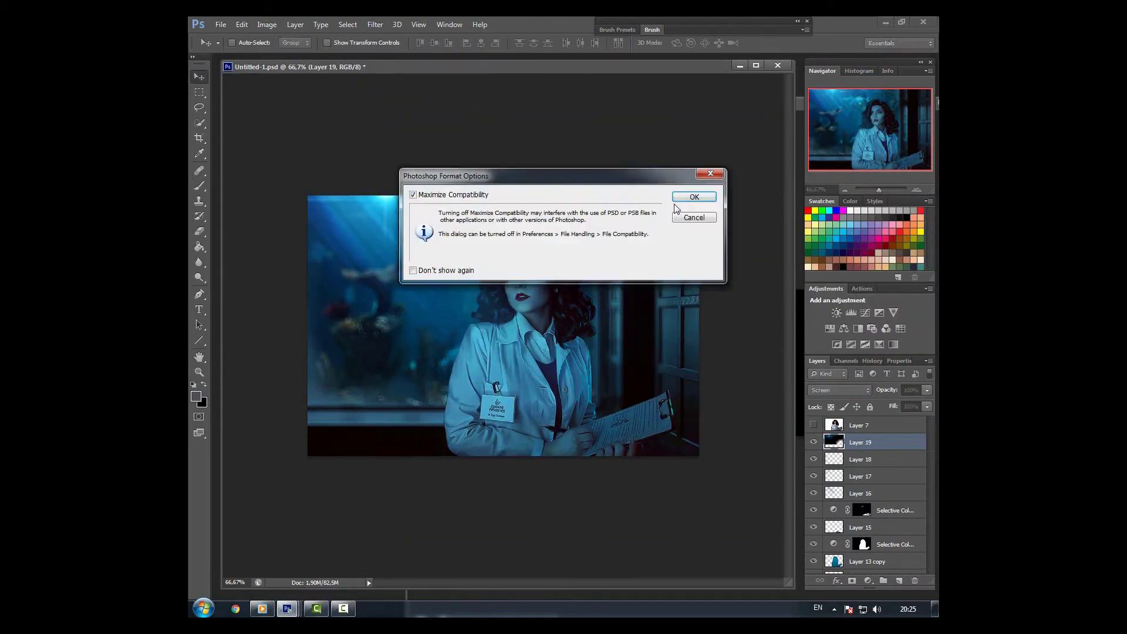
click(688, 192)
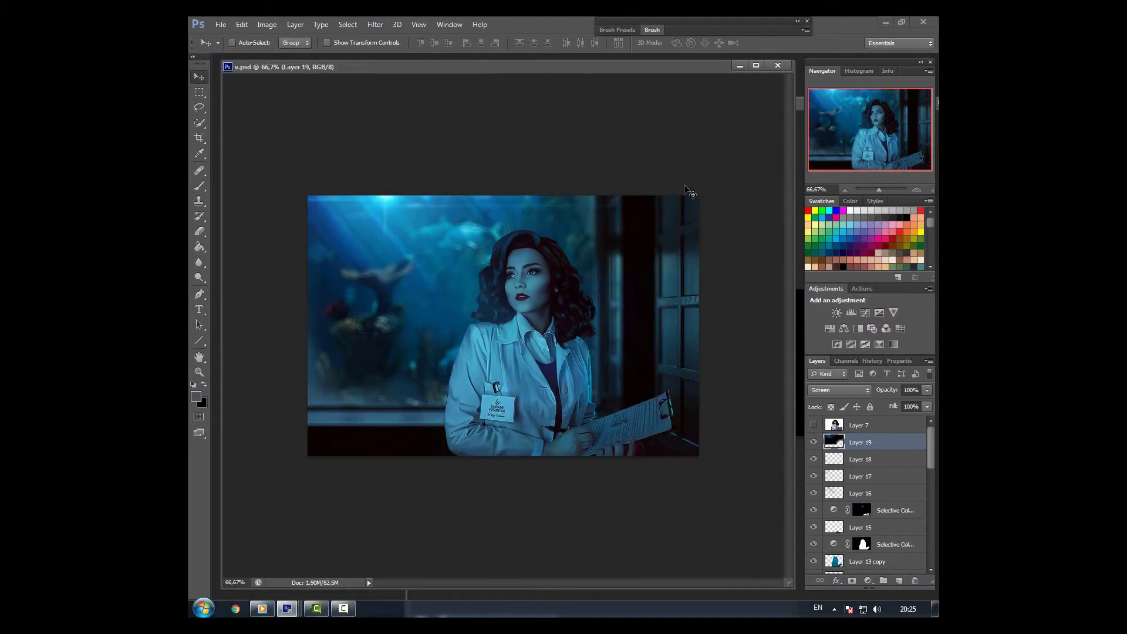
Add a new layer above Layer 19 and paint dark lines around the collars and the lapel beneath the hair with a 3 px brush.
key(ctrl+shift+alt+n)
key(ctrl+plus)
key(b)
key(ctrl+plus)
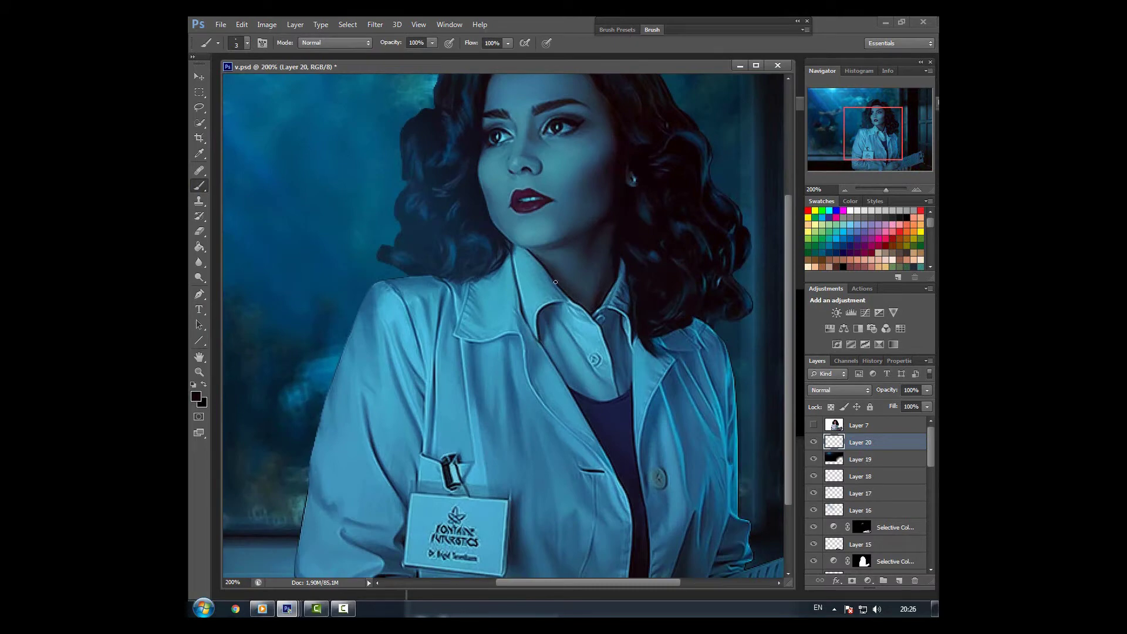
scroll(603, 370, down, 3)
alt+click(631, 286)
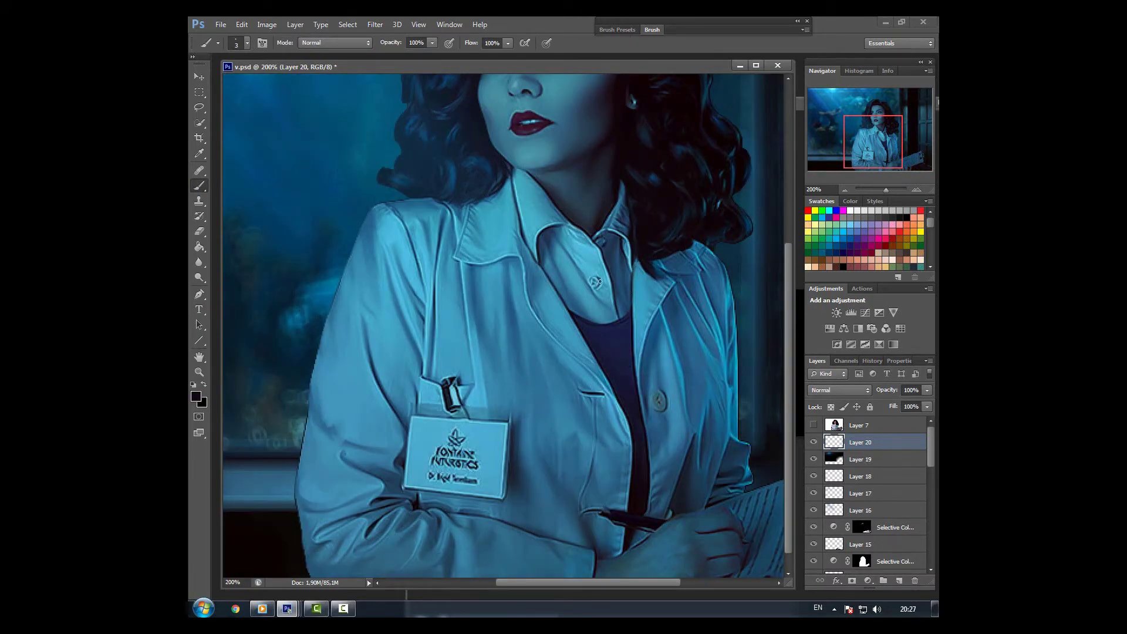
scroll(576, 485, right, 2)
alt+click(592, 359)
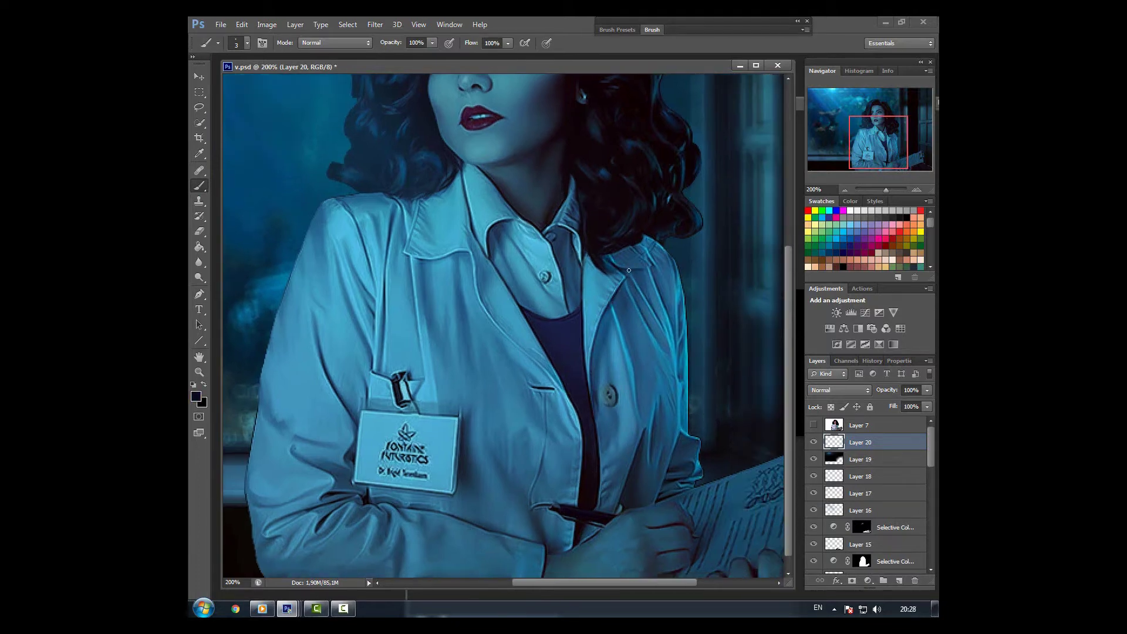
drag(627, 272, 651, 263)
alt+click(651, 289)
Paint dark contours along the coat collar's lower edge, the long lapel edge and the front seam down to the pen.
scroll(699, 461, left, 3)
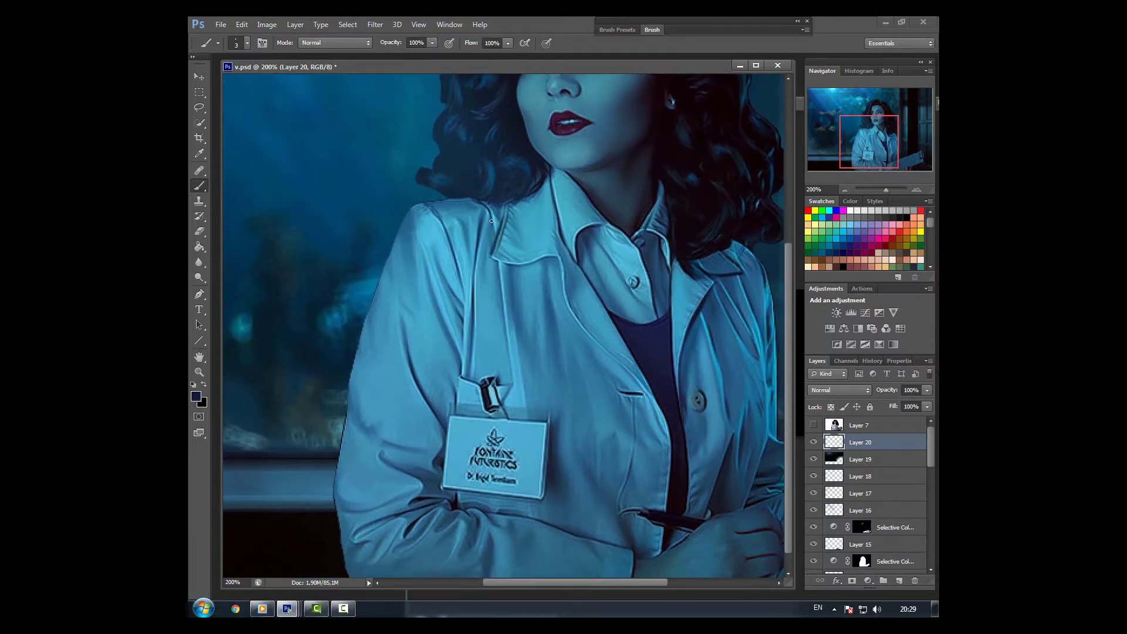
mouse_move(500, 264)
mouse_down()
mouse_move(510, 370)
mouse_move(543, 258)
mouse_up()
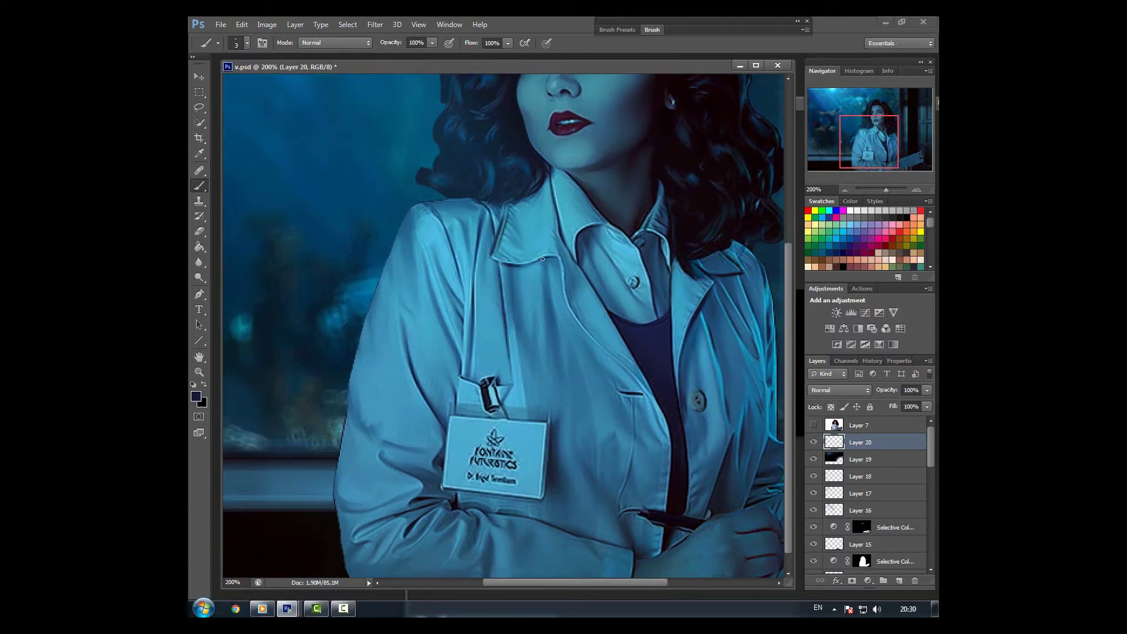
alt+click(589, 327)
mouse_move(578, 315)
mouse_down()
mouse_move(623, 364)
mouse_move(624, 393)
mouse_up()
drag(637, 409, 622, 492)
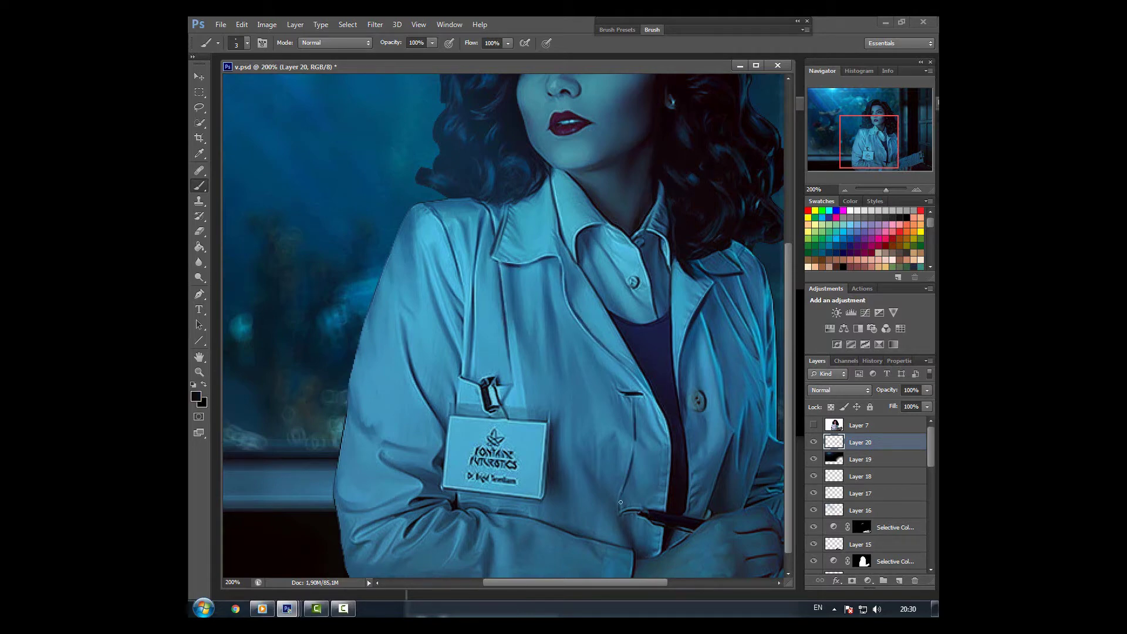
scroll(630, 490, down, 1)
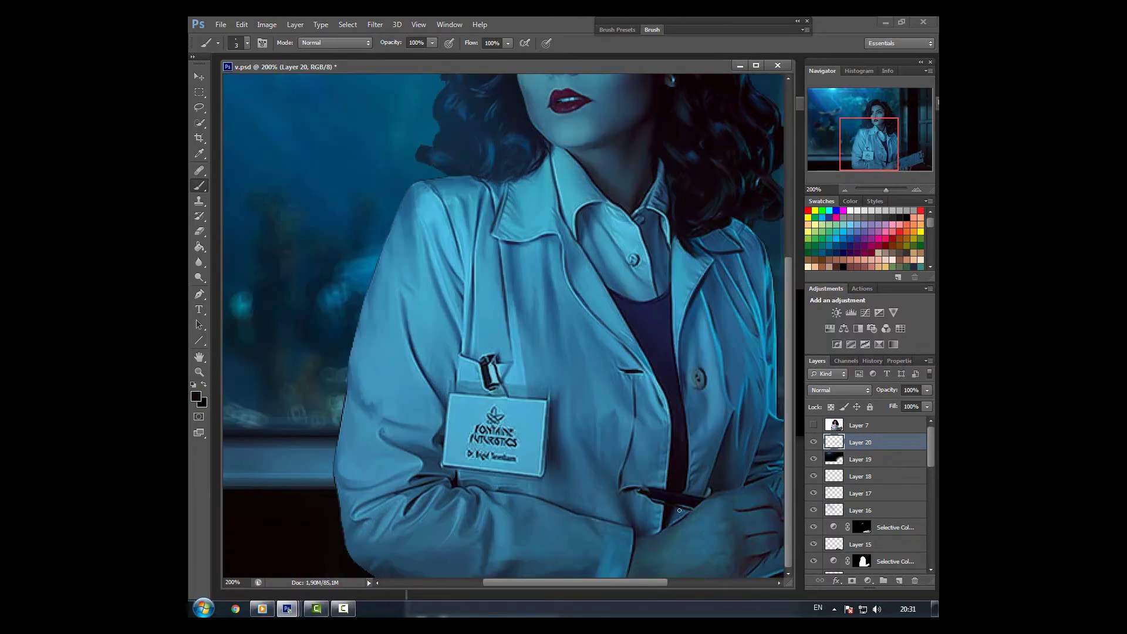
scroll(680, 511, left, 1)
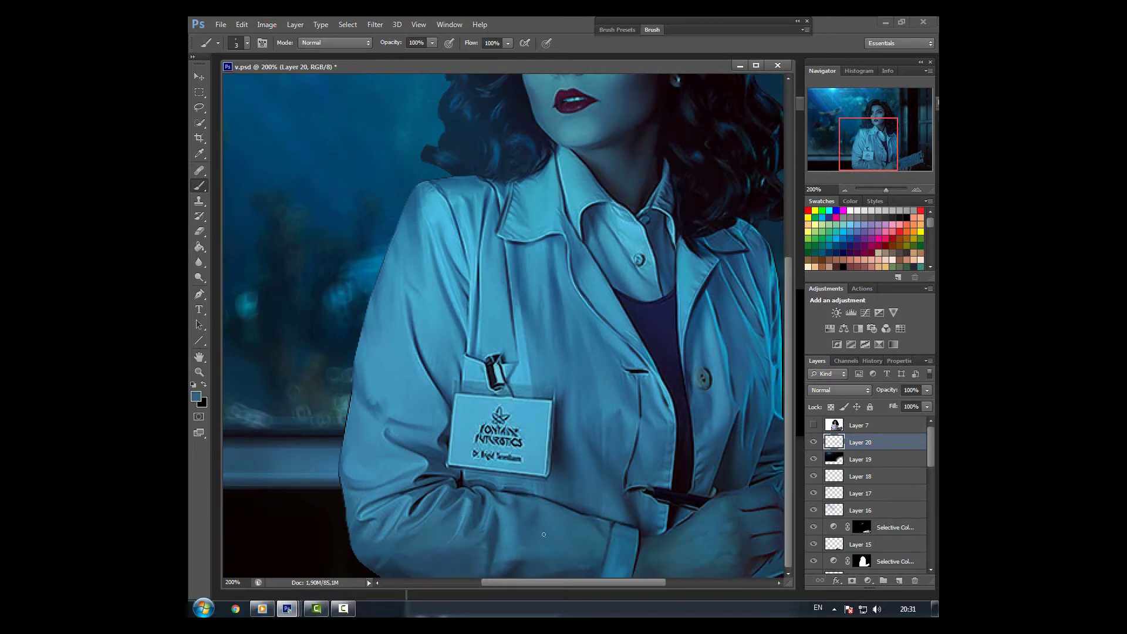
Compare against Layer 7, and paint dark fold lines on the coat's shoulder and upper sleeve using sampled tones.
click(813, 425)
click(814, 425)
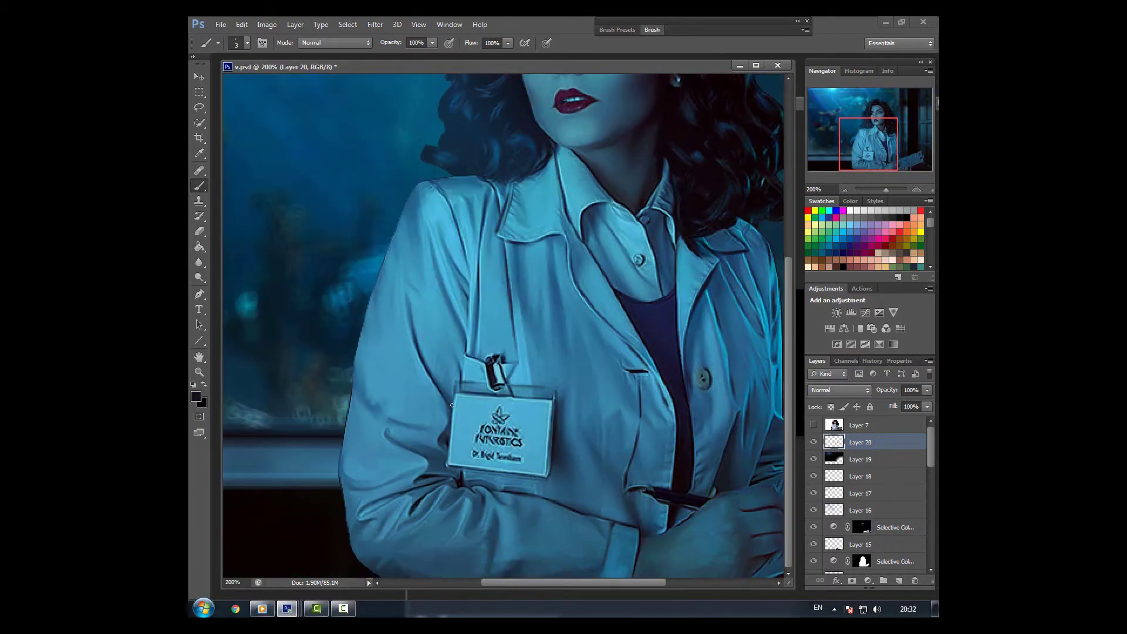
alt+click(501, 469)
drag(486, 194, 482, 258)
alt+click(442, 276)
drag(450, 317, 458, 240)
Deepen the folds of the bent sleeve and outline the name badge and its clip with dark strokes.
scroll(482, 299, left, 3)
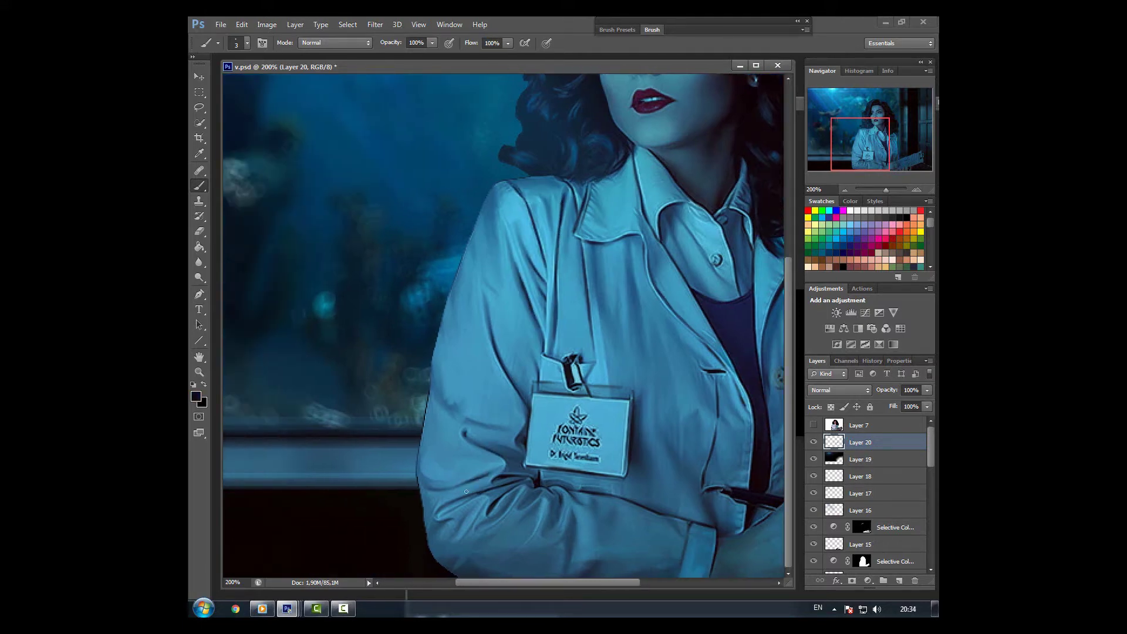
mouse_move(466, 492)
mouse_down()
mouse_move(456, 527)
mouse_move(552, 520)
mouse_up()
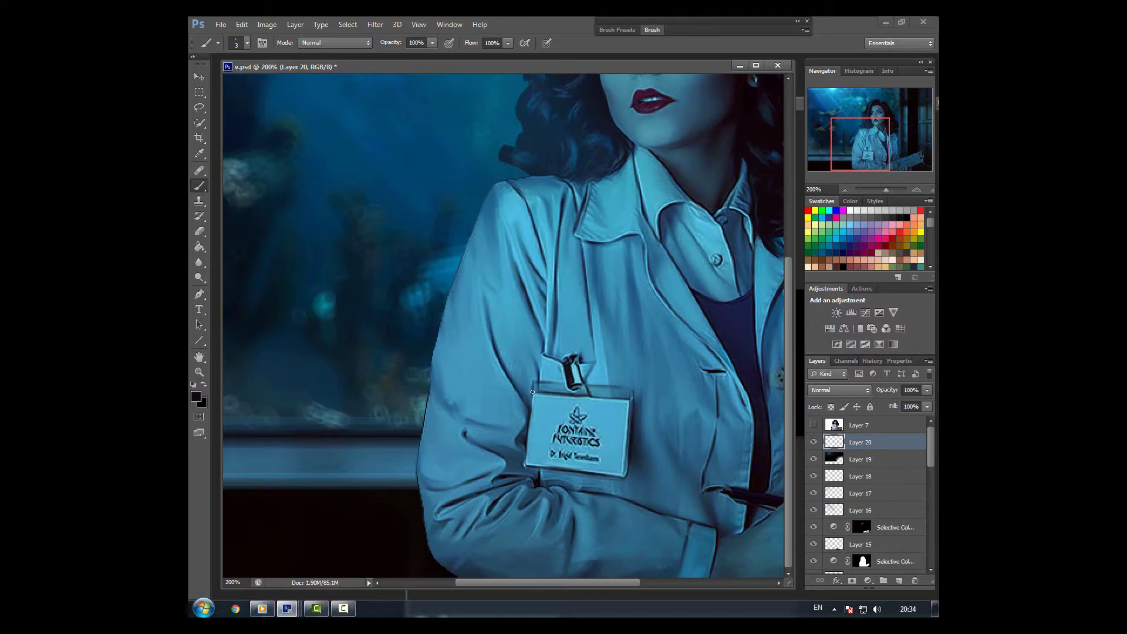
drag(533, 384, 532, 430)
mouse_move(540, 369)
mouse_down()
mouse_move(558, 355)
mouse_move(599, 393)
mouse_up()
Load the Layer 13 copy silhouette as a selection for the sleeve contour, and paint dark outlines around the fingers of both hands.
scroll(869, 493, down, 2)
ctrl+click(834, 537)
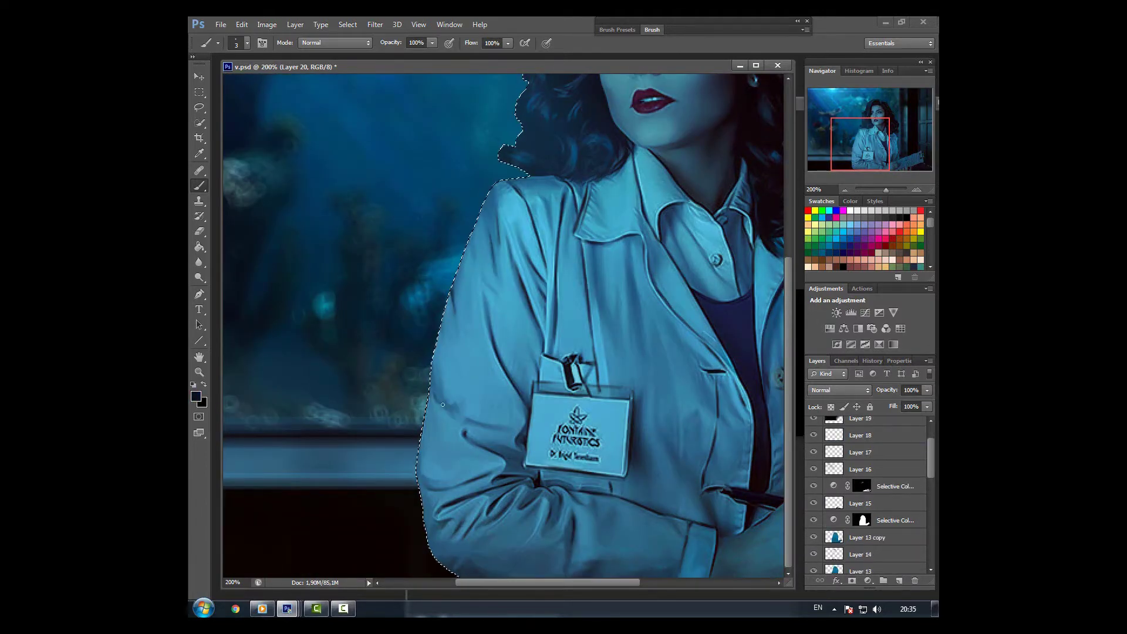
scroll(615, 509, right, 5)
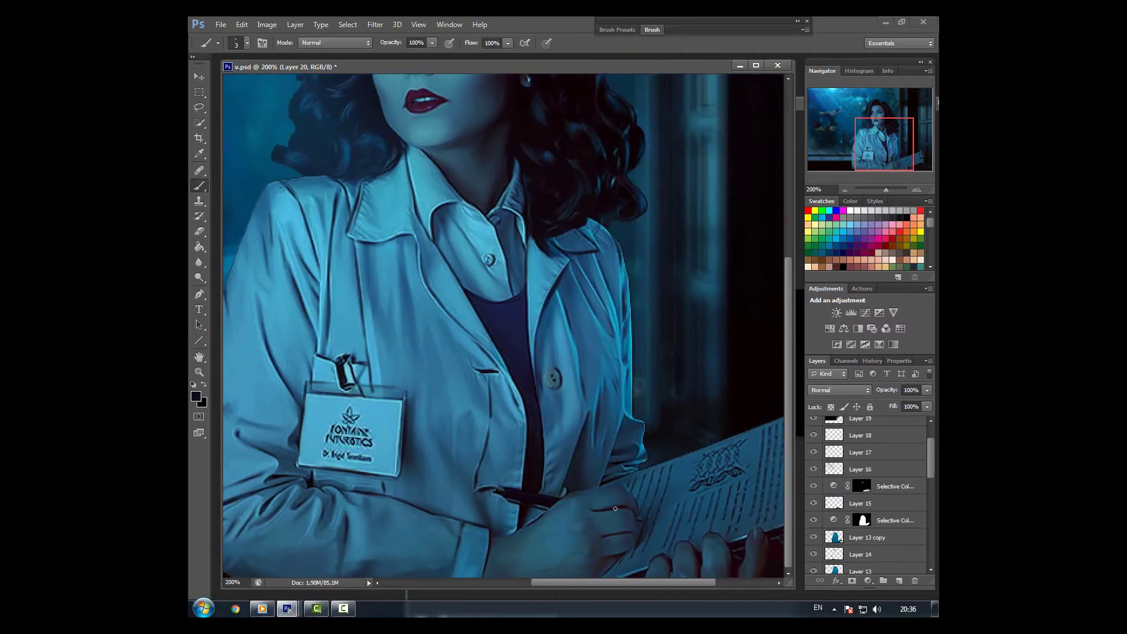
scroll(934, 439, up, 2)
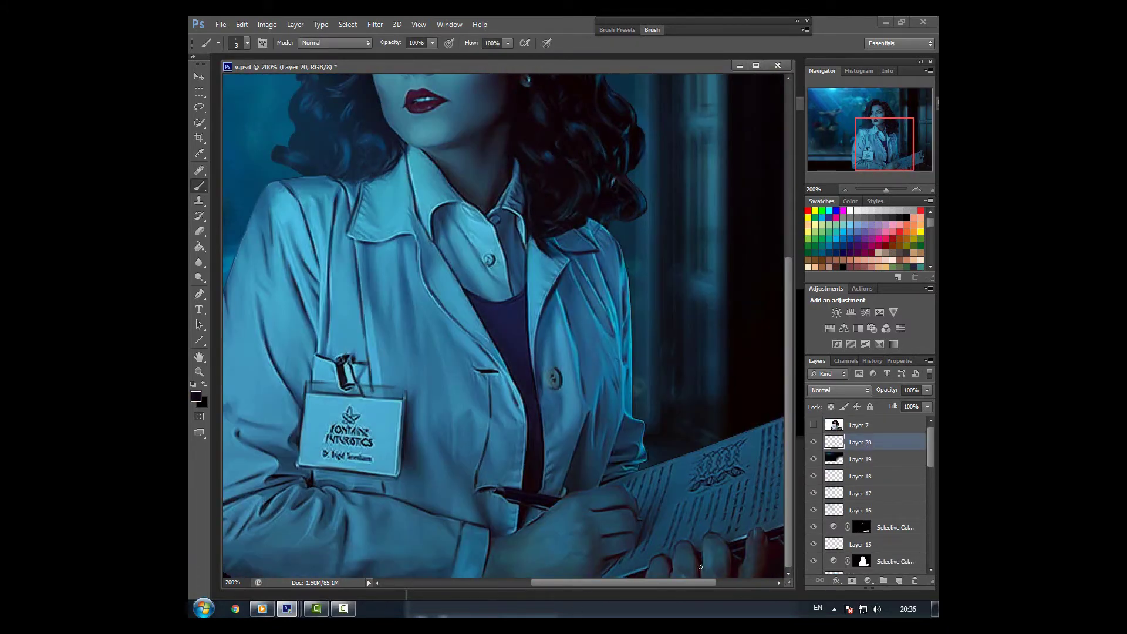
scroll(663, 557, right, 4)
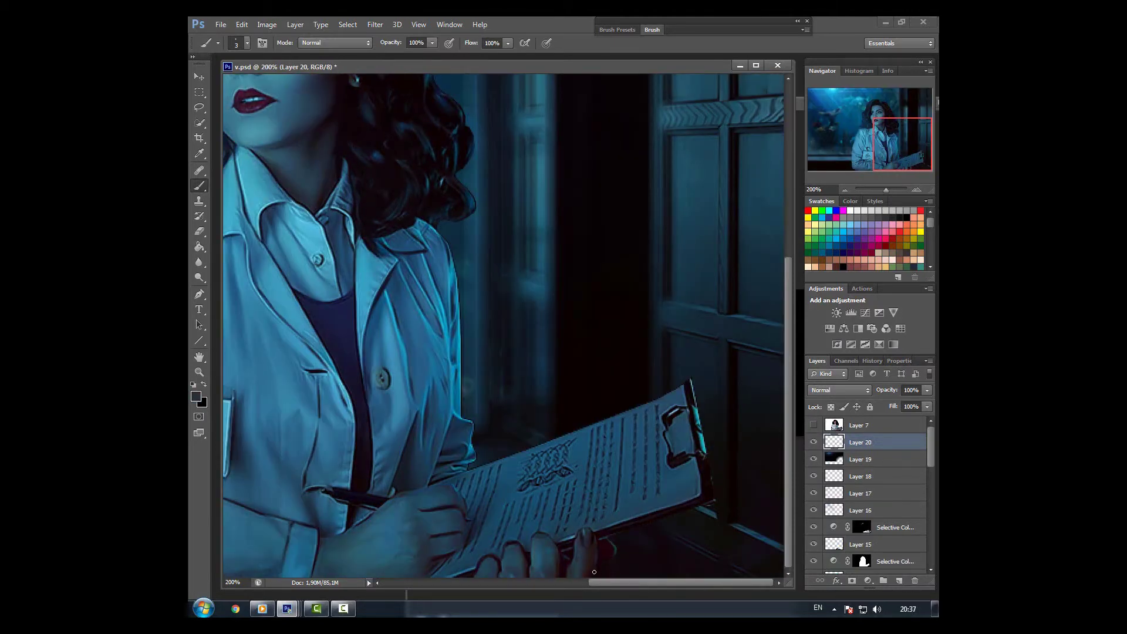
scroll(593, 555, left, 1)
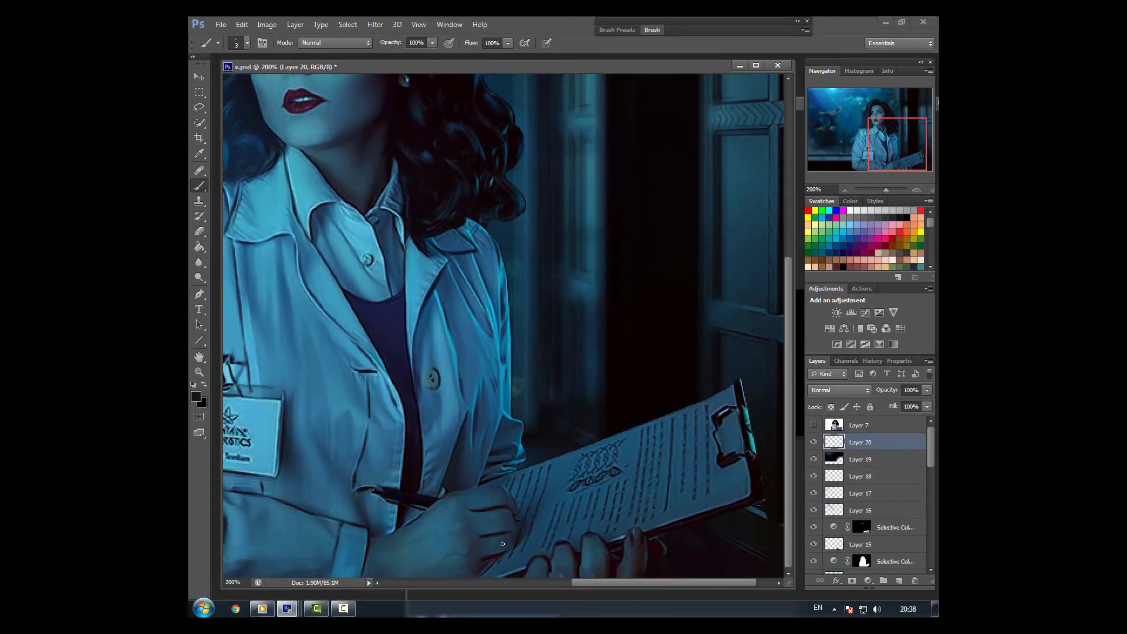
scroll(476, 576, left, 2)
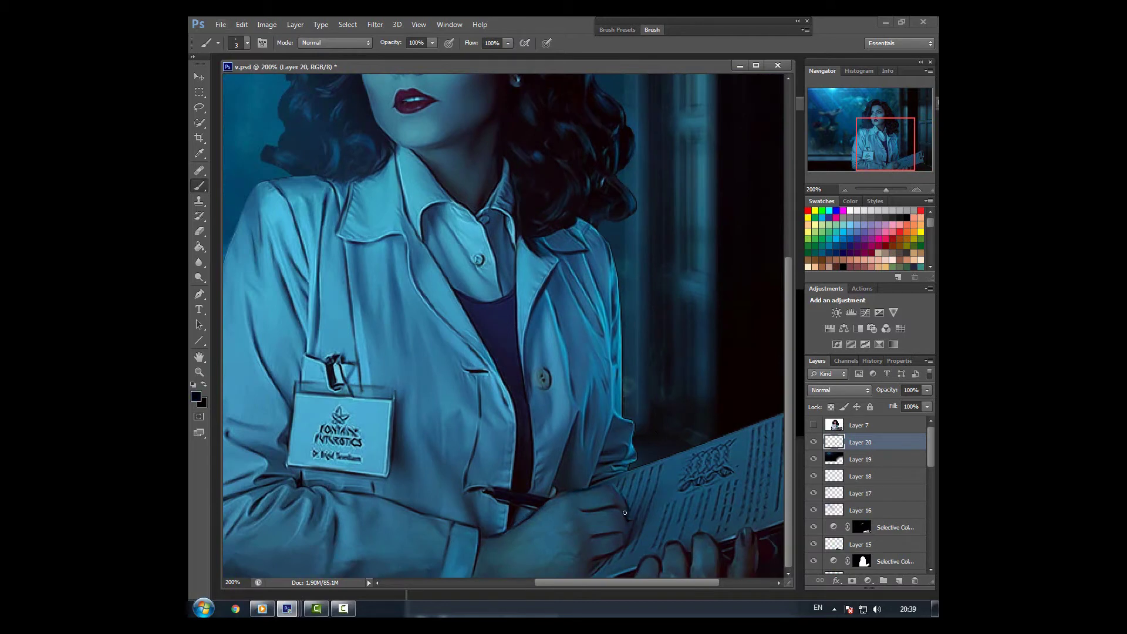
Darken the shirt's lower edge above the purple top using sampled tones, and save the document.
alt+click(507, 296)
alt+click(503, 294)
key(ctrl+0)
key(ctrl+s)
key(Return)
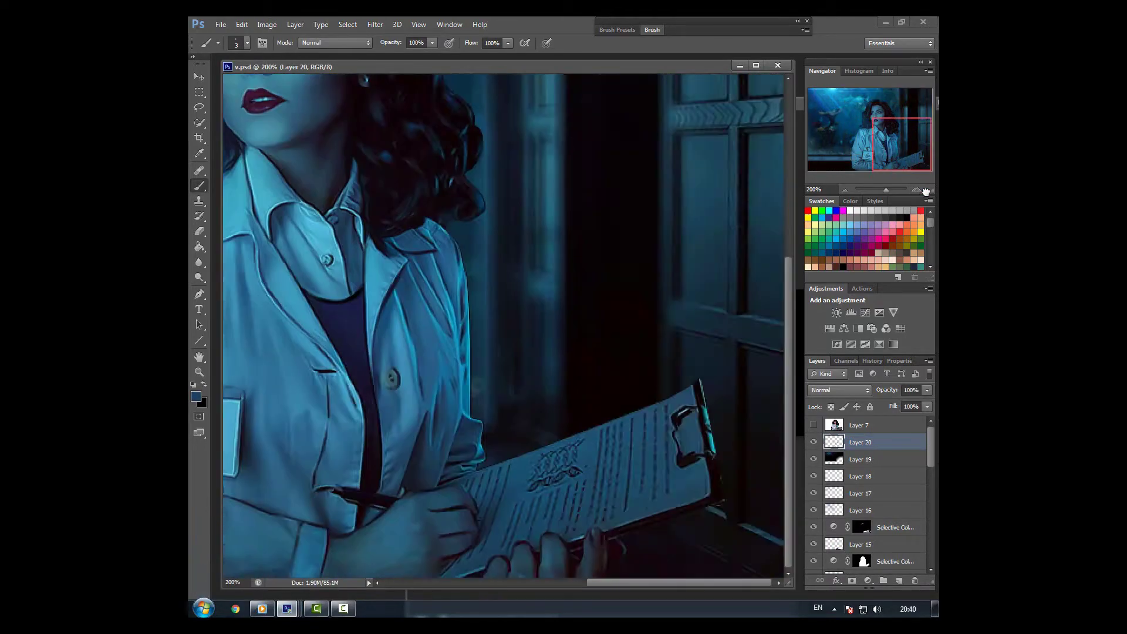
Paint dark folds and contours down the far sleeve, and touch up its cuff beside the clipboard with sampled blue tones.
click(881, 139)
alt+click(585, 326)
mouse_move(625, 271)
mouse_down()
mouse_move(652, 347)
mouse_move(649, 454)
mouse_up()
drag(662, 464, 618, 421)
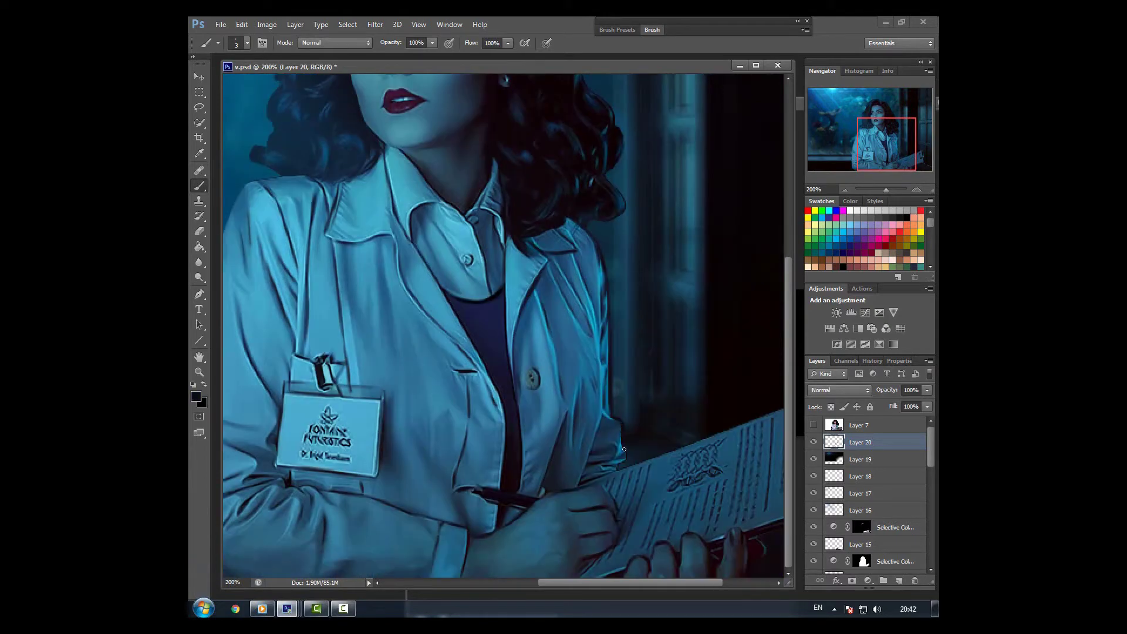
drag(609, 473, 591, 445)
alt+click(441, 234)
key(h)
drag(442, 233, 493, 233)
alt+click(504, 477)
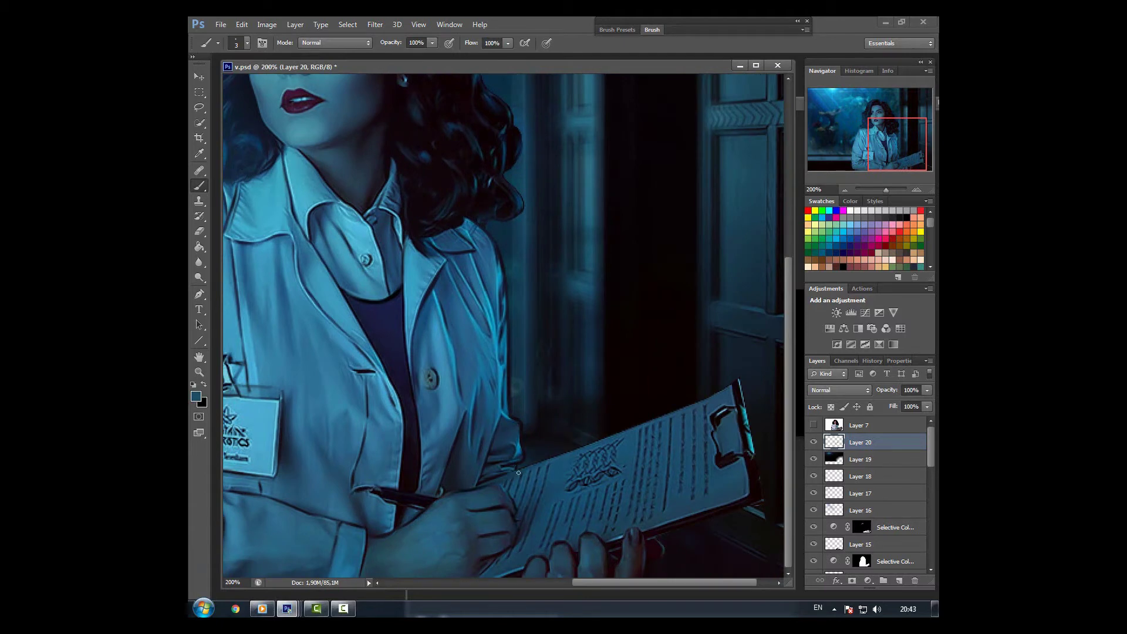
alt+click(579, 448)
Load the woman's silhouette as a selection and paint a lighter edge along the upper side of the clipboard.
scroll(869, 493, down, 3)
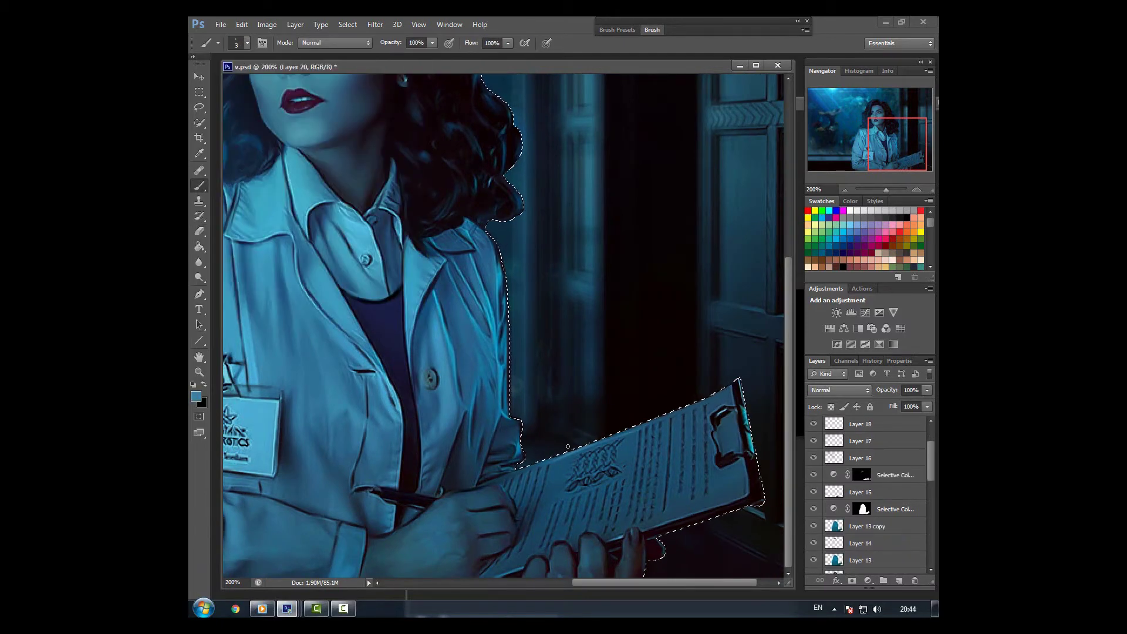
key(m)
key(b)
alt+click(727, 391)
drag(739, 388, 691, 388)
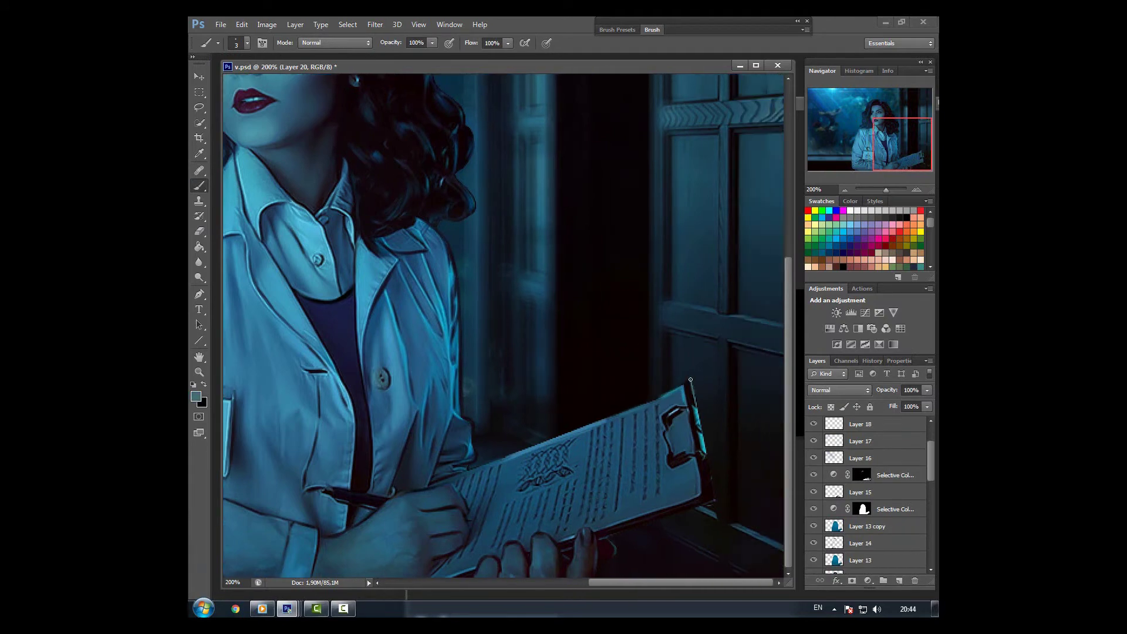
Paint light blue highlights on the fingers holding the clipboard, and darken the clipboard's outer corner with a sampled black.
alt+click(306, 319)
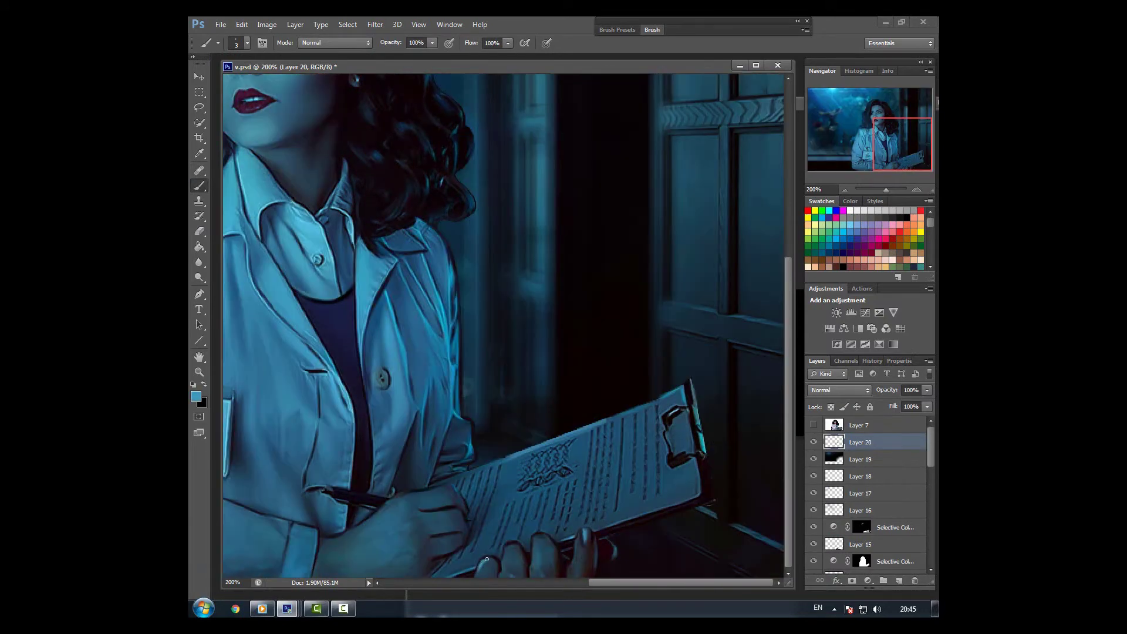
alt+click(558, 560)
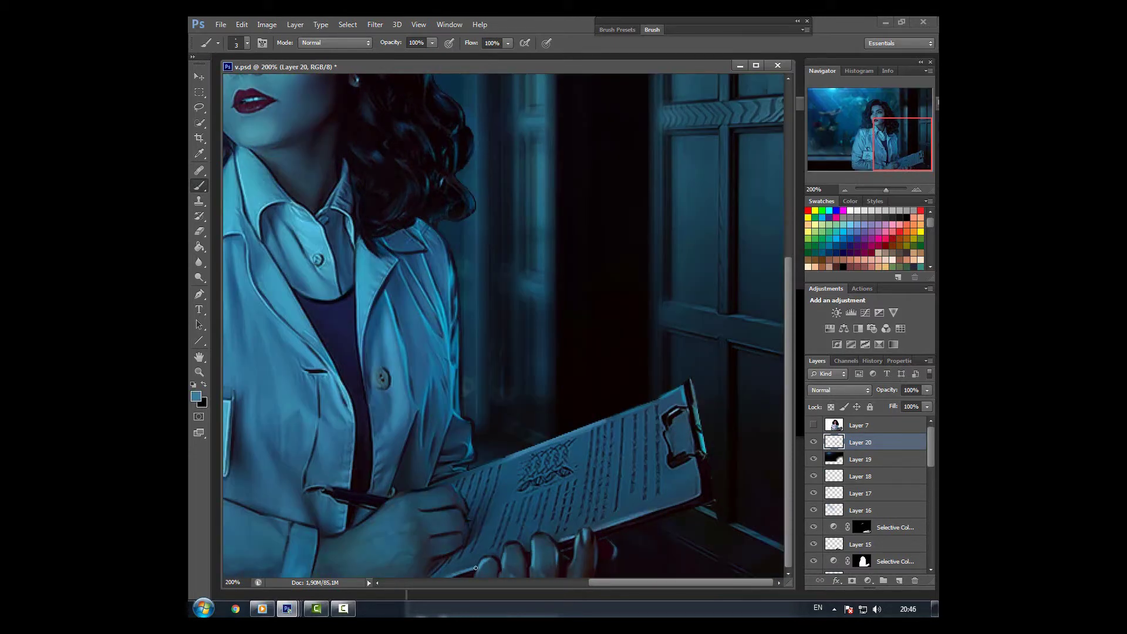
alt+click(707, 481)
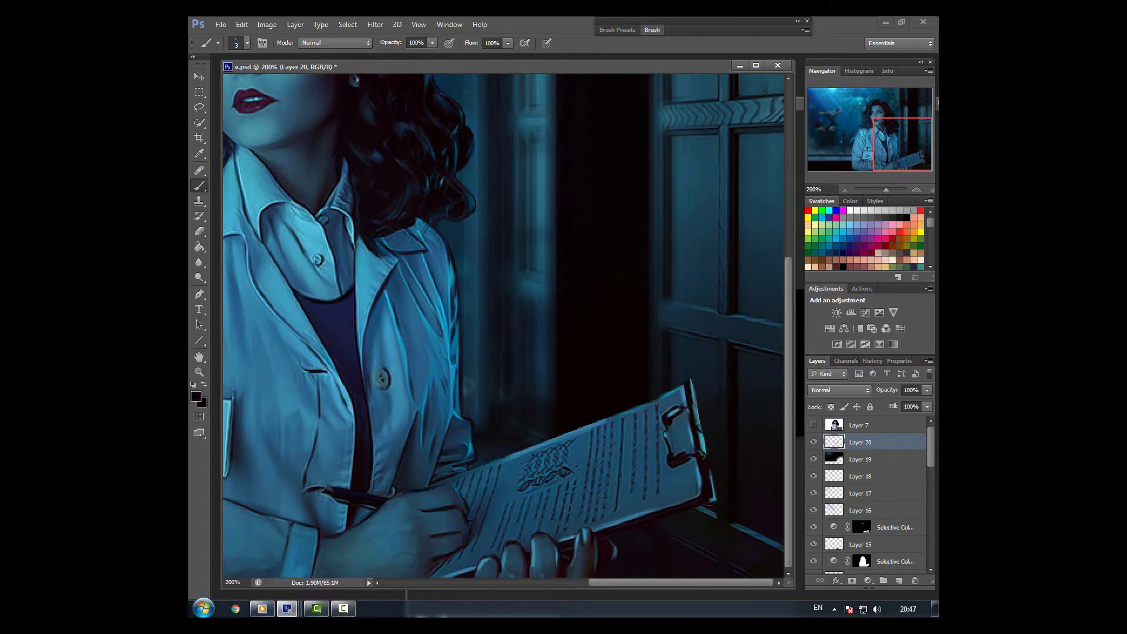
Brush sampled bright blue tones along the outer edge of the far shoulder and sleeve.
key(h)
drag(711, 491, 540, 239)
alt+click(643, 343)
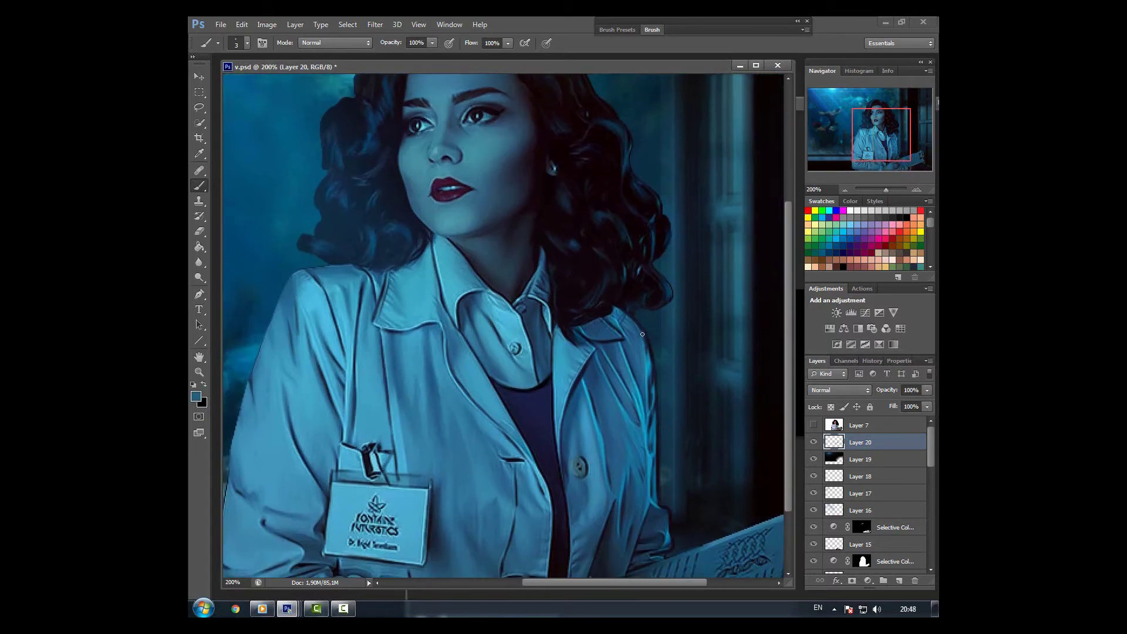
alt+click(647, 476)
drag(653, 467, 656, 499)
scroll(671, 469, down, 3)
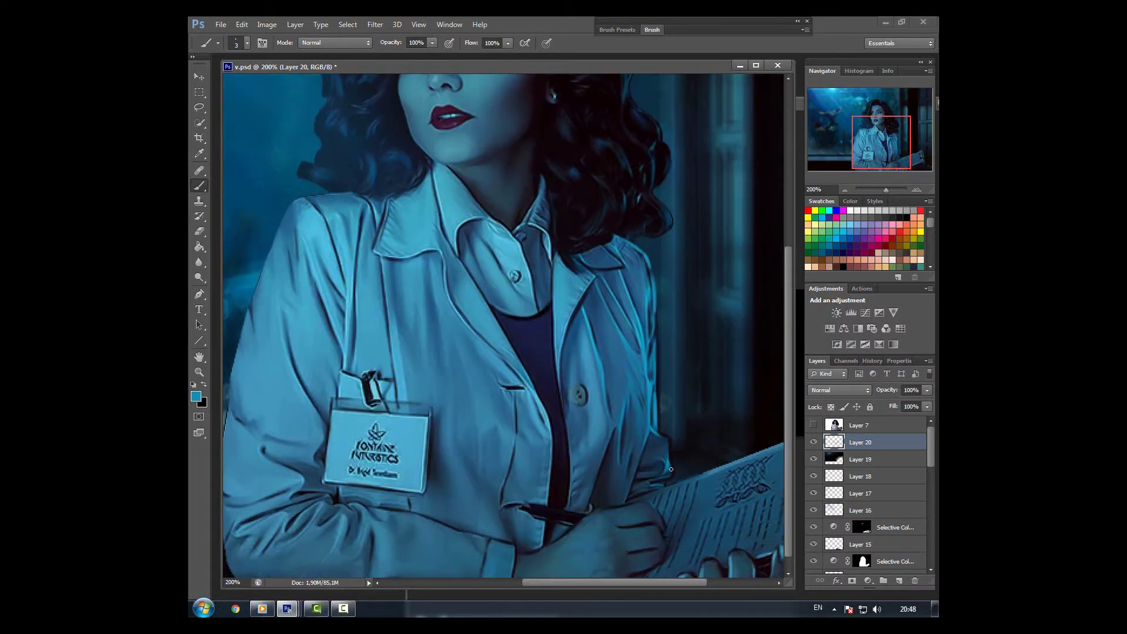
Choose a lighter blue brush colour and paint highlights along the shirt collar, the far lapel and the coat button.
alt+click(468, 357)
alt+click(673, 476)
alt+click(655, 287)
click(734, 315)
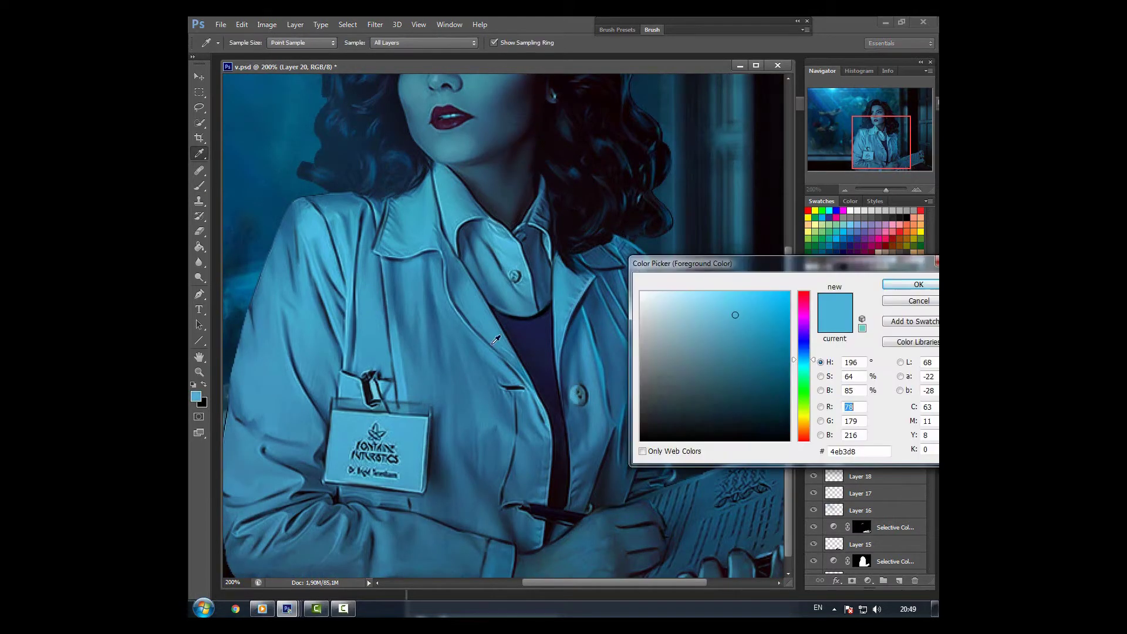
key(Return)
drag(590, 280, 567, 323)
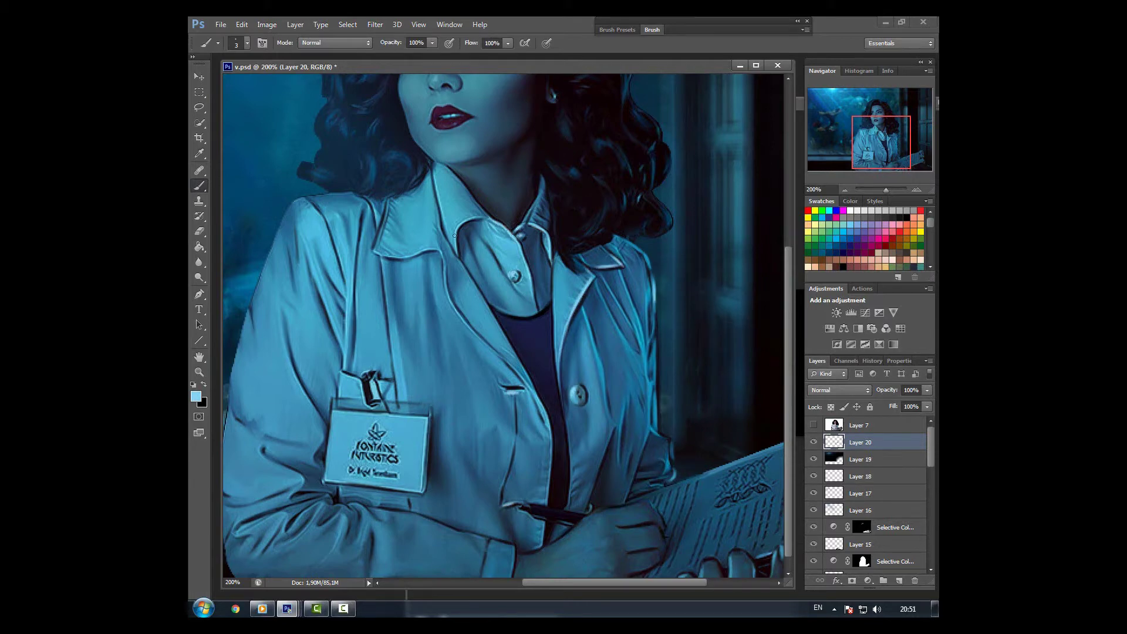
Paint a light blue highlight along the lower edge of the coat collar on the badge side.
drag(855, 167, 852, 167)
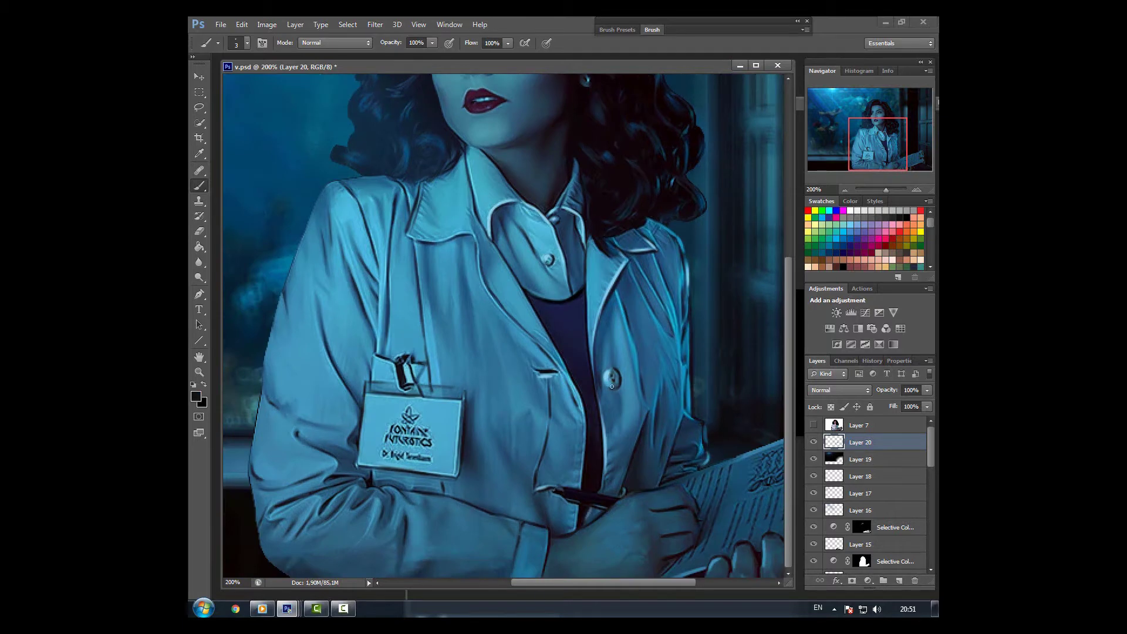
drag(611, 386, 738, 412)
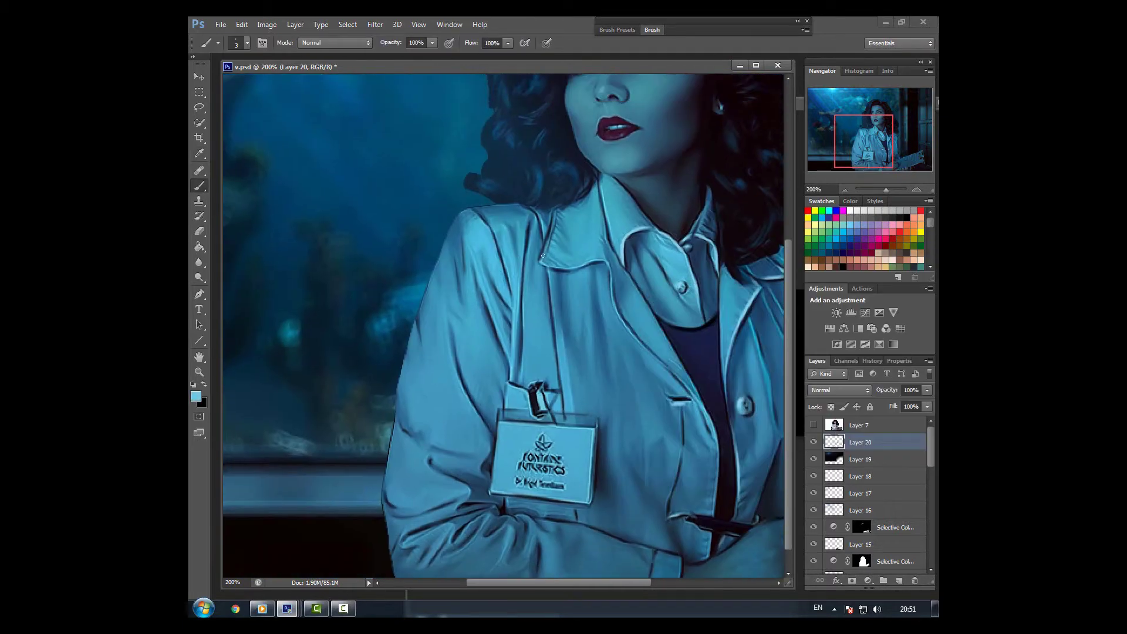
drag(607, 265, 562, 266)
alt+click(596, 260)
alt+click(607, 268)
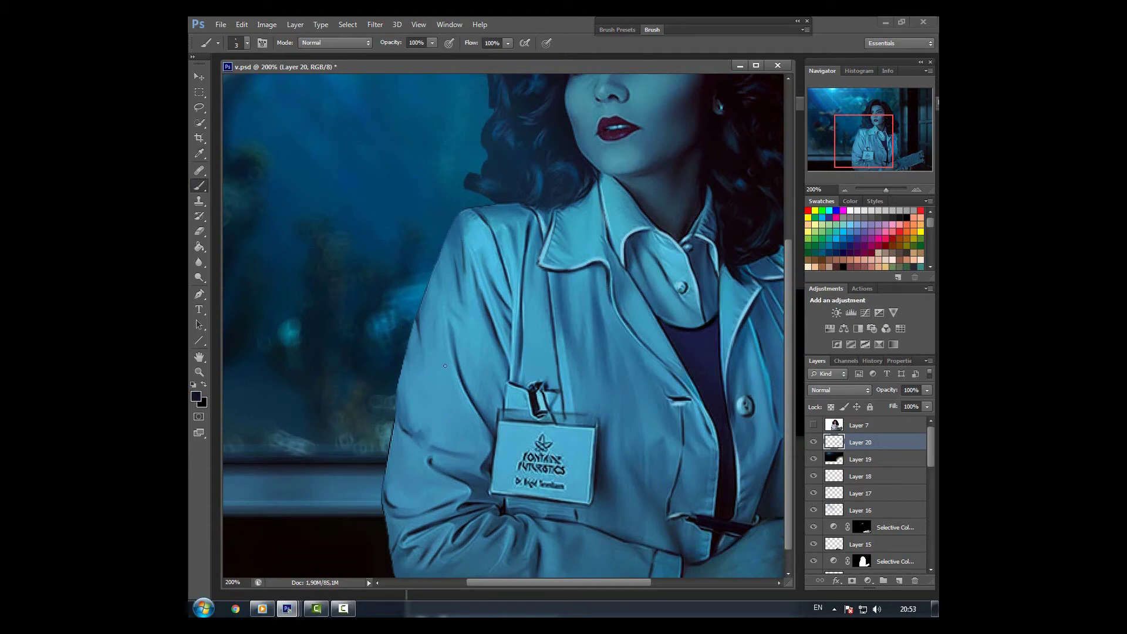
Continue the light highlight down the long lapel edge and the coat's front opening towards the pen.
alt+click(586, 448)
mouse_move(605, 265)
mouse_down()
mouse_move(618, 314)
mouse_move(674, 377)
mouse_up()
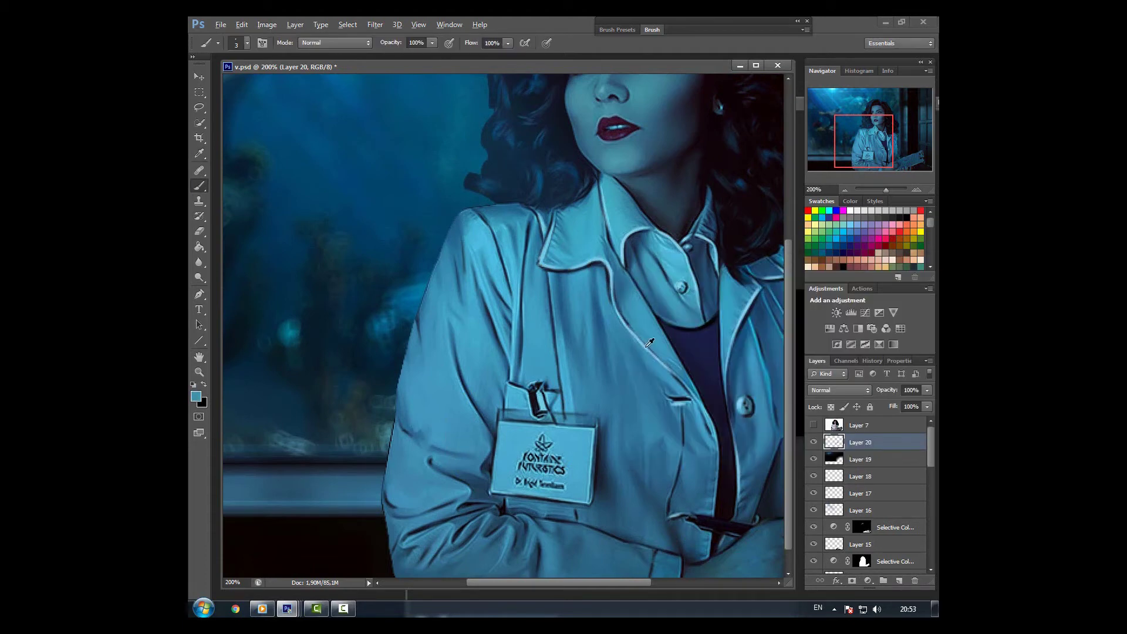
alt+click(627, 330)
mouse_move(627, 330)
mouse_down()
mouse_move(716, 462)
mouse_move(718, 503)
mouse_up()
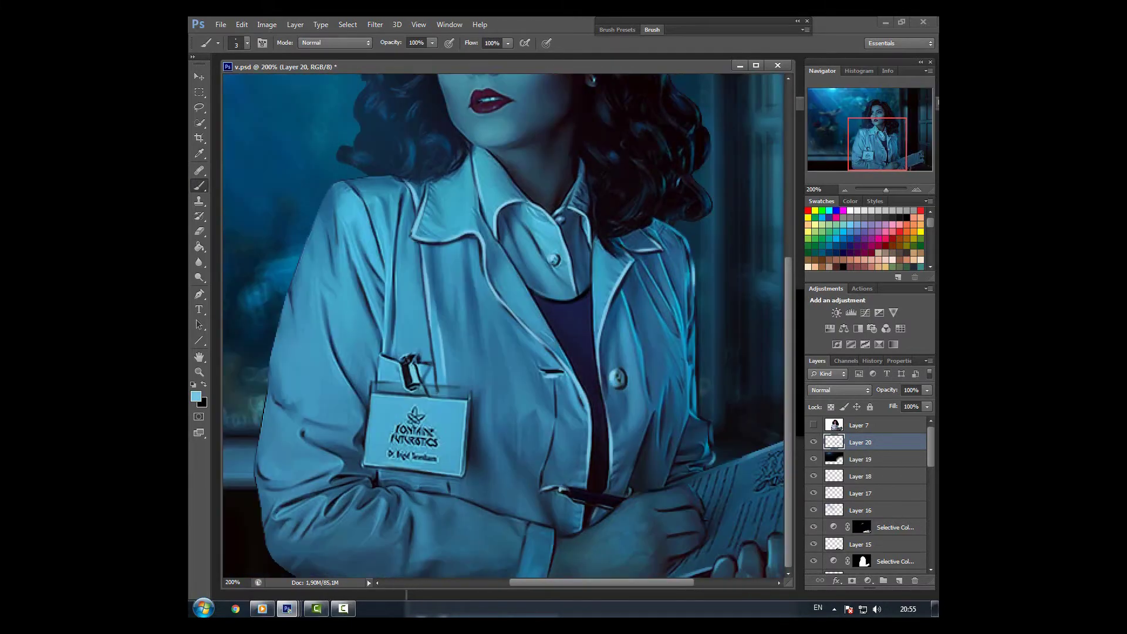
Compare against Layer 7, and paint light highlights along the shoulder seam, the chest folds and the name badge's edges.
click(814, 425)
mouse_move(484, 185)
mouse_down()
mouse_move(519, 261)
mouse_move(511, 239)
mouse_up()
drag(522, 341, 526, 288)
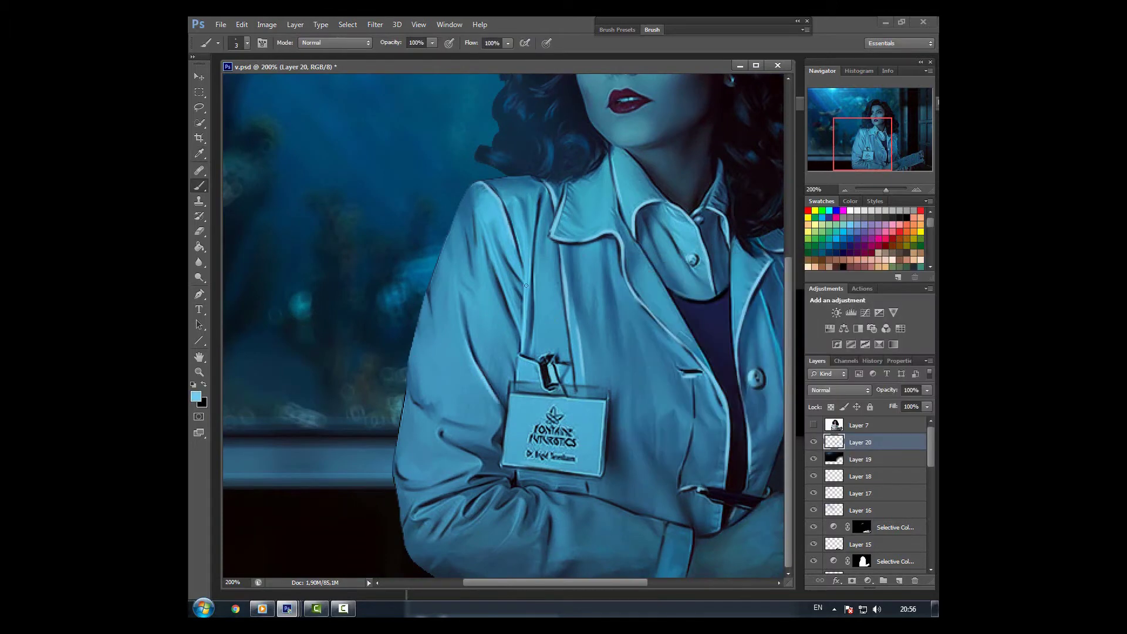
mouse_move(525, 357)
mouse_down()
mouse_move(512, 385)
mouse_move(608, 395)
mouse_up()
drag(511, 400, 509, 421)
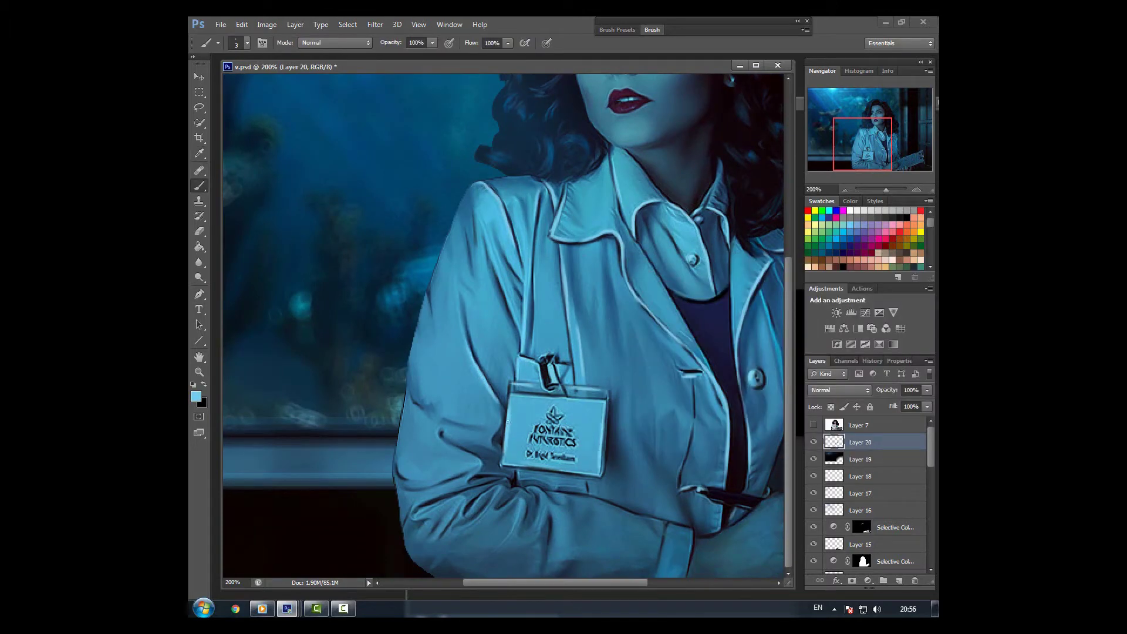
Paint light blue highlights on the folds of the upper and bent sleeve and along the cuff.
drag(498, 293, 509, 241)
drag(480, 221, 477, 258)
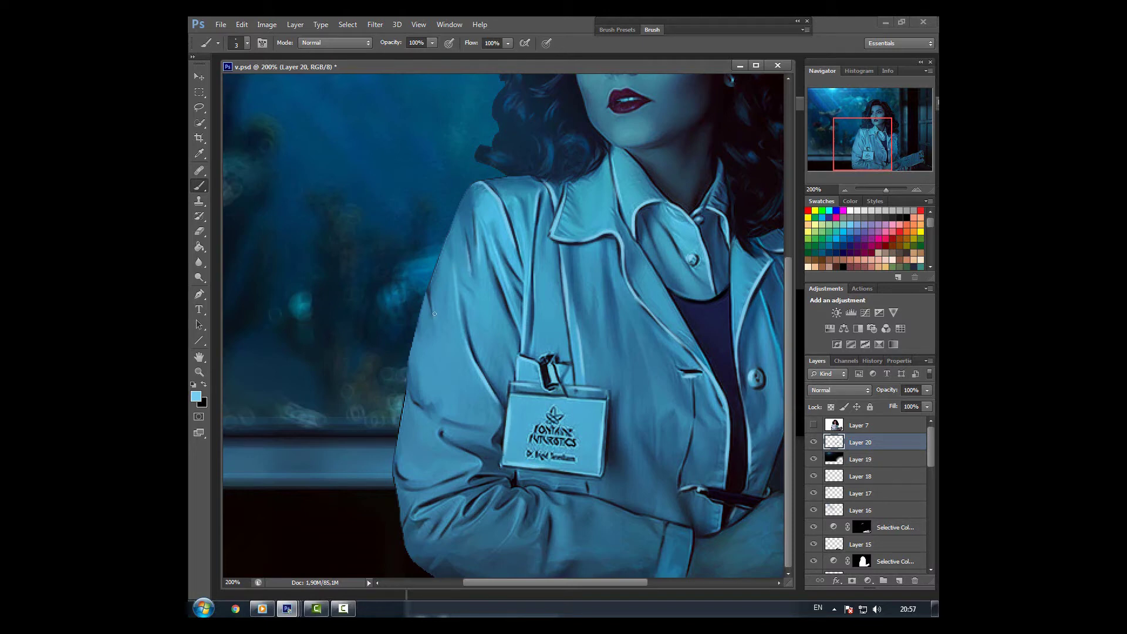
mouse_move(451, 444)
mouse_down()
mouse_move(472, 476)
mouse_move(464, 474)
mouse_up()
mouse_move(411, 520)
mouse_down()
mouse_move(472, 508)
mouse_move(458, 528)
mouse_move(506, 539)
mouse_up()
drag(665, 557, 688, 526)
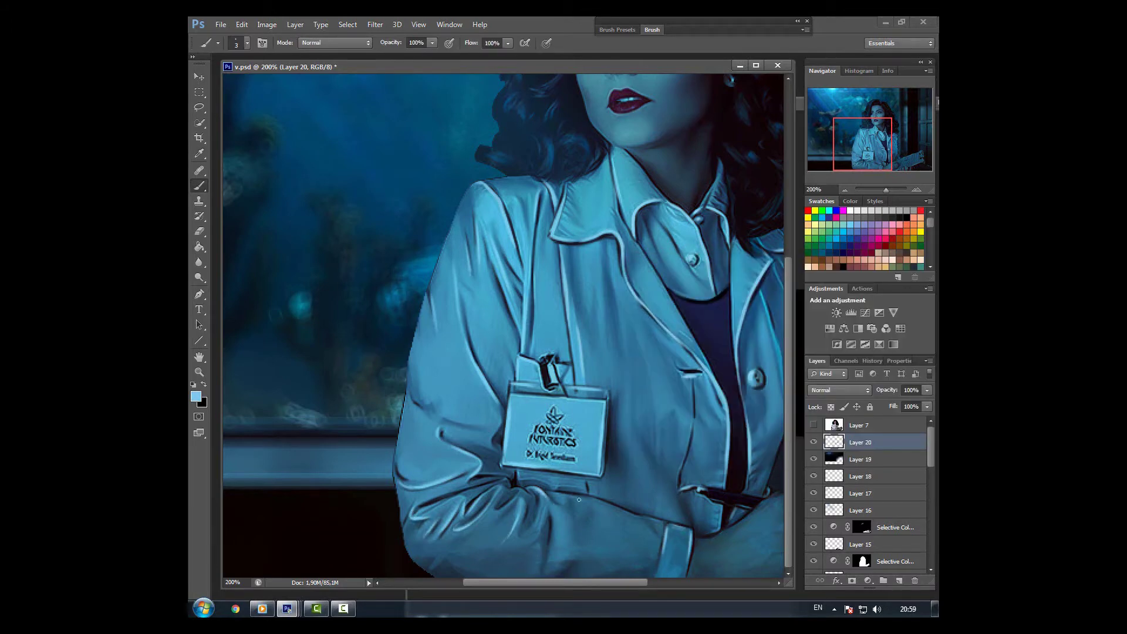
drag(579, 499, 640, 516)
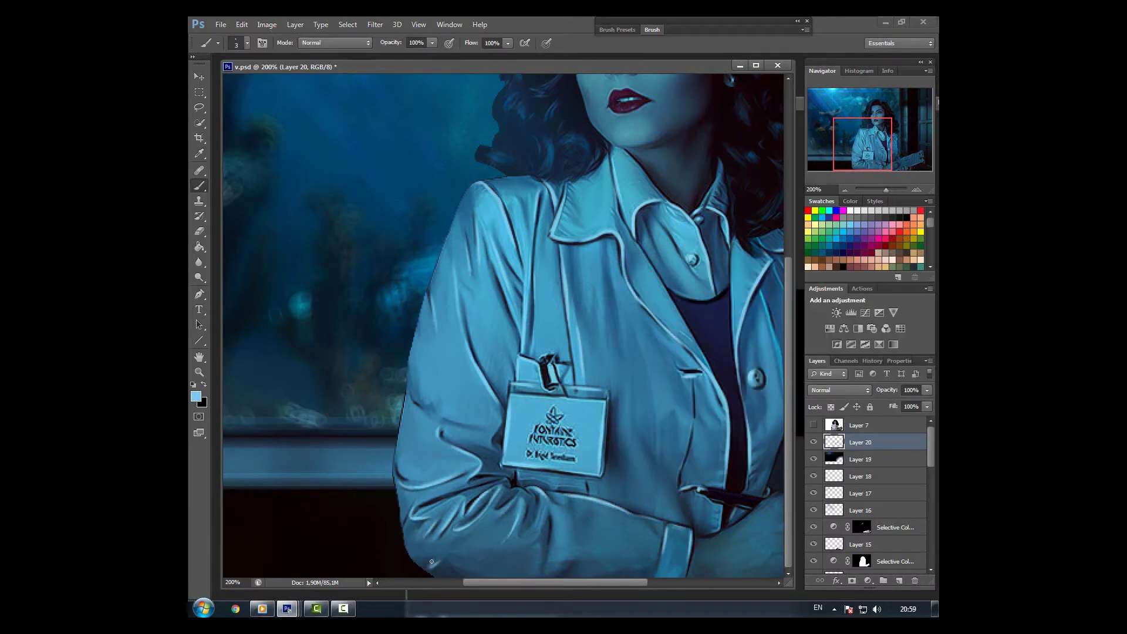
Paint light strokes on the far sleeve, the writing hand's knuckles and the fingers under the clipboard.
scroll(524, 491, right, 3)
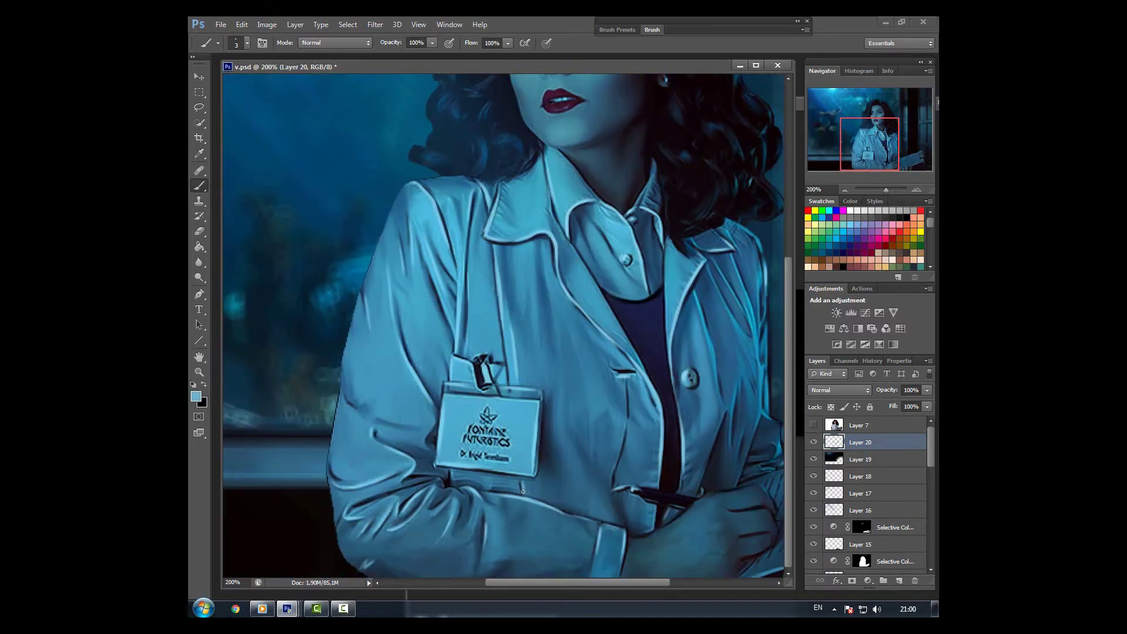
key(h)
drag(772, 244, 541, 393)
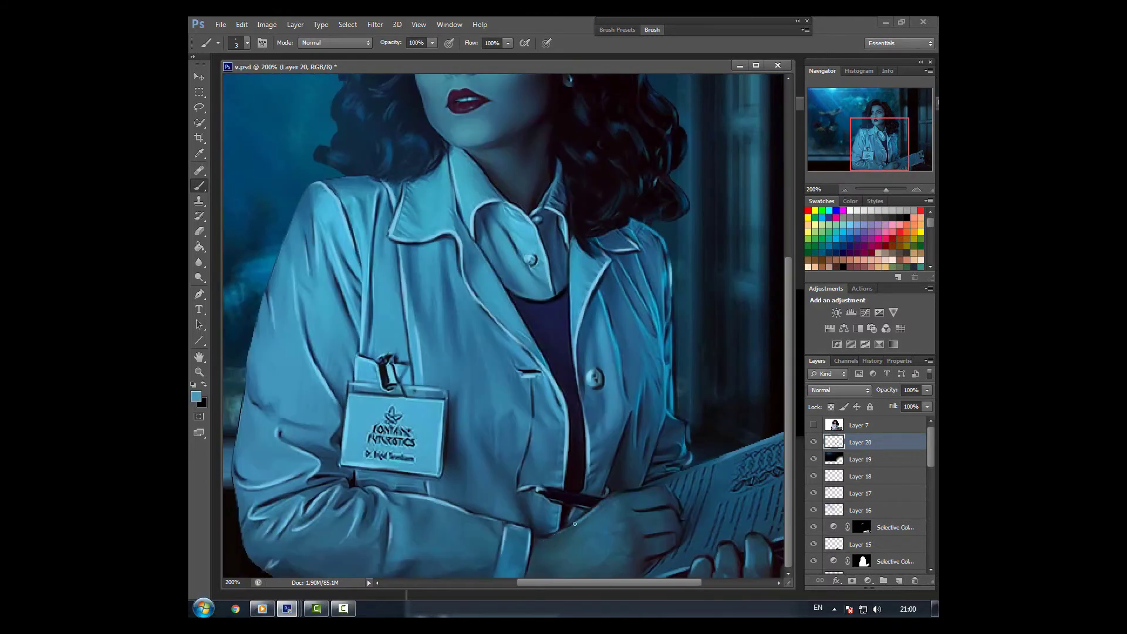
drag(624, 494, 593, 509)
drag(663, 510, 634, 515)
drag(555, 515, 652, 500)
alt+click(657, 496)
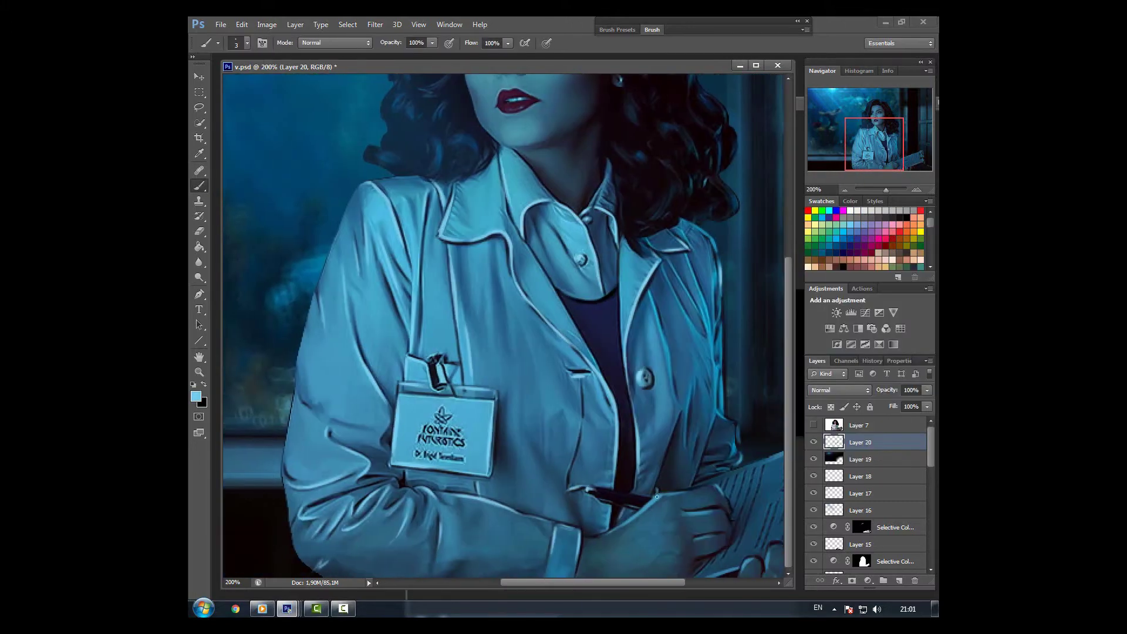
scroll(662, 498, right, 3)
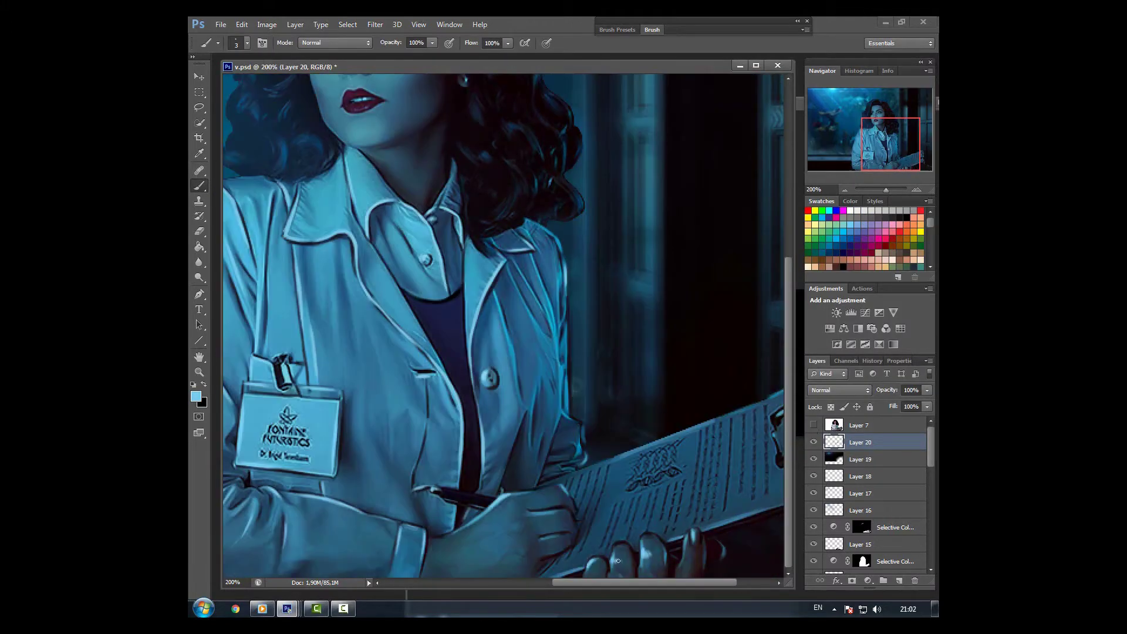
Sample coat and background tones and refine the shoulder and the sleeve's outer edge with the 3 px brush.
scroll(607, 373, left, 2)
scroll(608, 373, left, 3)
scroll(608, 372, up, 2)
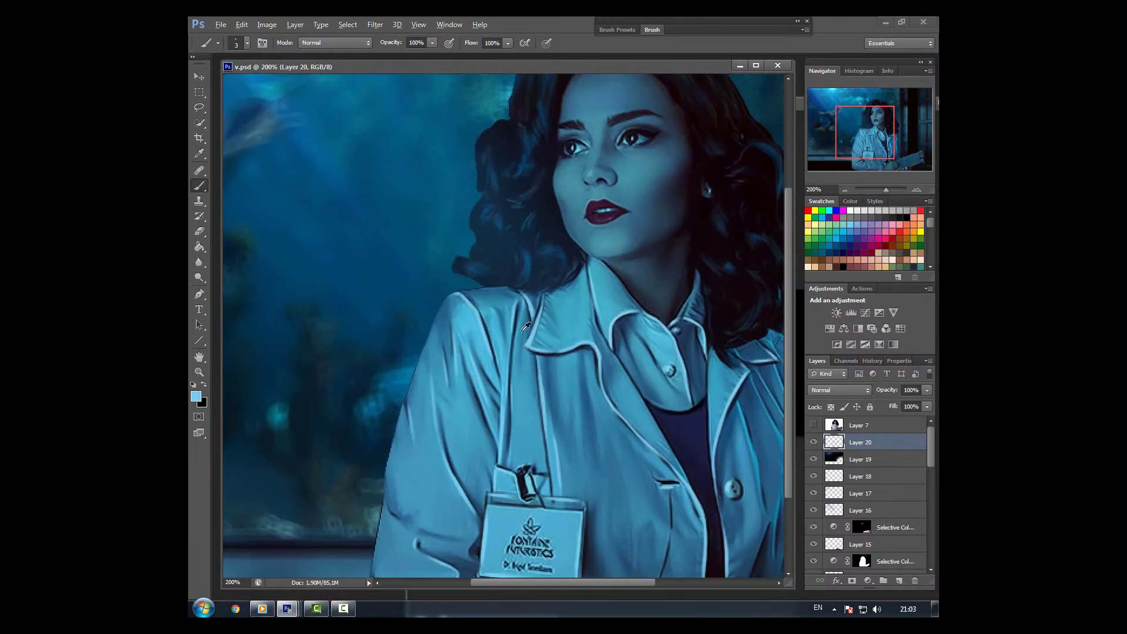
alt+click(488, 289)
drag(859, 143, 859, 134)
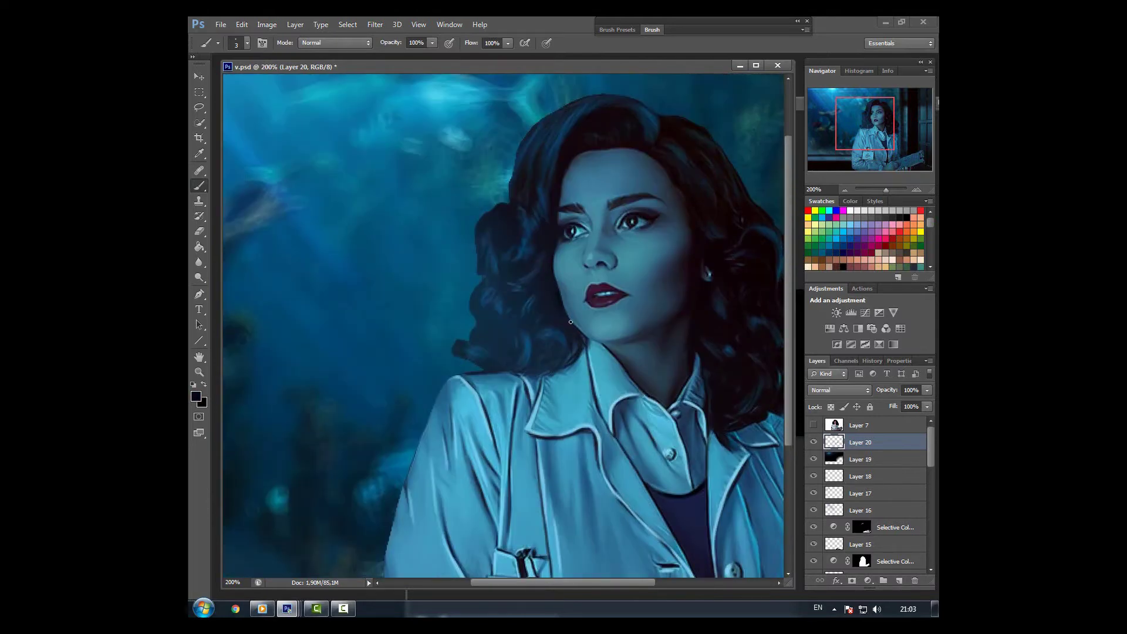
alt+click(580, 147)
scroll(745, 317, up, 2)
scroll(744, 317, right, 1)
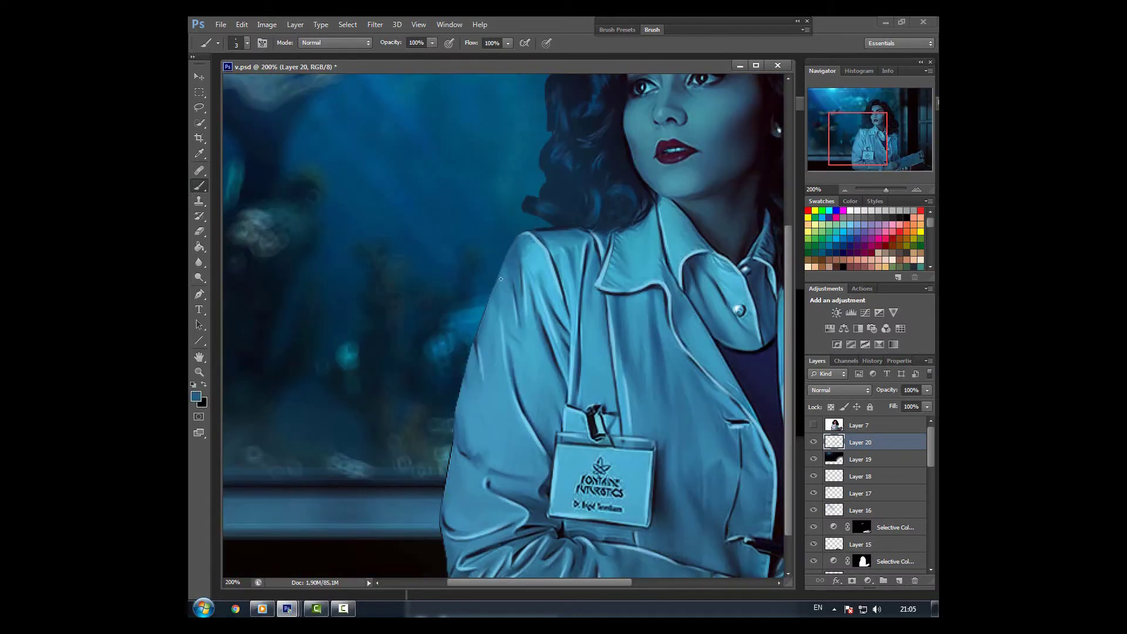
drag(456, 412, 494, 411)
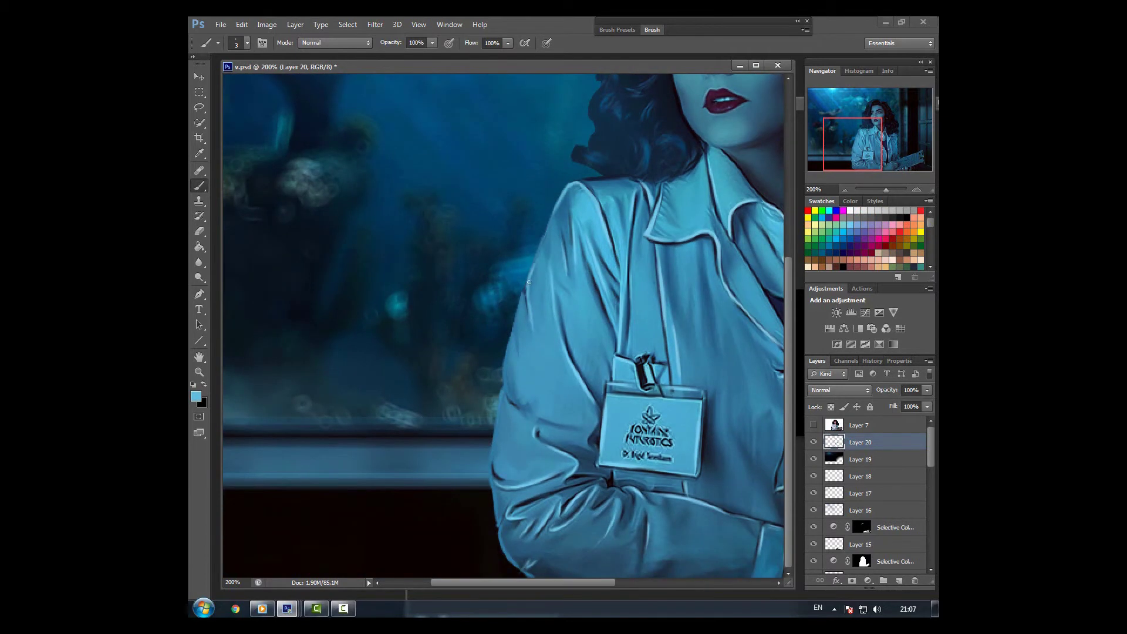
drag(529, 281, 507, 383)
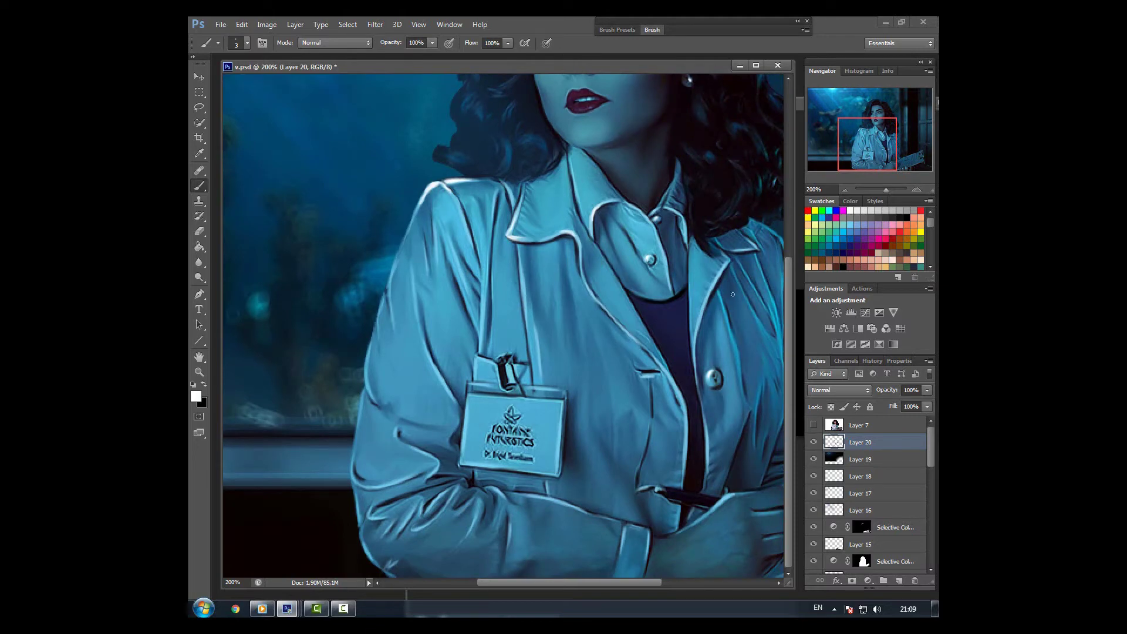
Paint crisp white highlights along the shoulder top, the lapel edge, the coat's front opening and the pen tip.
drag(520, 262, 519, 313)
alt+click(519, 288)
drag(668, 375, 688, 442)
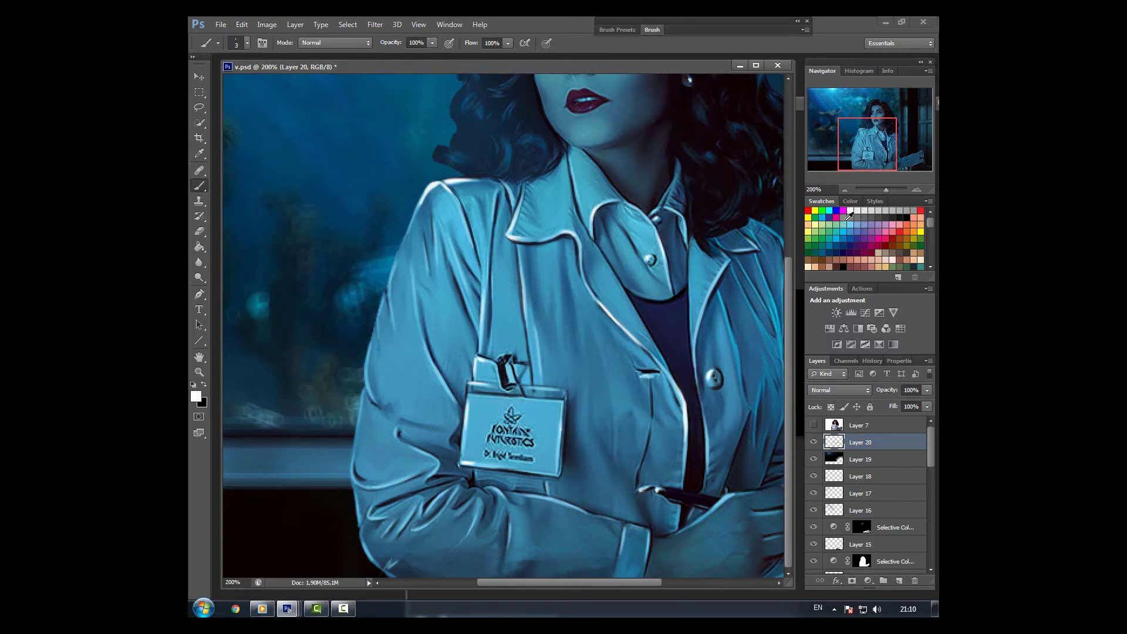
scroll(733, 345, right, 6)
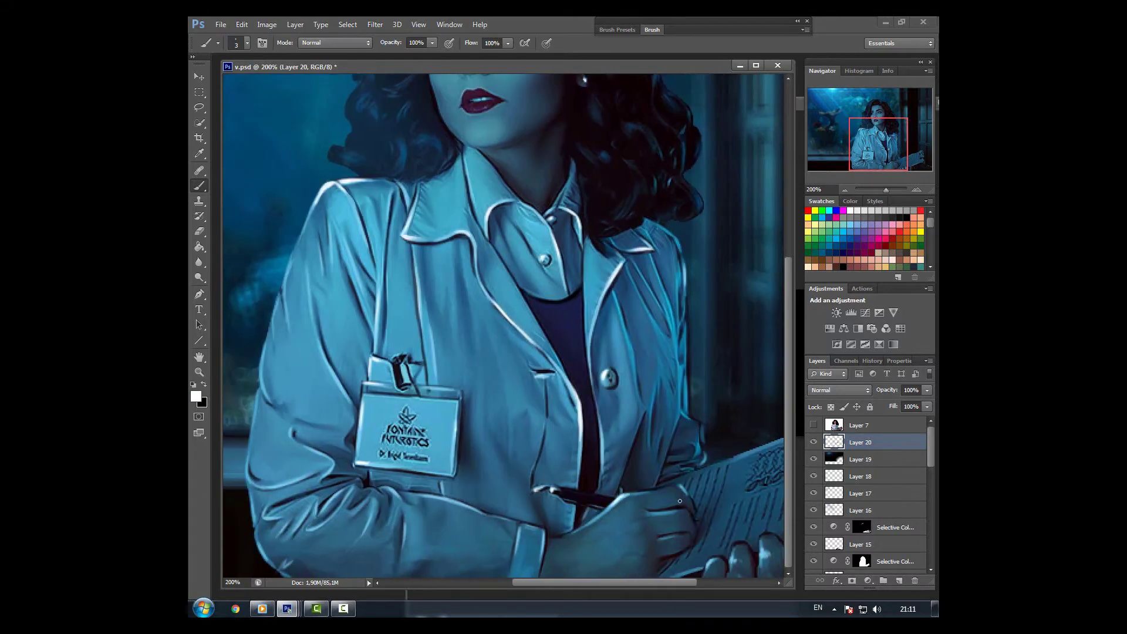
scroll(714, 498, left, 5)
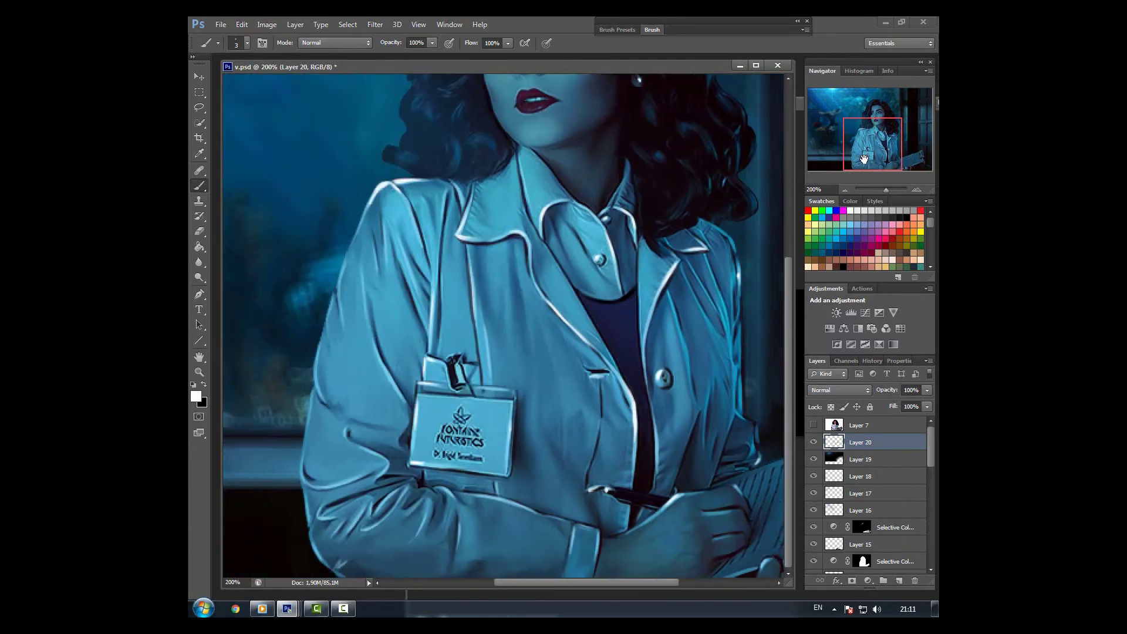
Add white highlights to the collar edges, the badge's rim and the outer folds of the bent sleeve.
scroll(587, 353, up, 2)
alt+click(554, 301)
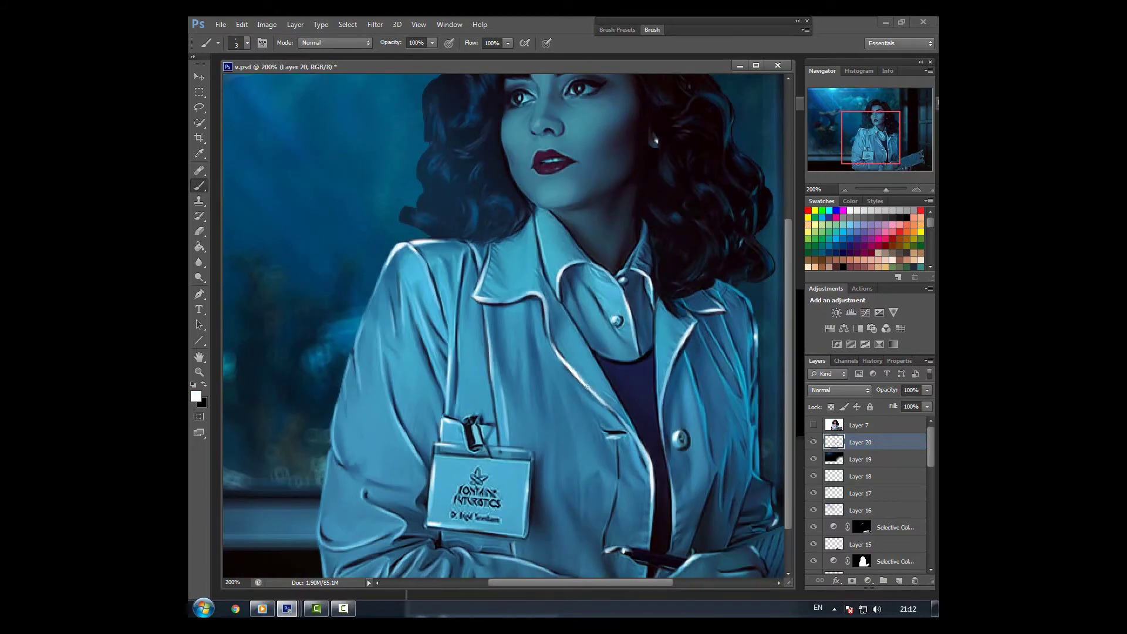
alt+click(649, 464)
scroll(588, 382, down, 1)
scroll(587, 381, left, 1)
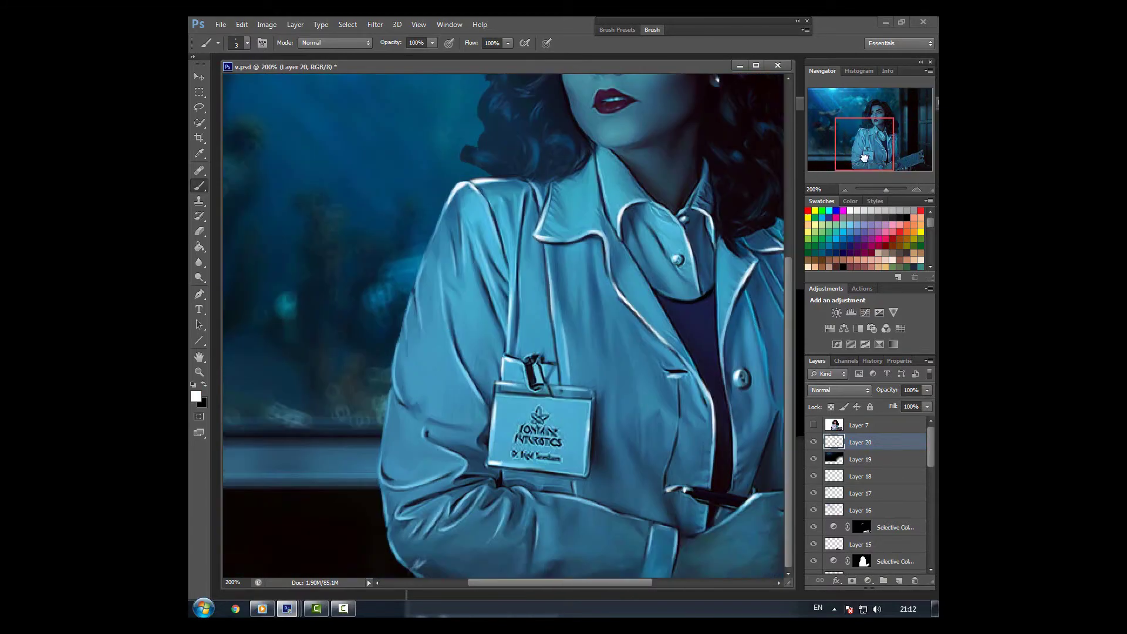
scroll(515, 308, up, 1)
scroll(514, 309, left, 1)
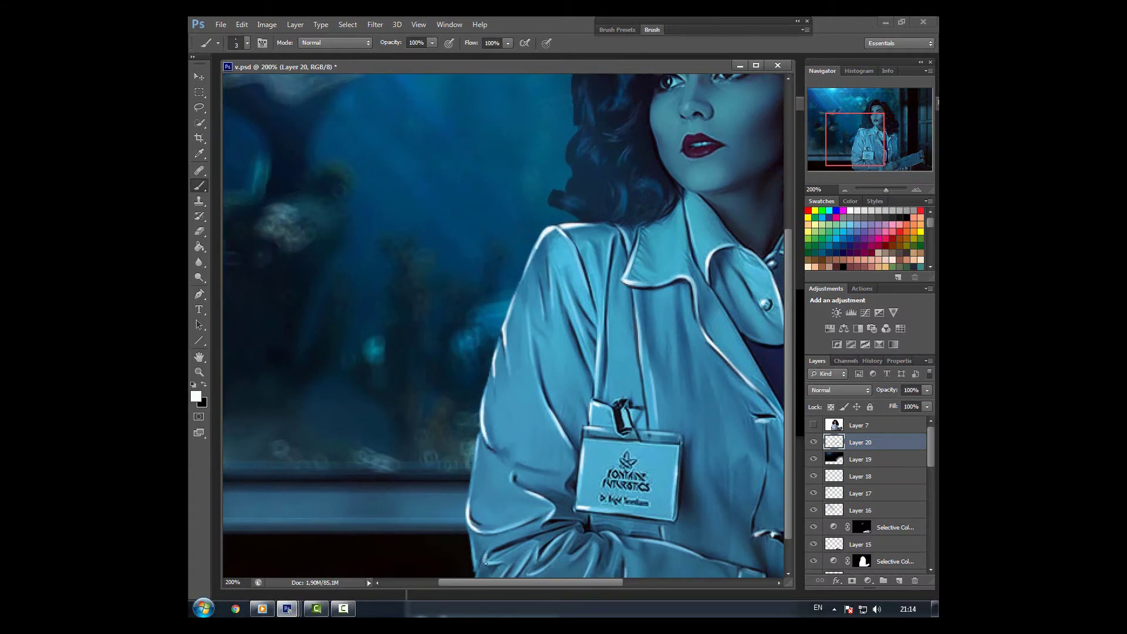
scroll(486, 563, down, 1)
scroll(486, 563, left, 1)
drag(853, 161, 869, 134)
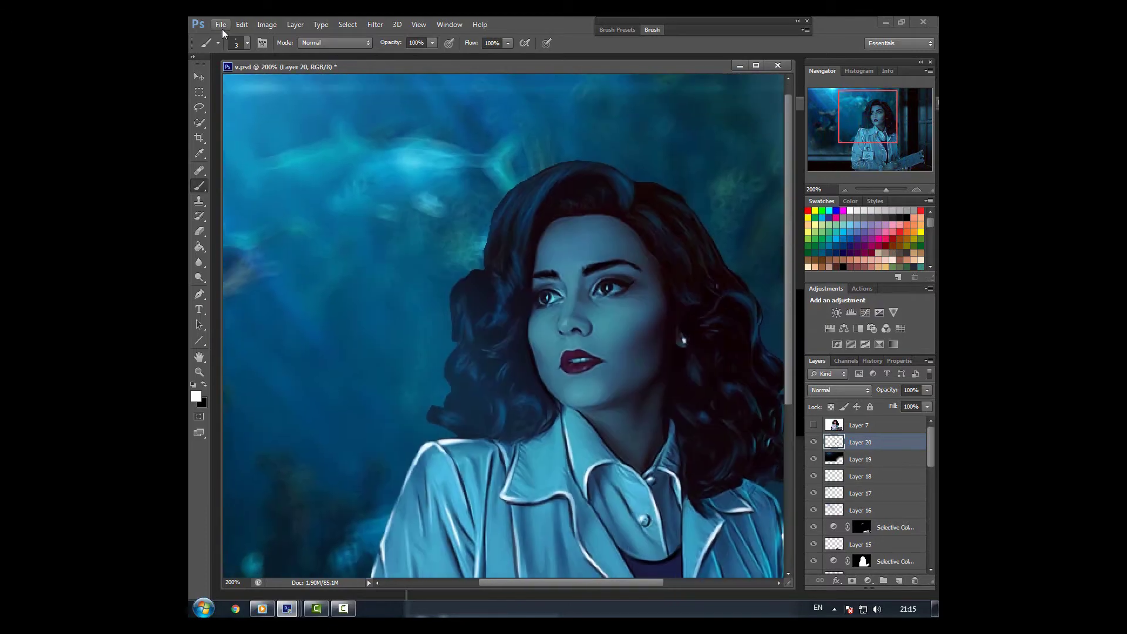
Save the document.
key(ctrl+shift+s)
key(Return)
click(845, 190)
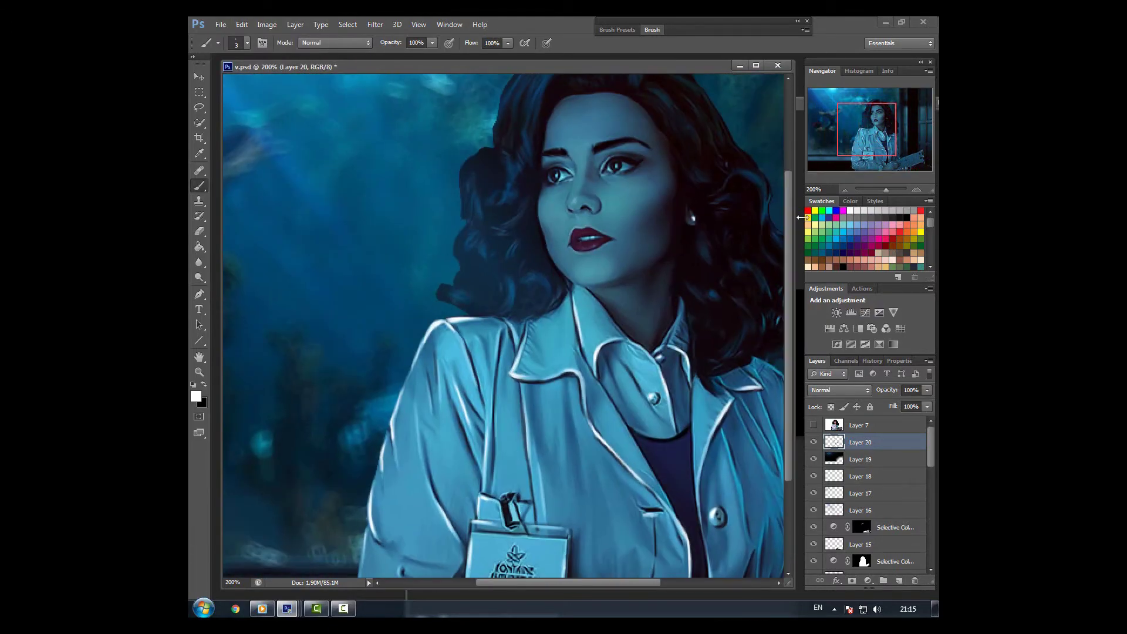
On a new layer, load Layer 7's outline as a selection and paint sampled blue tones on the coat sleeve.
key(ctrl+shift+alt+n)
ctrl+click(835, 424)
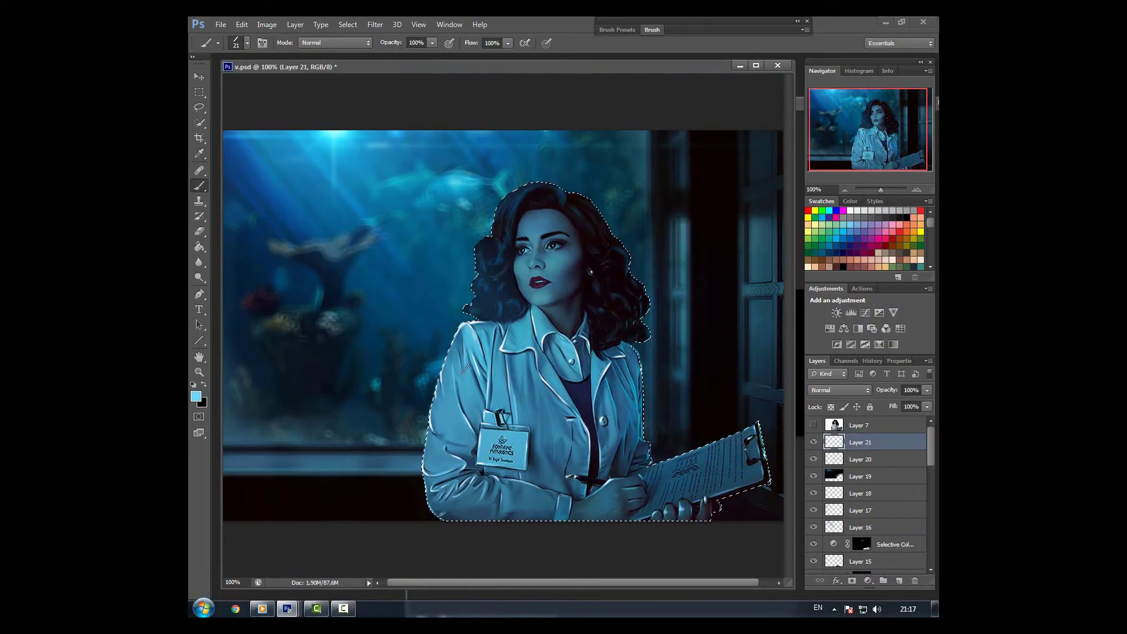
alt+click(445, 360)
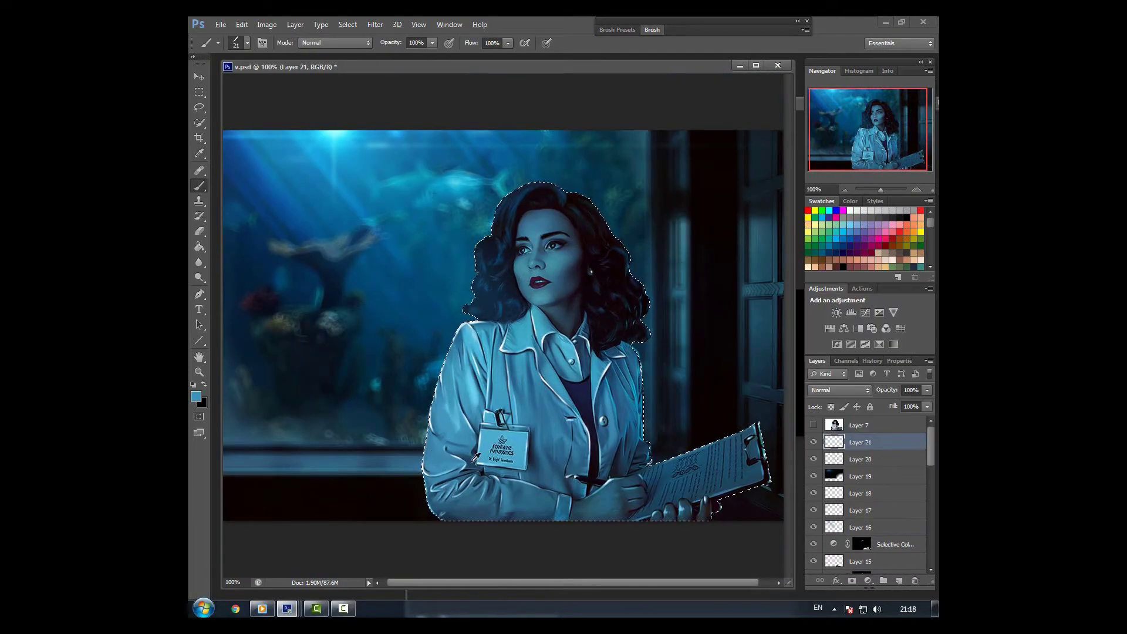
alt+click(513, 521)
right_click(427, 467)
alt+click(439, 454)
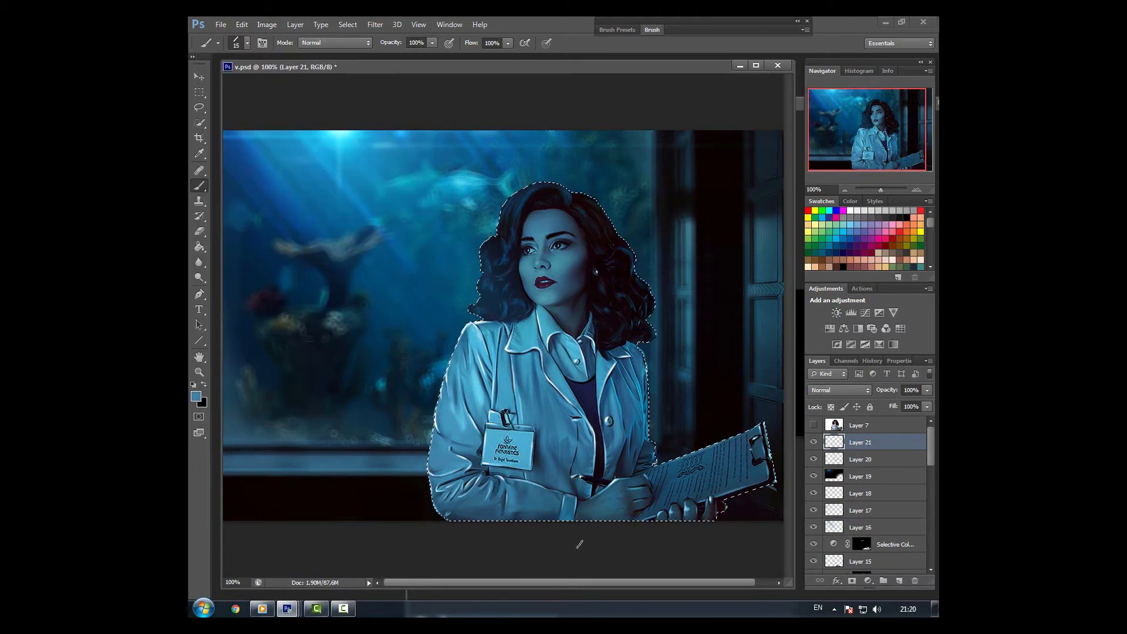
alt+click(435, 457)
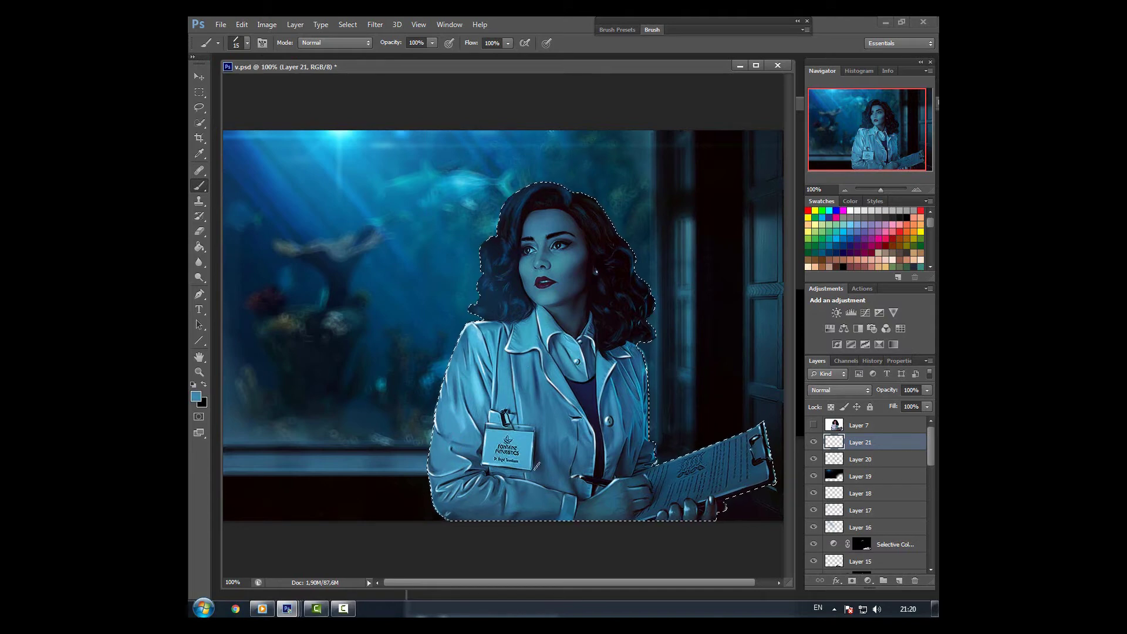
Try painting over the clipboard's sheet with a 112 px textured brush.
click(248, 43)
click(248, 43)
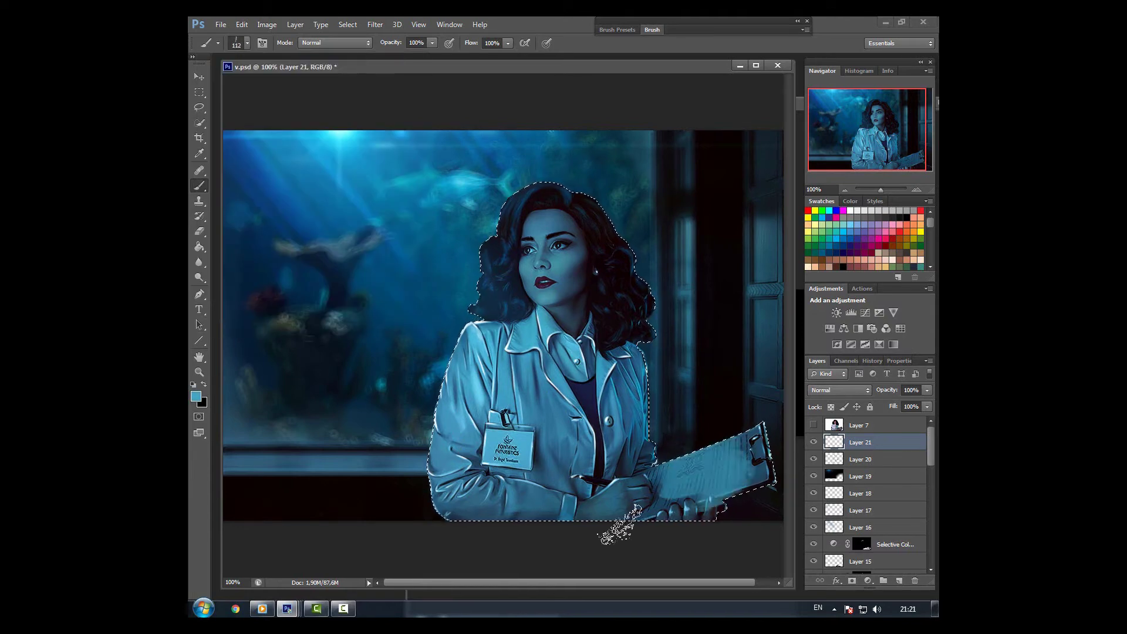
click(247, 43)
key(Return)
Shade the coat's folds inside the selection with sampled blue tones, using 15 px and 36 px brushes.
alt+click(541, 322)
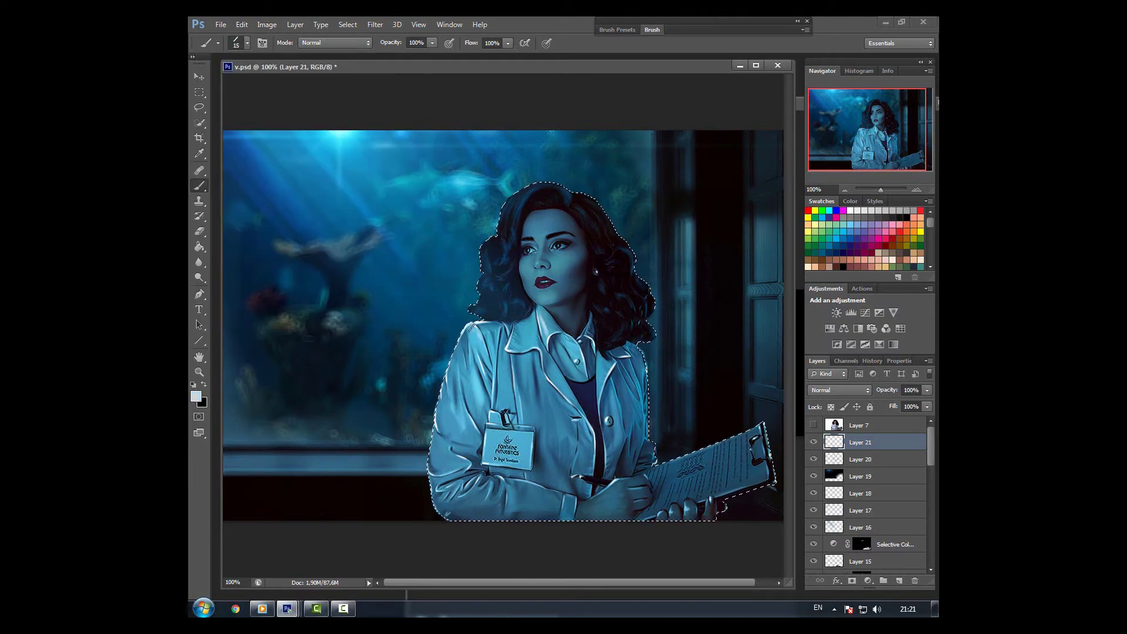
alt+click(559, 432)
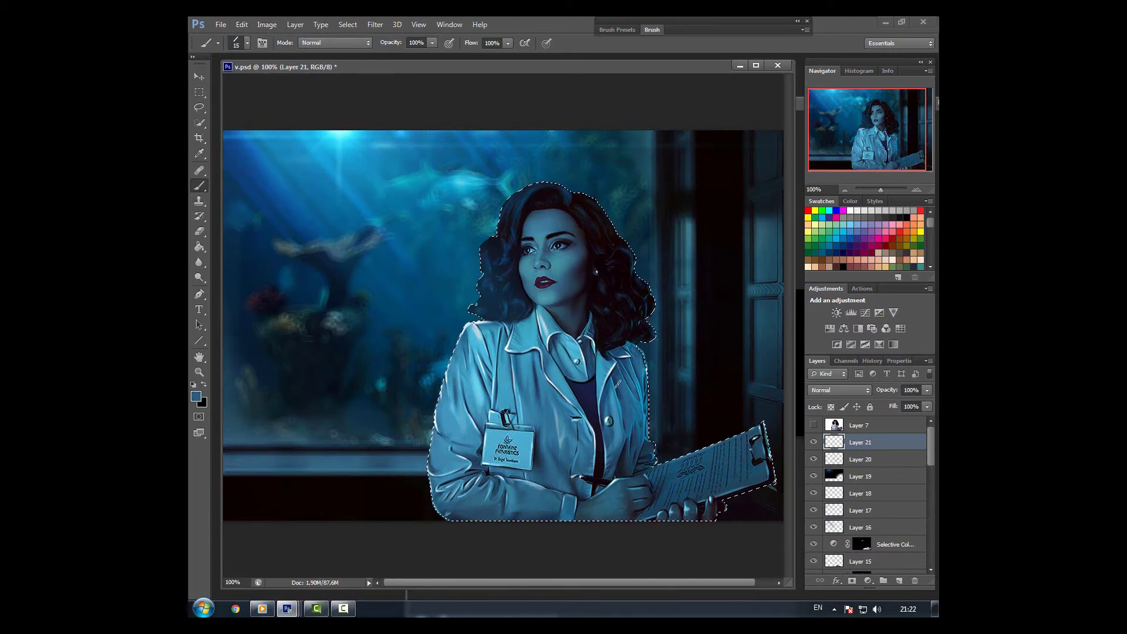
click(247, 43)
text(36)
key(Return)
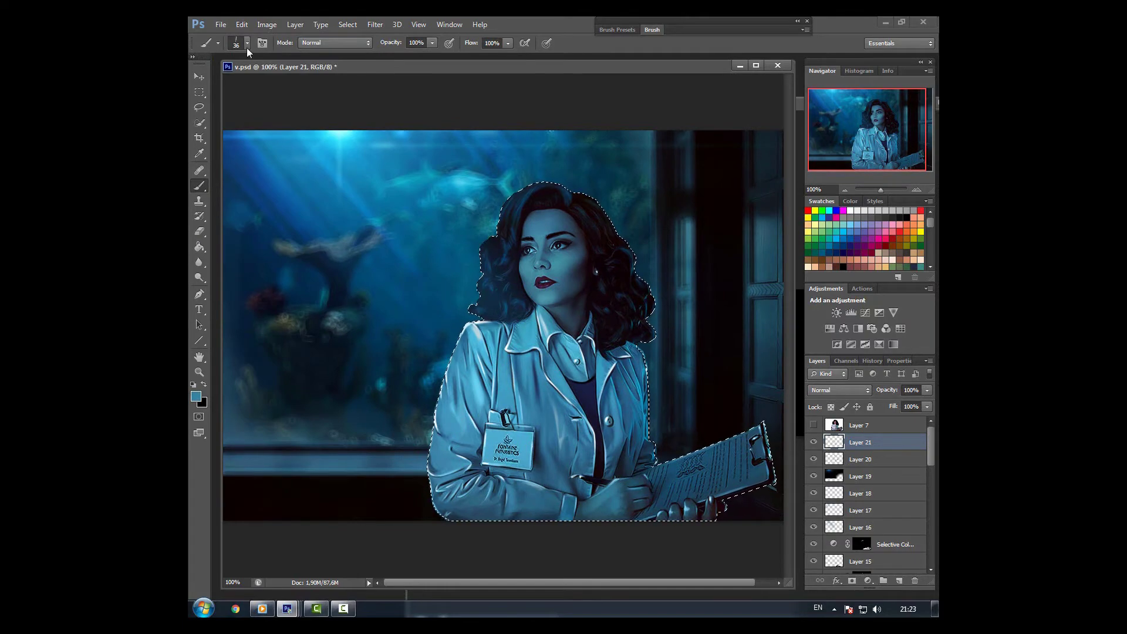
scroll(541, 464, up, 1)
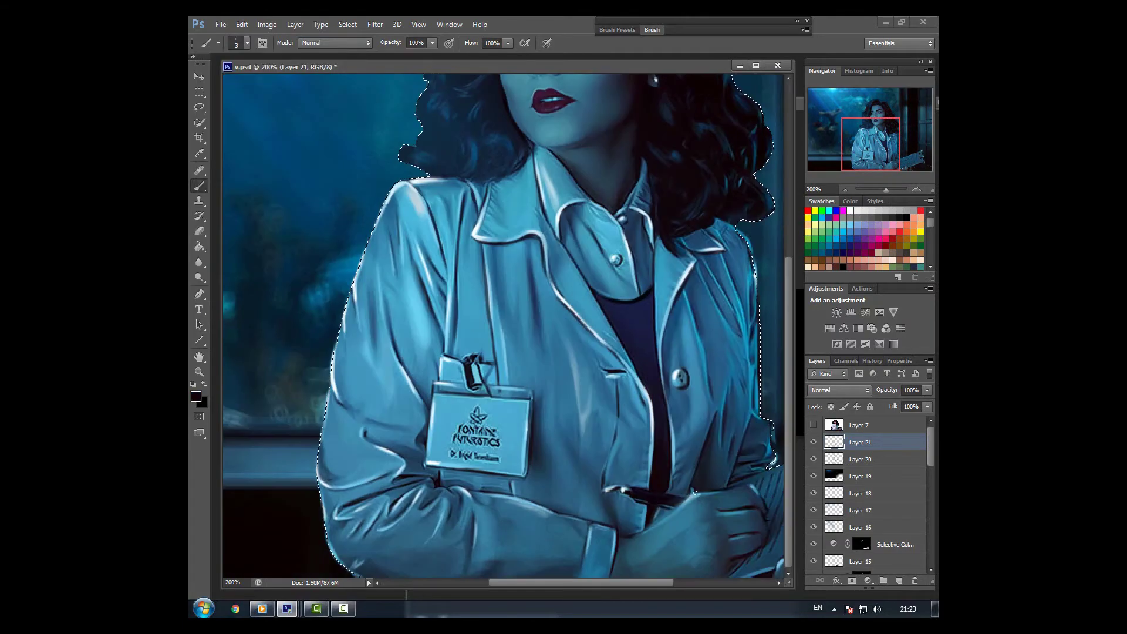
Blend sampled blue tones over the writing hand with a 14 px brush at 42% opacity.
alt+click(733, 354)
click(247, 43)
double_click(269, 270)
drag(712, 551, 662, 552)
key(4)
key(2)
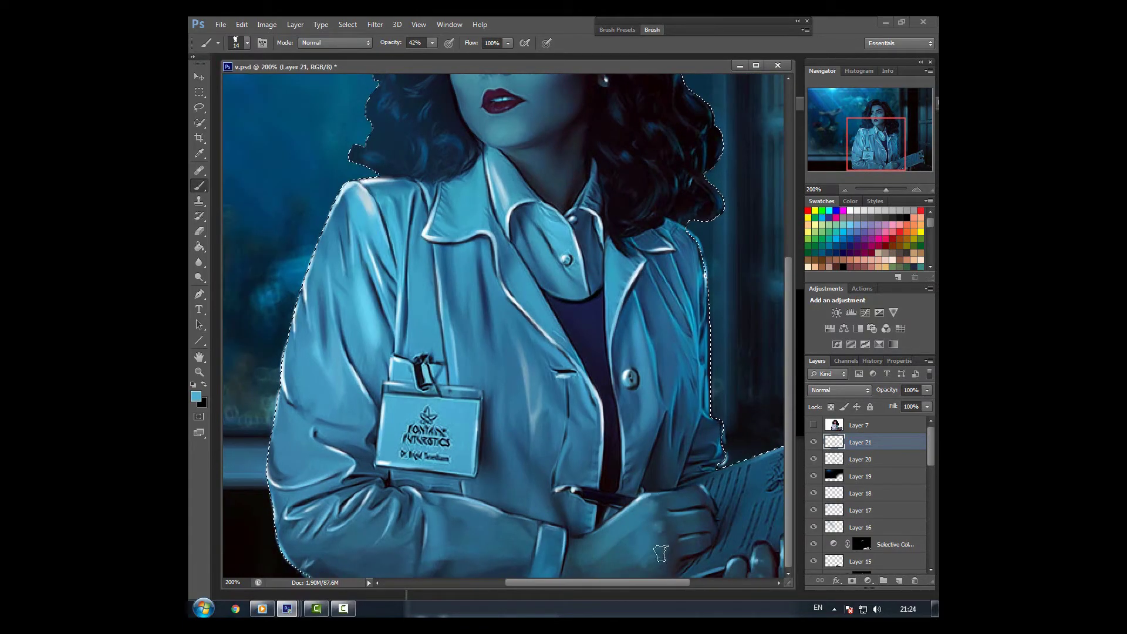
scroll(513, 322, down, 1)
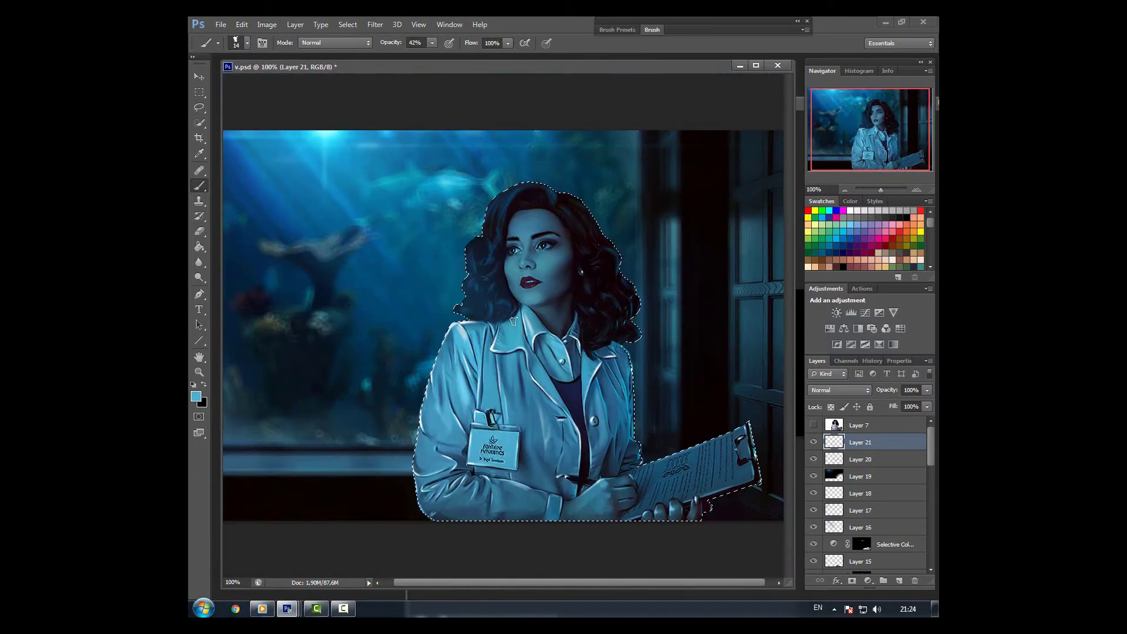
Brighten the coat's folds and collar with a sampled pale blue, using a 12 px brush at full opacity.
alt+click(578, 458)
click(247, 43)
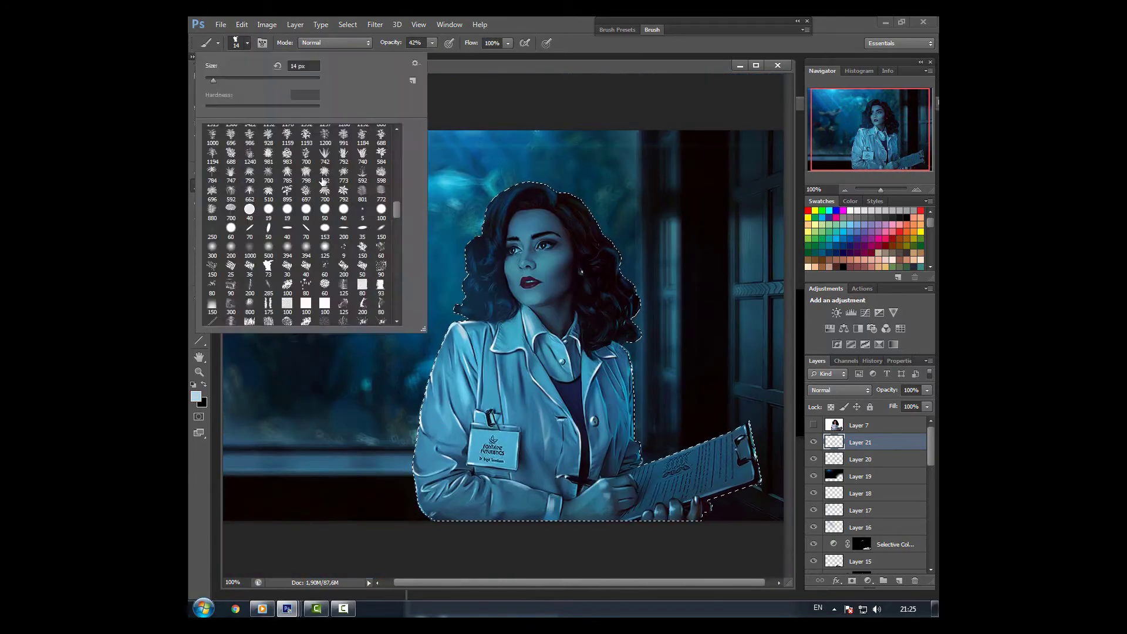
key(Escape)
scroll(555, 461, up, 1)
key(0)
click(247, 43)
double_click(268, 276)
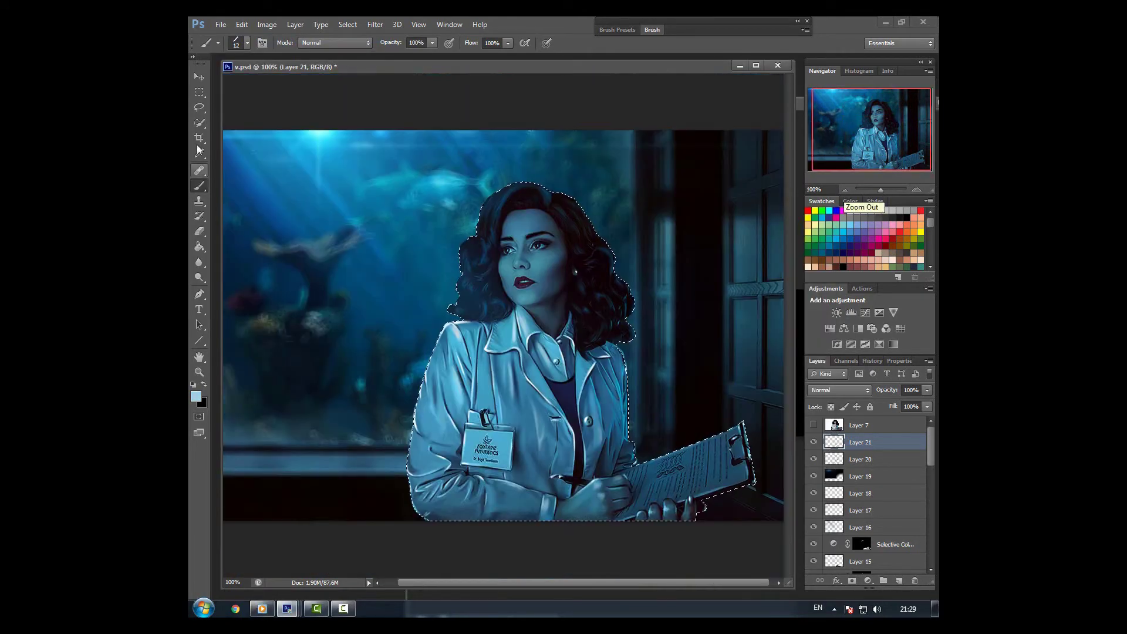
On a new Color Dodge layer, paint a blue glow on the clipboard with a 73 px brush at 44% opacity, undoing the last stroke.
key(m)
key(Return)
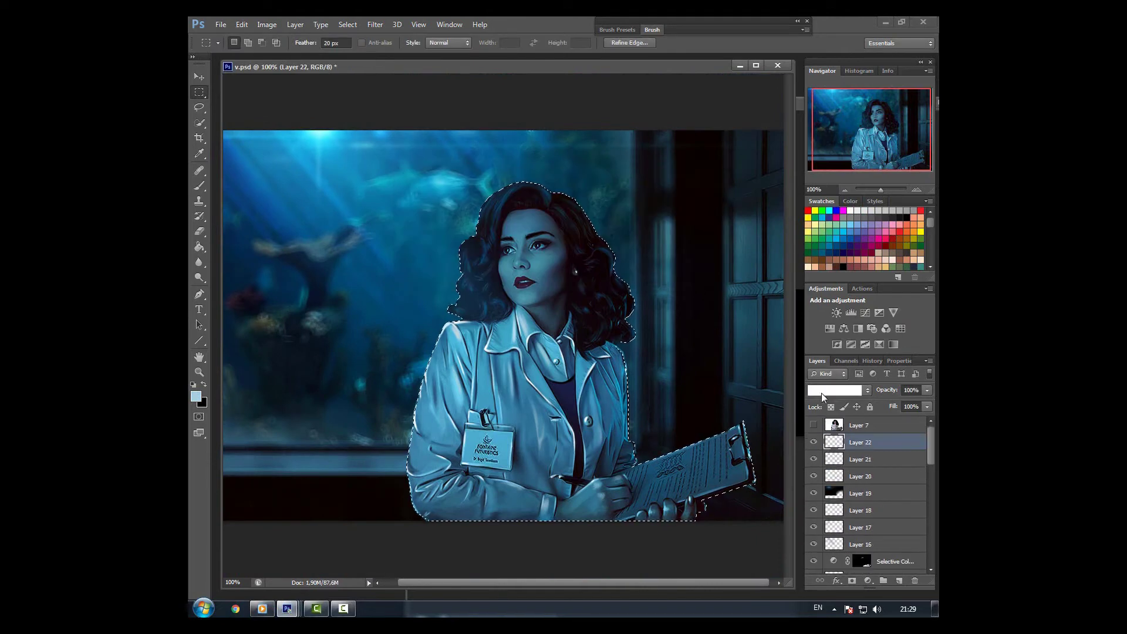
click(247, 42)
key(Return)
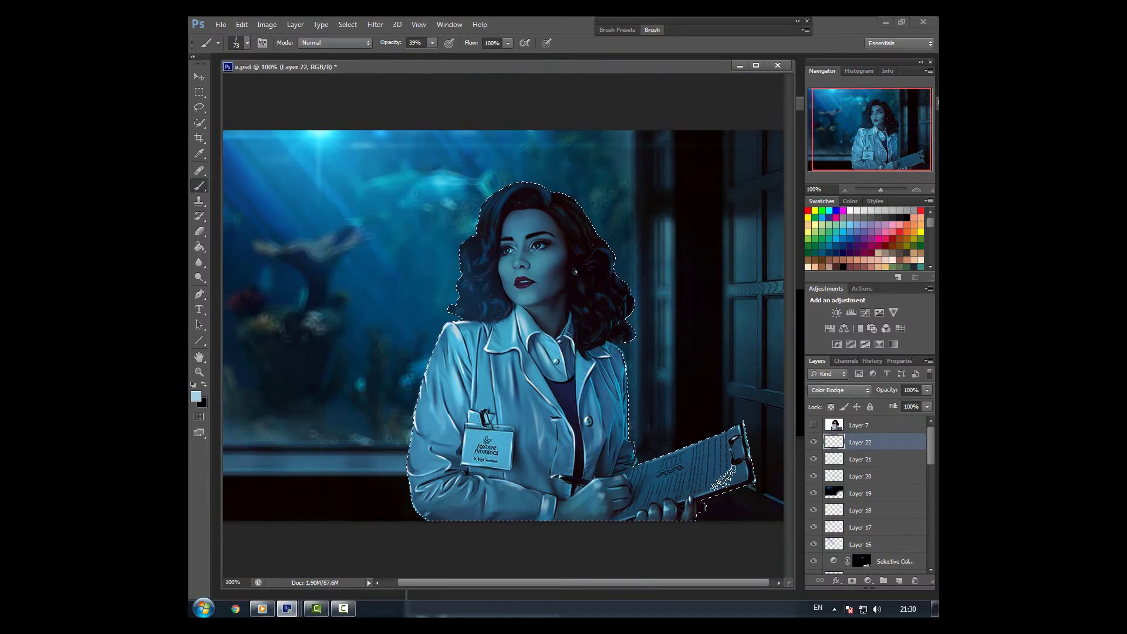
alt+click(254, 135)
key(4)
key(4)
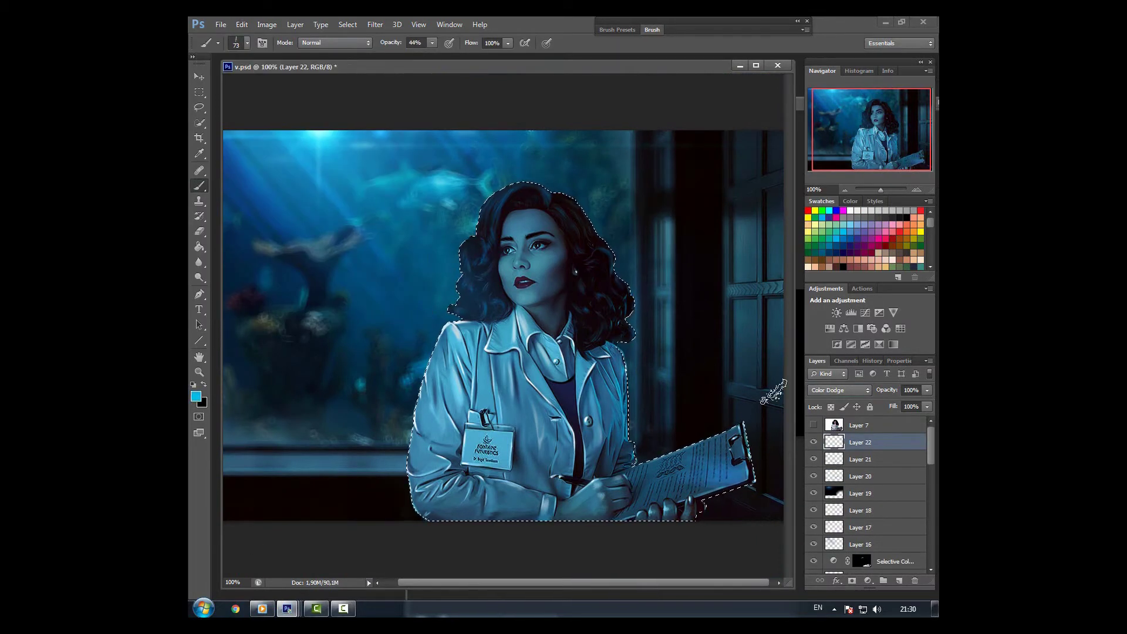
click(242, 24)
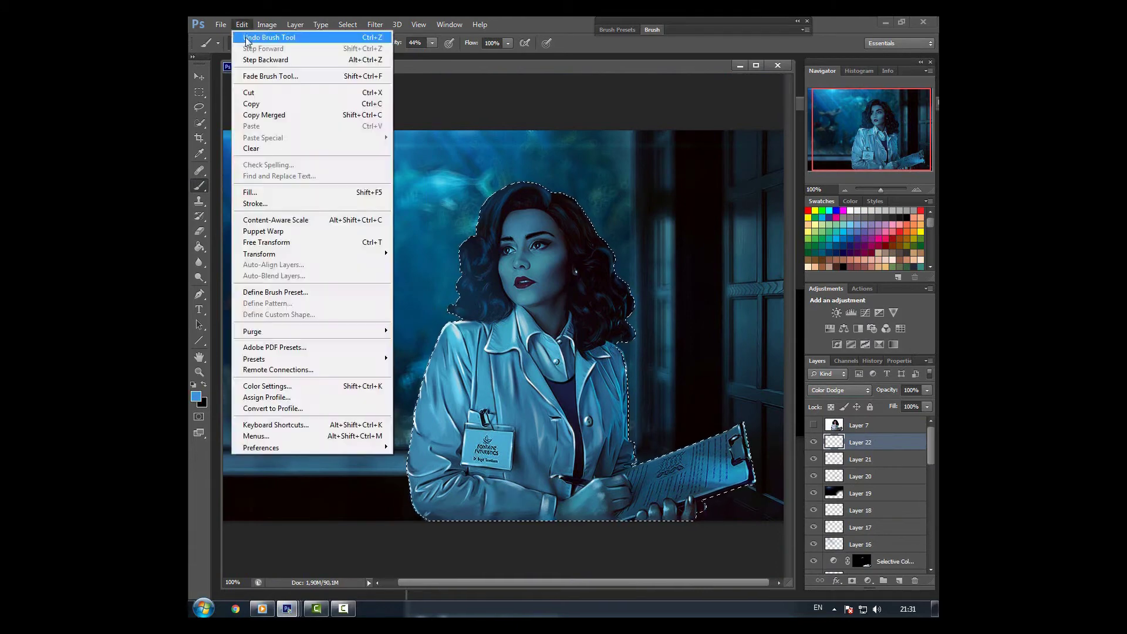
click(246, 37)
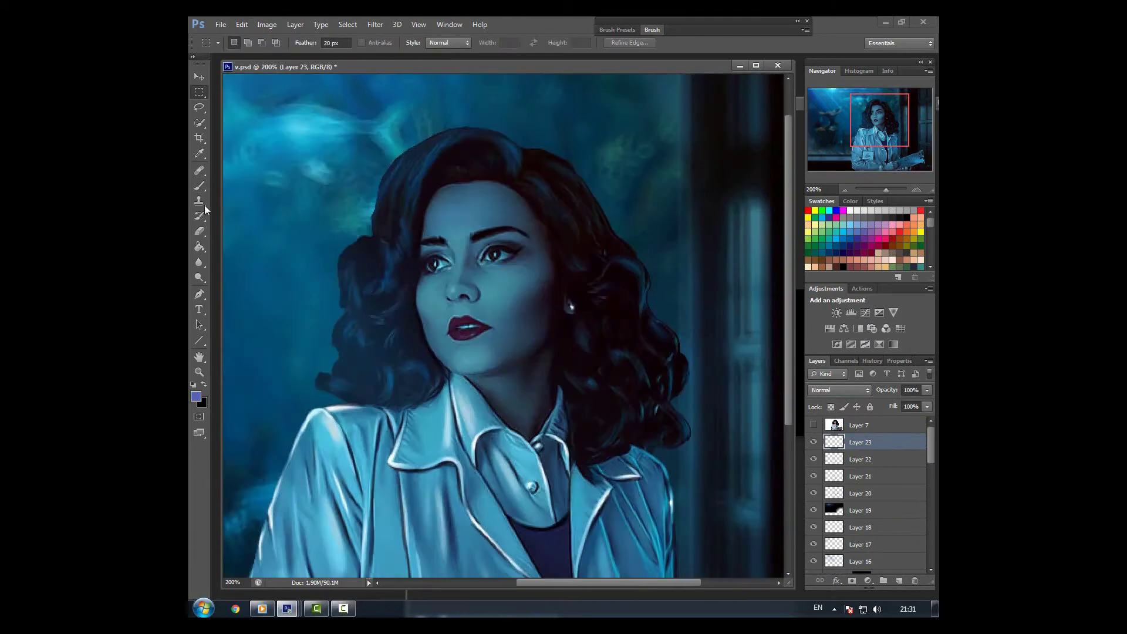
On the new top layer, paint fine details on the earring and the surrounding hair with the hard 3 px brush.
click(247, 42)
click(344, 265)
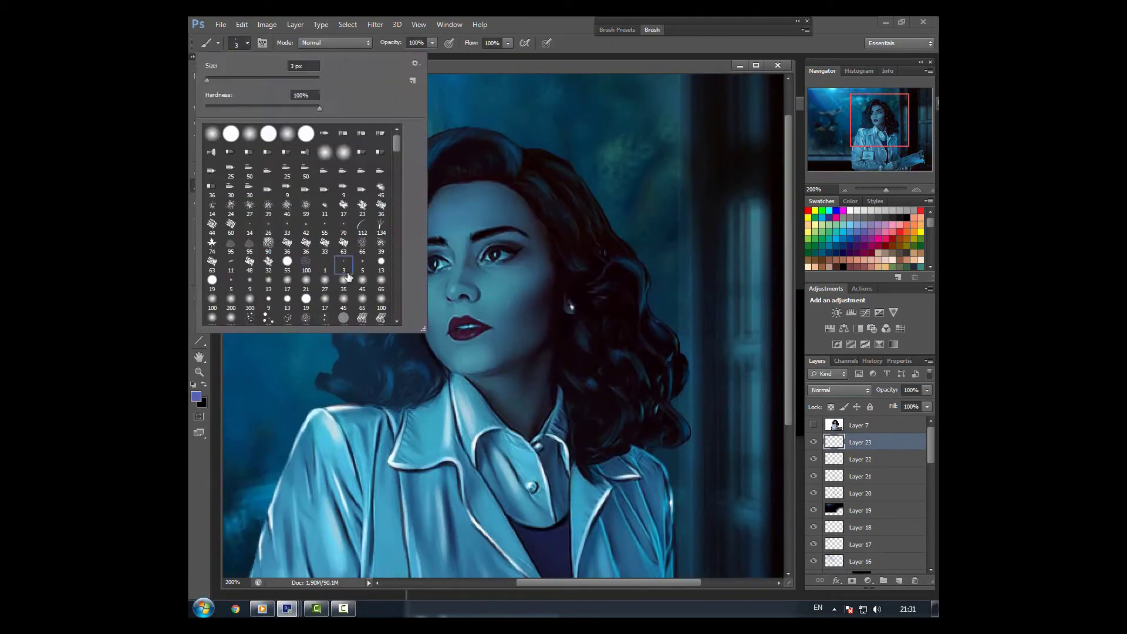
click(571, 308)
key(x)
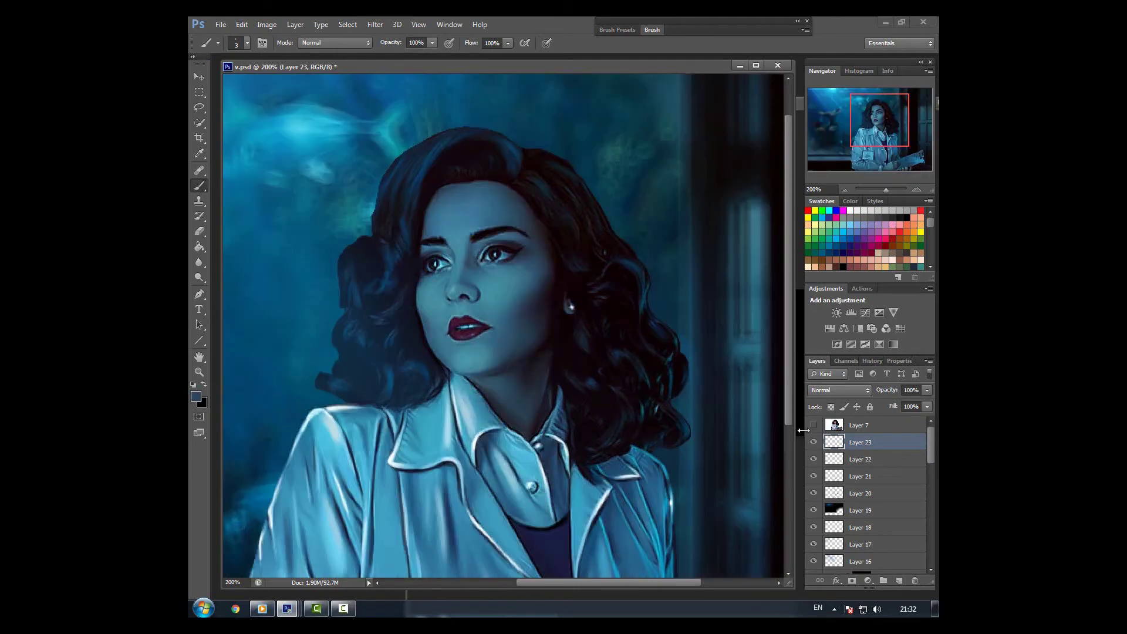
Paint fine black strands into the curls around and below the earring on Layer 23 with the 3 px brush.
key(bracketright)
key(bracketright)
key(bracketright)
key(bracketright)
key(bracketright)
key(bracketright)
key(bracketright)
key(bracketright)
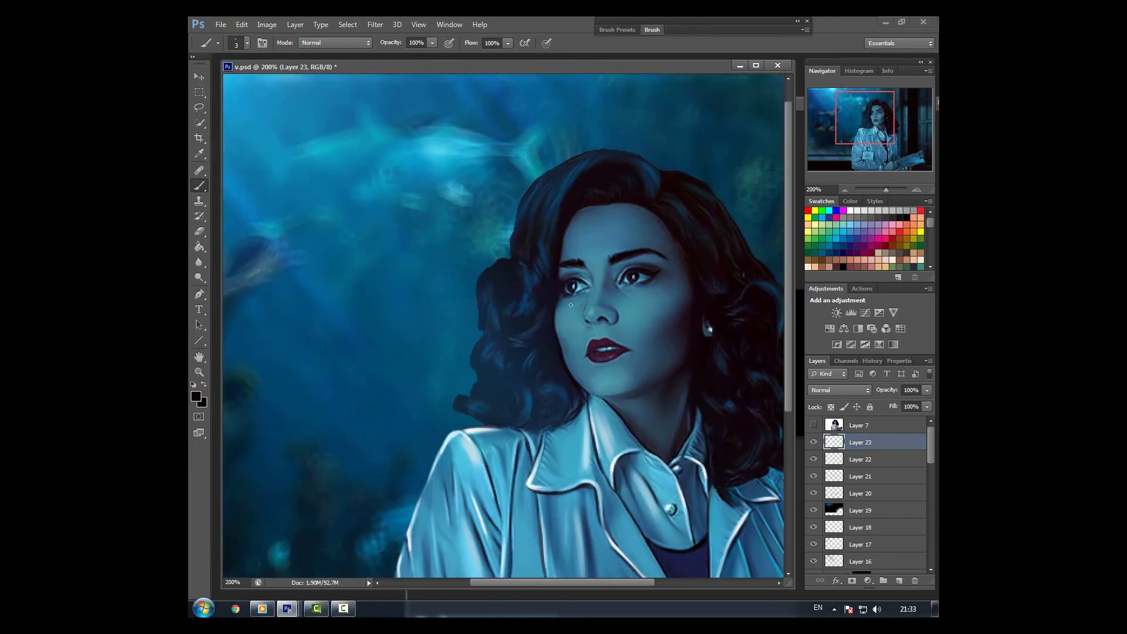
drag(697, 390, 630, 380)
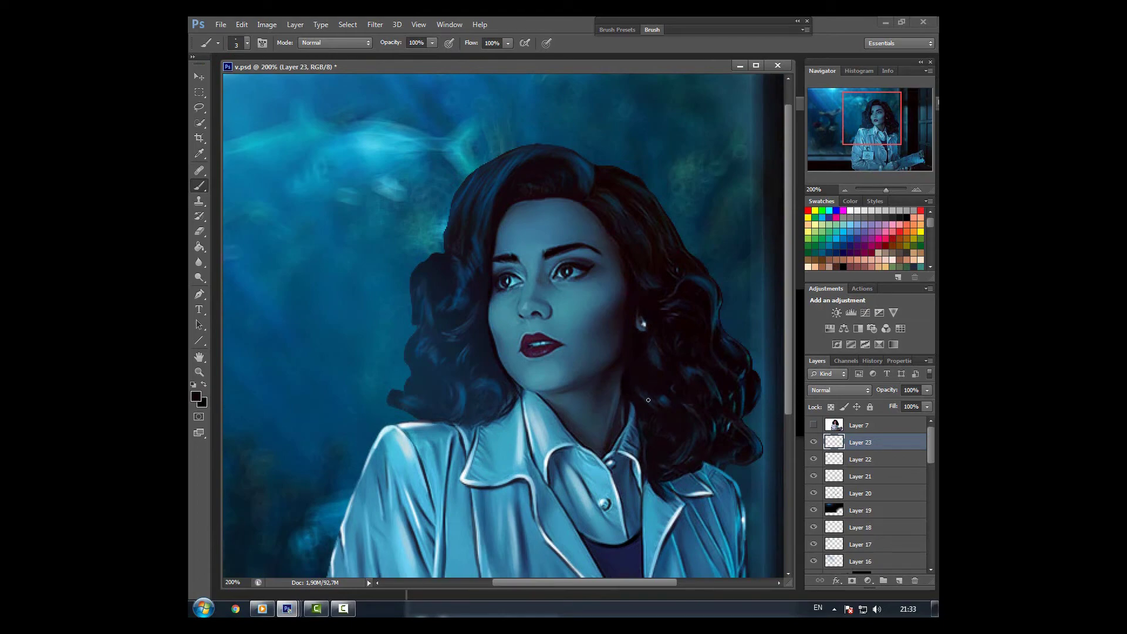
Darken the hair along the parting with the bristle brush at 7 px, checking the strands against the original photo in Layer 7.
click(236, 44)
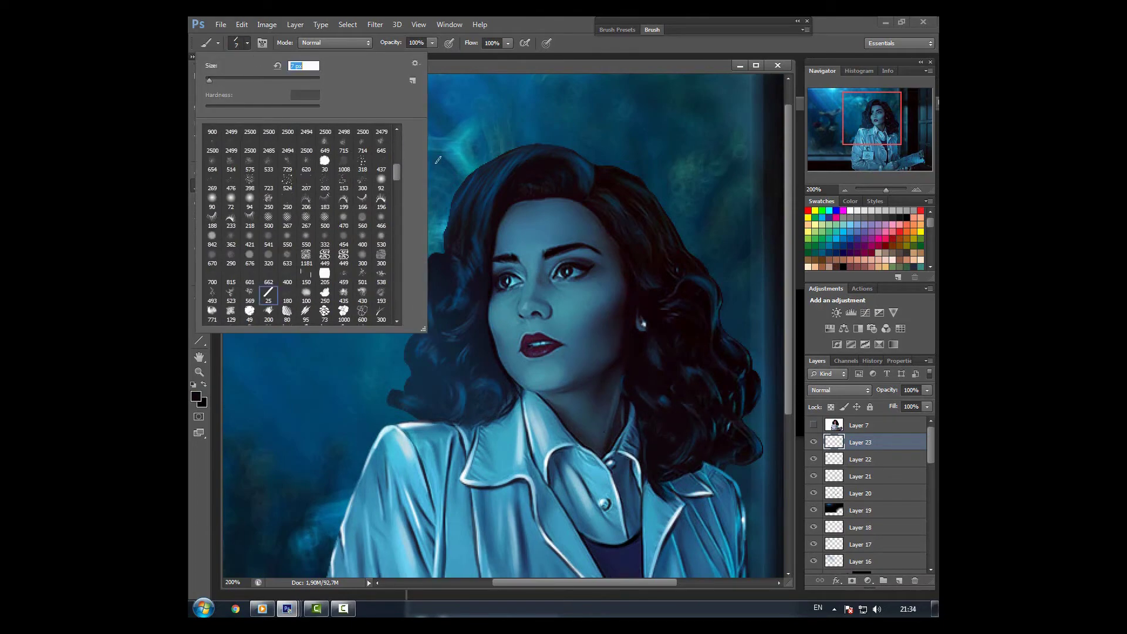
click(237, 43)
click(813, 425)
click(813, 425)
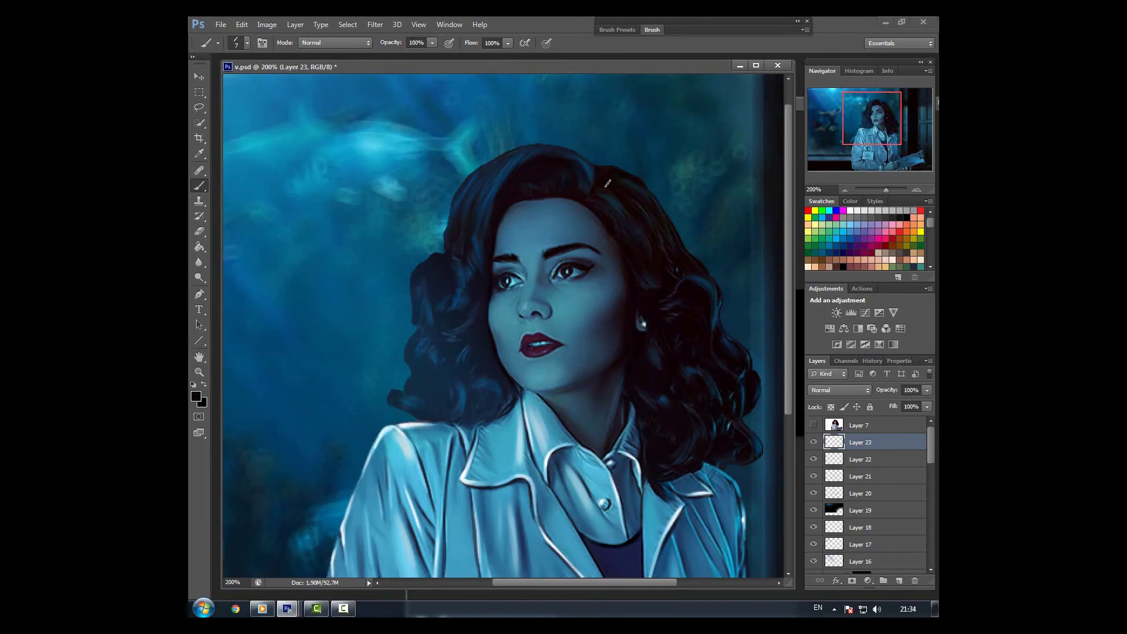
click(813, 425)
click(813, 424)
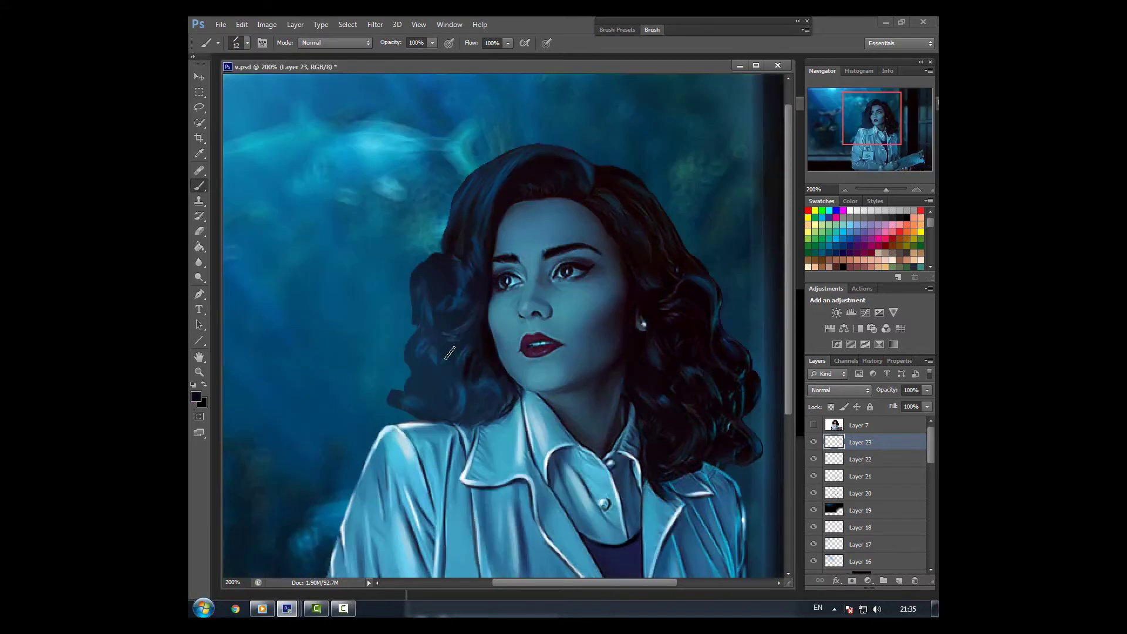
Paint dark sampled tones through the curls beside the cheek and above the shoulder, using a 12 px brush at full opacity.
key(bracketright)
key(bracketright)
key(bracketright)
key(bracketright)
key(bracketright)
alt+click(481, 386)
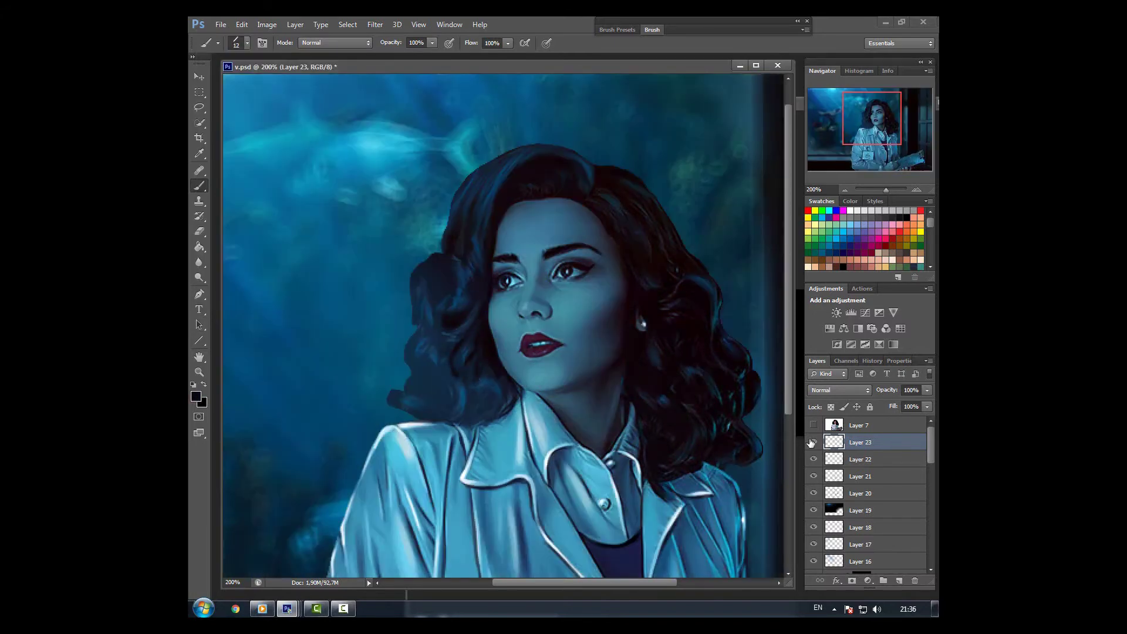
mouse_move(452, 266)
mouse_down()
mouse_move(444, 308)
mouse_move(414, 296)
mouse_move(464, 320)
mouse_up()
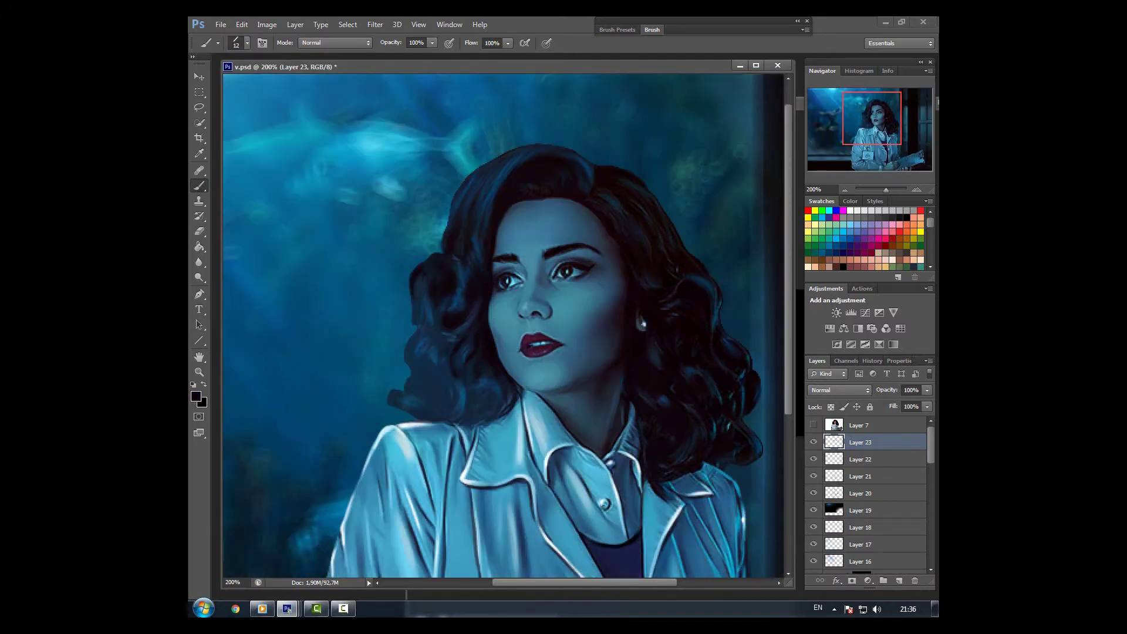
mouse_move(478, 396)
mouse_down()
mouse_move(493, 420)
mouse_move(493, 349)
mouse_move(426, 341)
mouse_up()
mouse_move(428, 276)
mouse_down()
mouse_move(460, 338)
mouse_move(408, 351)
mouse_move(444, 355)
mouse_move(452, 371)
mouse_move(505, 358)
mouse_up()
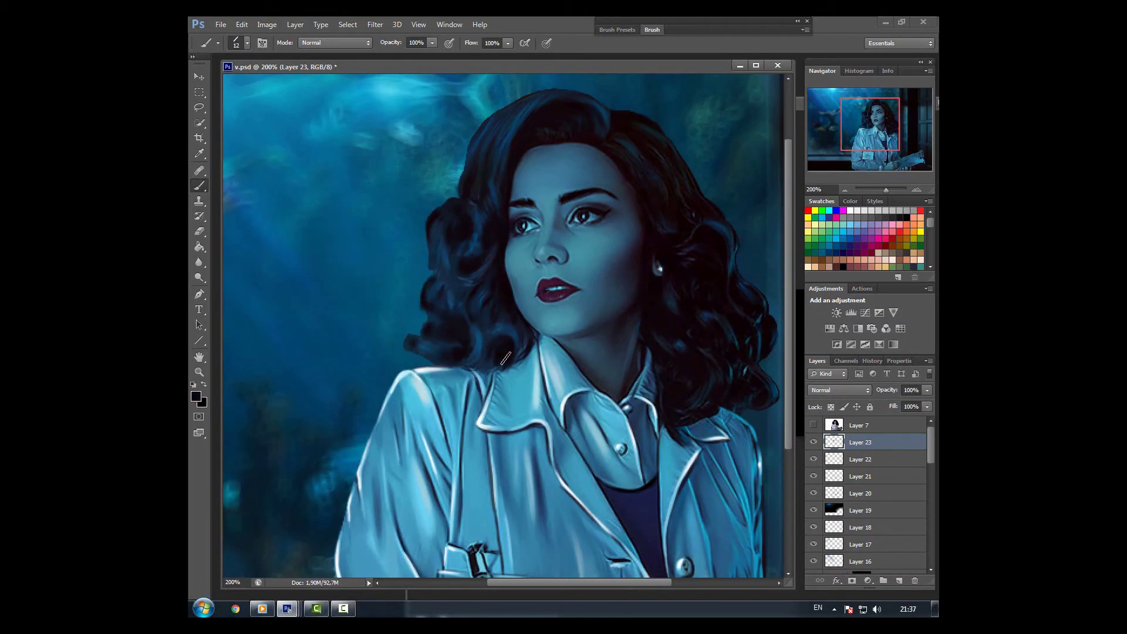
Refine the outer curls on the aquarium side with sampled dark blue strands, using a 7 px brush.
alt+click(499, 309)
drag(447, 234, 431, 274)
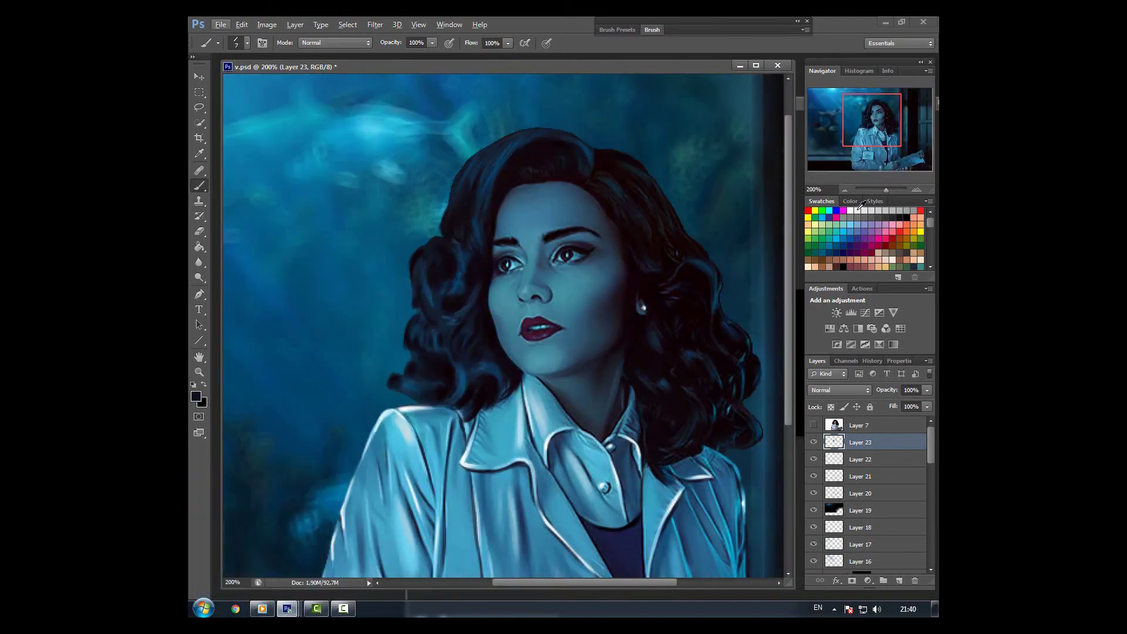
click(845, 190)
key(Return)
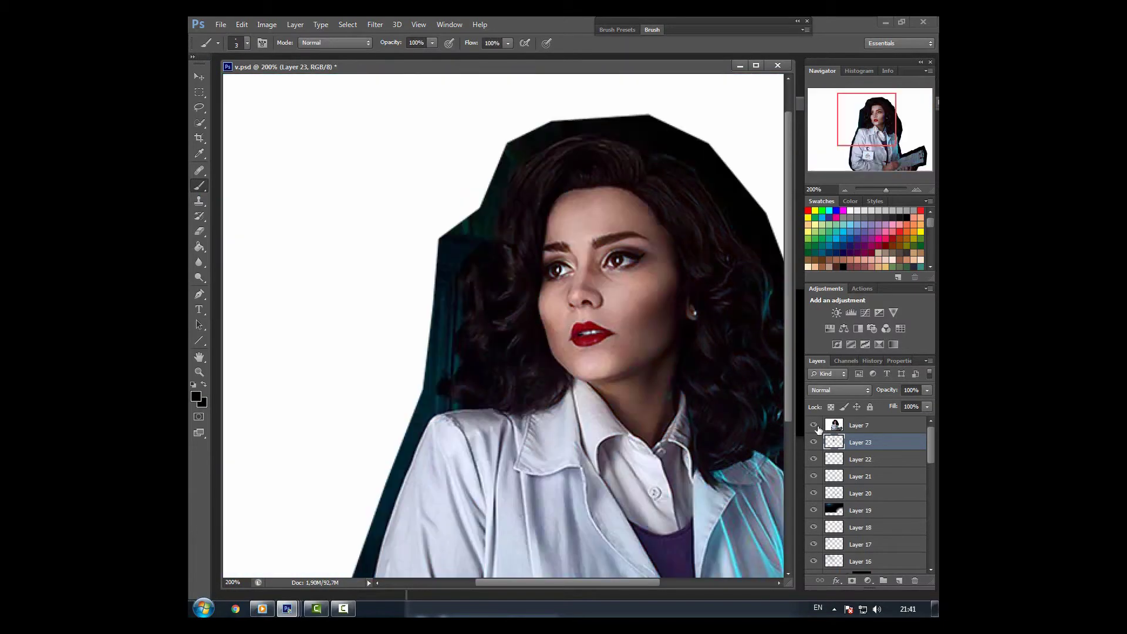
Touch up the inner eye corner with sampled blues using the 3 px brush, and add a new layer for further detail.
alt+click(573, 256)
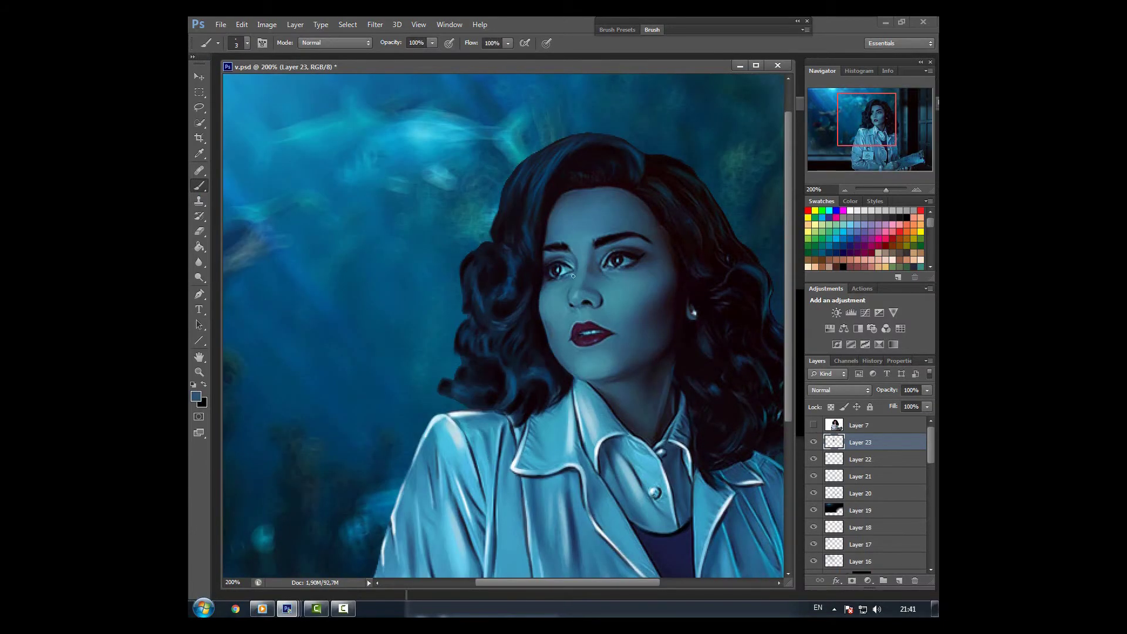
alt+click(565, 289)
key(ctrl+shift+alt+n)
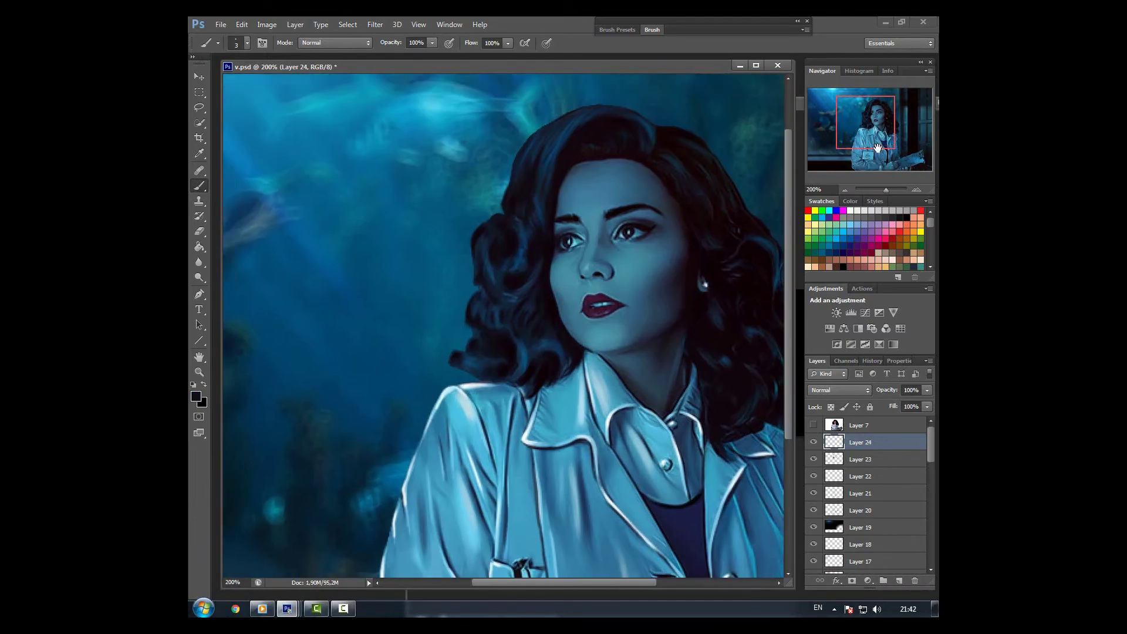
click(247, 43)
click(276, 126)
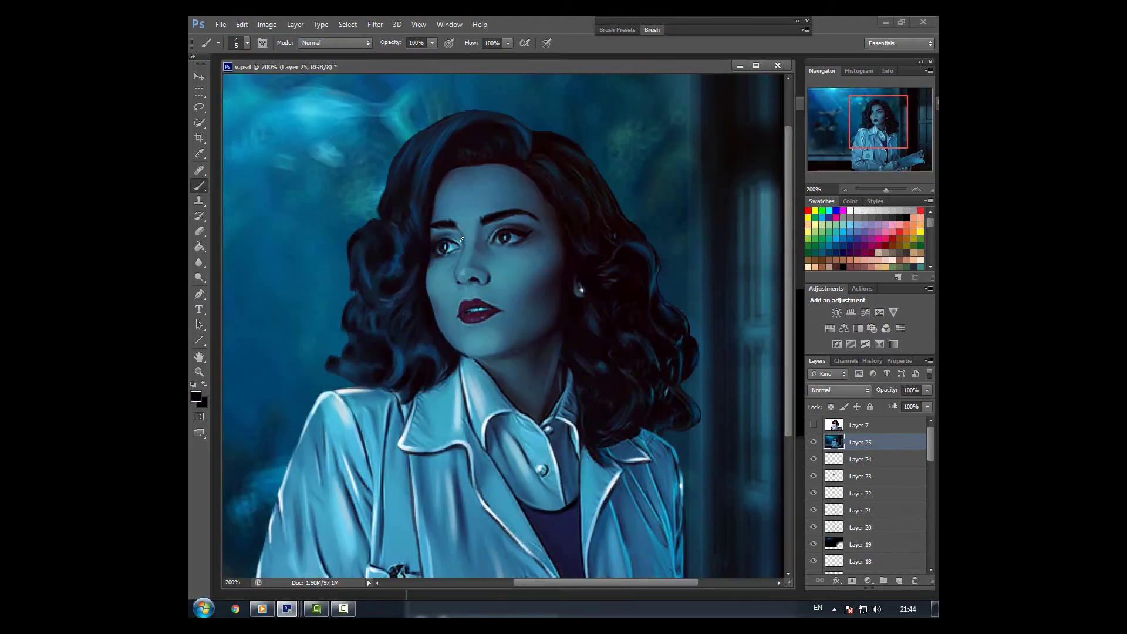
Brush sampled pale blue over the face on Layer 25 with a 41 px brush at 43% opacity, cleaning up with a 59 px eraser.
click(247, 43)
alt+click(506, 277)
click(247, 42)
alt+click(467, 257)
click(247, 42)
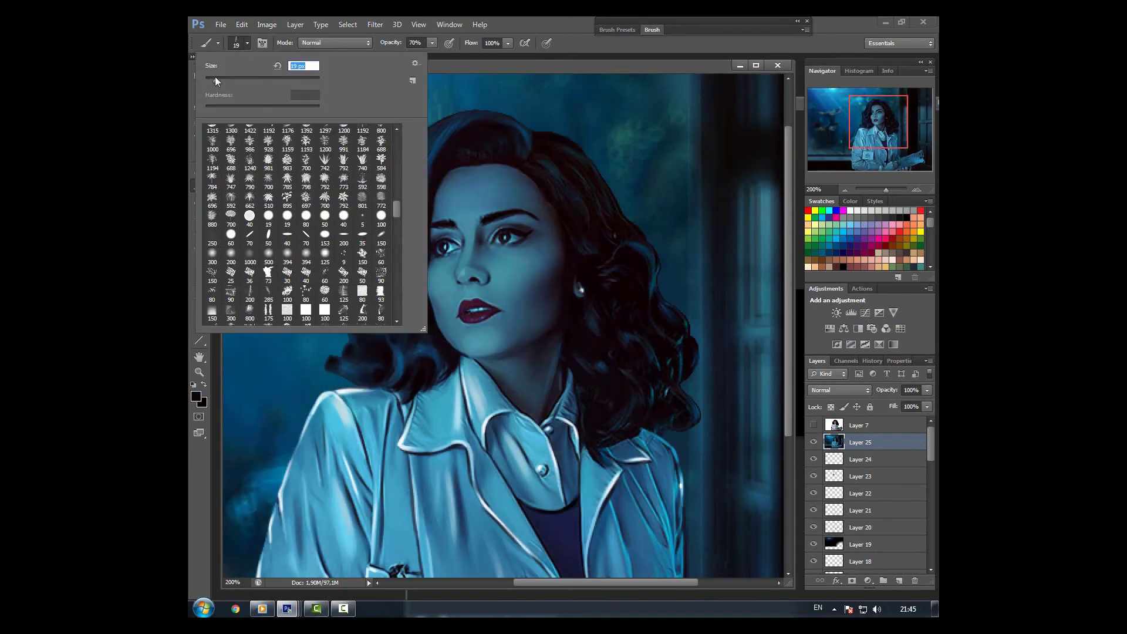
alt+click(482, 276)
key(ctrl+minus)
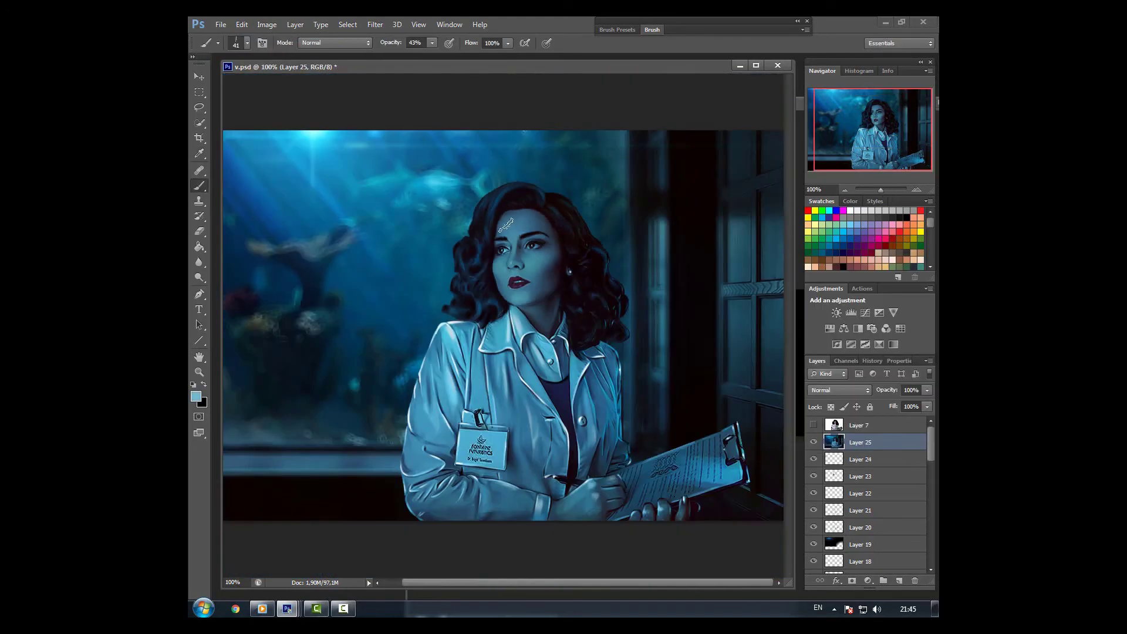
key(e)
click(247, 42)
key(Escape)
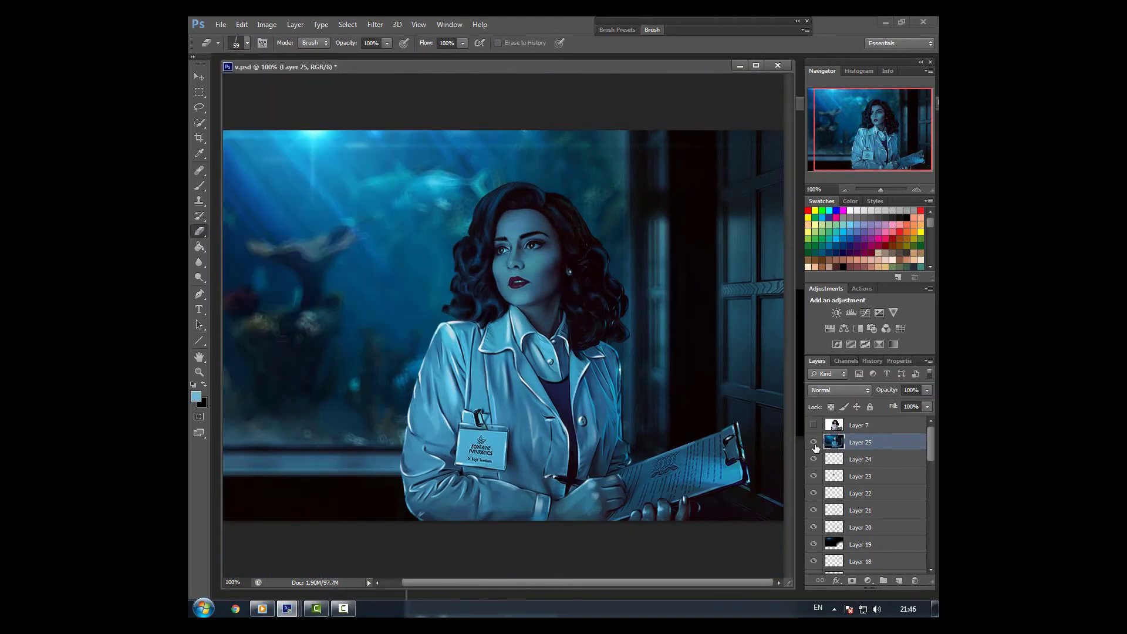
On a new layer, paint light blue highlights on the cheekbone at 43% opacity and soften them with a 37 px eraser at 37% opacity.
key(ctrl+shift+alt+n)
key(ctrl+plus)
key(b)
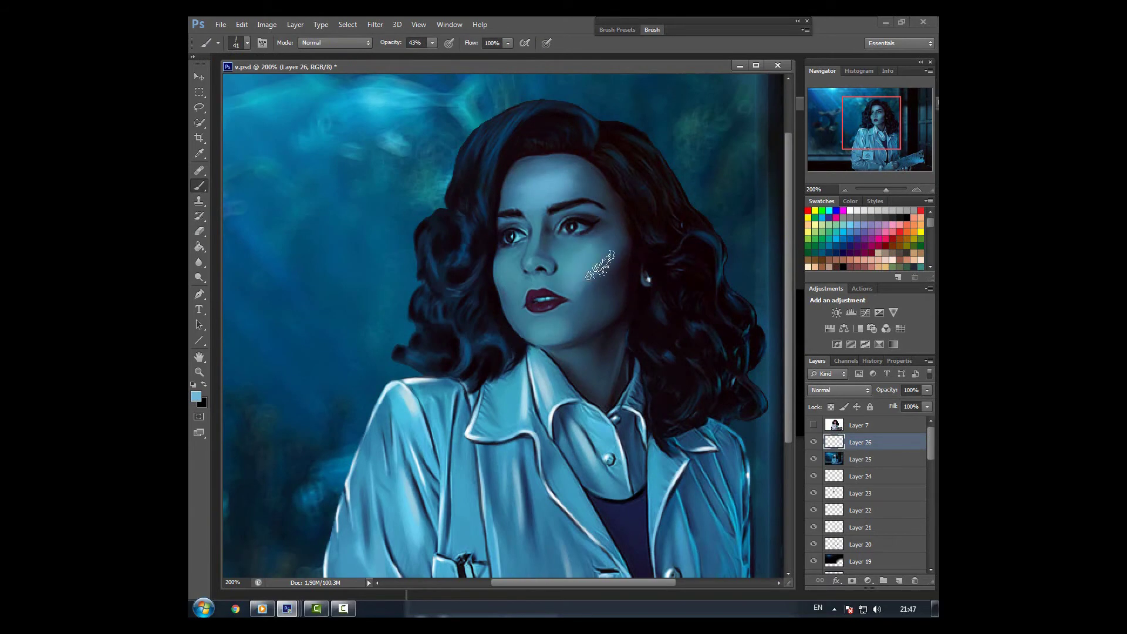
key(bracketleft)
key(bracketleft)
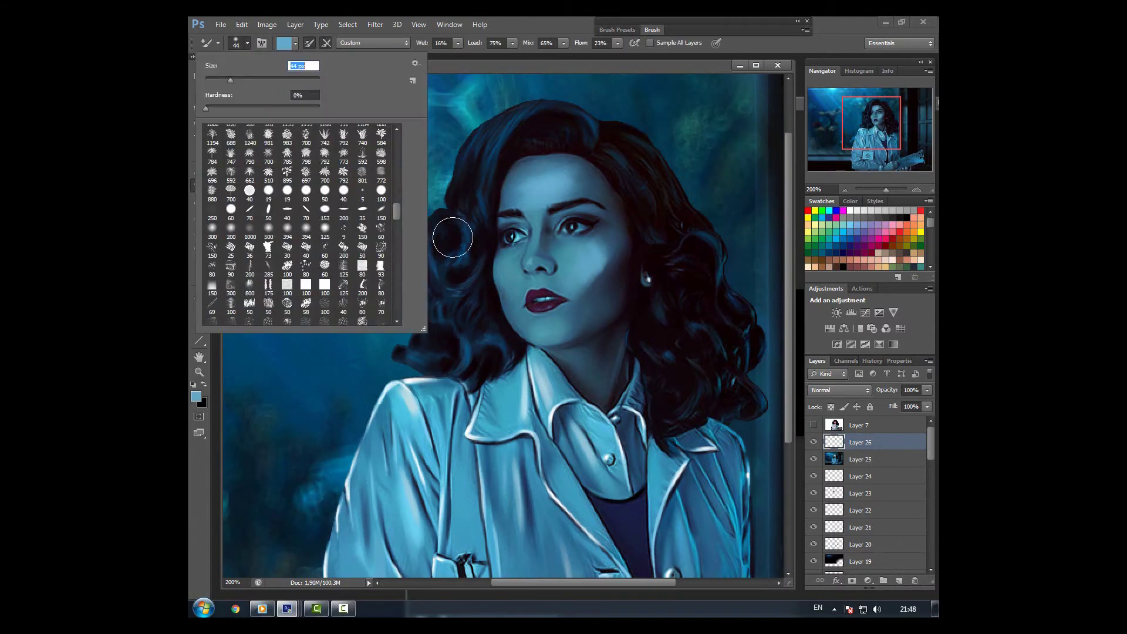
key(e)
click(387, 42)
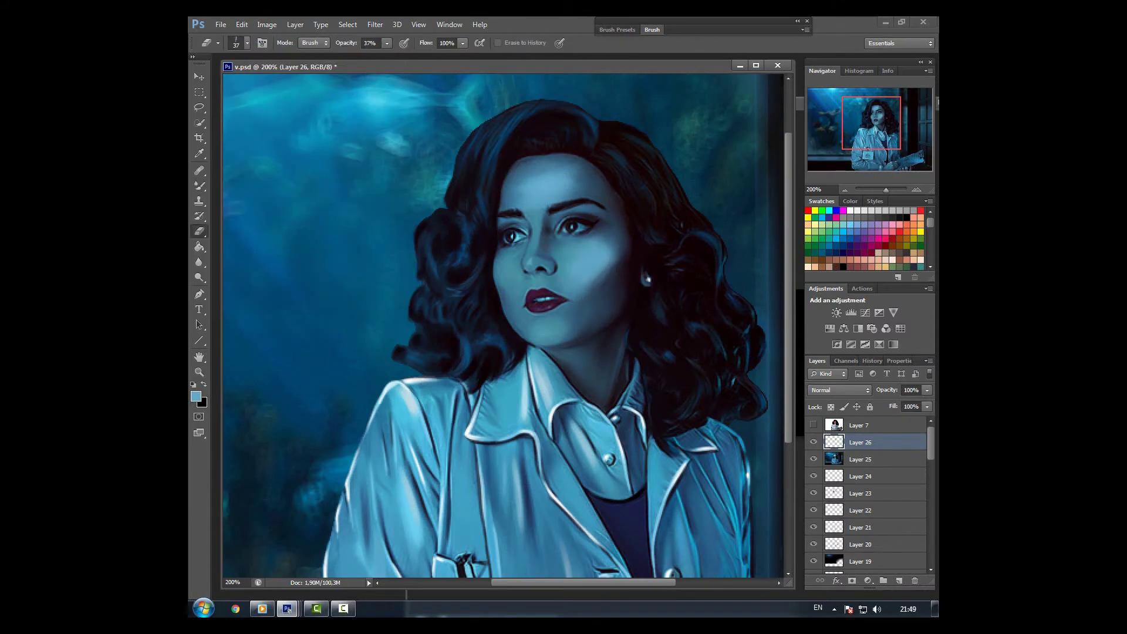
Contour the cheek beside the hair with sampled face tones and a 26 px brush, trimming the edges with a 5 px eraser.
key(b)
key(shift+b)
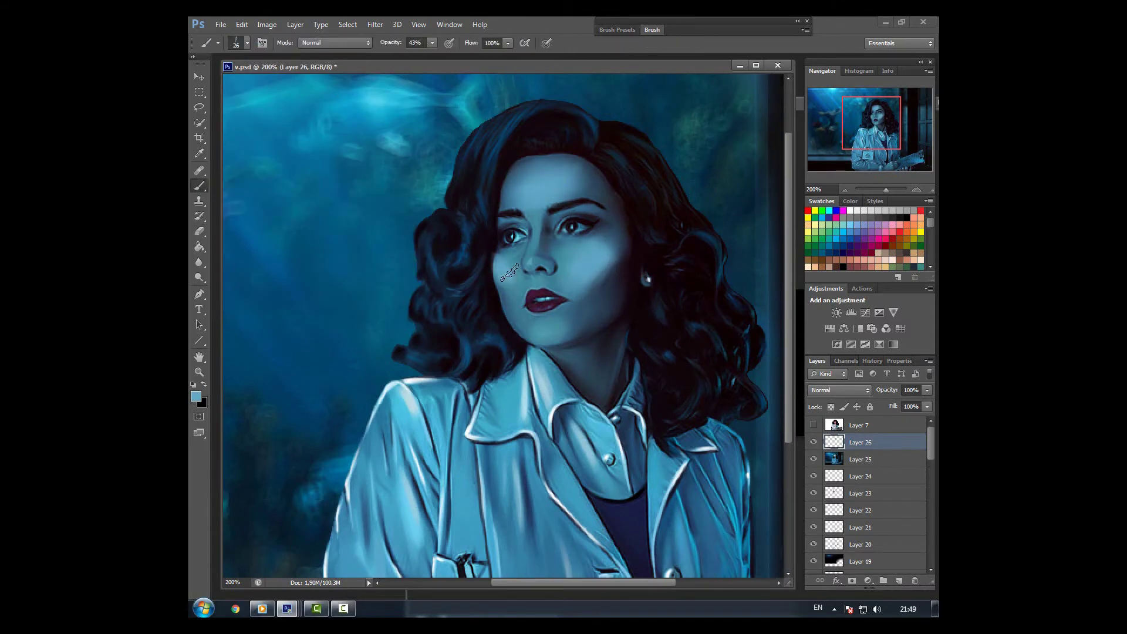
alt+click(498, 283)
alt+click(499, 301)
alt+click(508, 258)
key(e)
click(237, 43)
double_click(365, 268)
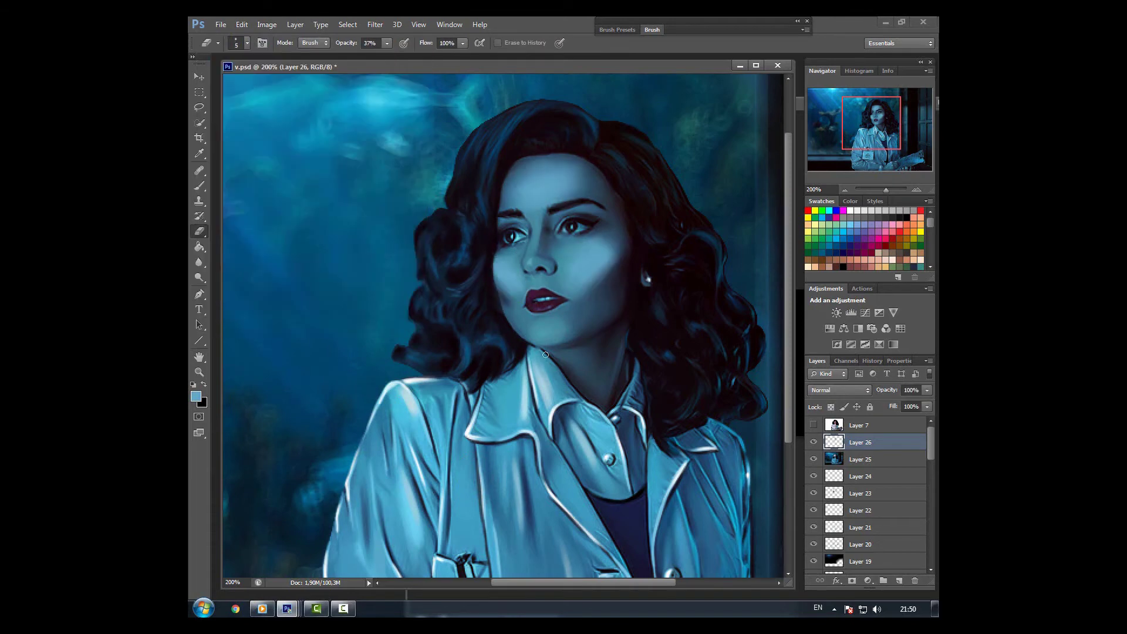
Blend the cheek and forehead tones with a textured 30 px brush at 43% opacity, cleaning up with a 32 px eraser at full opacity.
key(b)
click(246, 43)
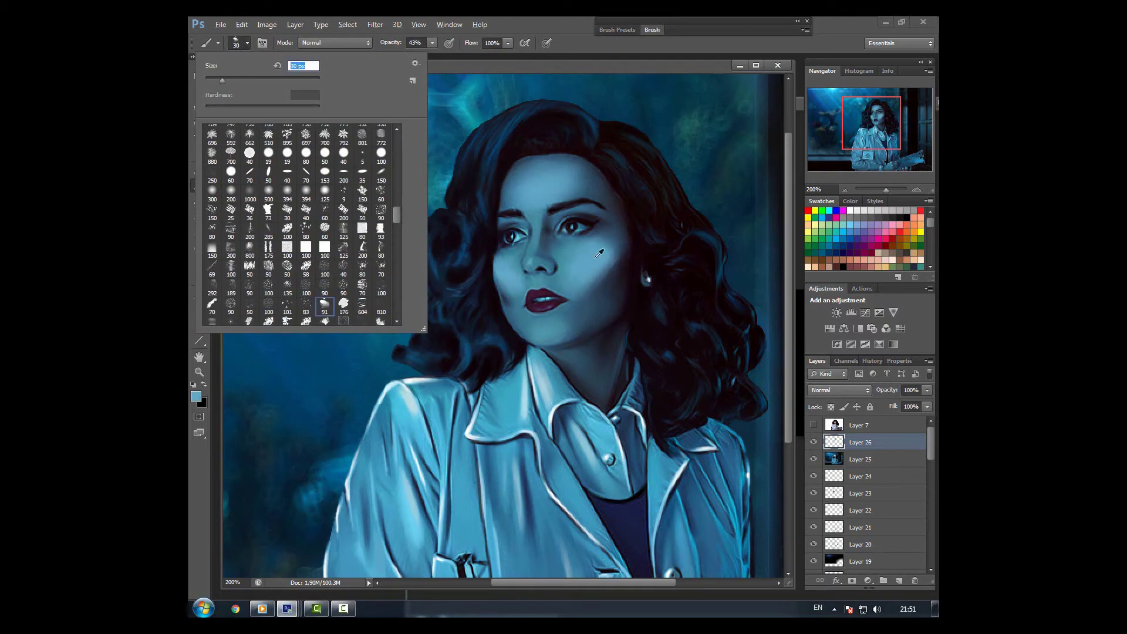
key(Return)
click(246, 43)
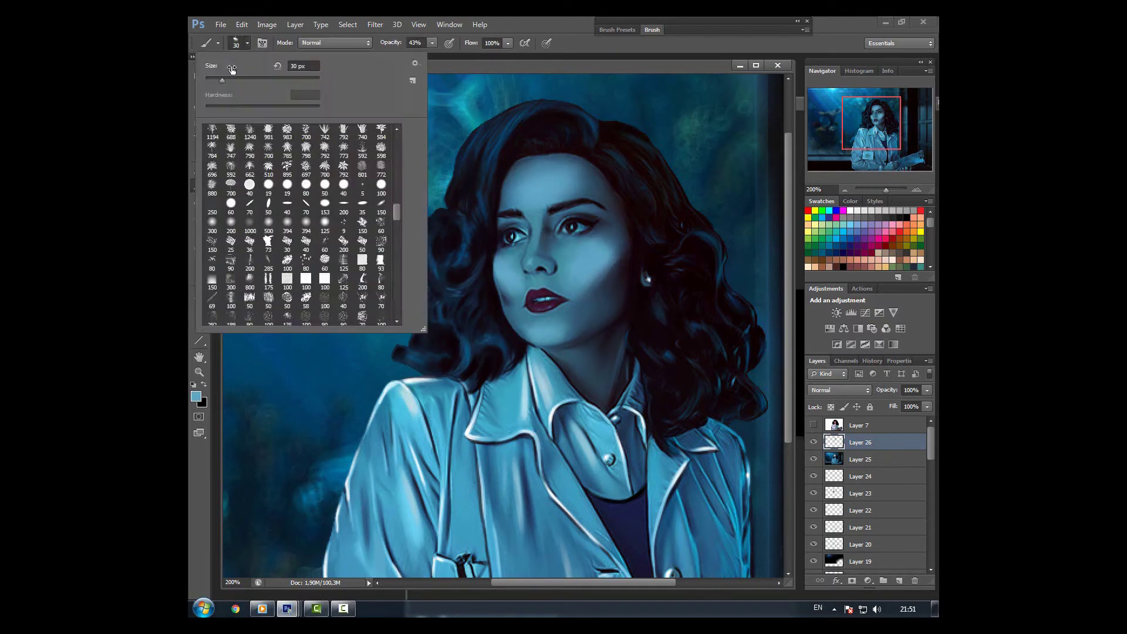
key(Return)
key(e)
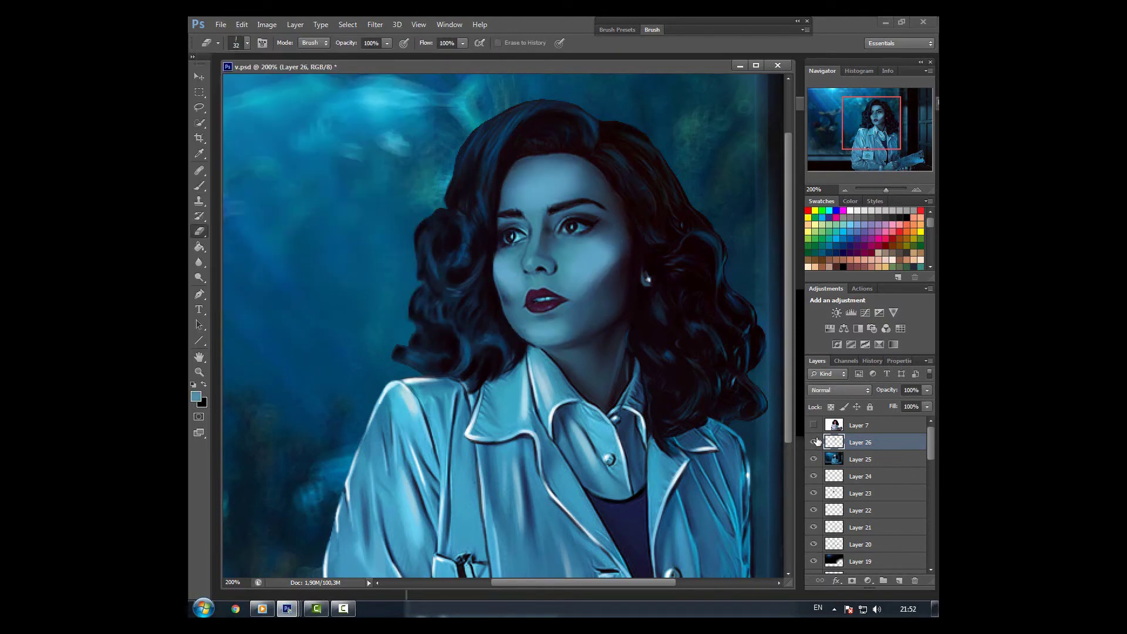
Shade the bridge of the nose with a sampled tone at 67% brush opacity, reducing the brush to 7 px.
key(b)
click(246, 43)
click(268, 245)
key(Return)
key(6)
key(7)
key(ctrl+plus)
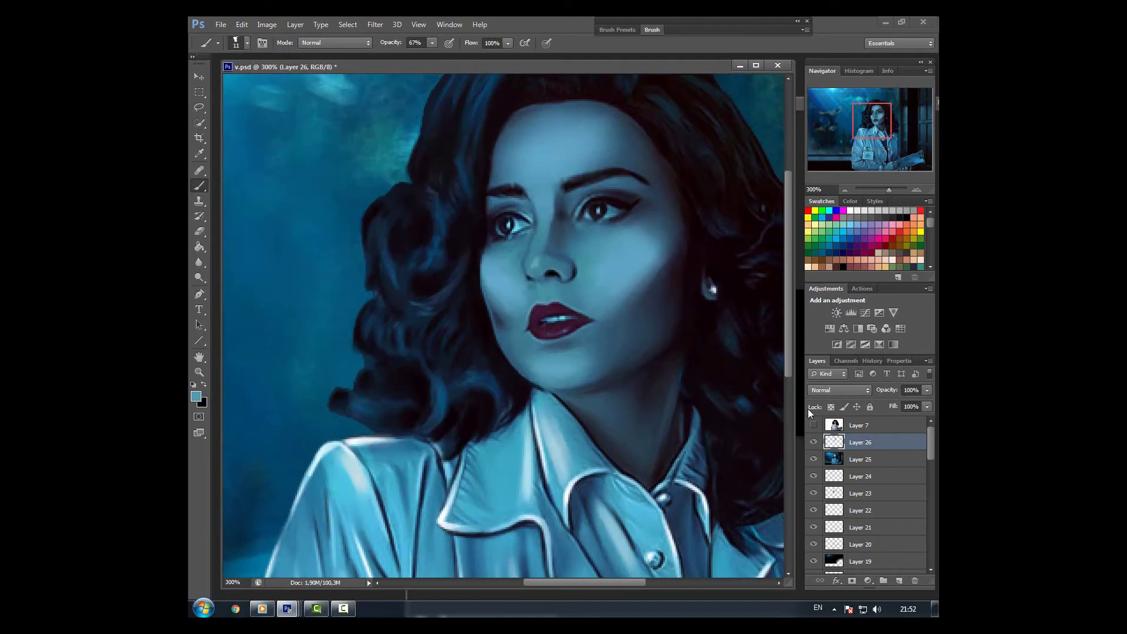
alt+click(542, 219)
drag(547, 201, 563, 234)
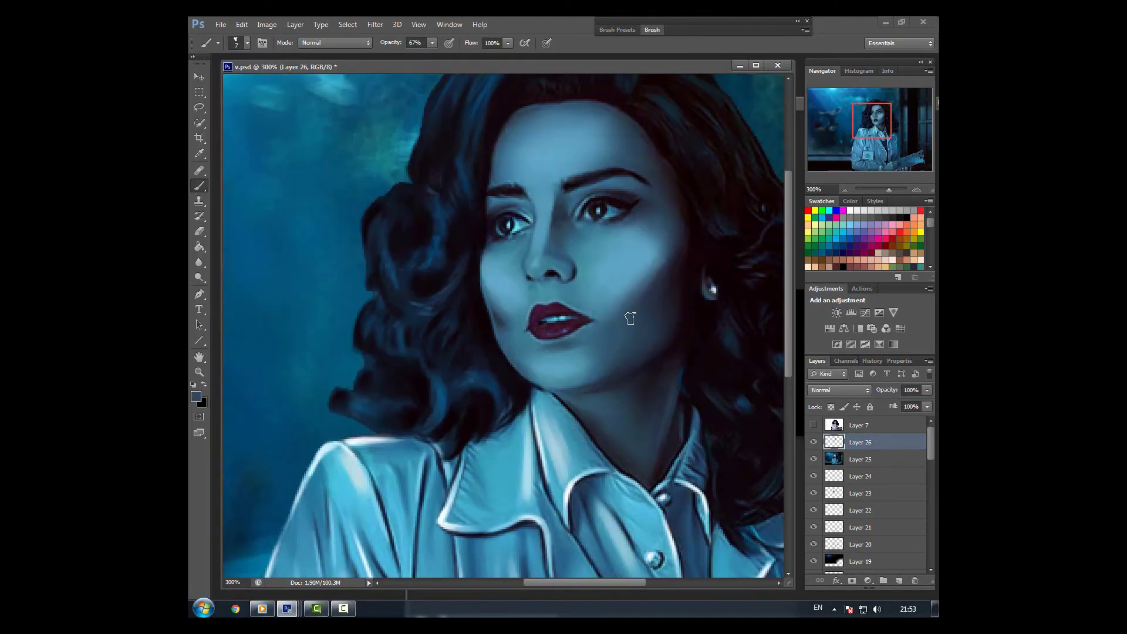
Define the side of the nose and inner brow with sampled tones at 100% opacity, using a hard 3 px brush.
alt+click(562, 248)
key(0)
key(Return)
key(Return)
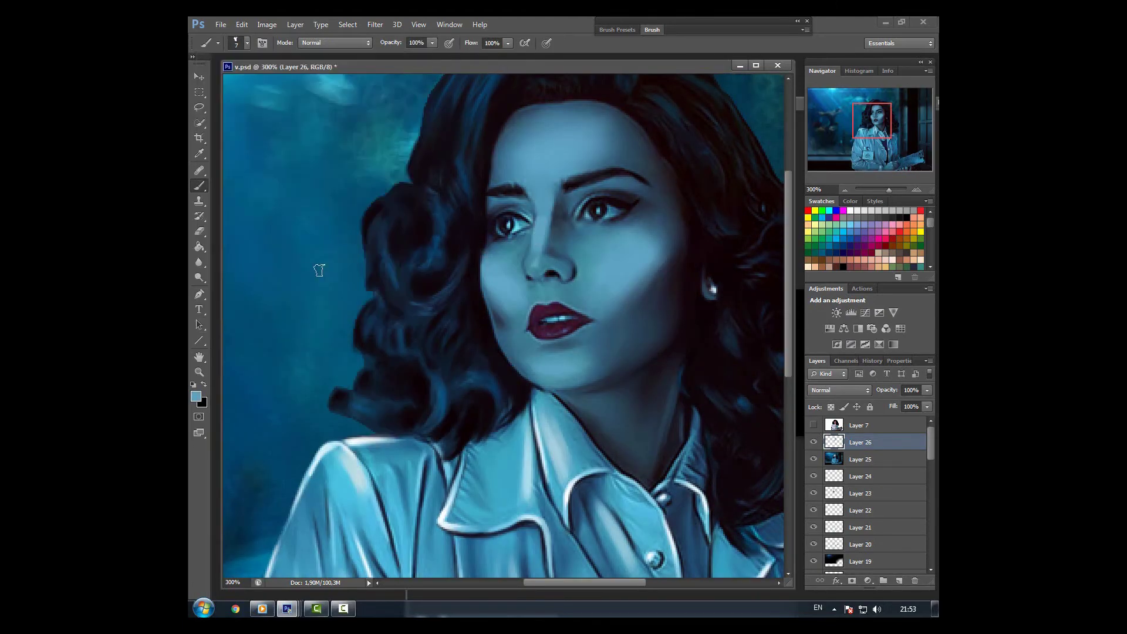
key(Return)
click(396, 158)
key(Return)
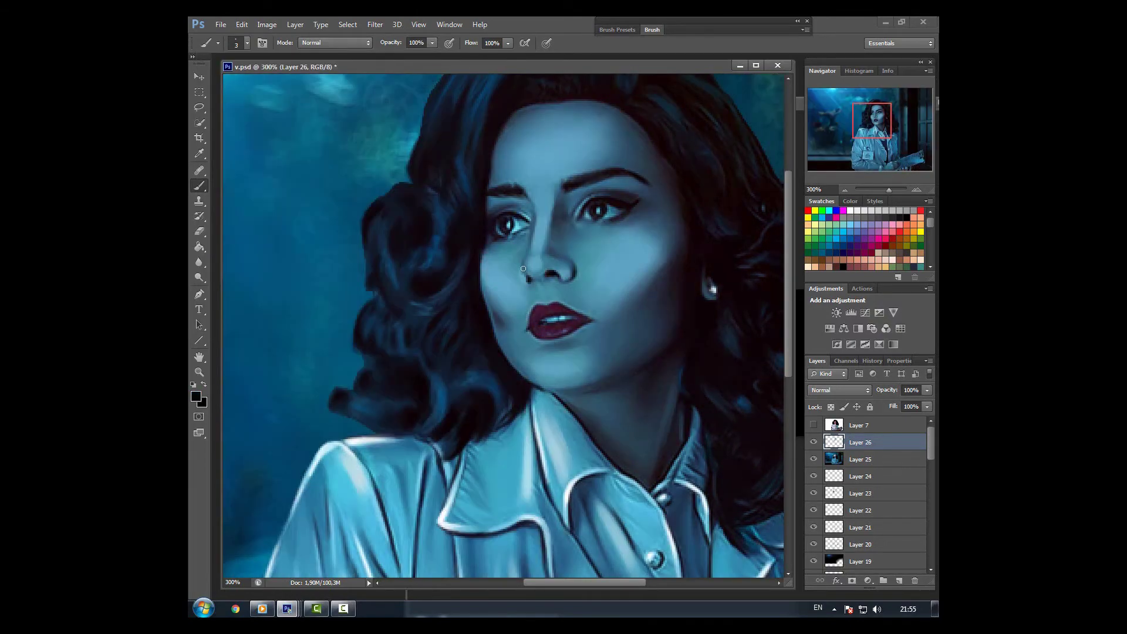
alt+click(526, 280)
drag(535, 205, 569, 196)
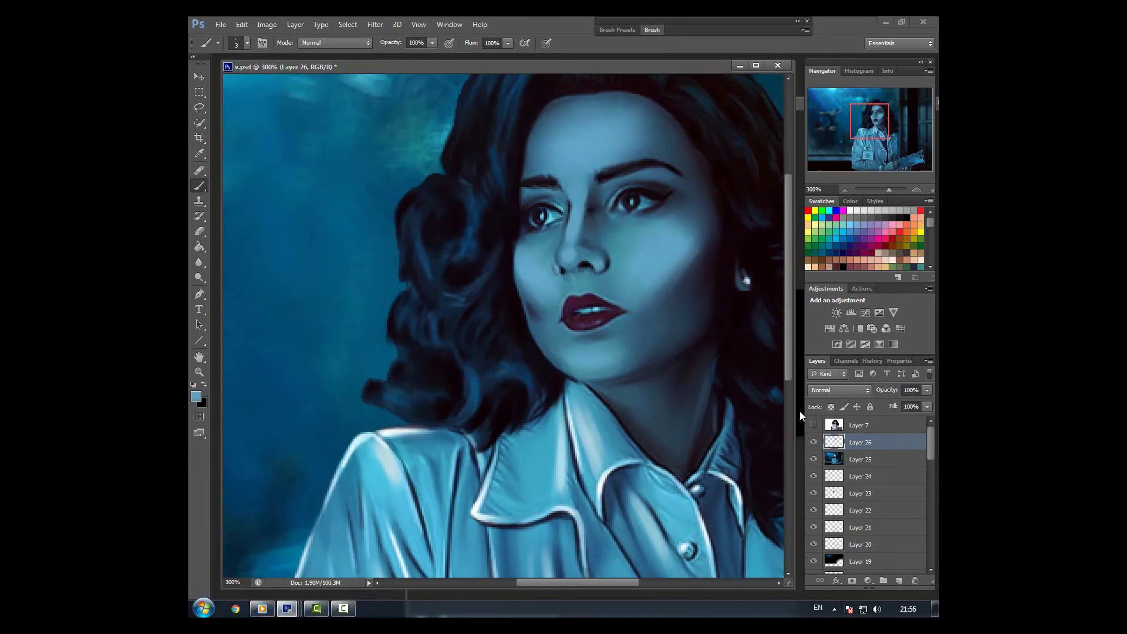
On a new top layer, brighten the cheekbone with pale blue highlights, using textured brushes up to 17 px at full opacity.
key(d)
key(x)
click(845, 190)
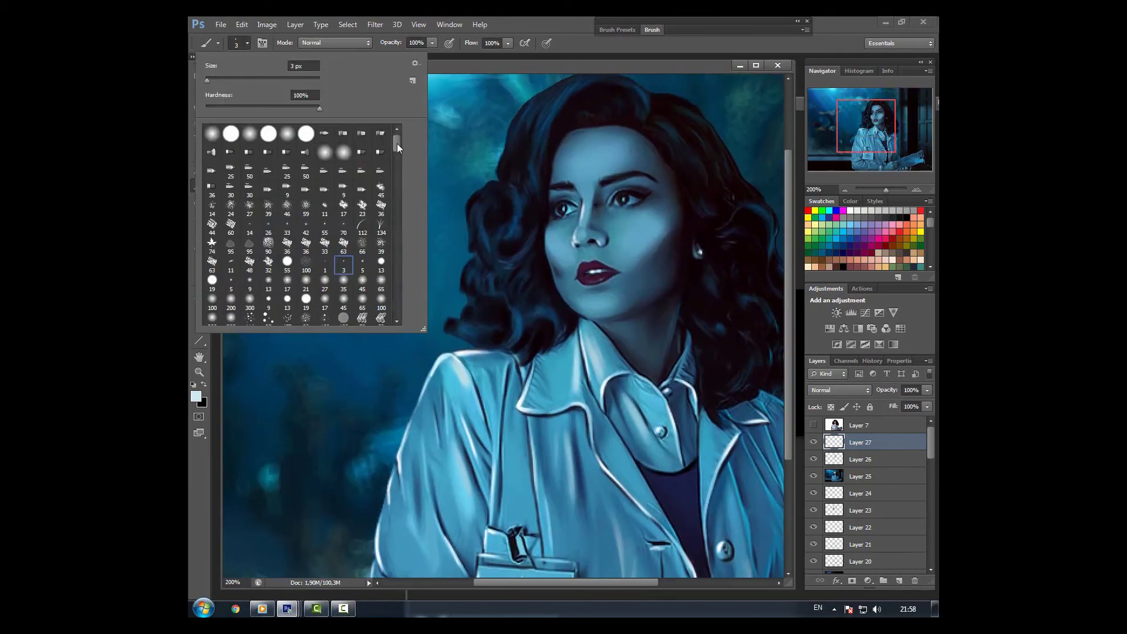
scroll(397, 144, down, 2)
double_click(270, 152)
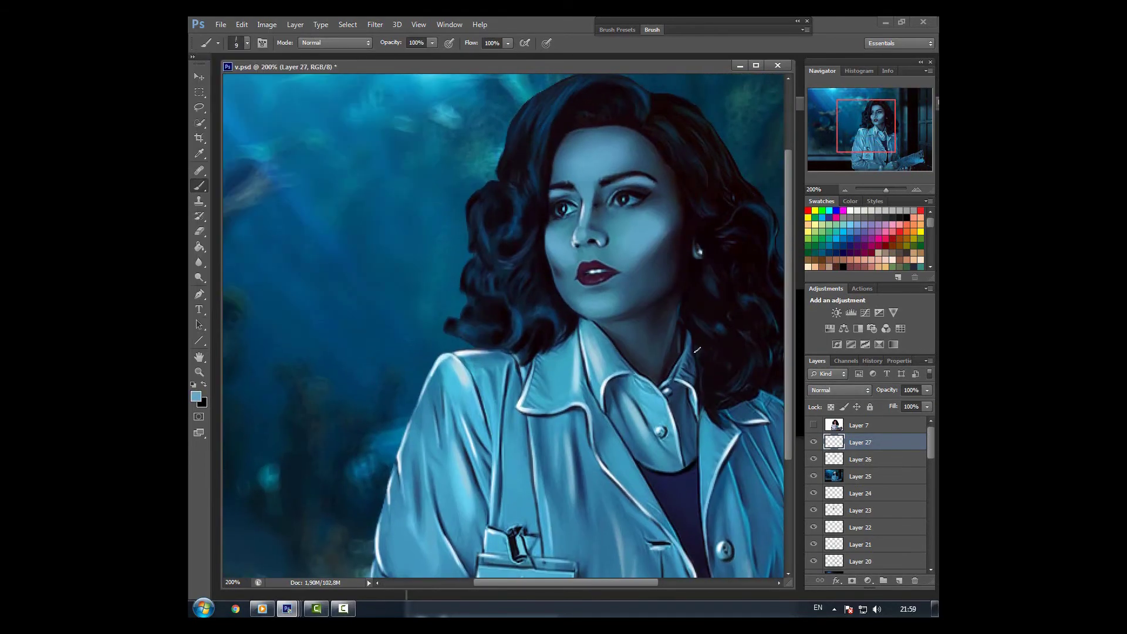
right_click(390, 120)
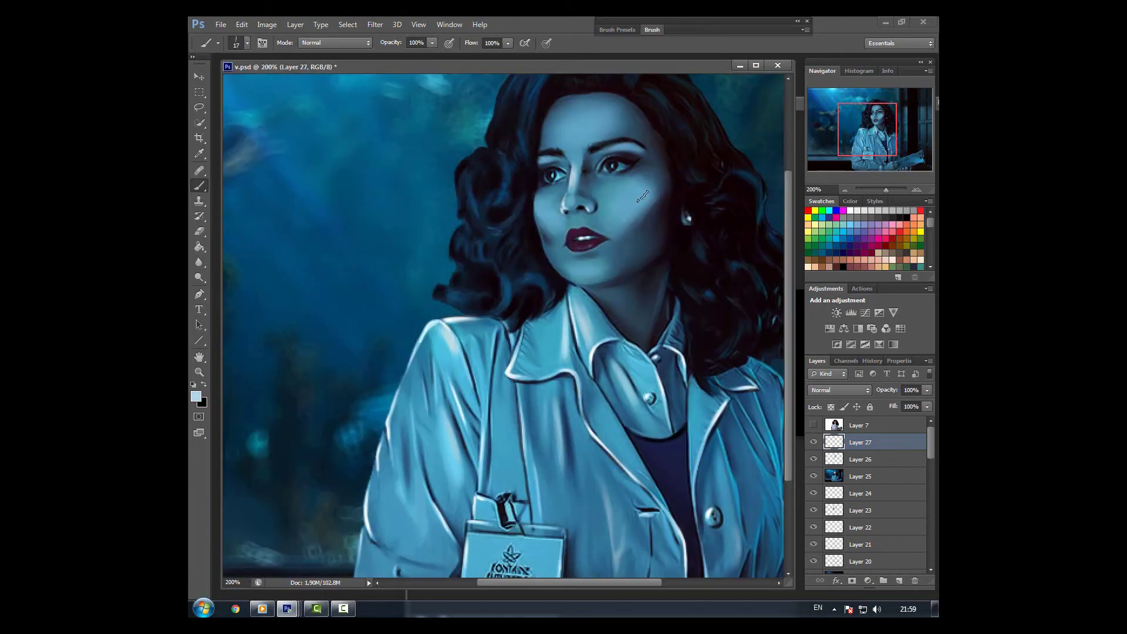
right_click(538, 218)
key(Escape)
Paint a pale highlight beneath the arched eyebrow with a small, fine brush.
click(247, 43)
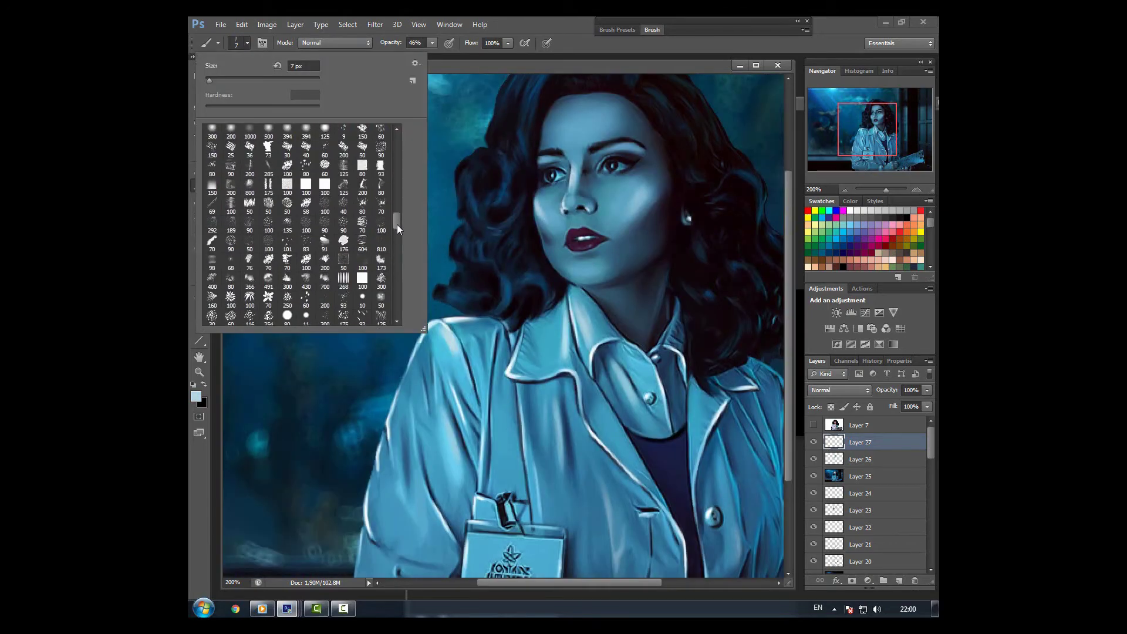
mouse_move(209, 80)
mouse_down()
mouse_move(235, 80)
mouse_move(199, 80)
mouse_up()
click(448, 310)
click(247, 43)
click(637, 154)
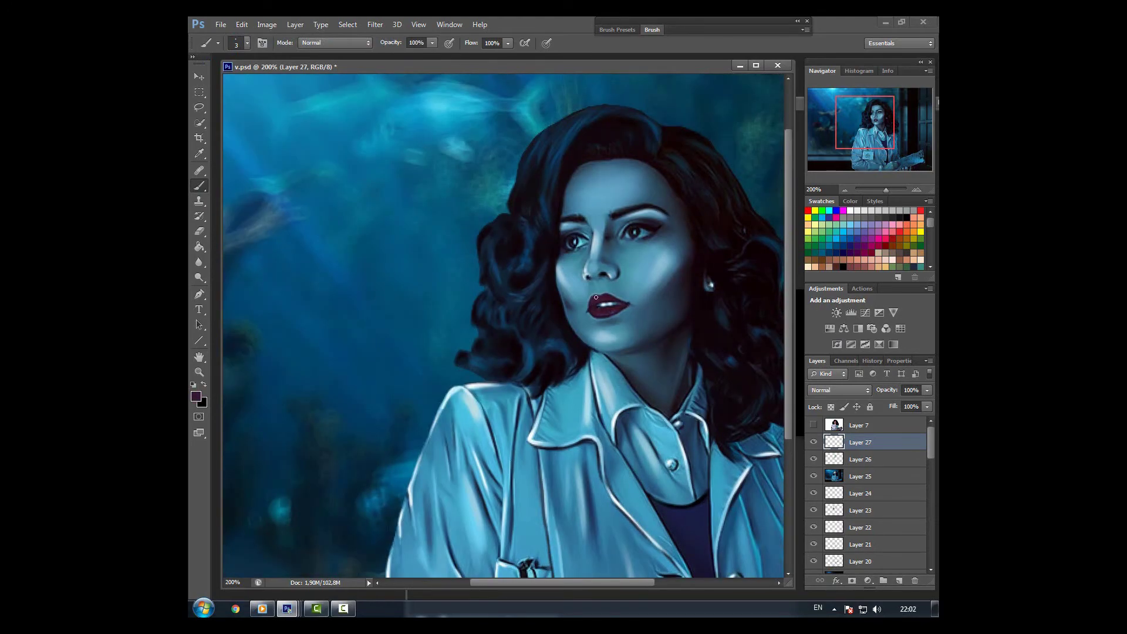
Sharpen the lips' outline and color with sampled dark lip tones, using the 3 px brush at full opacity.
alt+click(593, 294)
key(ctrl+plus)
key(ctrl+minus)
alt+click(590, 305)
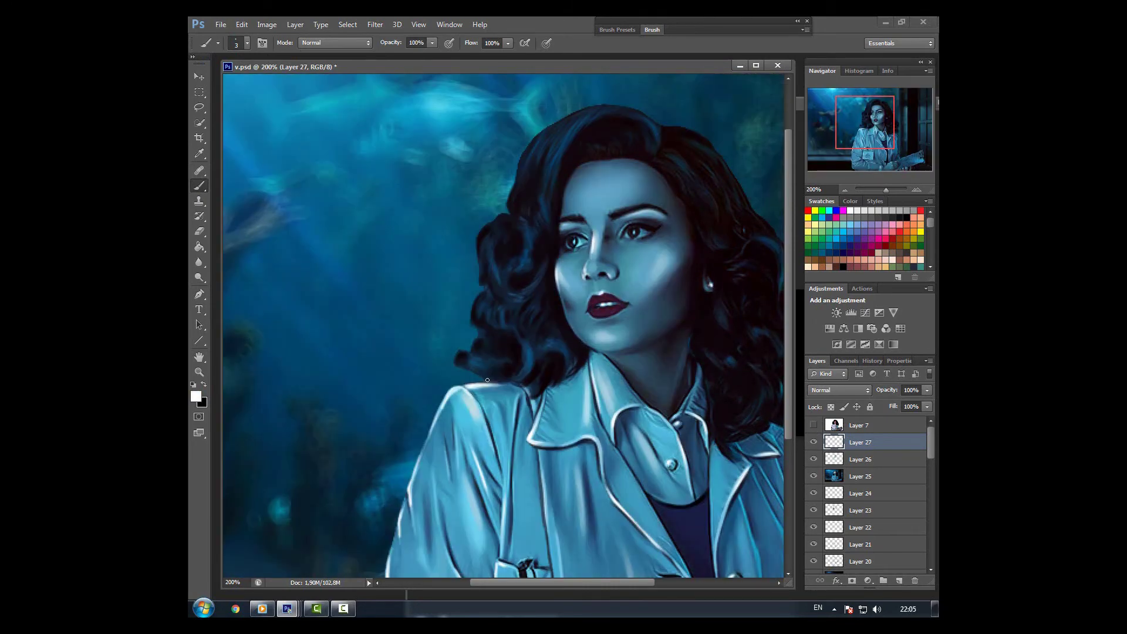
On a new top layer, refine the nose bridge and inner-eye area with sampled face tones, using the 3 px brush.
click(852, 211)
key(5)
key(5)
key(ctrl+shift+alt+n)
key(d)
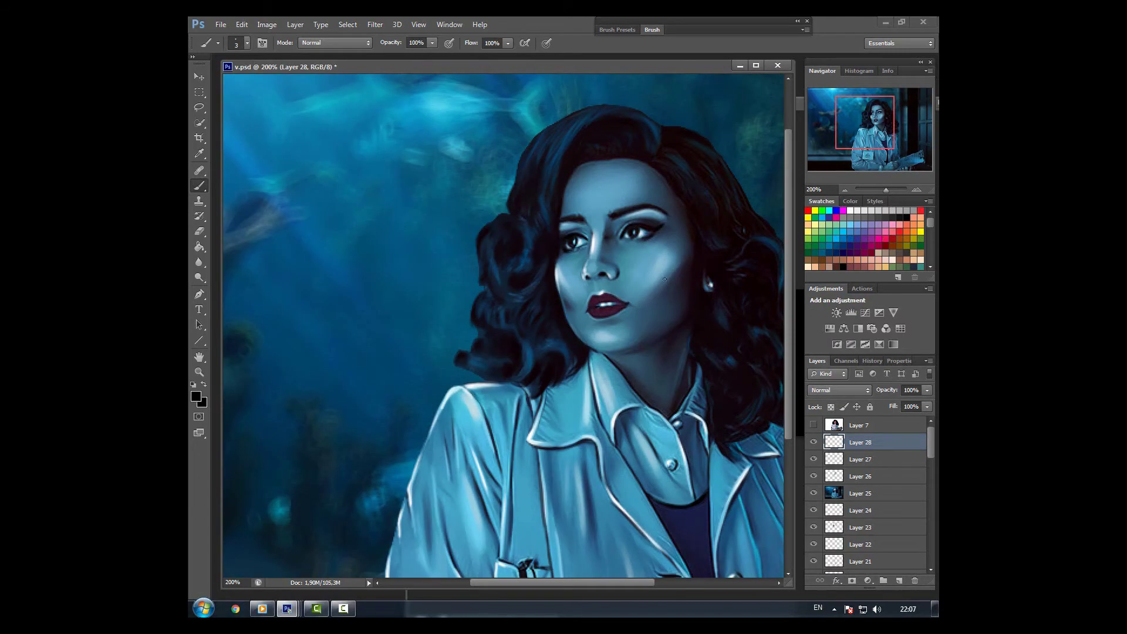
alt+click(586, 241)
alt+click(588, 256)
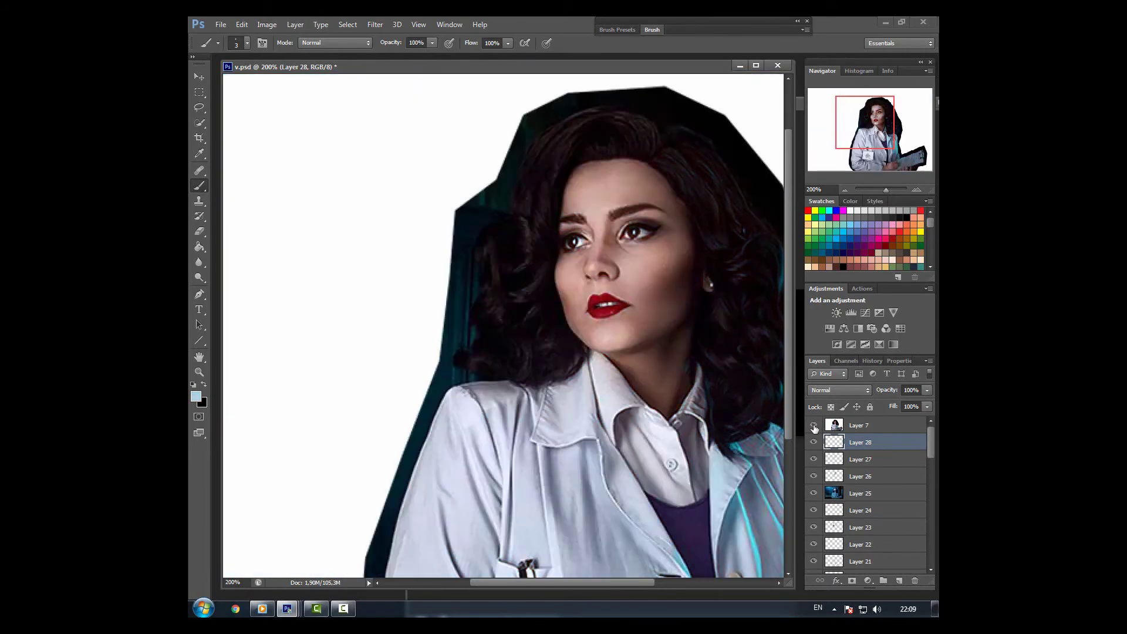
alt+click(594, 231)
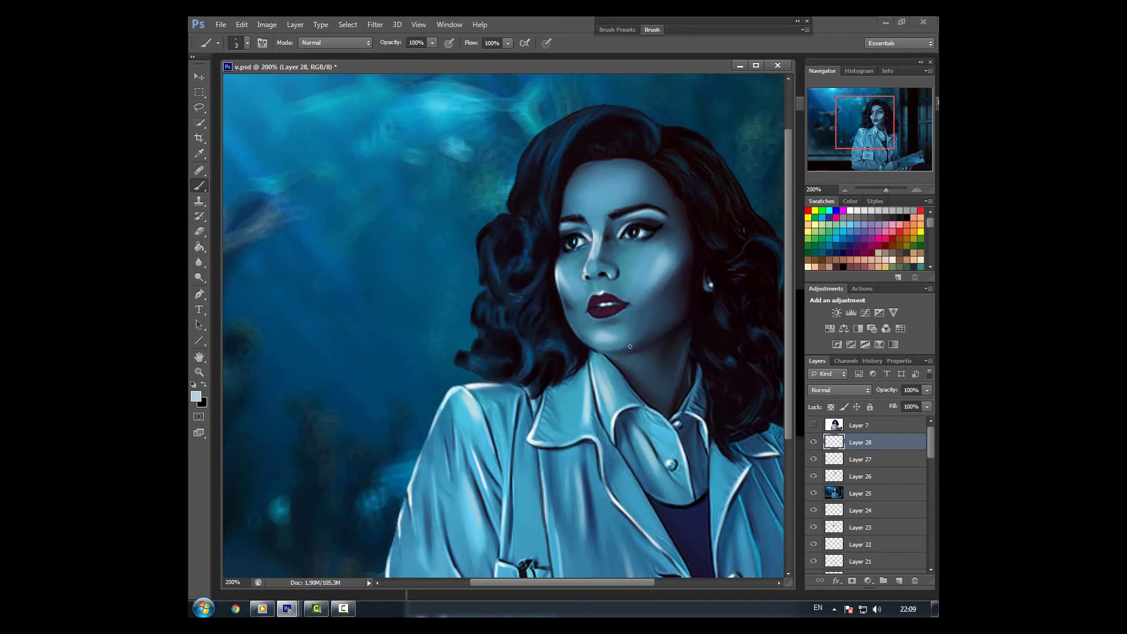
alt+click(590, 247)
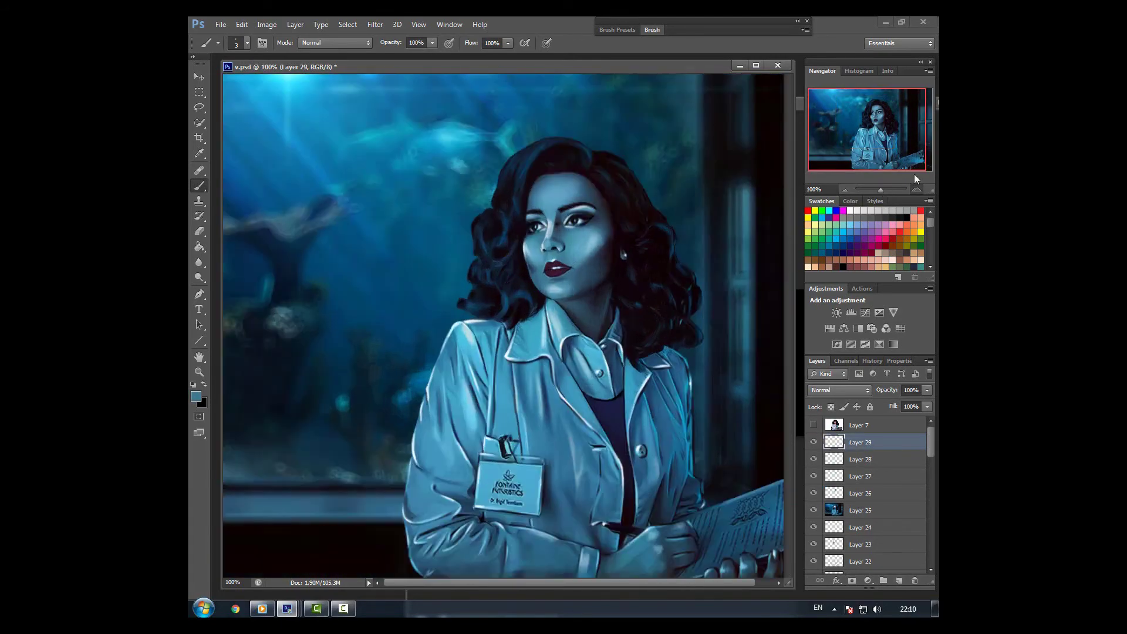
On another new layer, paint small white highlights on the lips and cheekbone with the 3 px brush at full opacity.
click(247, 42)
key(ctrl+shift+alt+n)
key(Escape)
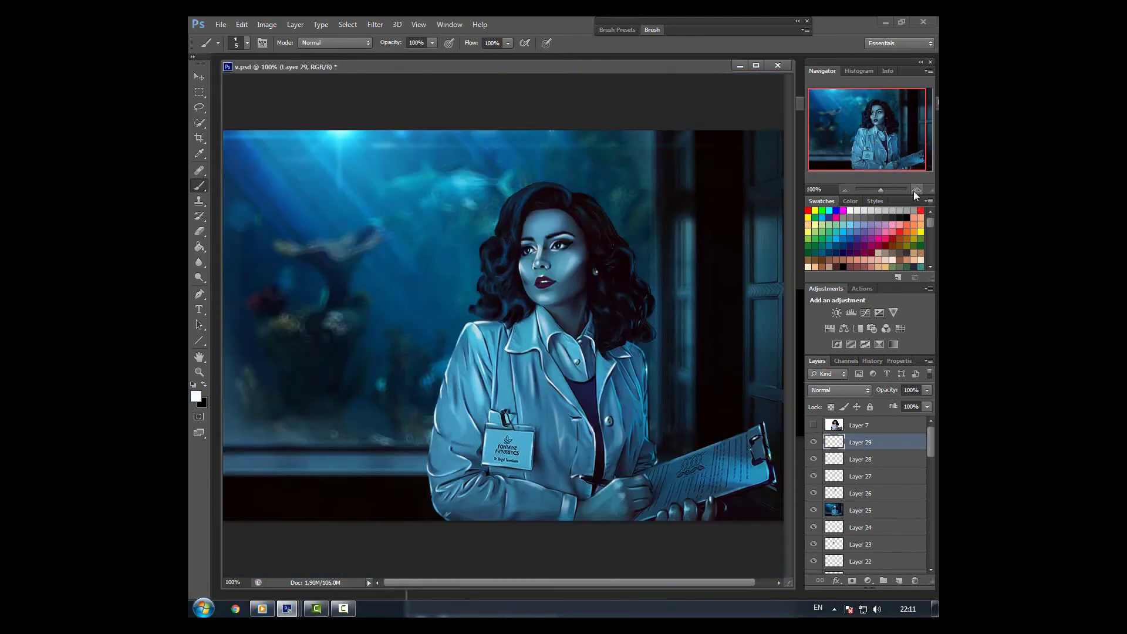
click(247, 43)
key(Escape)
click(814, 425)
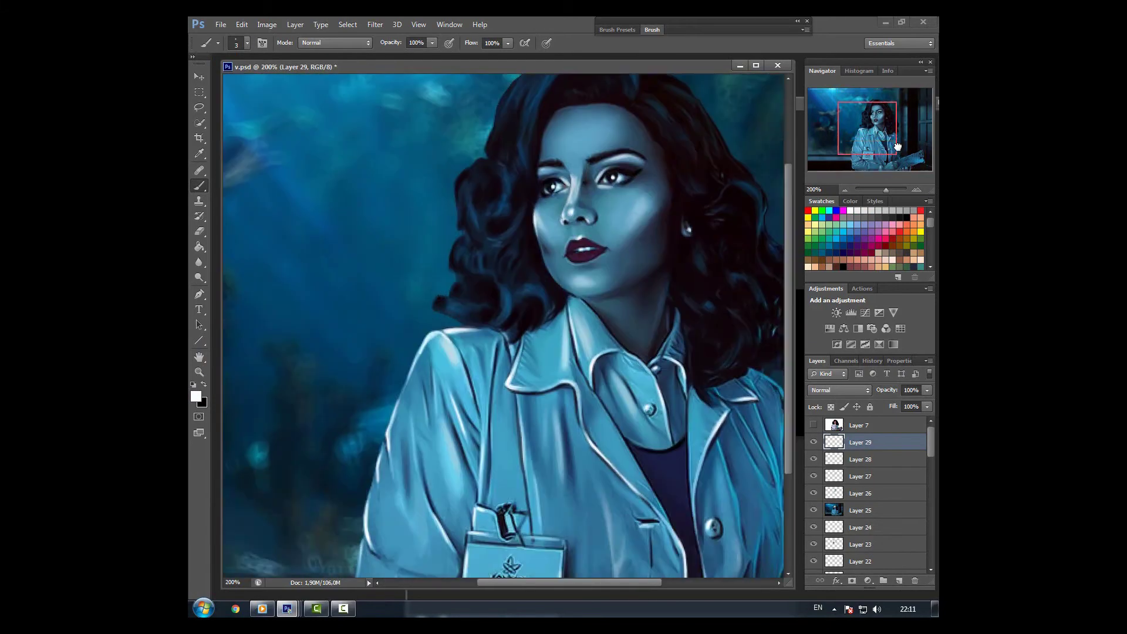
click(814, 425)
click(845, 189)
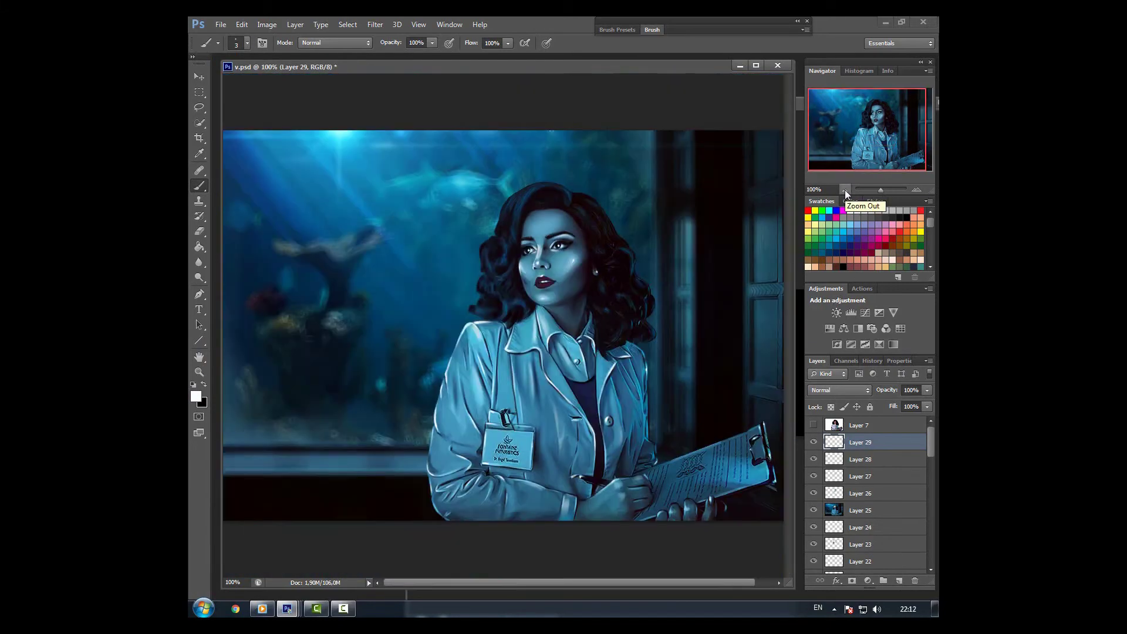
scroll(607, 283, up, 3)
key(bracketleft)
key(bracketleft)
click(247, 43)
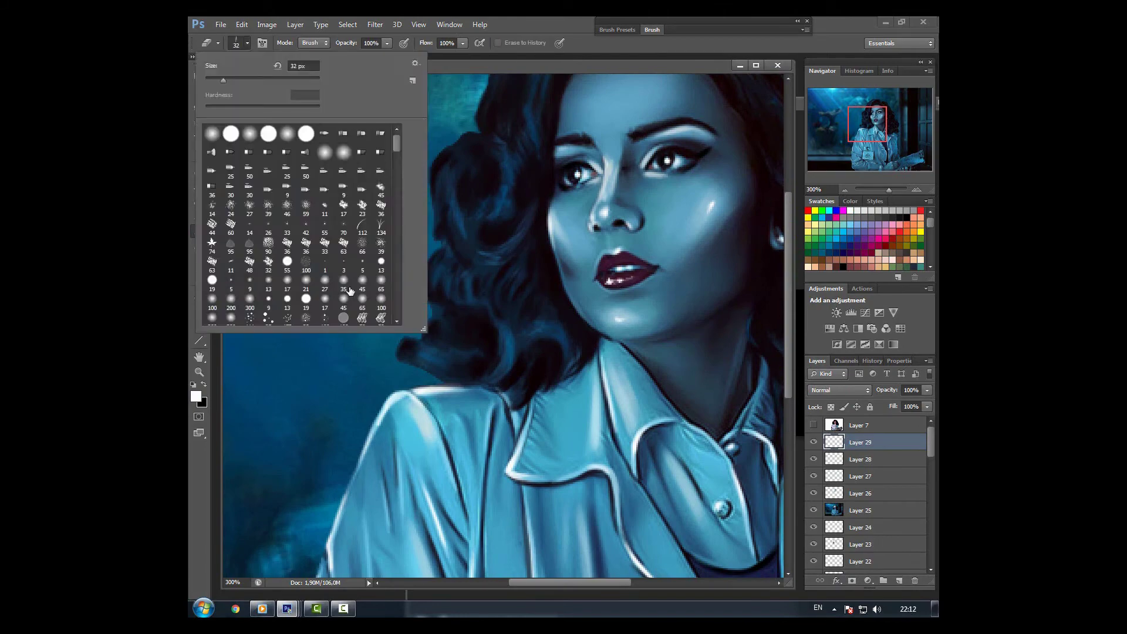
key(Escape)
click(845, 190)
Save the layered document in Photoshop format and stamp all visible layers into a new top layer.
key(ctrl+shift+s)
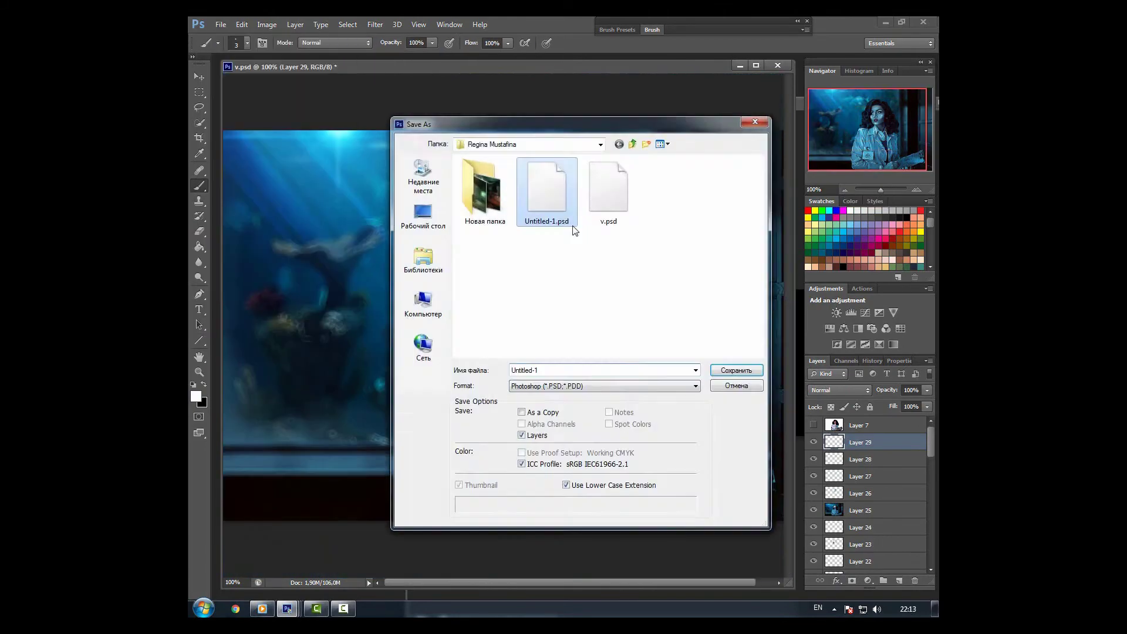
key(Return)
key(ctrl+alt+shift+e)
On a new layer, paint fine black strands and loose curls around the outline of the hair with 7 px and 5 px brushes.
click(247, 43)
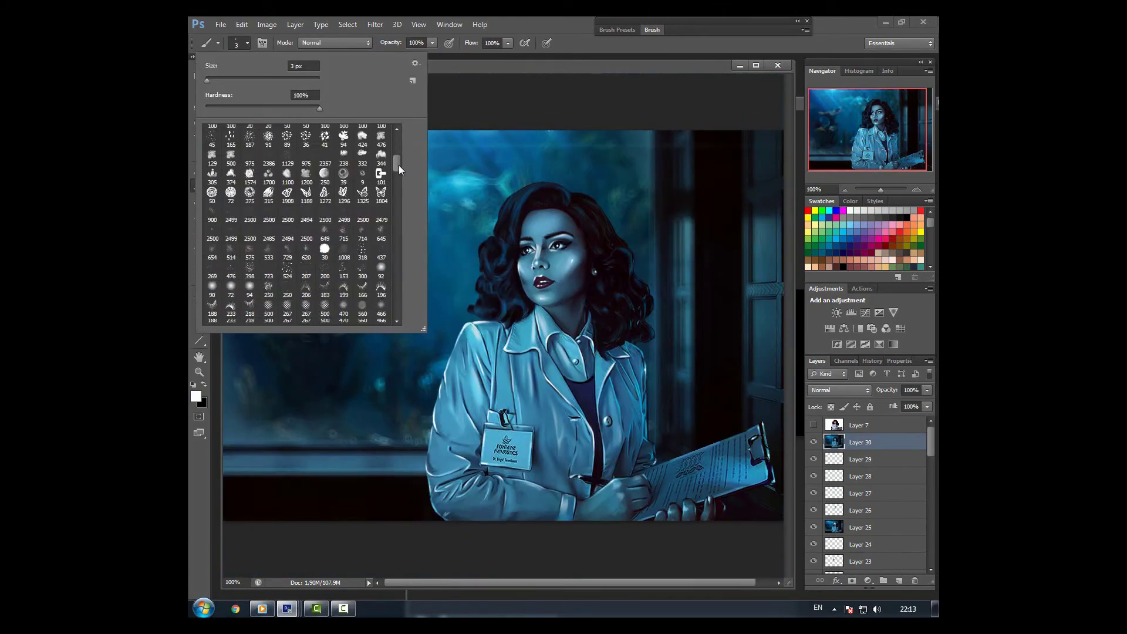
click(344, 247)
key(Return)
key(x)
key(ctrl+alt+shift+n)
click(813, 424)
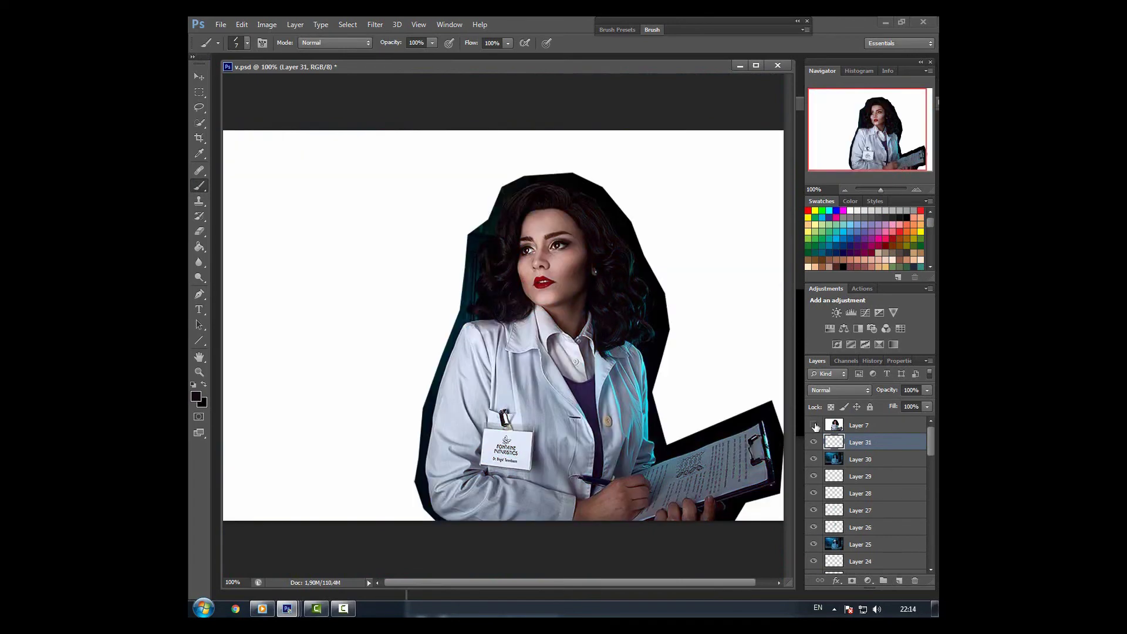
click(813, 425)
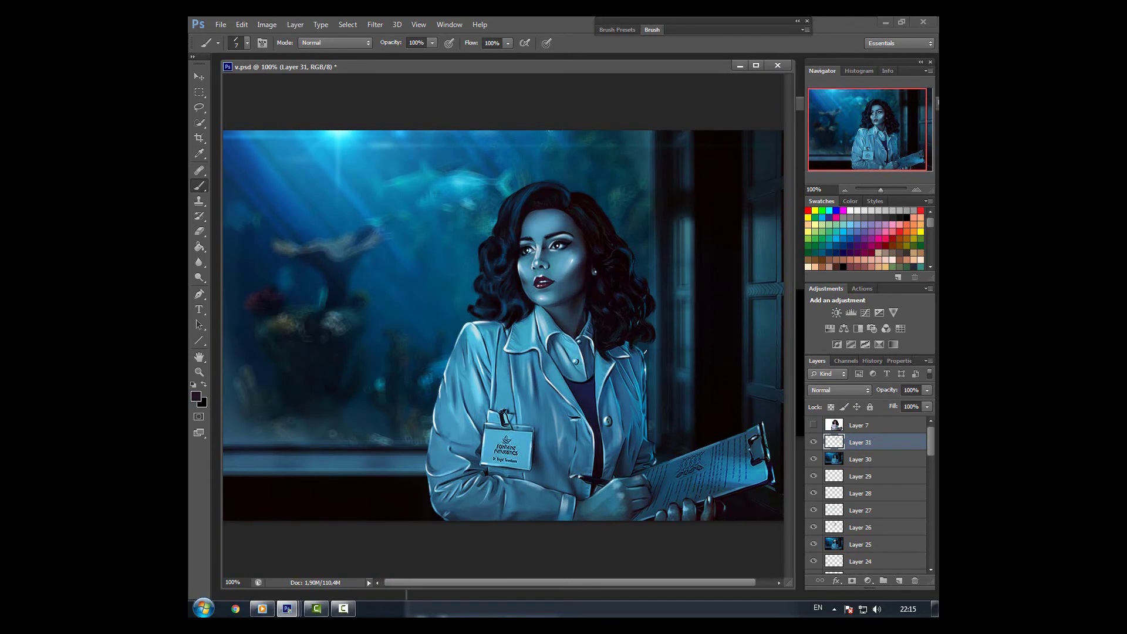
click(247, 43)
double_click(235, 126)
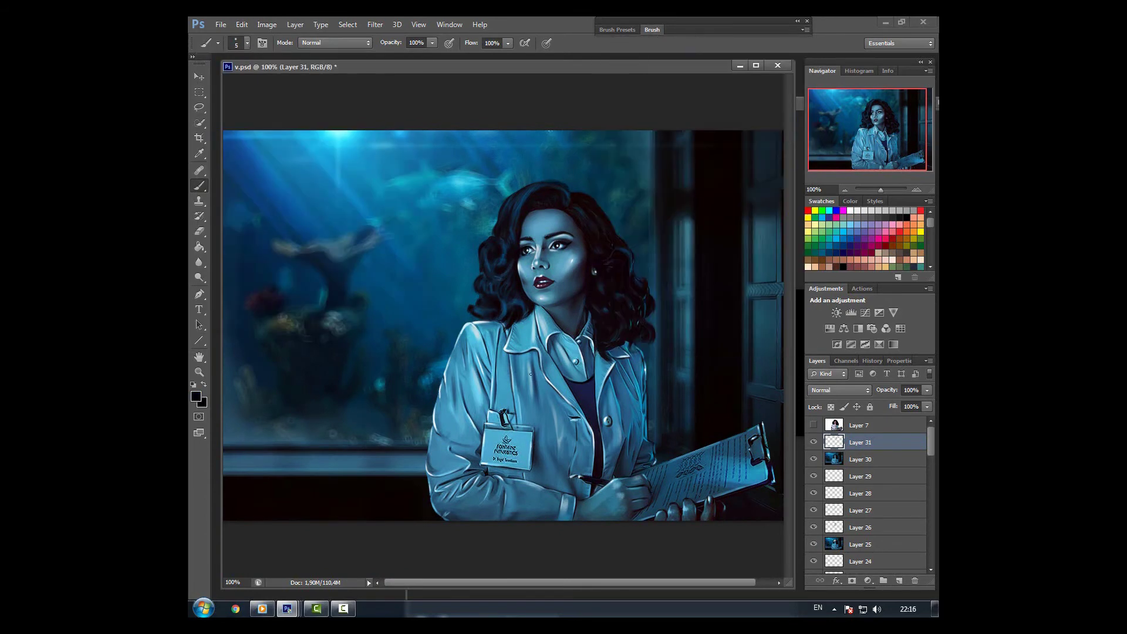
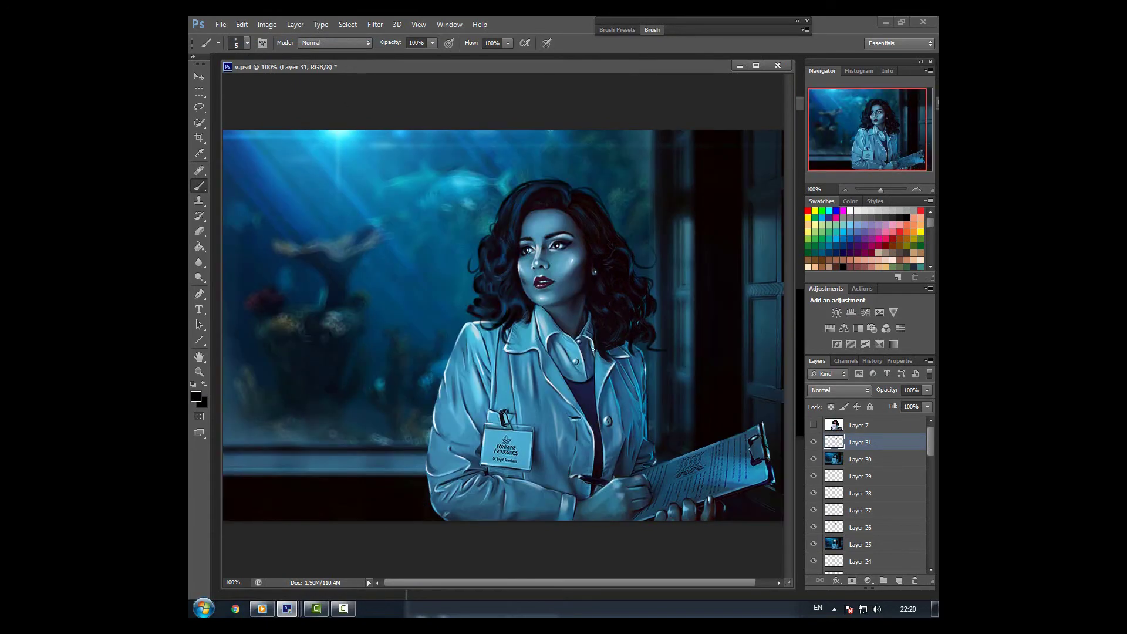
scroll(493, 285, up, 1)
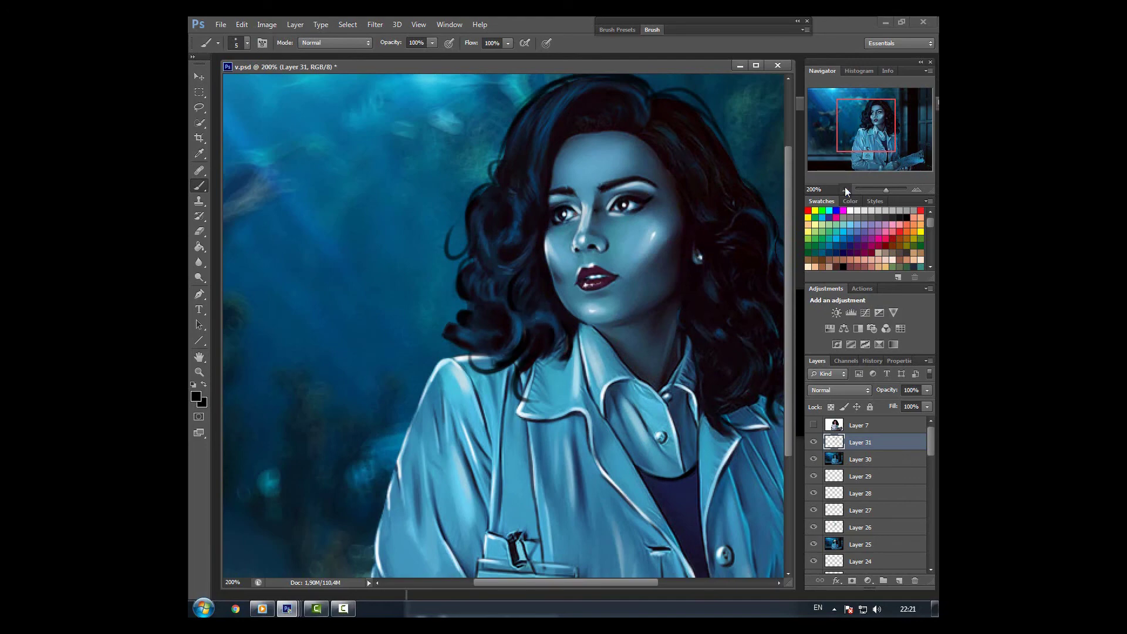
click(814, 426)
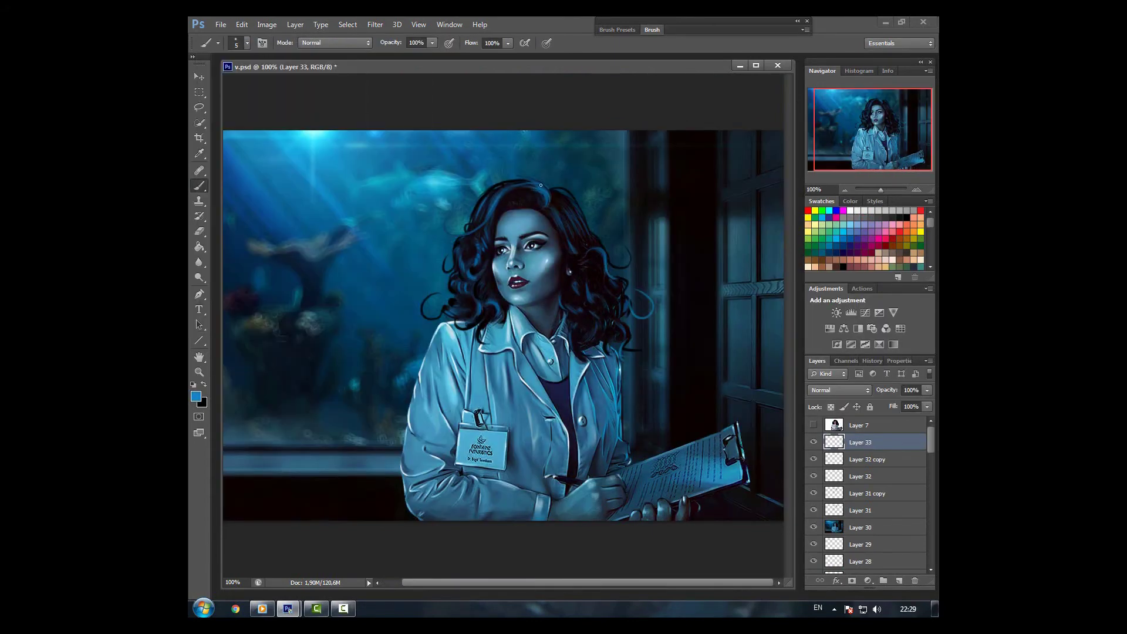
Paint blue strands and loose curls through and around the hair with sampled blue tones, using the 5 px brush on Layer 33.
click(242, 24)
click(264, 34)
right_click(341, 340)
key(Escape)
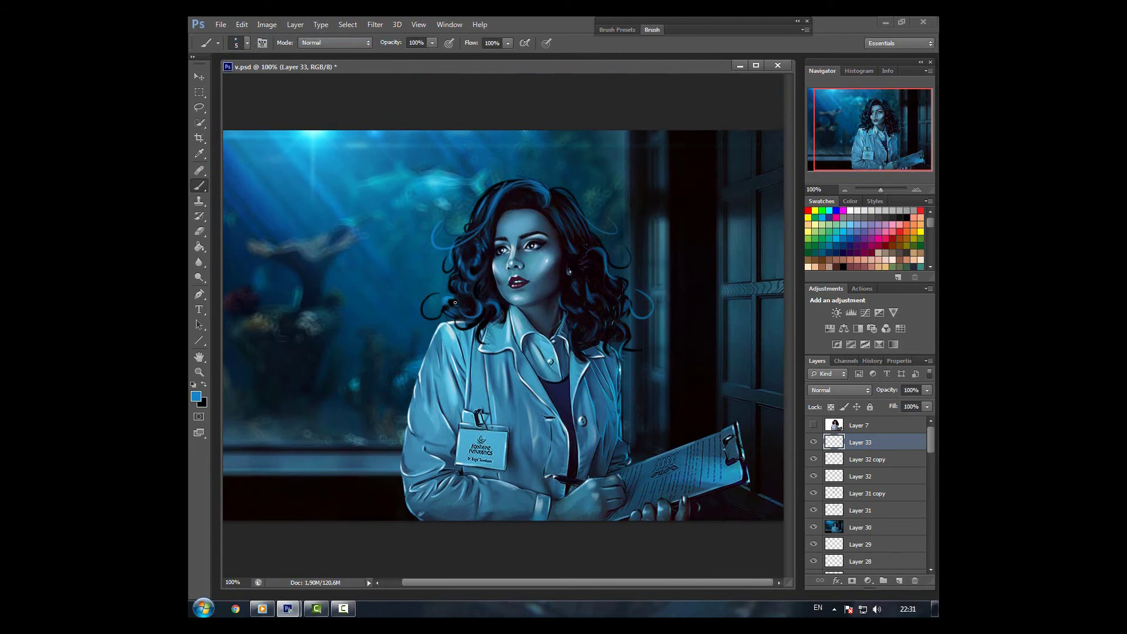
alt+click(501, 187)
right_click(362, 298)
key(Escape)
click(248, 43)
key(Escape)
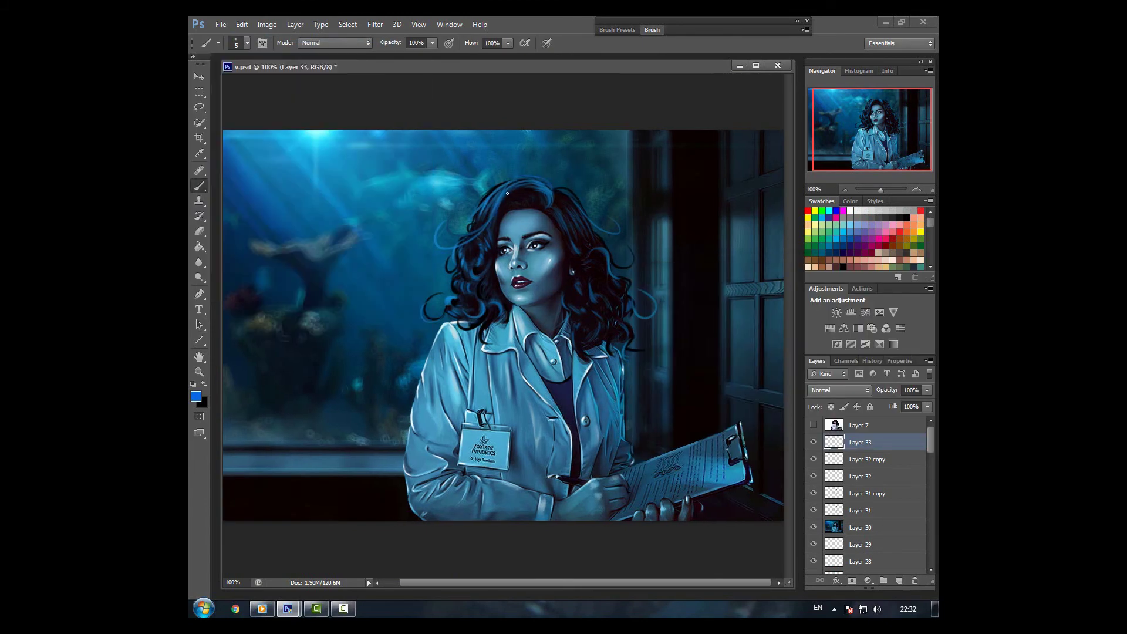
Brighten the blue strands along the crown of the hair with a lighter blue, using the 5 px brush.
click(195, 396)
click(906, 281)
scroll(473, 233, up, 1)
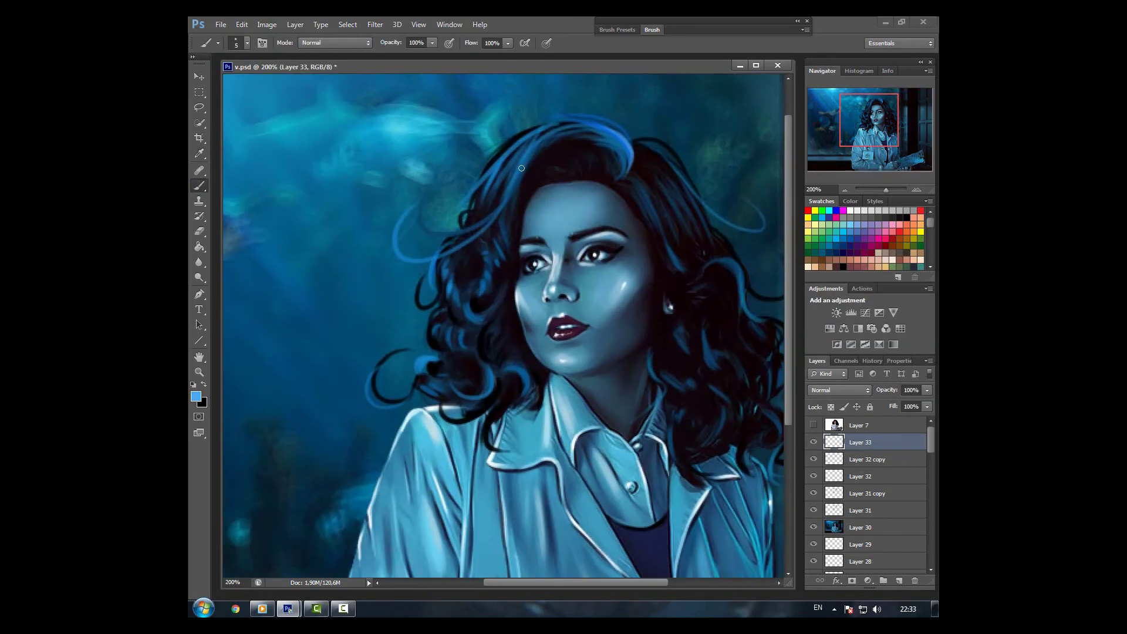
Duplicate Layer 33 with the blue strands to strengthen them.
scroll(364, 475, down, 1)
right_click(881, 442)
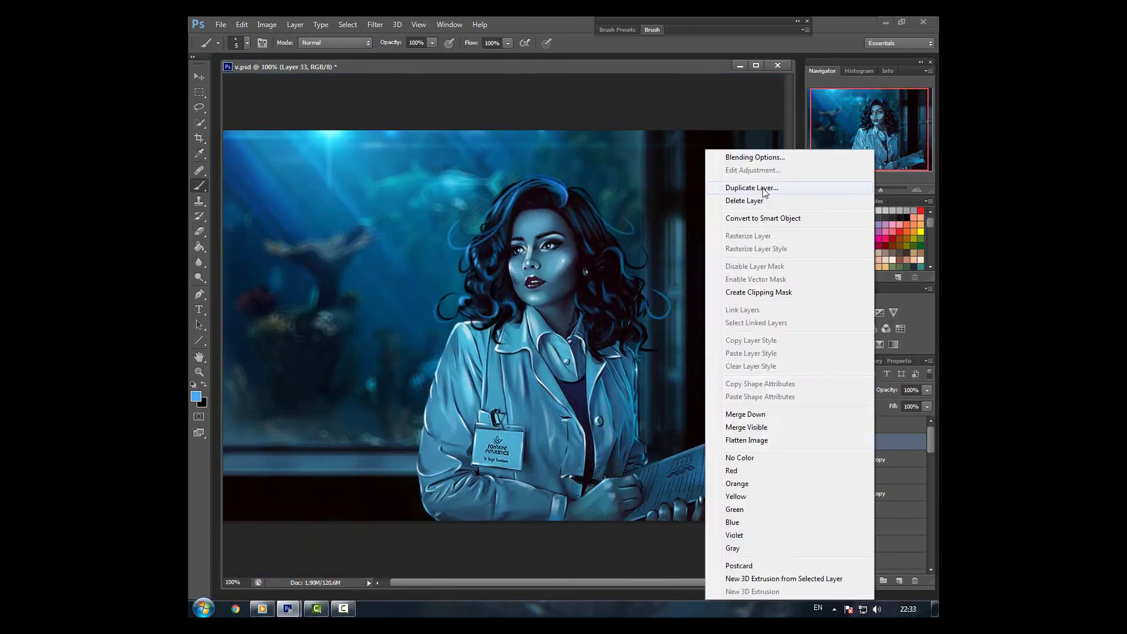
click(757, 185)
key(Return)
On a new top layer, paint tiny white glints along the blue strands and curls with a 3 px brush.
click(852, 210)
key(ctrl+shift+alt+n)
key(ctrl+plus)
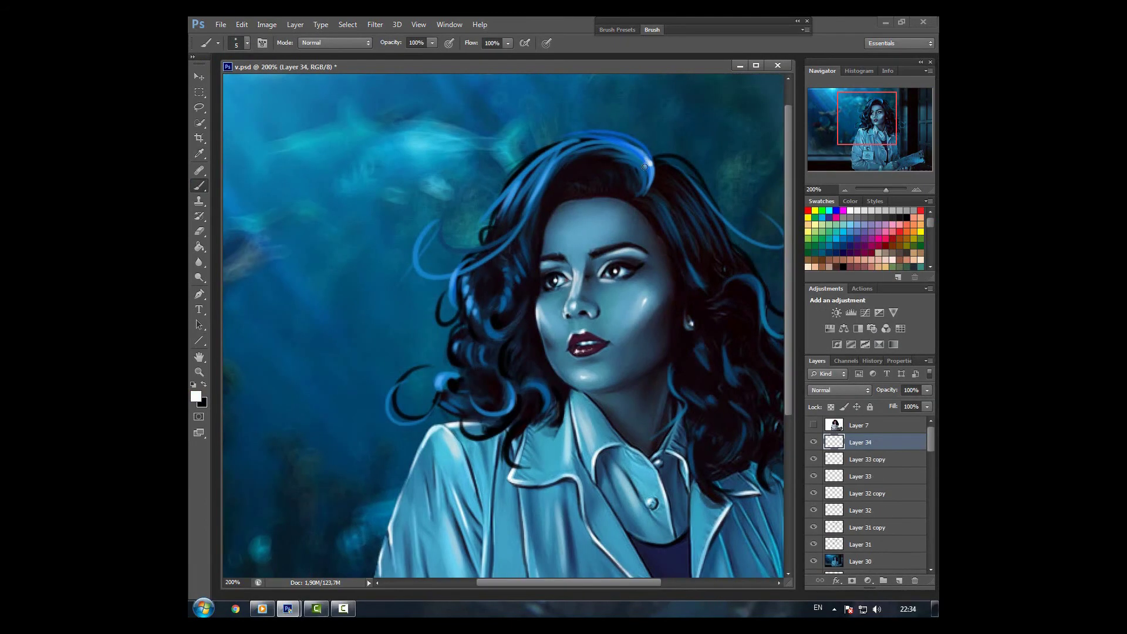
key(bracketleft)
key(bracketleft)
drag(466, 290, 477, 284)
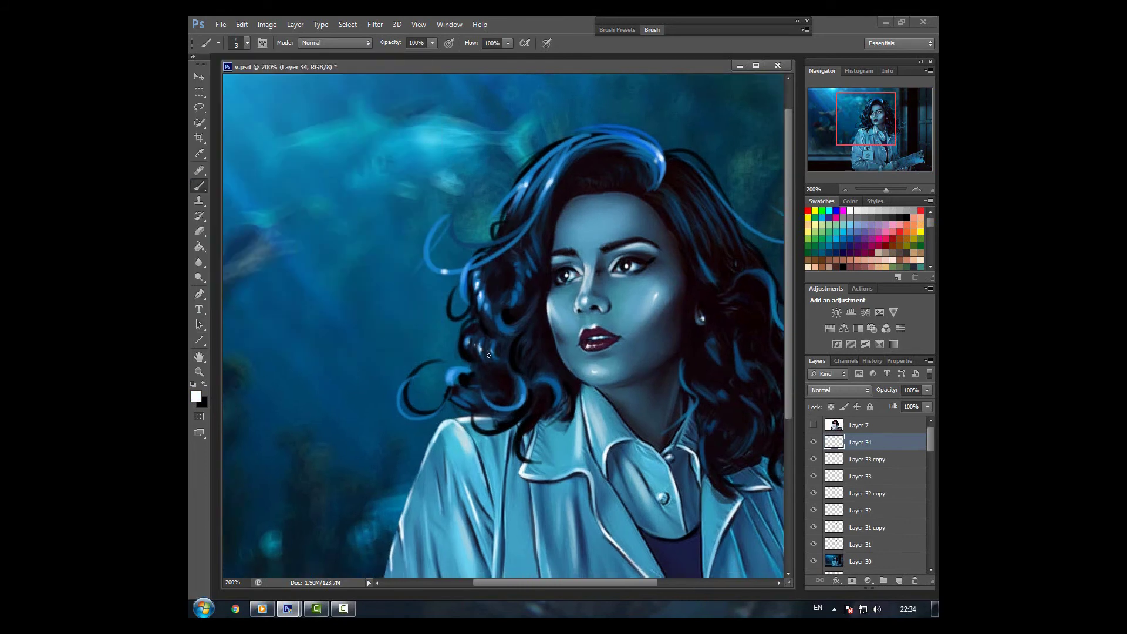
drag(717, 218, 616, 183)
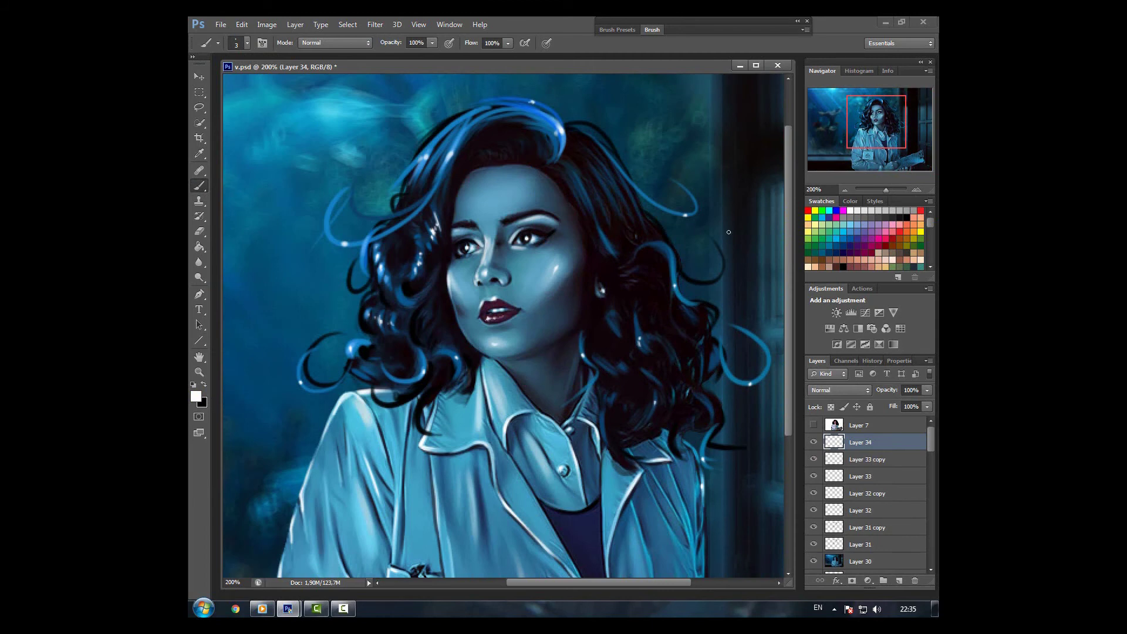
key(ctrl+minus)
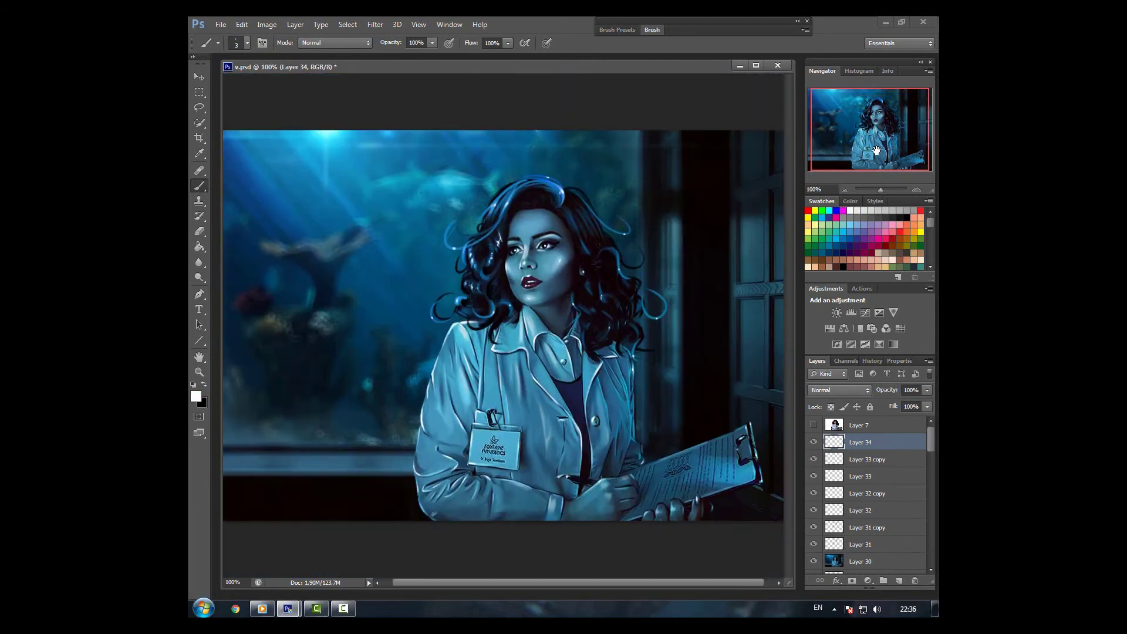
On a new Screen layer, paint soft blue glows around the hair, coat and clipboard with 200 and 100 px brushes at 26%, 63% and 30% opacity.
right_click(428, 307)
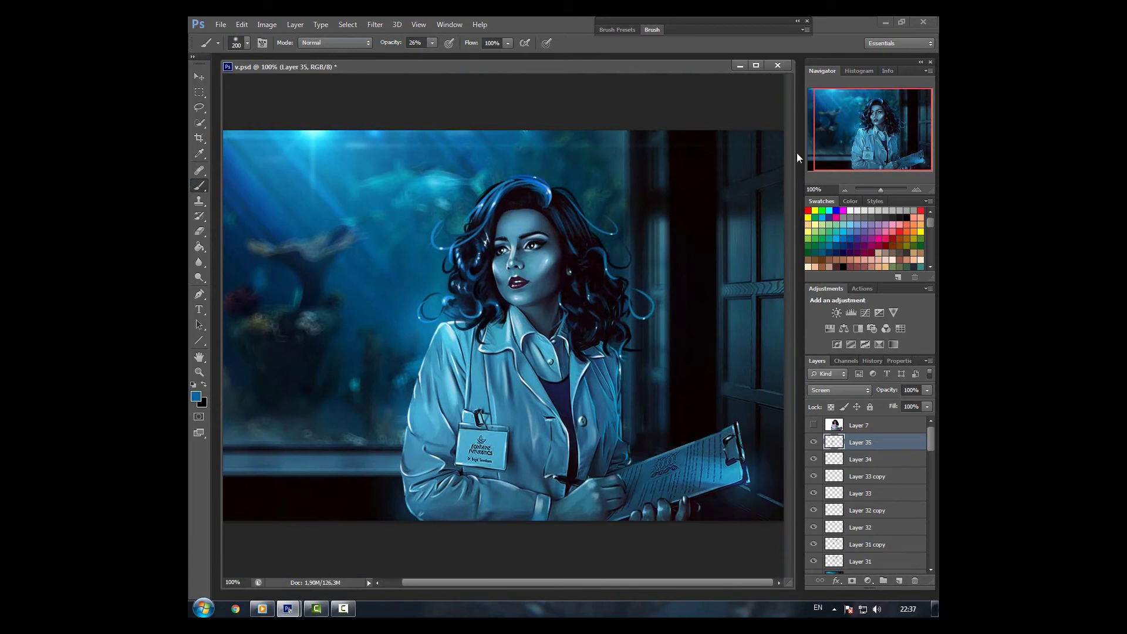
key(bracketleft)
key(bracketleft)
key(bracketleft)
key(bracketleft)
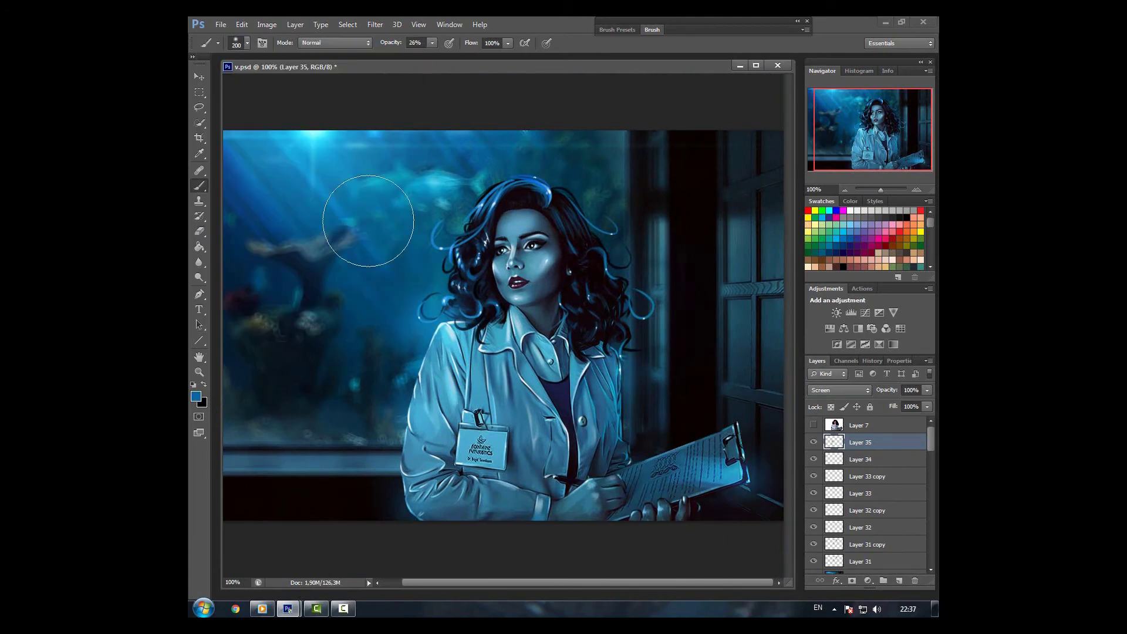
alt+click(358, 153)
key(6)
key(3)
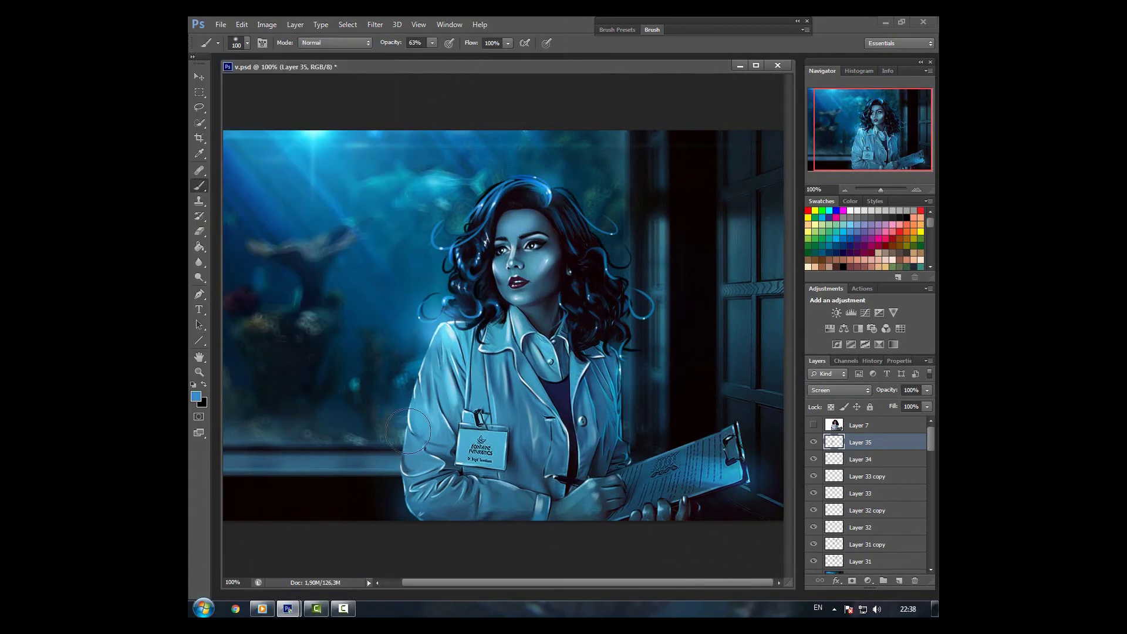
key(3)
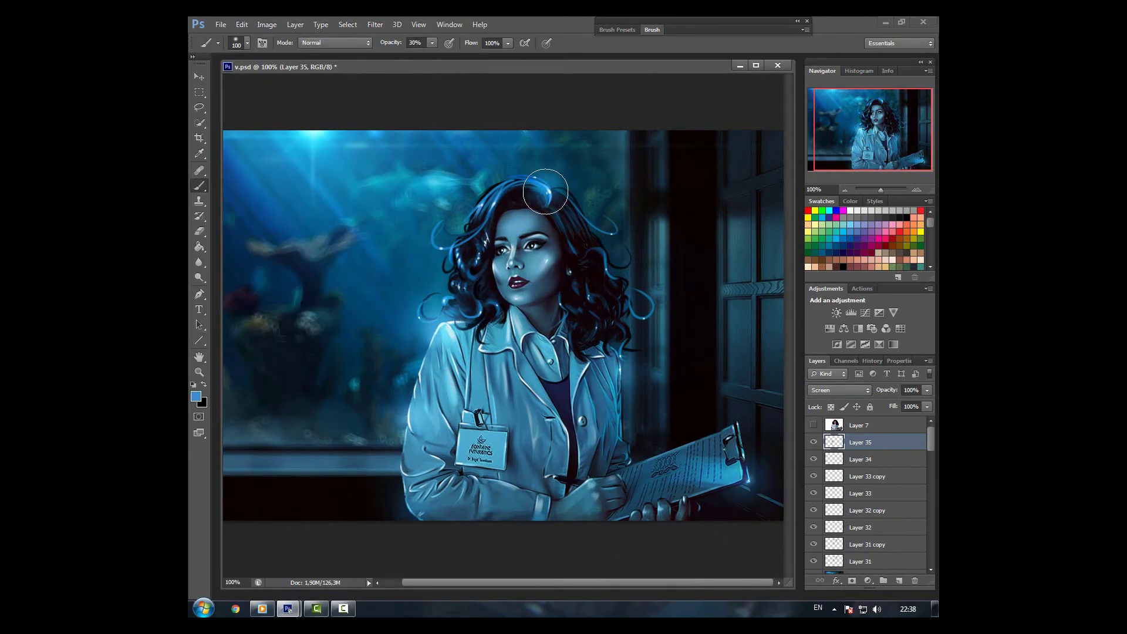
Open the water image blue_wiggles_by_exposethebeauty-d6203s7.jpg and bring a resized copy onto the portrait as the top layer.
mouse_move(355, 612)
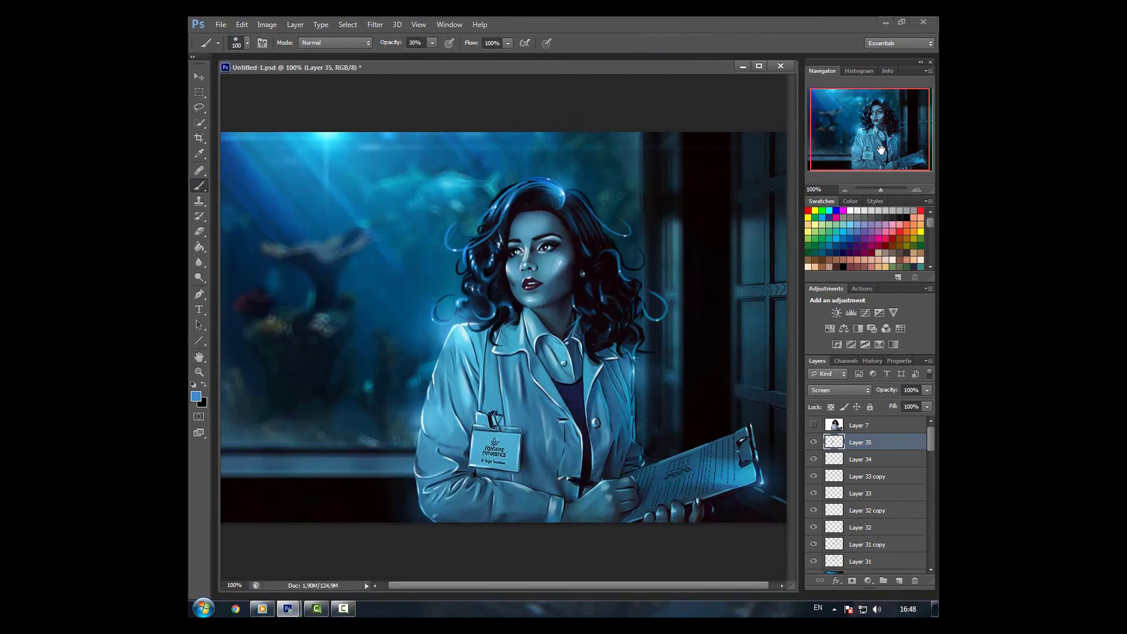
key(ctrl+minus)
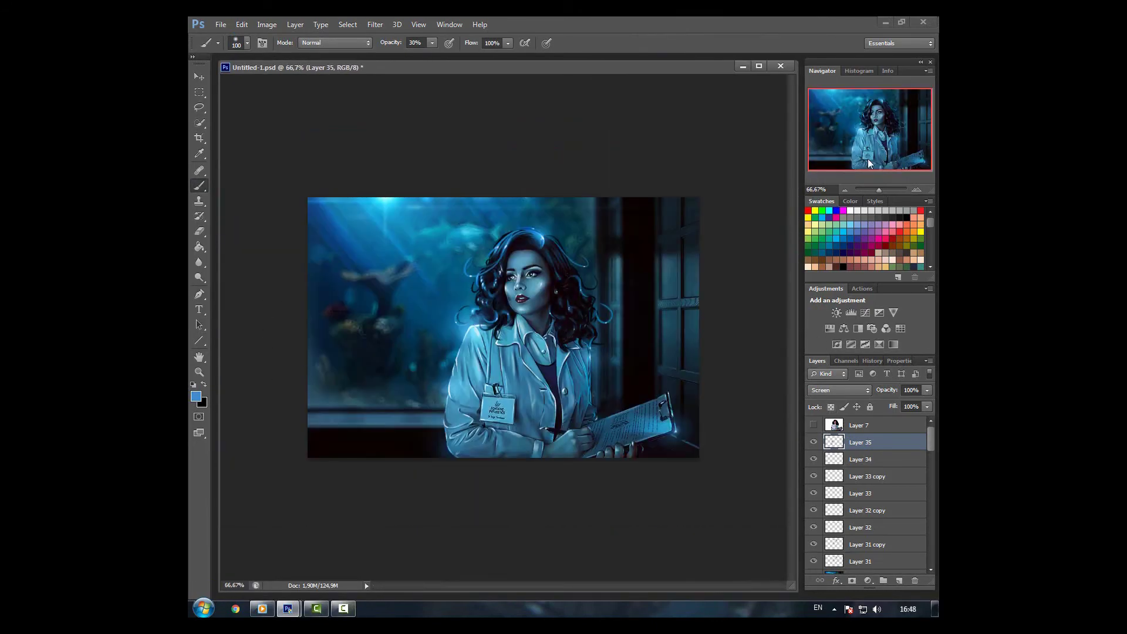
key(ctrl+o)
double_click(549, 286)
key(ctrl+alt+i)
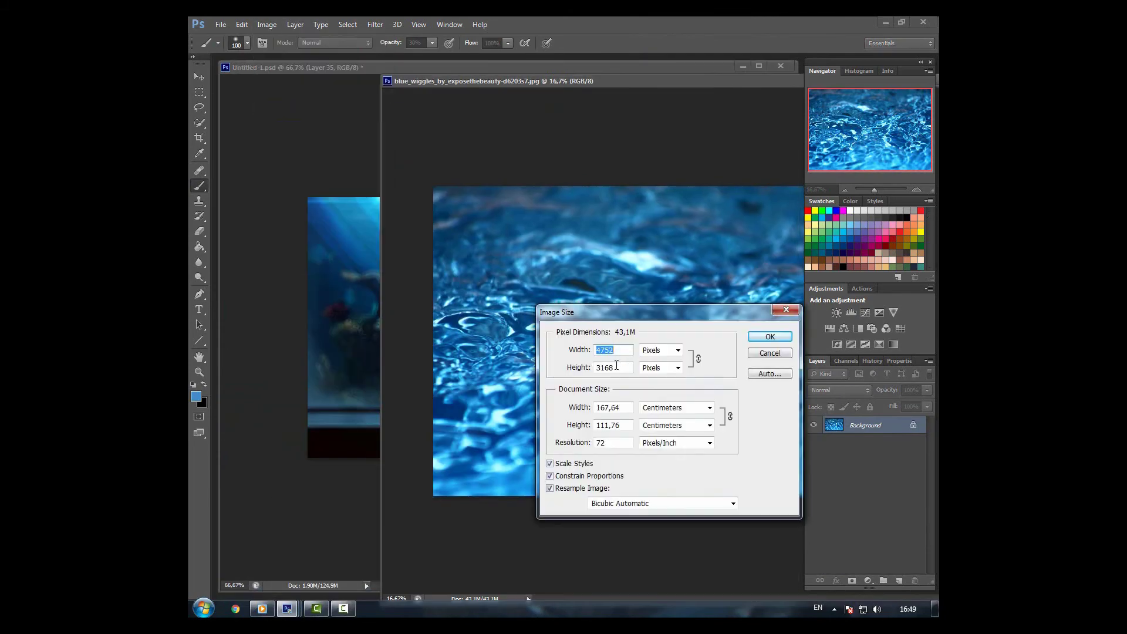
key(Return)
key(v)
drag(620, 317, 552, 285)
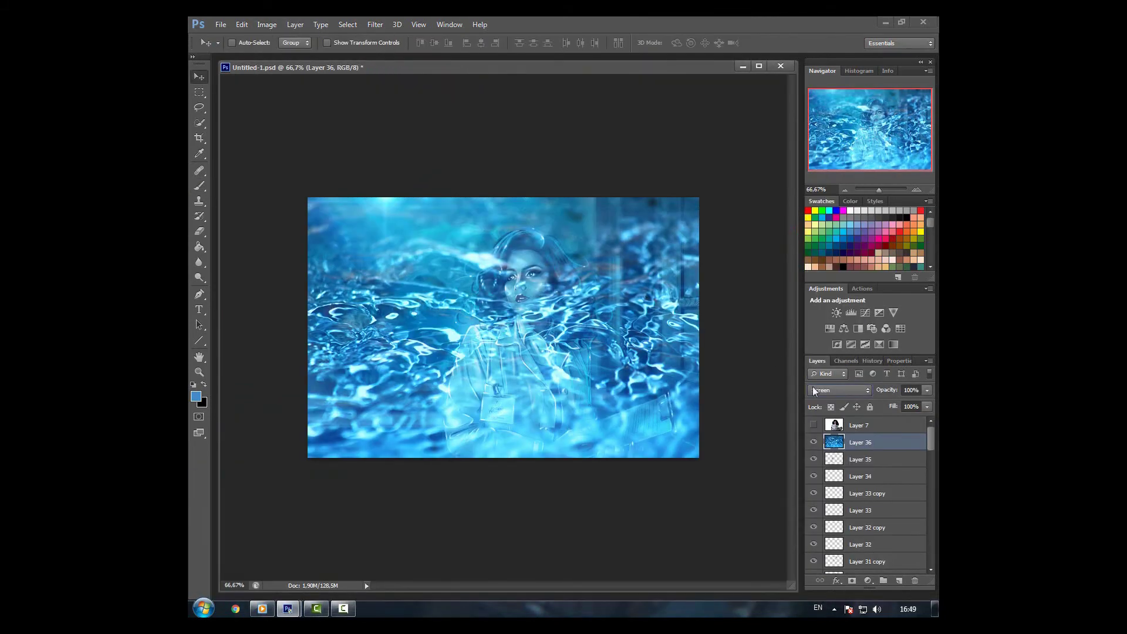
Blend the water layer in Soft Light at 30% opacity and erase it over the woman.
click(840, 390)
click(835, 203)
click(839, 390)
click(845, 392)
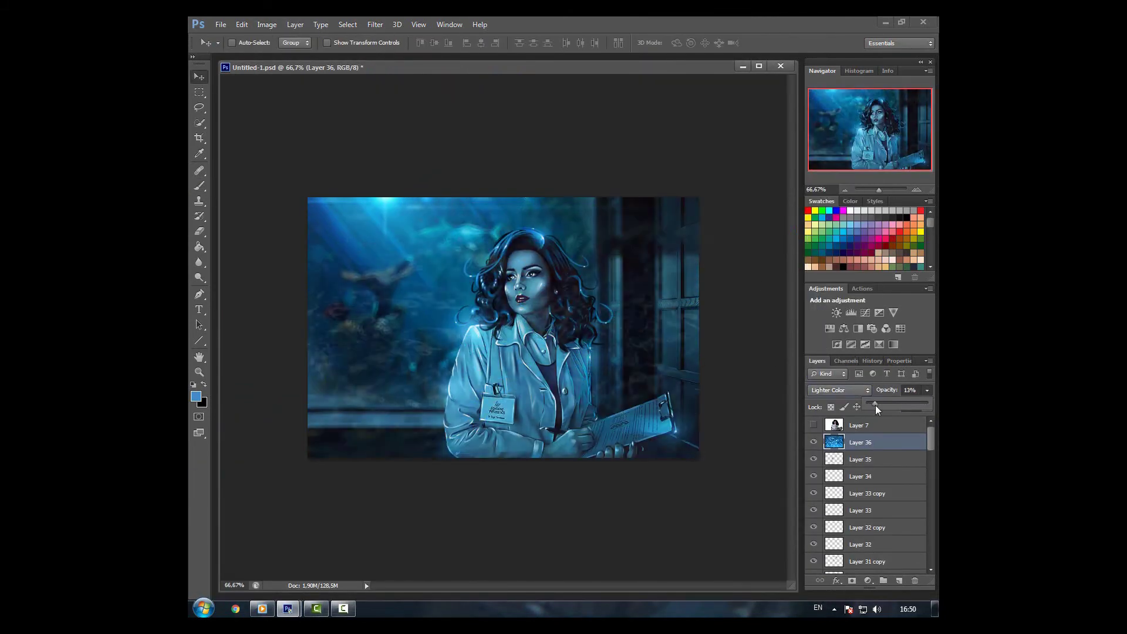
click(929, 405)
drag(935, 403, 893, 406)
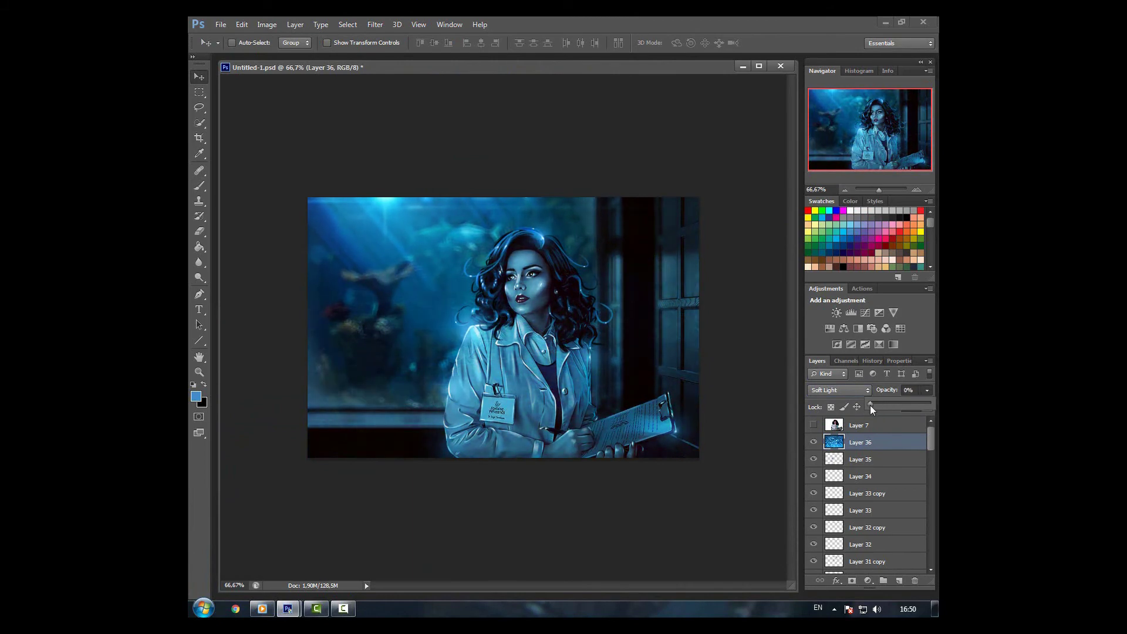
key(e)
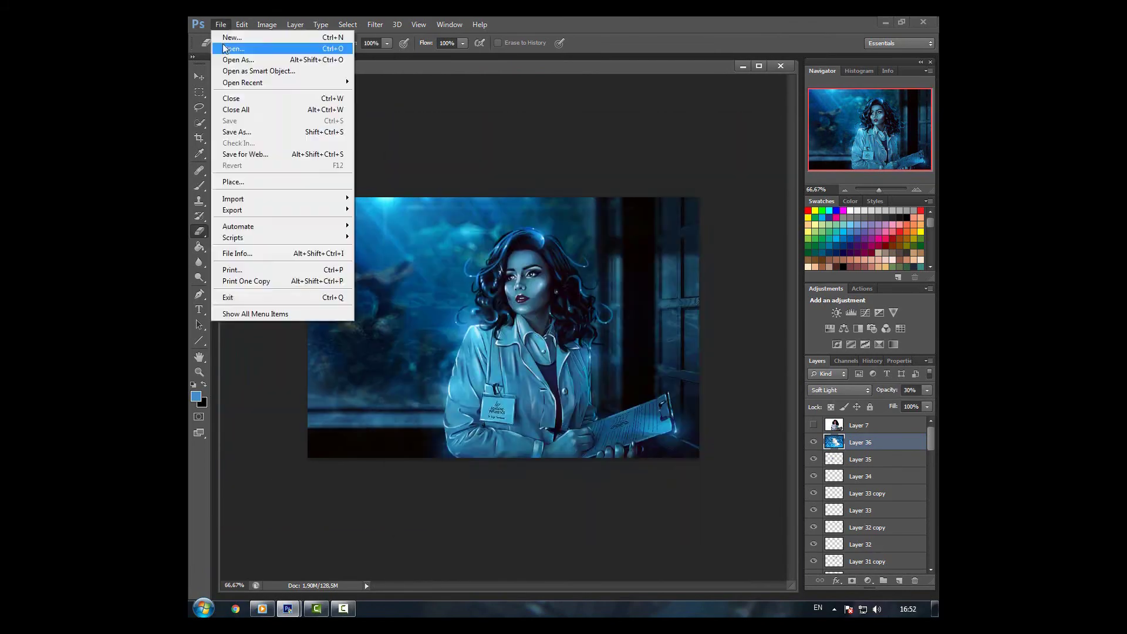
Open a dark bokeh sparkle image, bring it onto the portrait as the top layer and blend it in Screen.
click(225, 48)
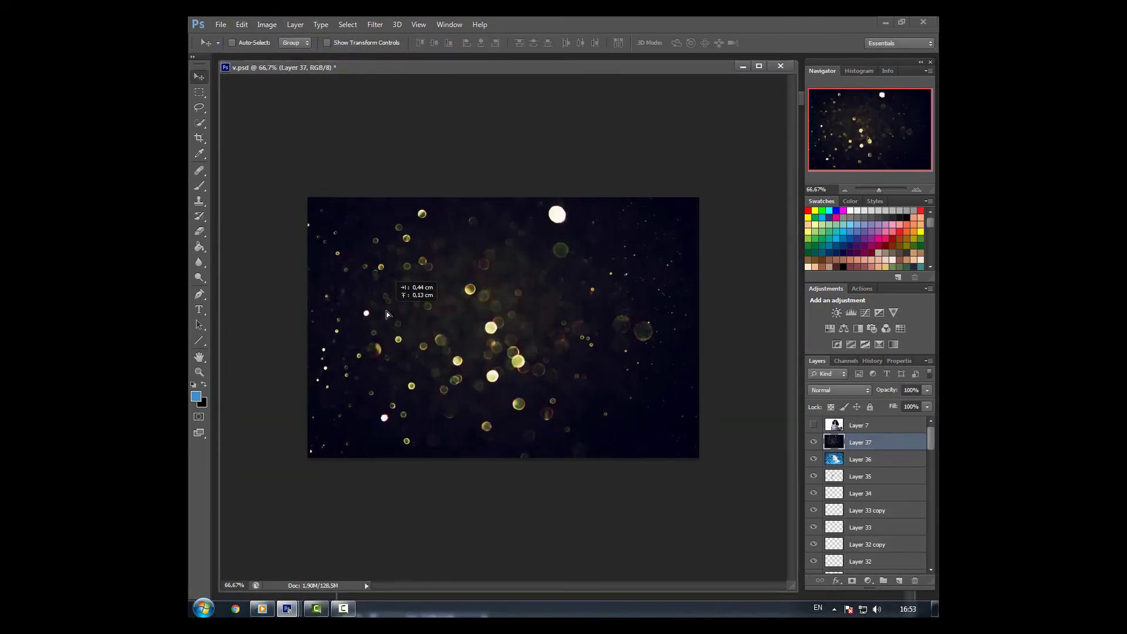
click(840, 390)
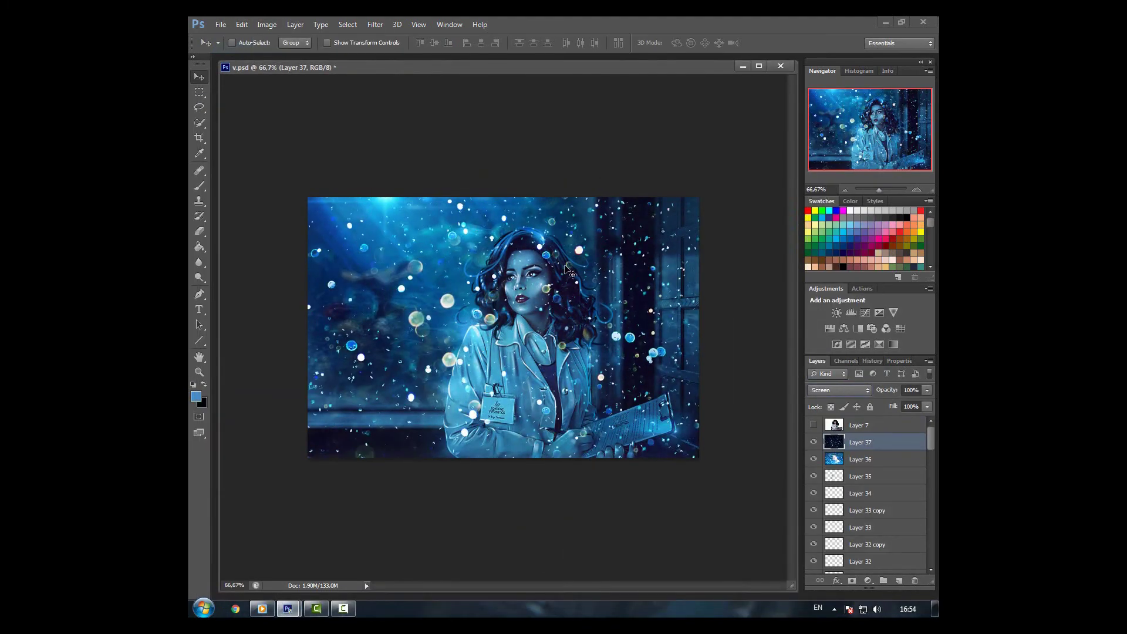
Delete the sparkles over the woman and the dark door area using elliptical selections with a 100 px feather.
key(m)
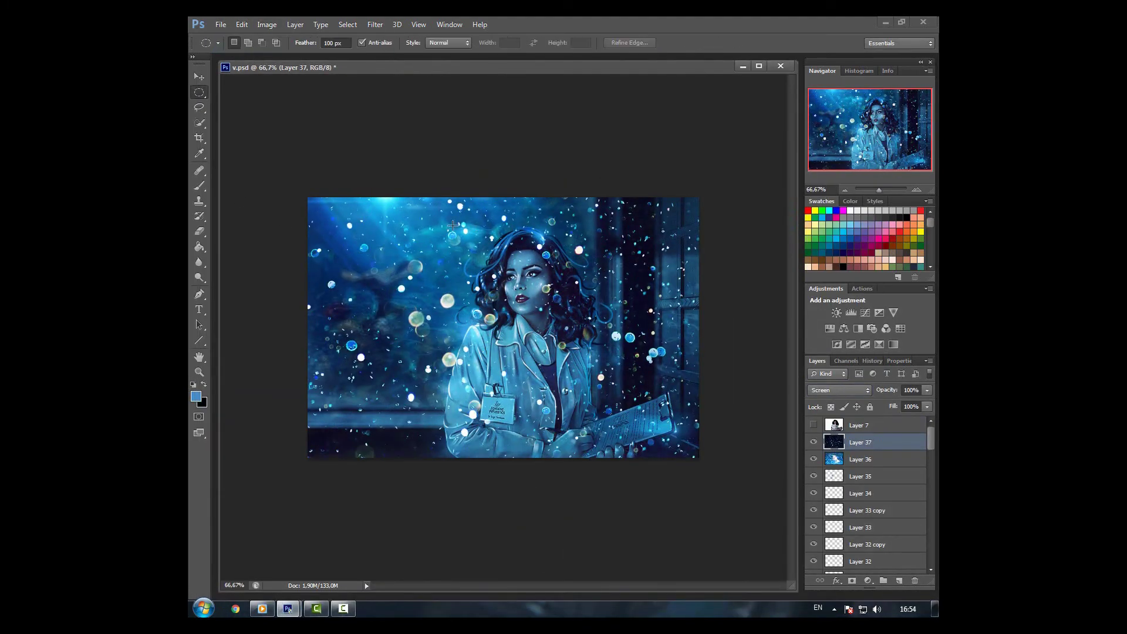
drag(531, 226, 657, 343)
key(Delete)
key(ctrl+d)
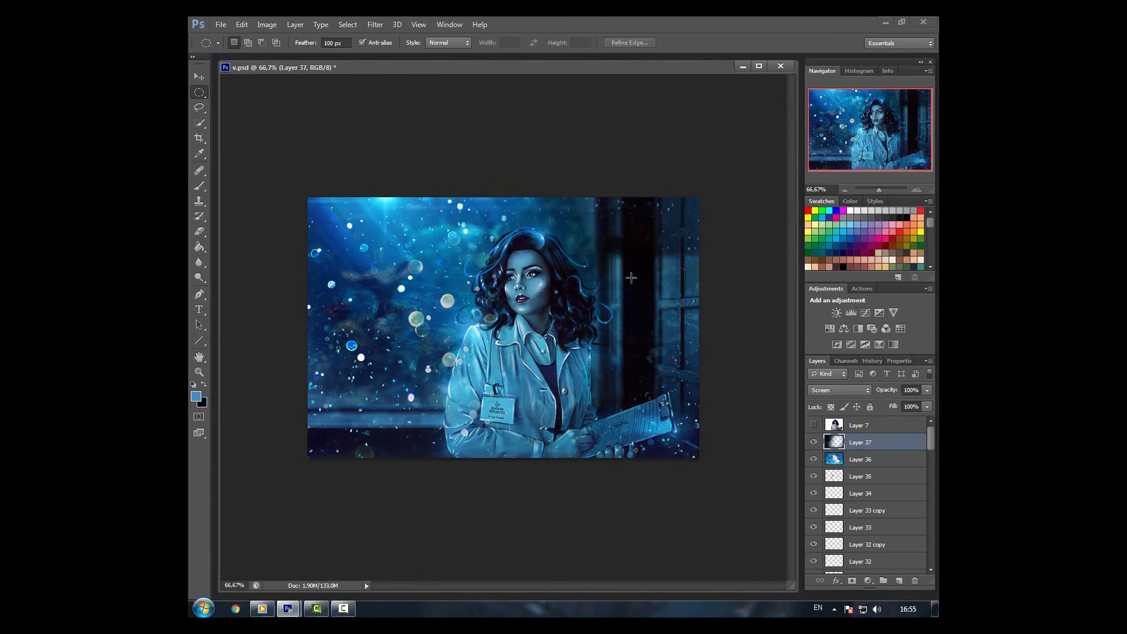
click(813, 442)
click(814, 443)
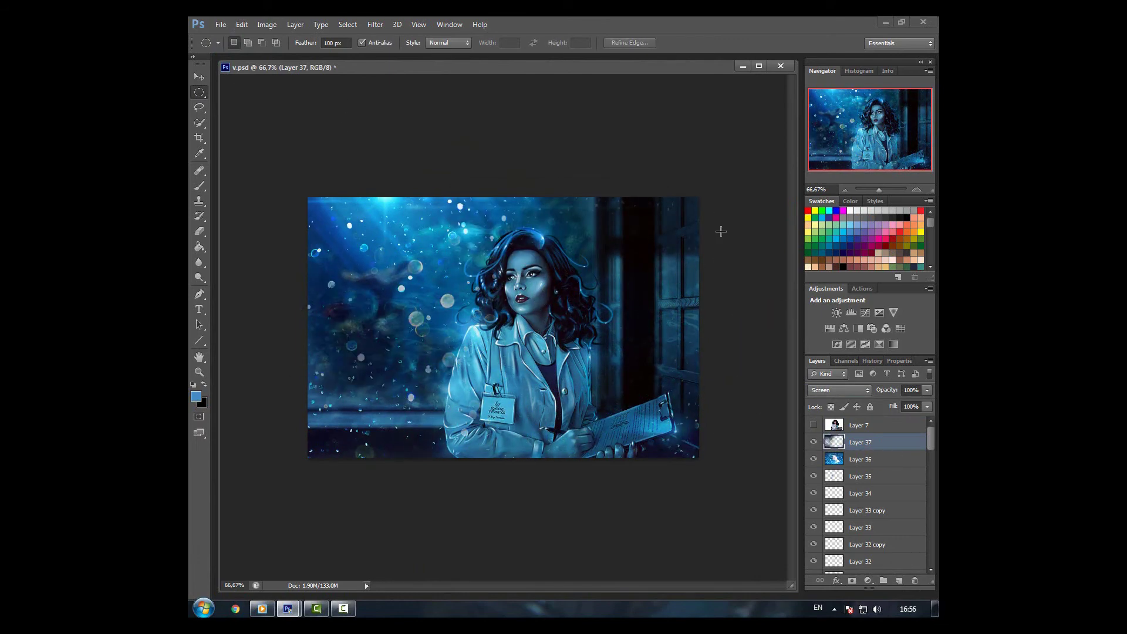
drag(720, 231, 276, 290)
key(Delete)
key(ctrl+d)
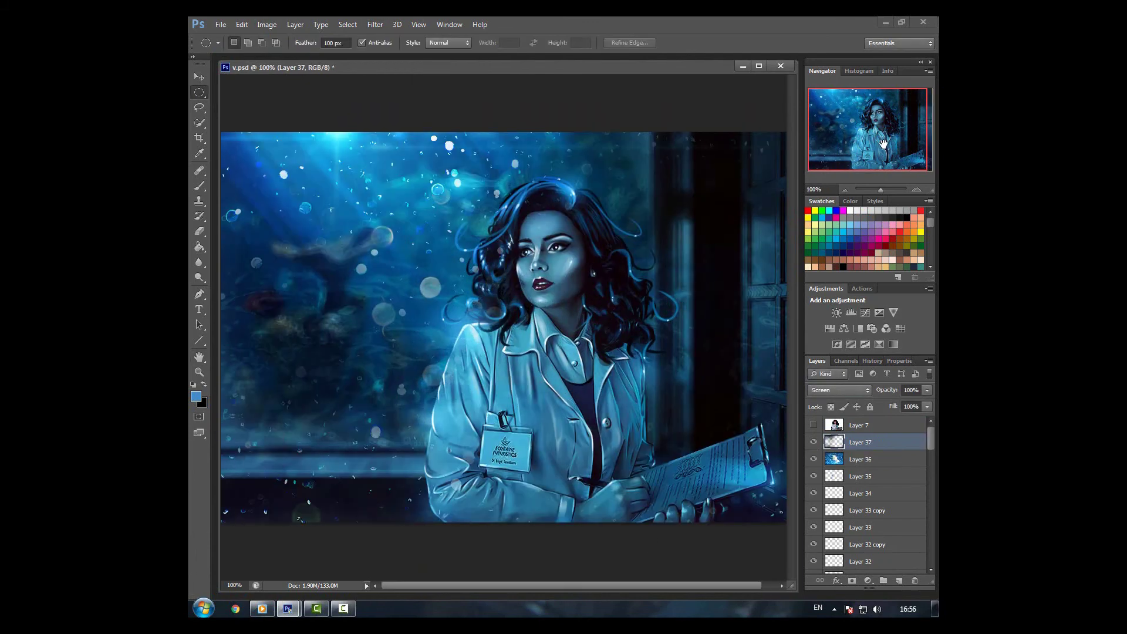
click(814, 442)
click(814, 443)
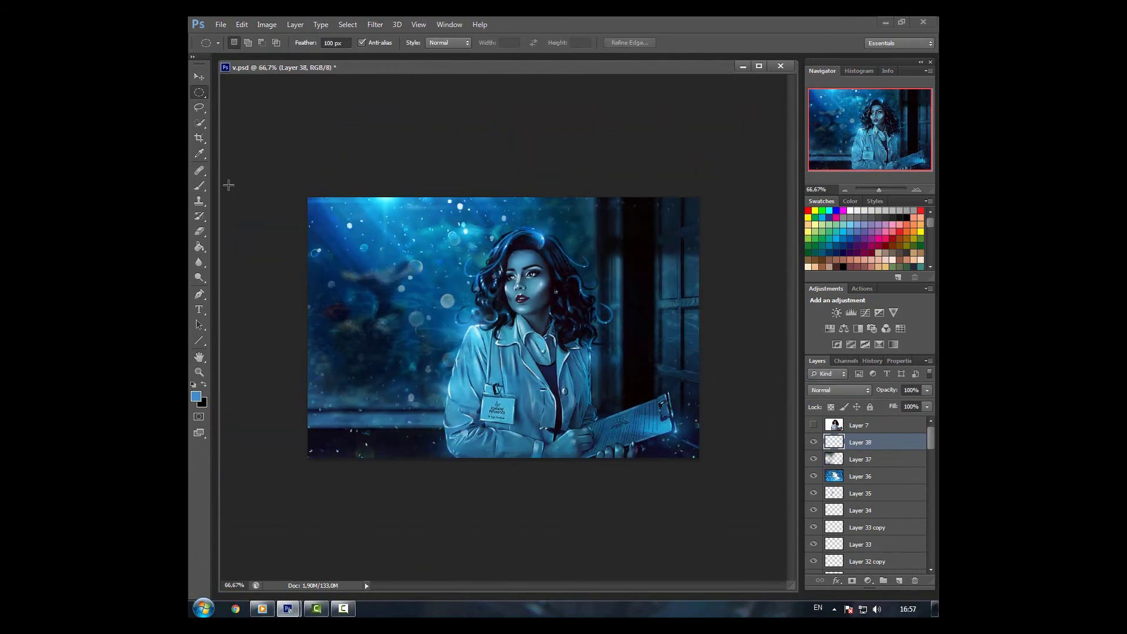
Copy the door-side part of the water layer with a 20 px feathered rectangular selection and place the copy above the sparkle layer.
right_click(203, 93)
click(235, 88)
right_click(689, 112)
click(722, 214)
click(861, 460)
drag(860, 465, 860, 502)
drag(860, 476, 860, 455)
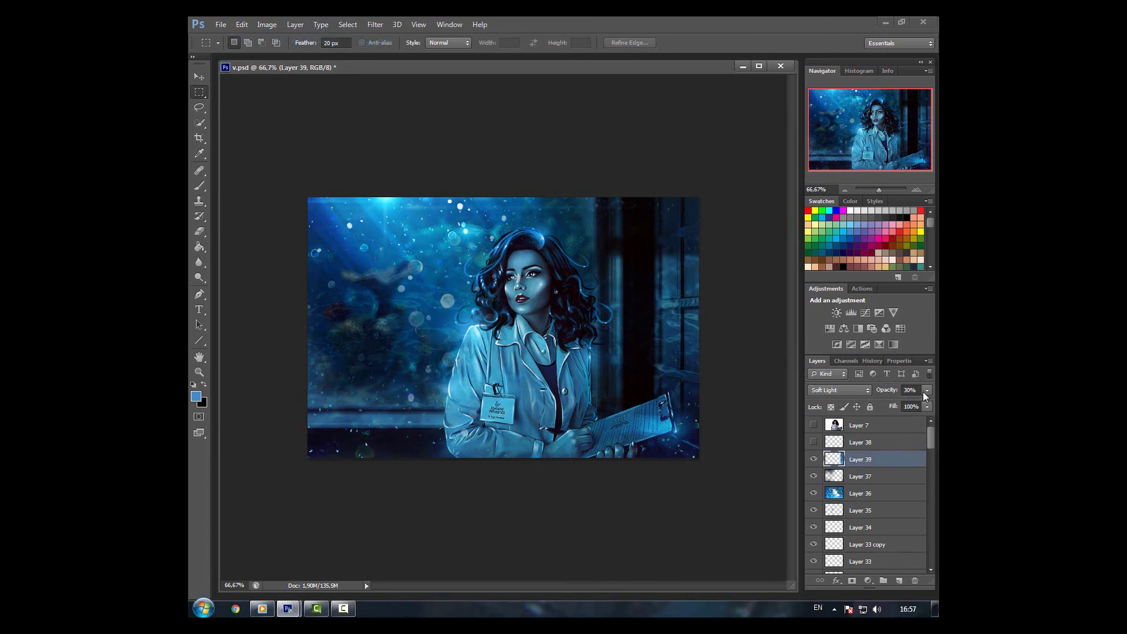
Blend the copied water section in Color Dodge at 55% opacity, position it over the door panes and erase the excess.
click(840, 390)
click(828, 194)
click(927, 406)
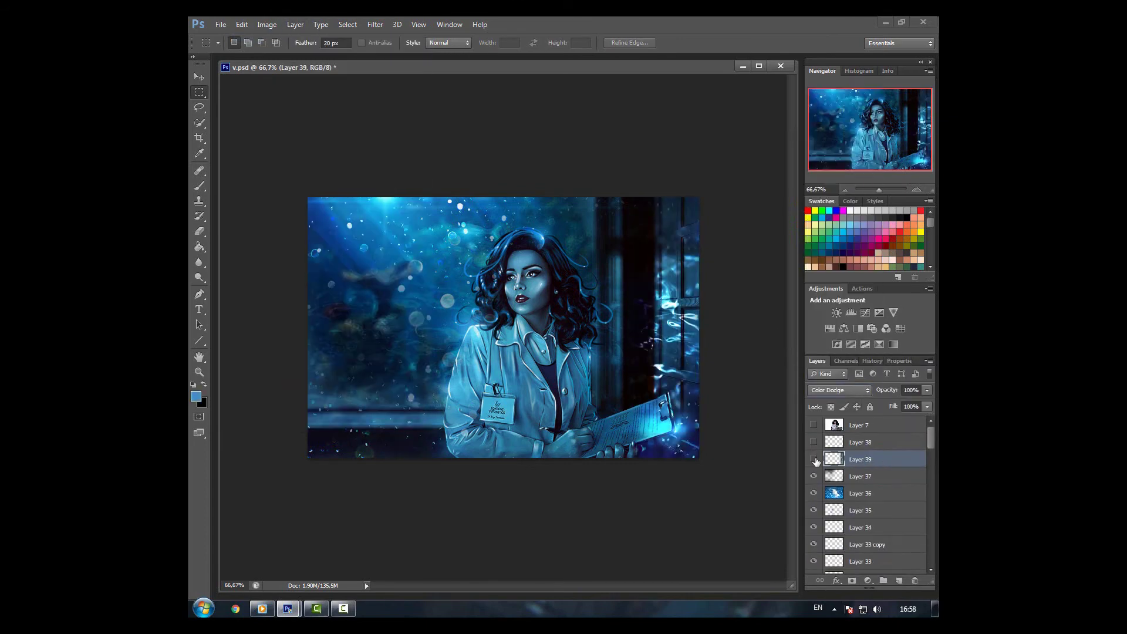
drag(927, 404, 902, 409)
key(v)
mouse_move(702, 294)
mouse_down()
mouse_move(643, 294)
mouse_move(690, 376)
mouse_move(700, 294)
mouse_up()
key(e)
click(927, 390)
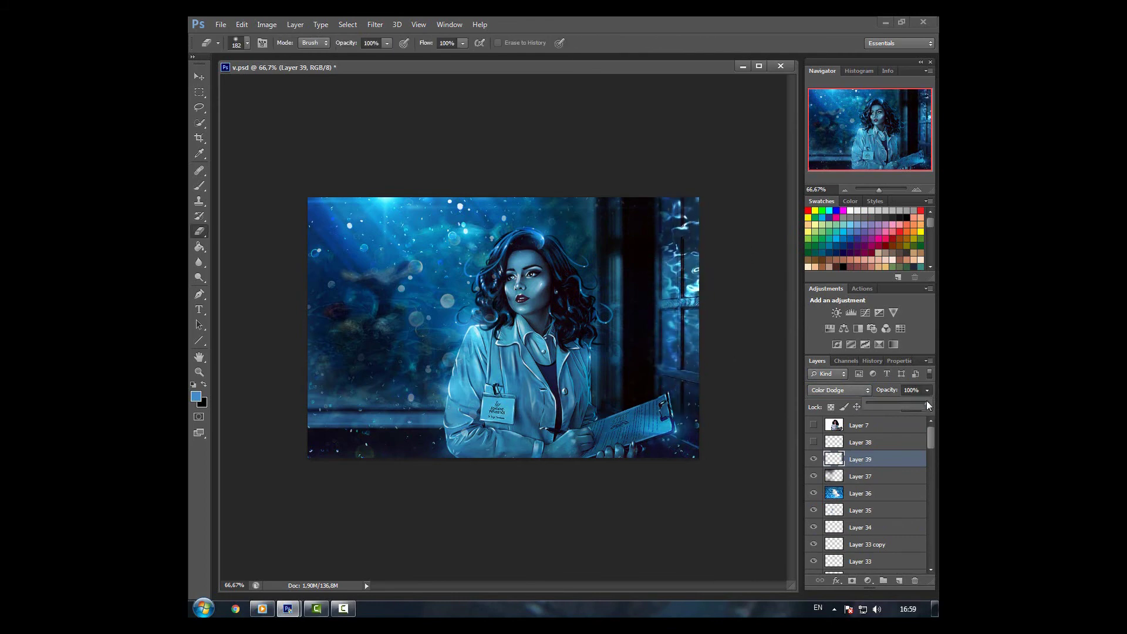
drag(927, 401, 900, 402)
key(alt+Tab)
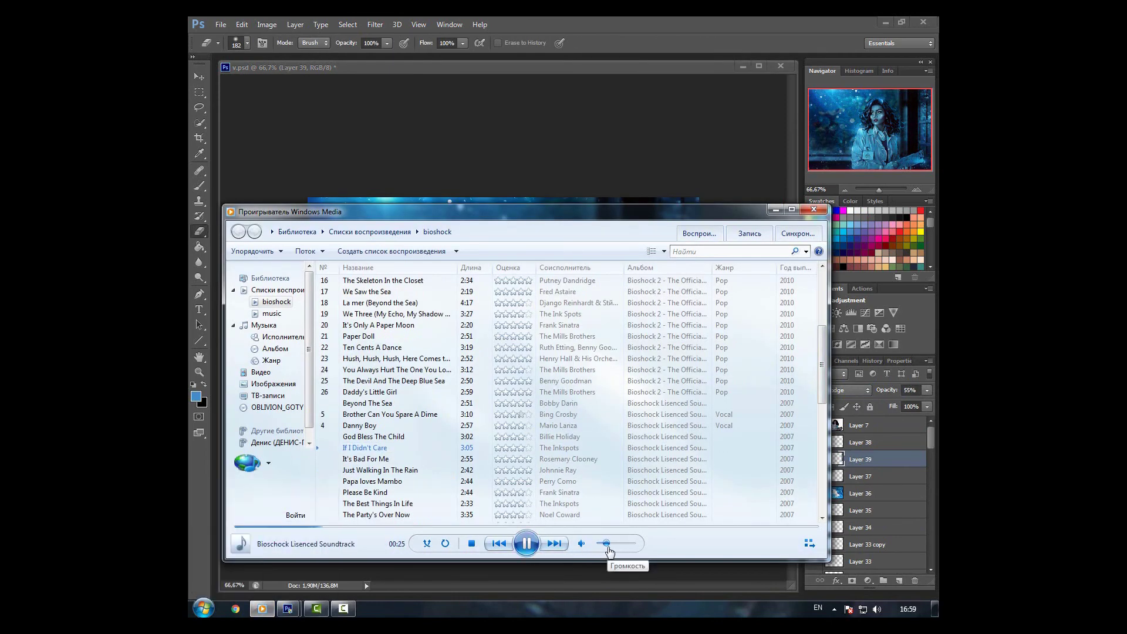
click(288, 609)
Save the document and delete the empty hidden layer above the copied water section.
key(alt+f)
key(s)
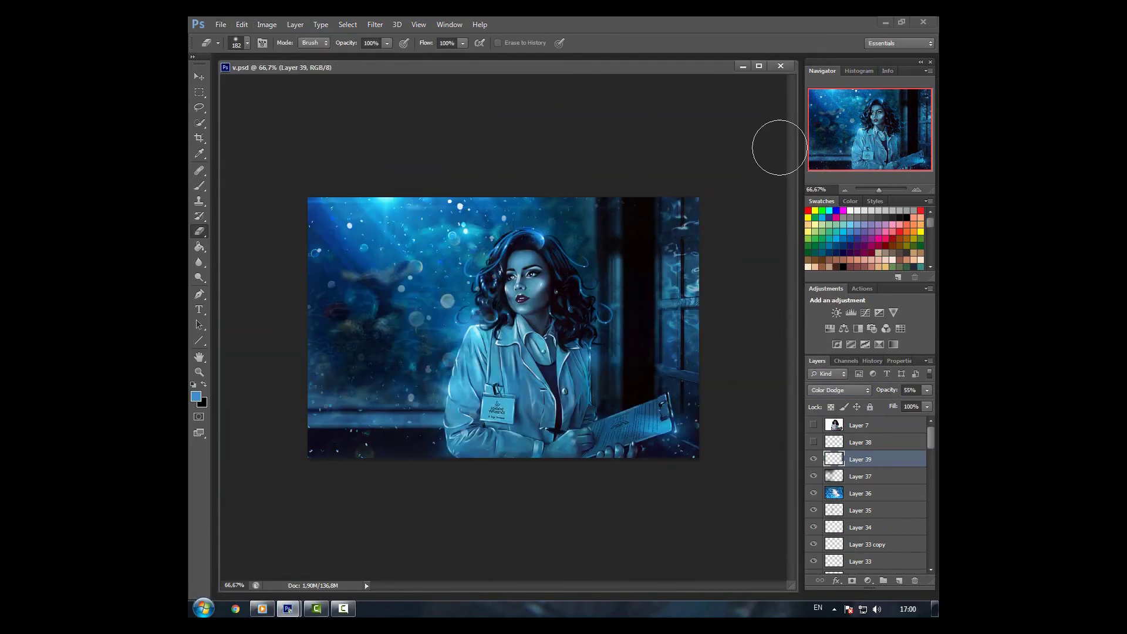
click(814, 442)
key(Delete)
Bring a dark image with coloured glows onto the portrait as a Color Dodge layer, duplicate it and erase the original over the woman.
key(ctrl+o)
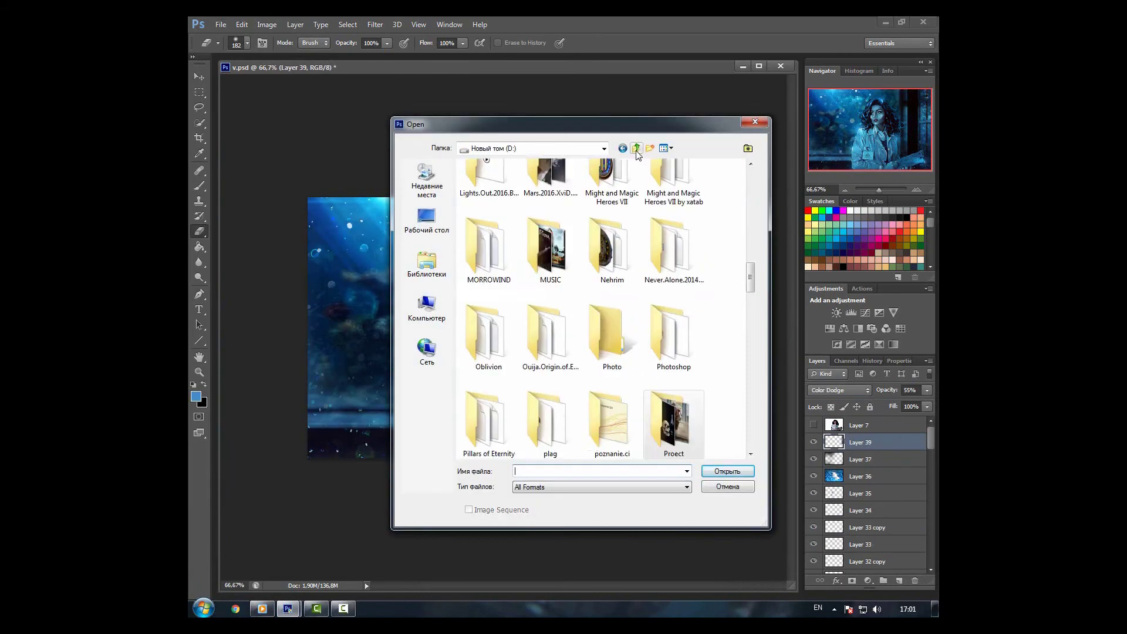
scroll(682, 330, down, 3)
double_click(681, 330)
scroll(754, 293, down, 5)
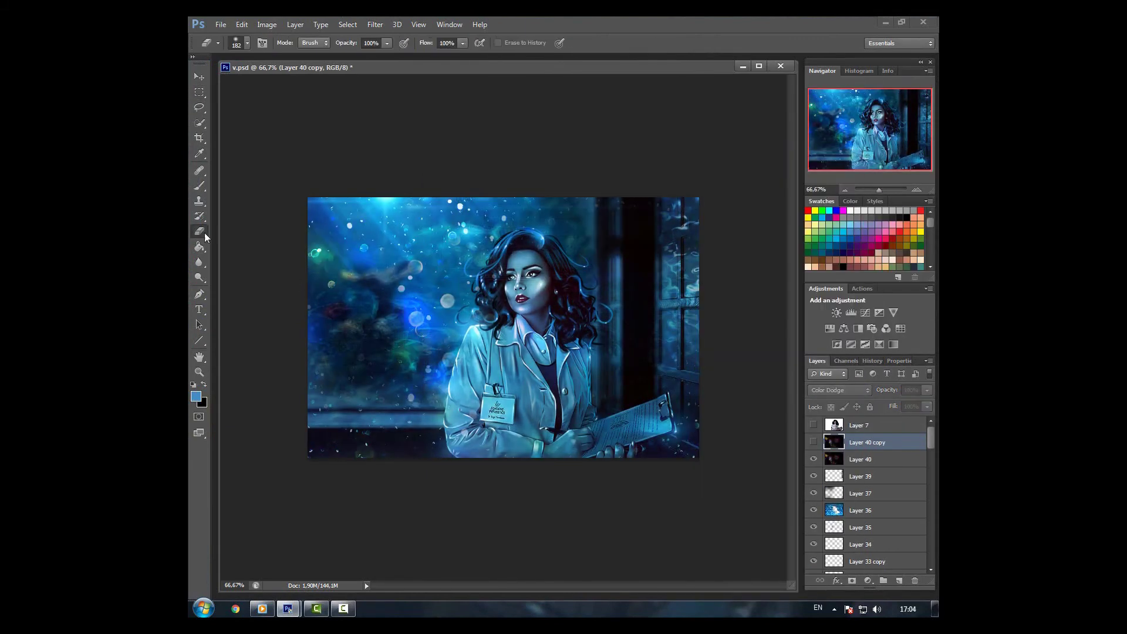
key(alt+bracketleft)
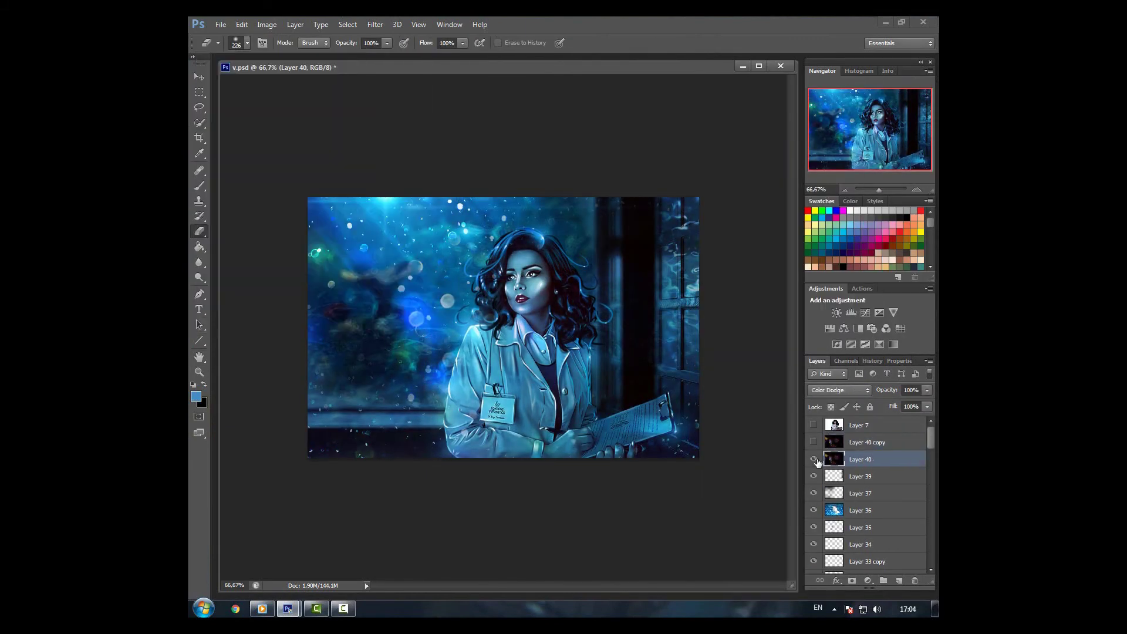
Show the duplicate glow layer, blend it in Screen at 39% opacity and flip it horizontally.
click(814, 442)
click(868, 443)
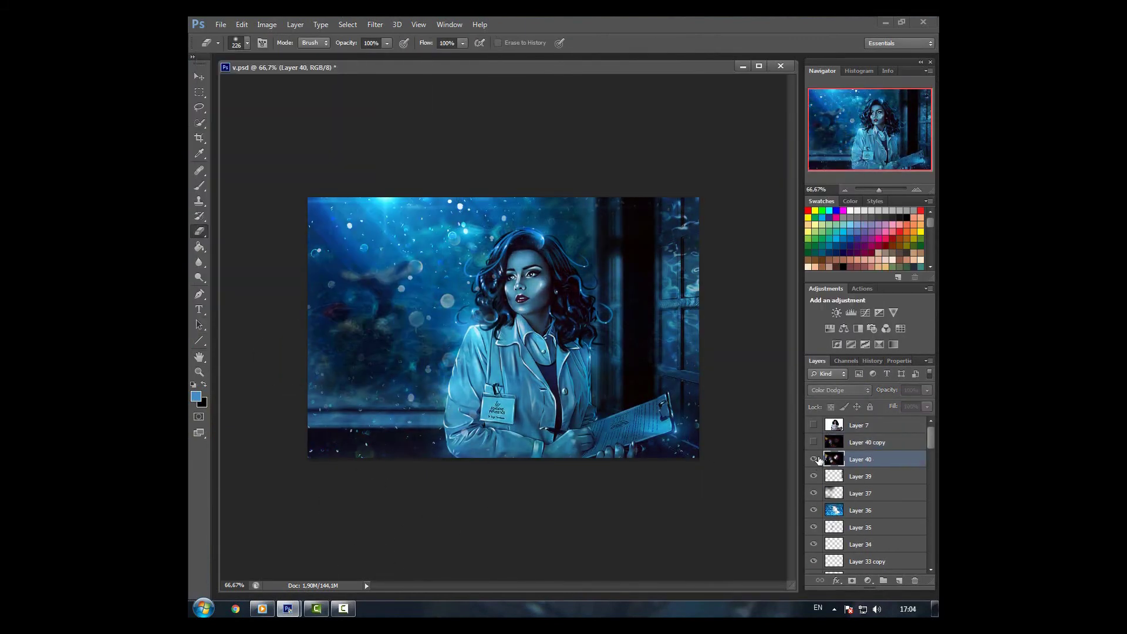
click(839, 390)
click(825, 182)
click(927, 390)
mouse_move(927, 403)
mouse_down()
mouse_move(872, 404)
mouse_move(891, 407)
mouse_up()
click(242, 24)
mouse_move(253, 261)
click(431, 392)
Partly erase the flipped glow layer over the woman with a 319 px eraser at 54% opacity and save the document.
click(247, 43)
drag(298, 85, 301, 85)
key(Return)
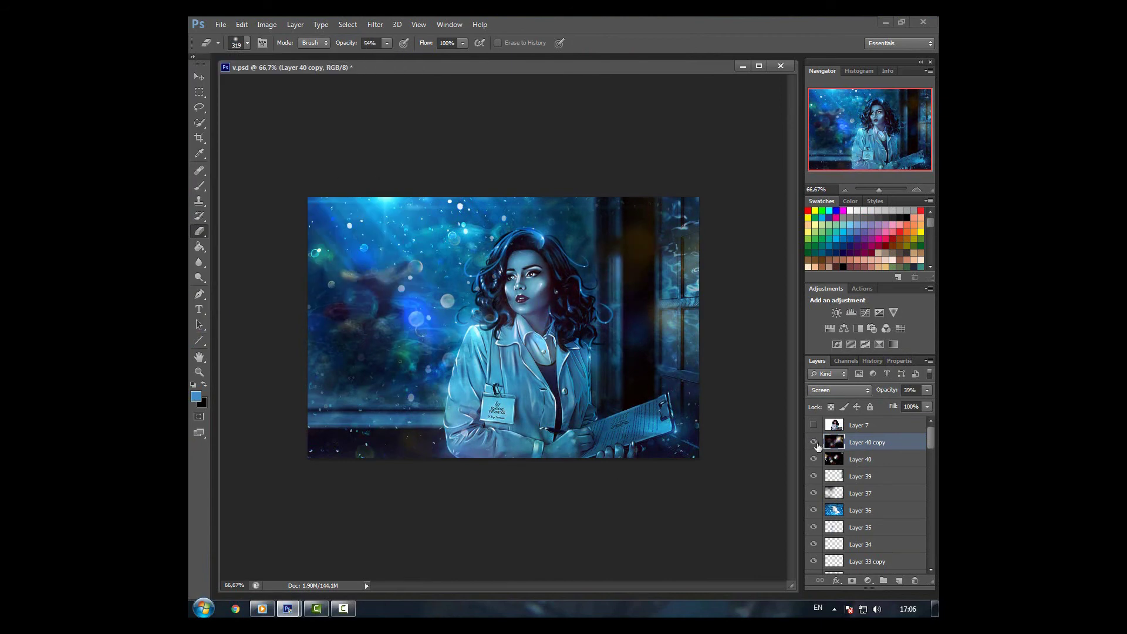
key(5)
key(4)
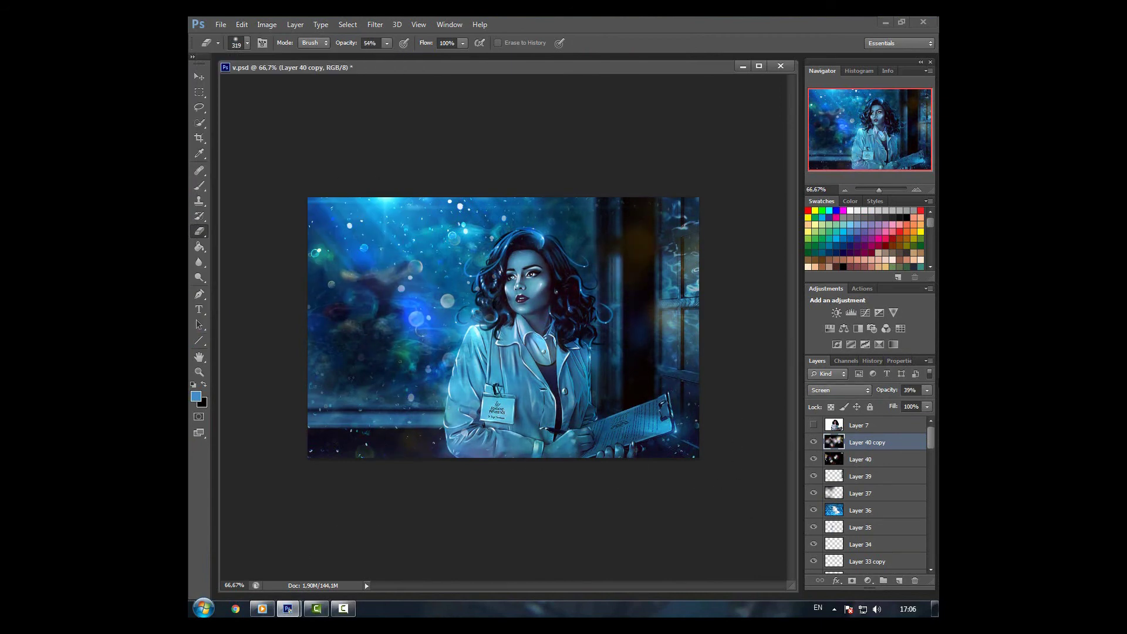
key(ctrl+s)
Stamp all visible layers into a new top layer, duplicate it and reapply the last filter to the duplicate.
key(ctrl+alt+shift+e)
key(ctrl+j)
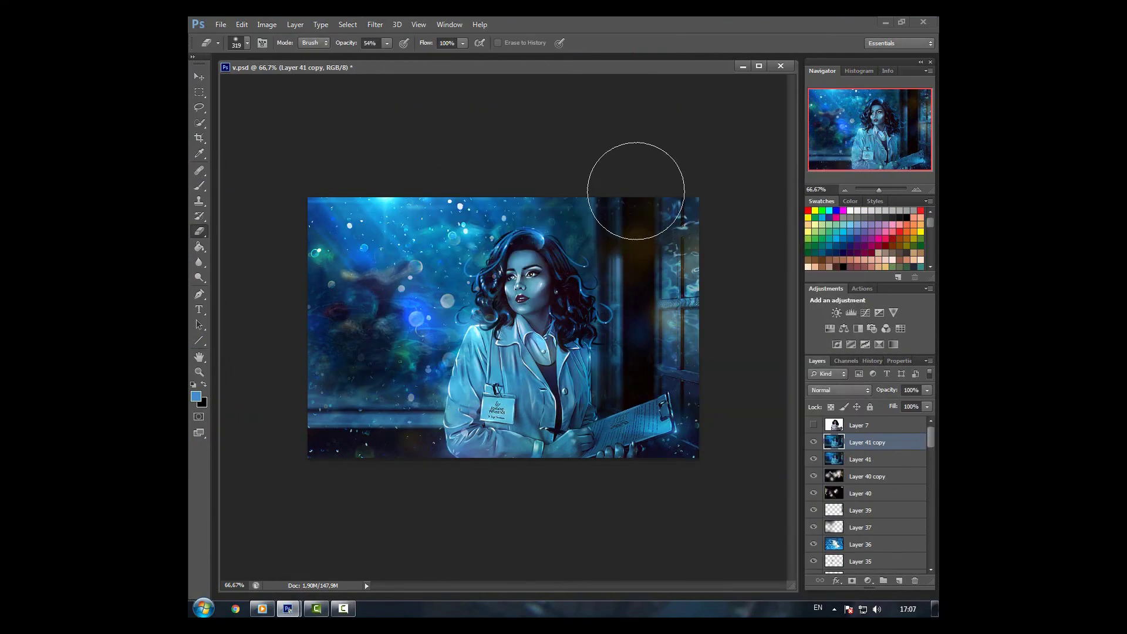
key(ctrl+alt+f)
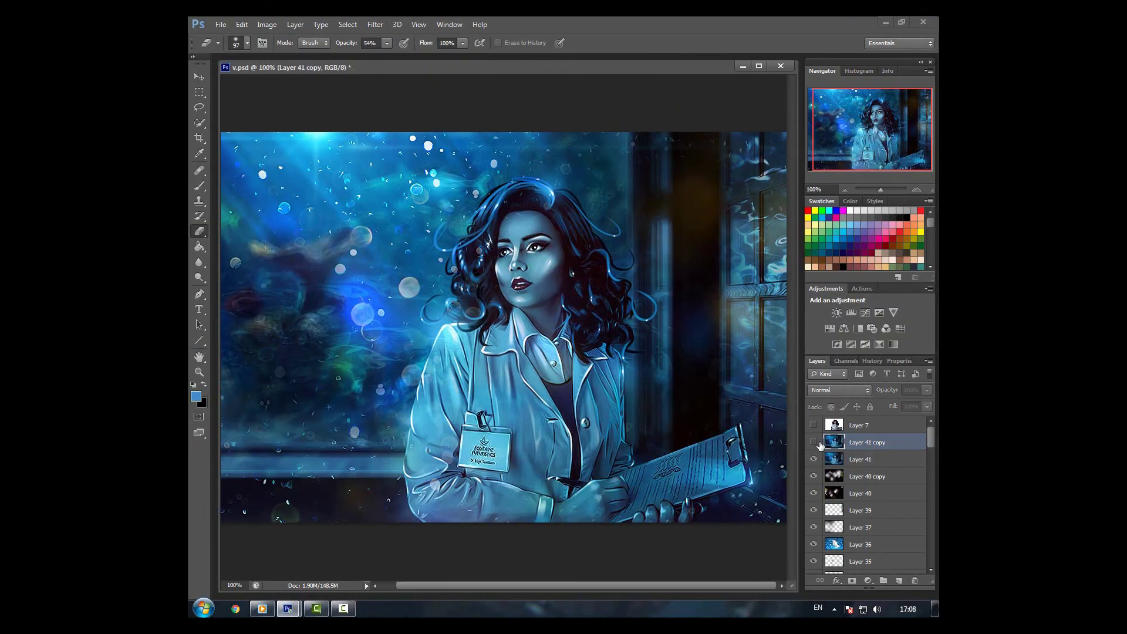
key(ctrl+minus)
key(ctrl+plus)
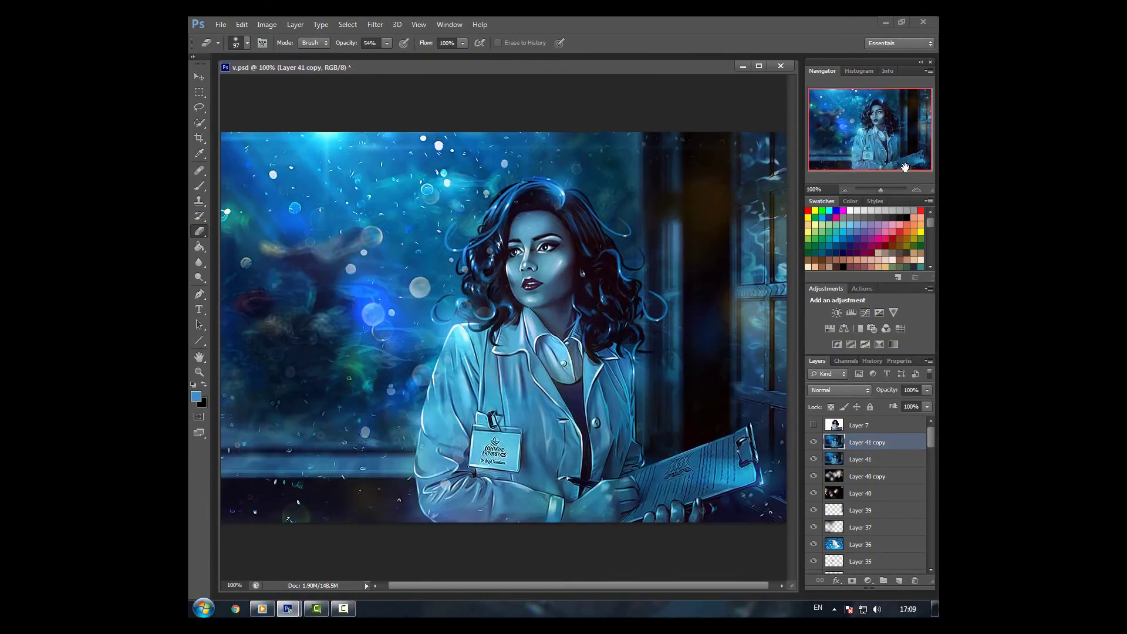
Fill a new top layer with blue and blend it in Screen at 22% opacity.
key(ctrl+minus)
click(899, 581)
key(g)
click(500, 329)
click(839, 390)
click(834, 194)
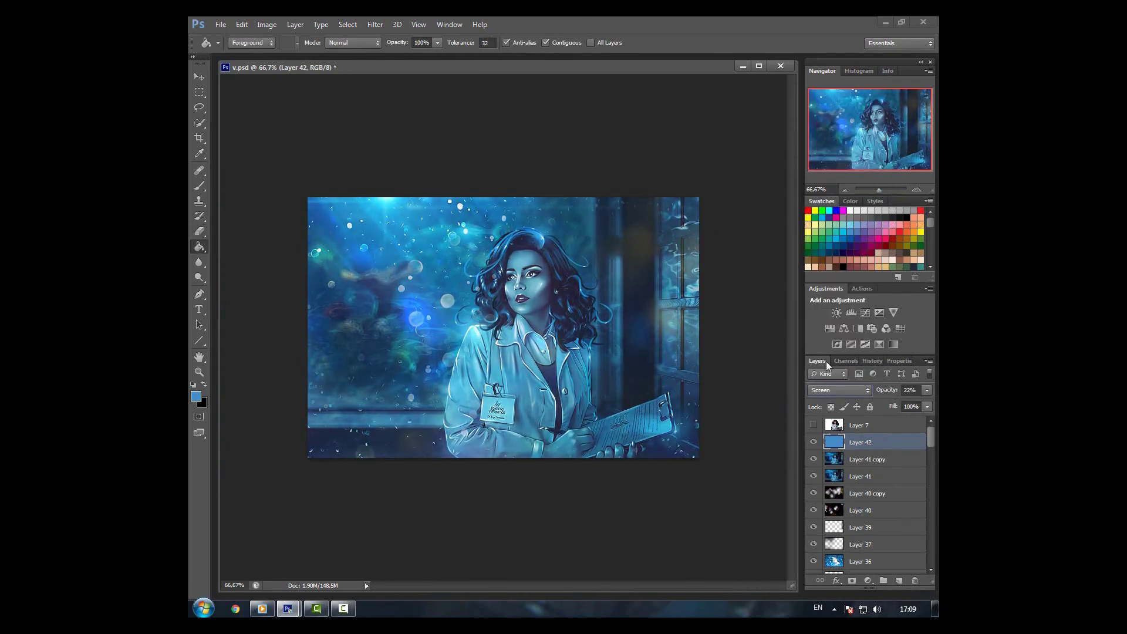
key(2)
key(2)
Add a Selective Color adjustment, setting cyan to +18% in the Cyans and adjusting further colour ranges.
click(879, 345)
drag(867, 439, 874, 439)
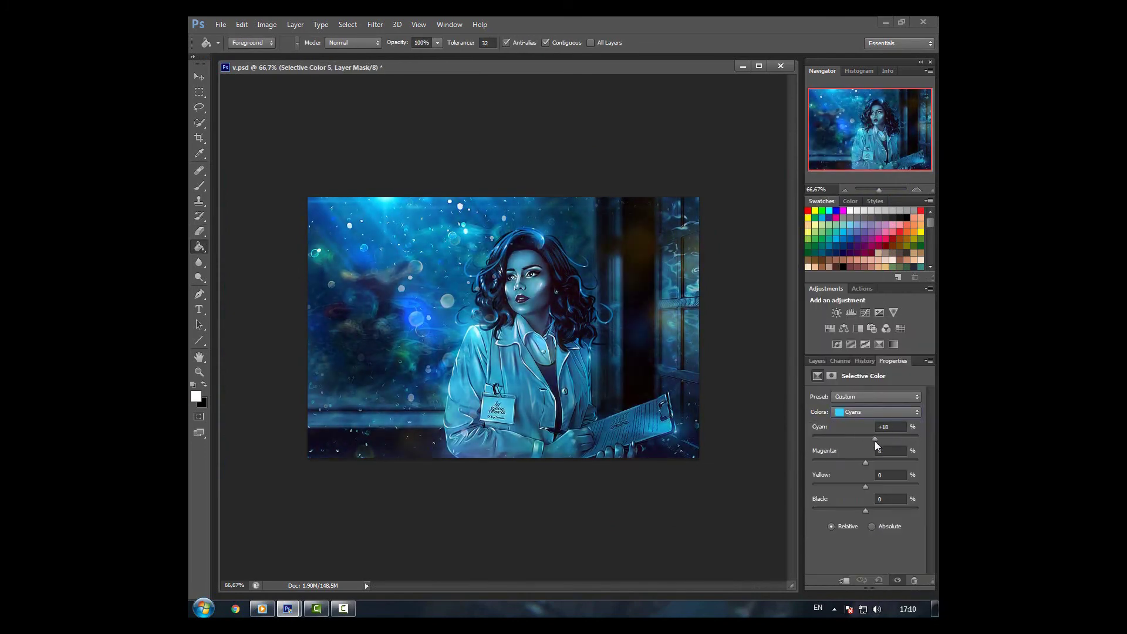
click(858, 462)
click(876, 412)
click(858, 480)
click(886, 427)
click(876, 412)
click(869, 444)
click(876, 412)
click(869, 499)
click(887, 451)
Lower the opacity of the blue fill layer.
click(817, 360)
click(861, 442)
drag(928, 390, 881, 408)
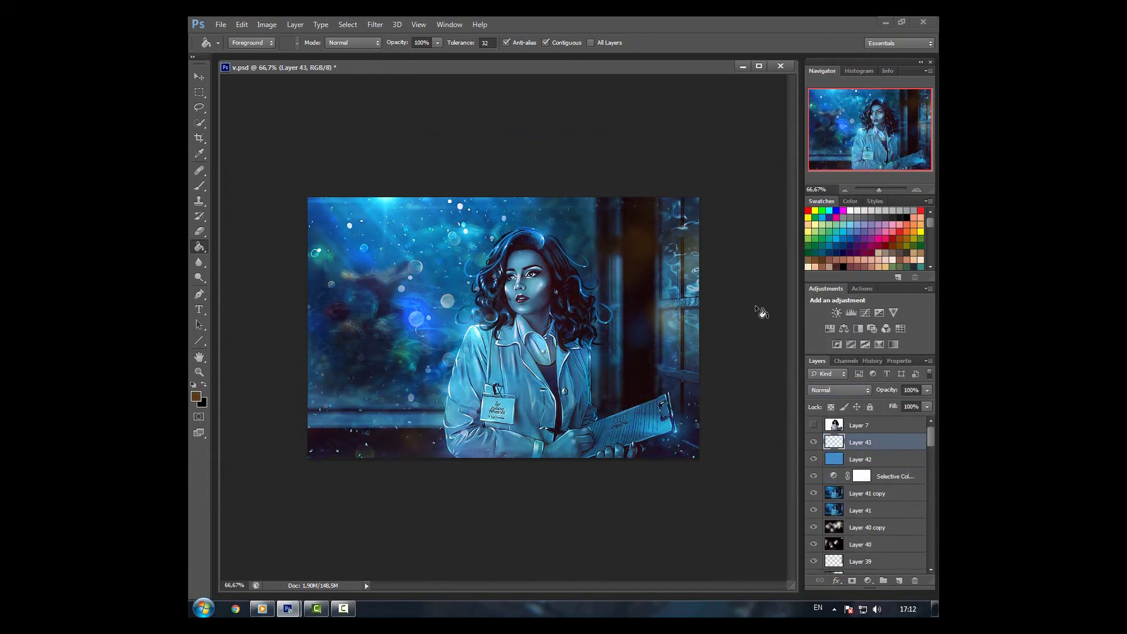
Fill the new top layer with reddish brown, blend it in Linear Dodge (Add) and reduce its opacity.
click(859, 390)
click(834, 214)
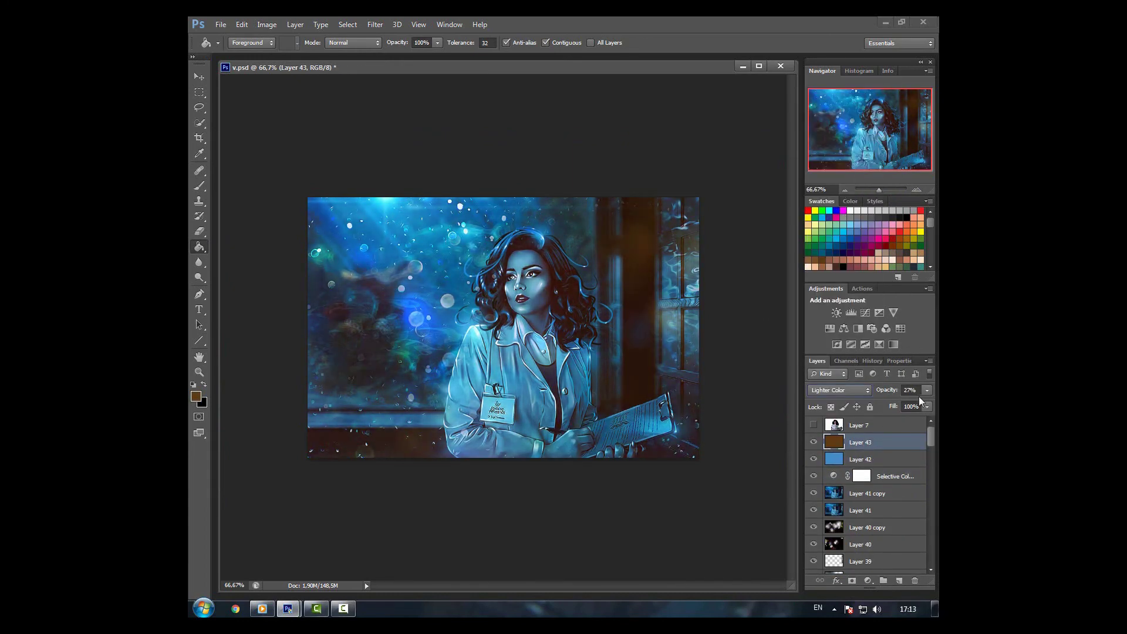
drag(927, 390, 886, 411)
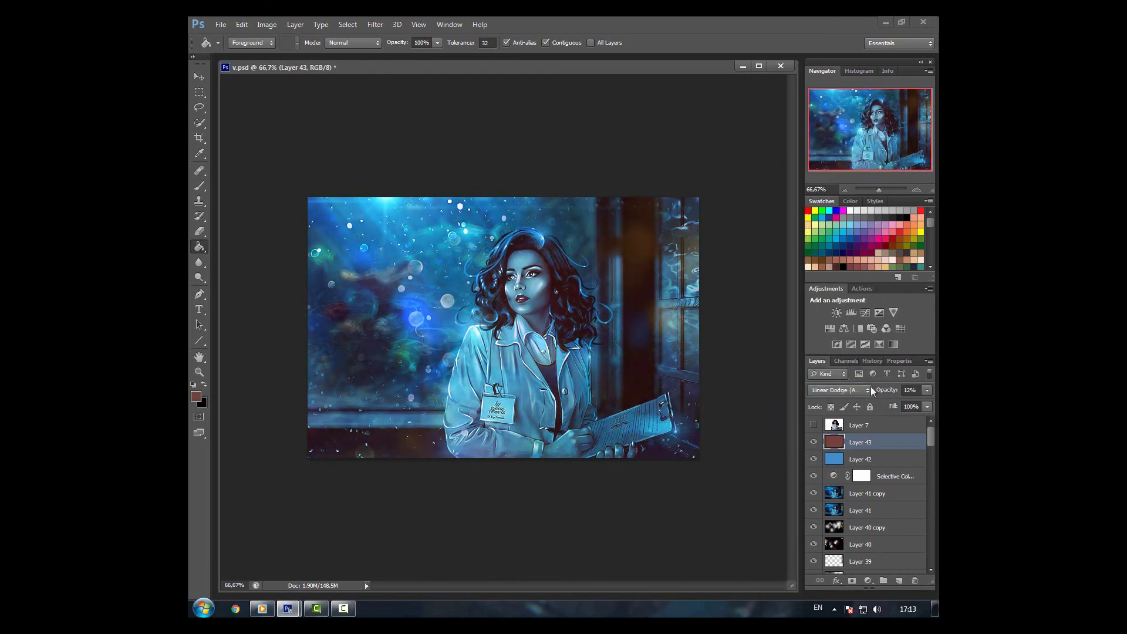
drag(874, 409, 871, 411)
Add another Selective Color adjustment above the colour fills and stamp all visible layers into a new top layer.
double_click(833, 477)
click(818, 361)
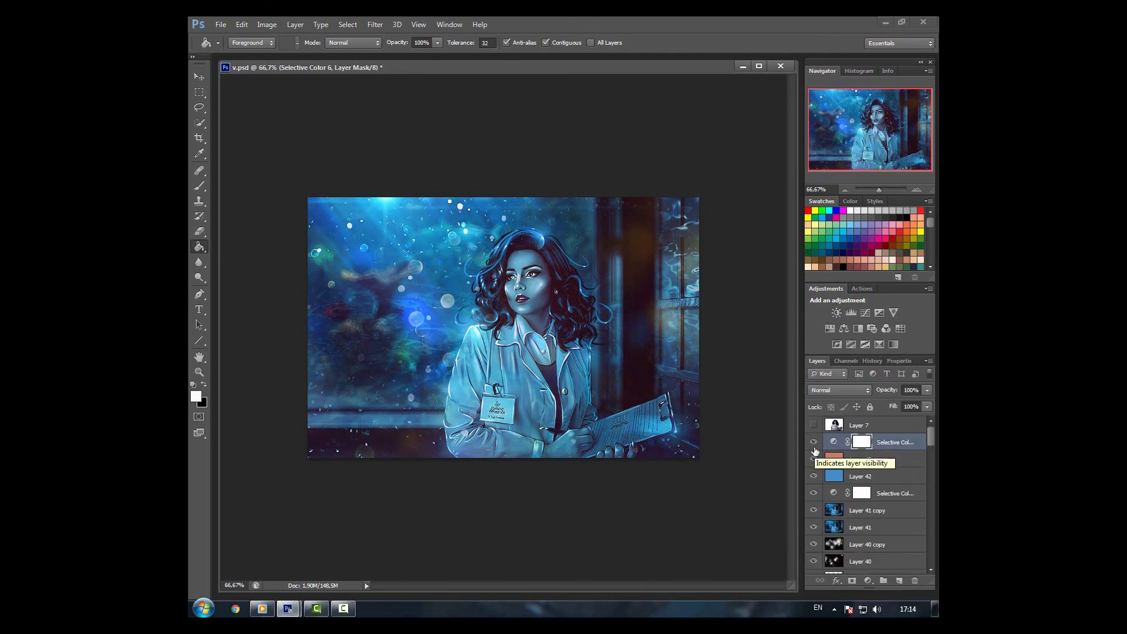
click(917, 189)
click(844, 191)
key(ctrl+shift+alt+e)
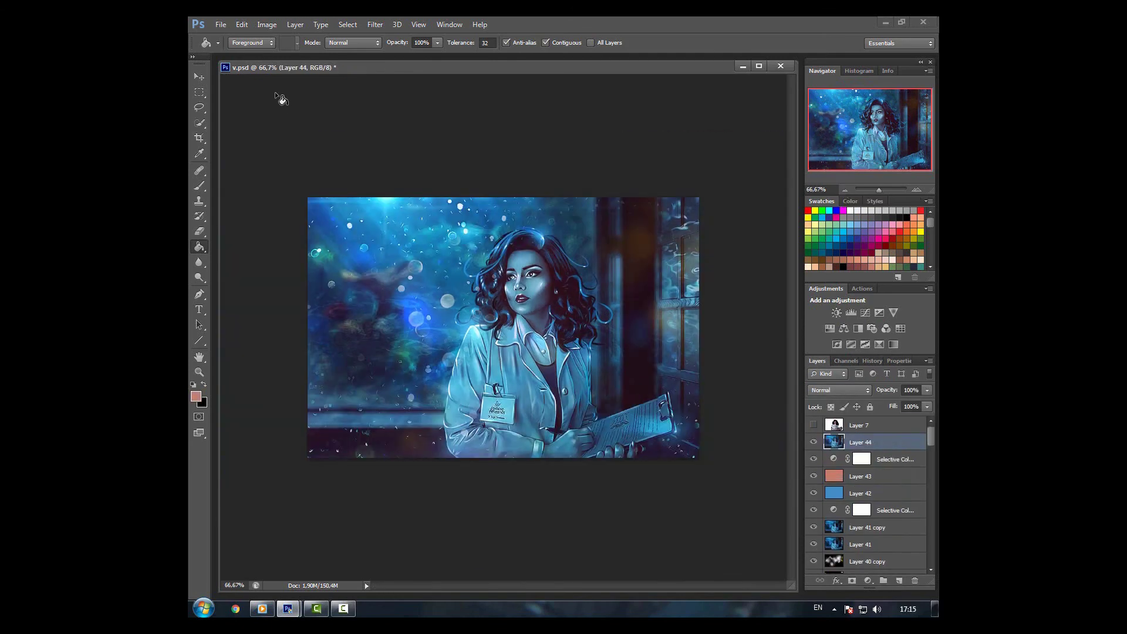
Offset the merged layer's red channel slightly for colour fringing and clean up the misaligned strips along the image edges.
key(m)
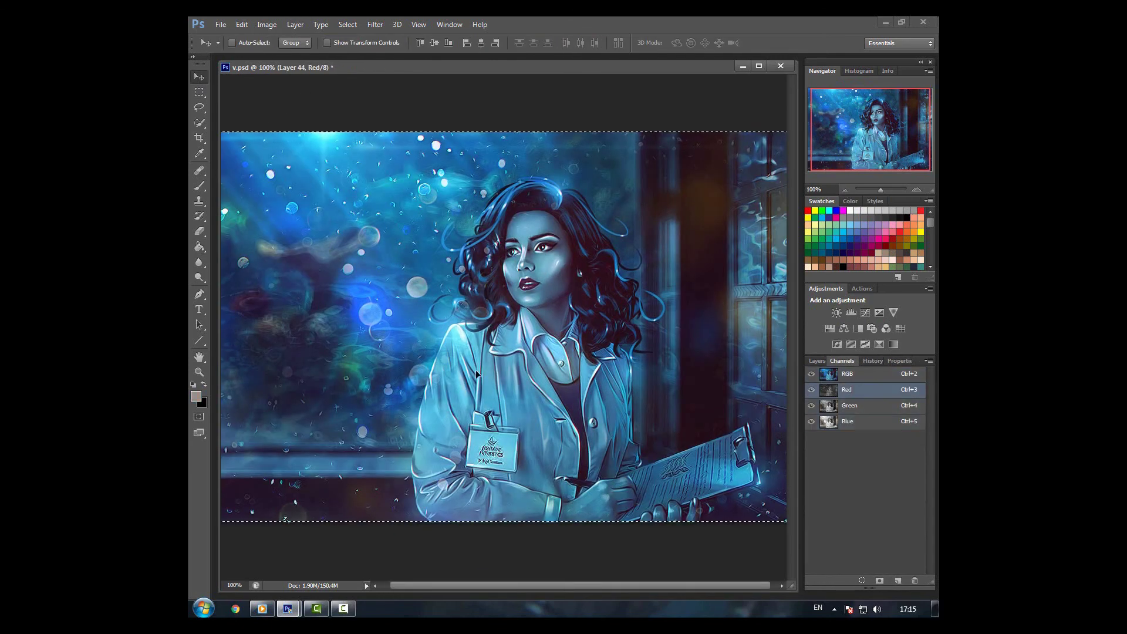
key(ctrl+2)
drag(717, 195, 303, 458)
key(ctrl+1)
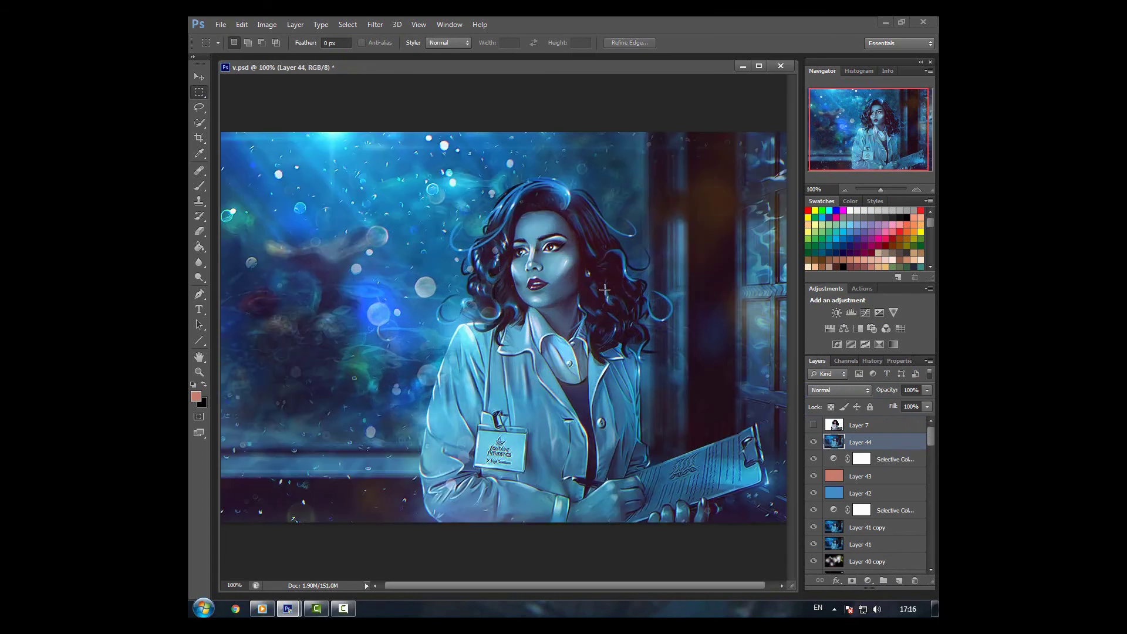
On a newly merged top layer, offset the red and blue channels slightly to strengthen the colour fringing.
key(e)
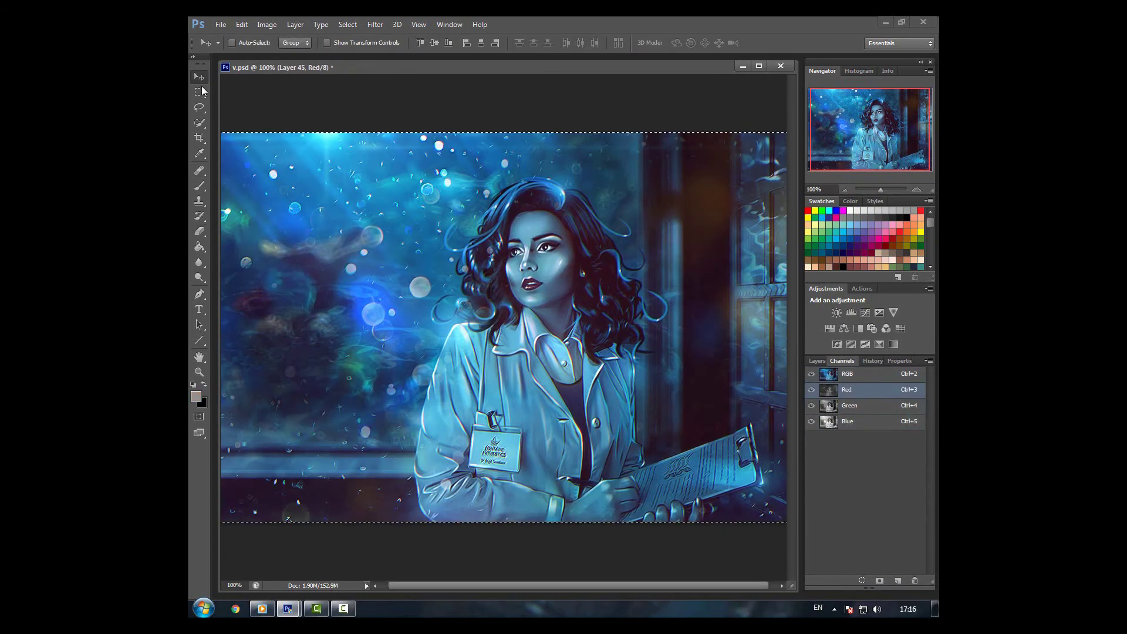
key(ctrl+a)
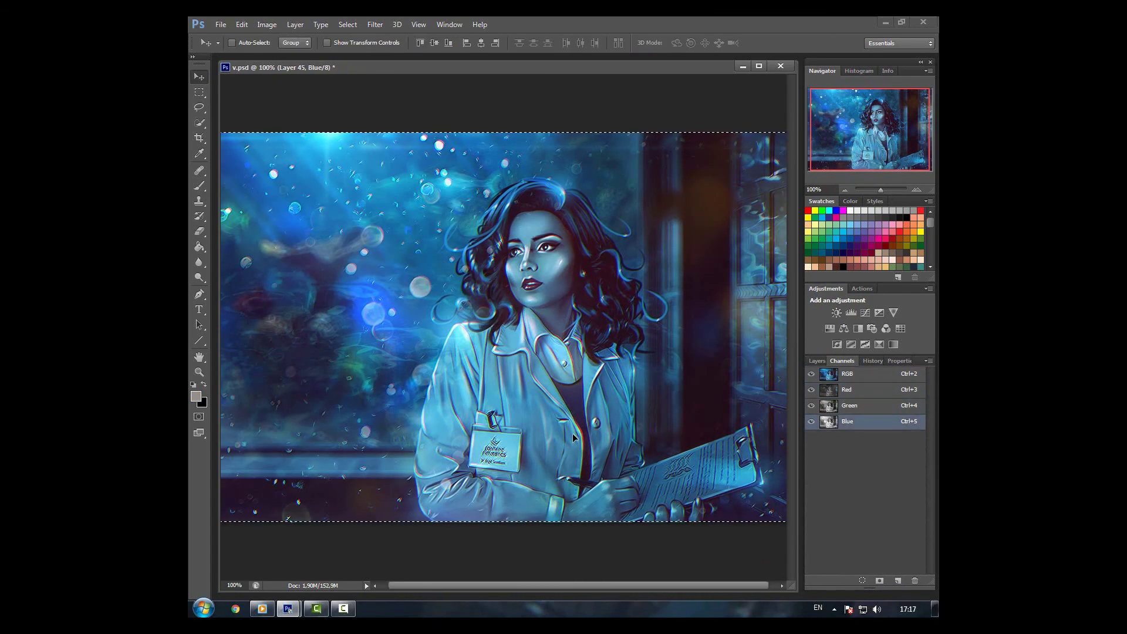
key(ctrl+4)
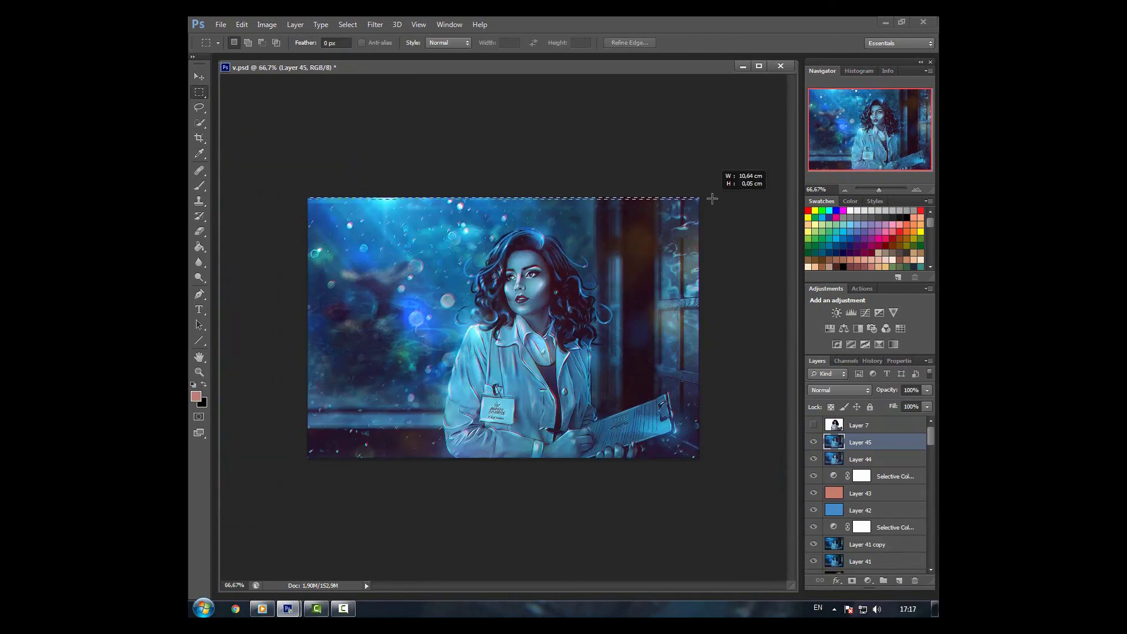
Remove the misaligned edge strips from the fringed layer and clear its centre over the woman.
drag(713, 189, 317, 484)
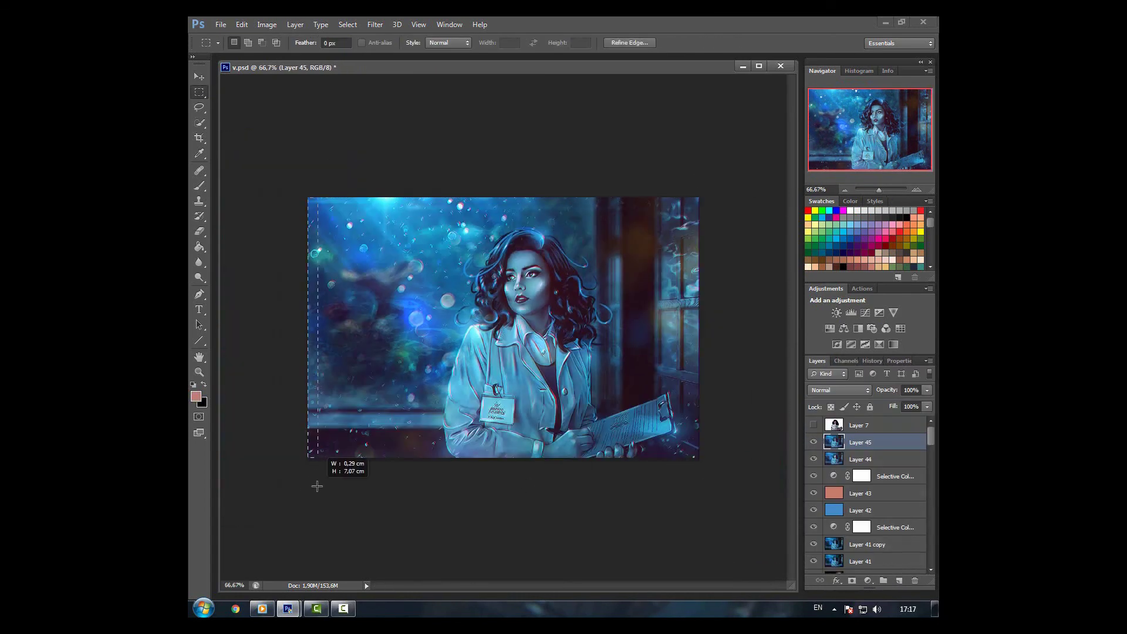
key(e)
right_click(199, 93)
click(253, 103)
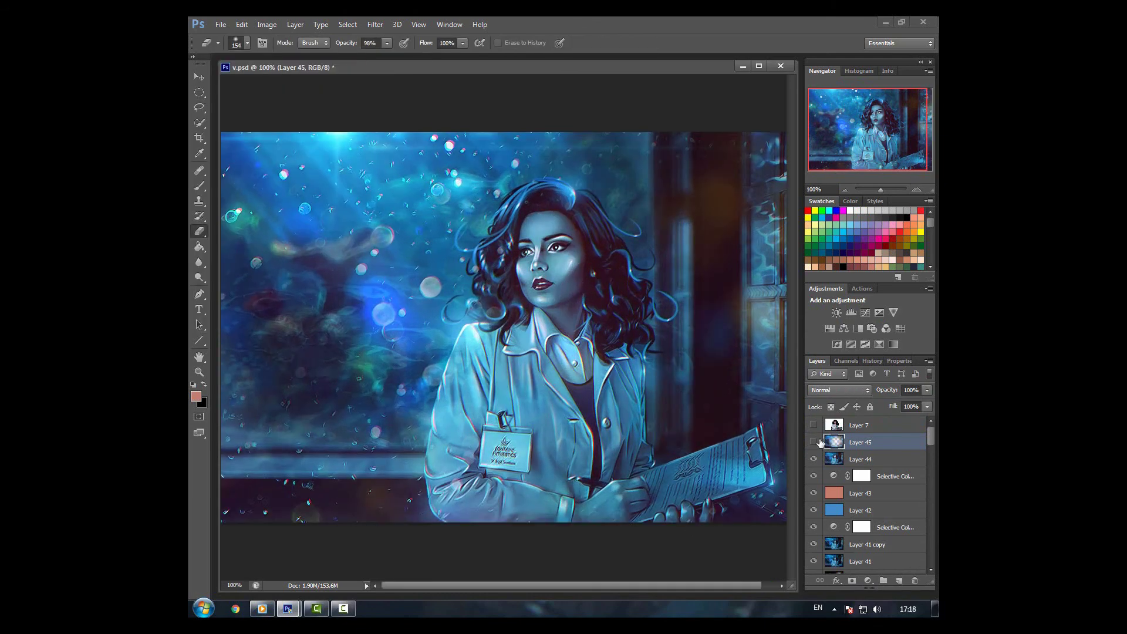
Bring a grey grain texture in as a new layer above the fringed layer, blend it in Overlay mode and reduce its opacity.
key(ctrl+minus)
key(v)
key(ctrl+o)
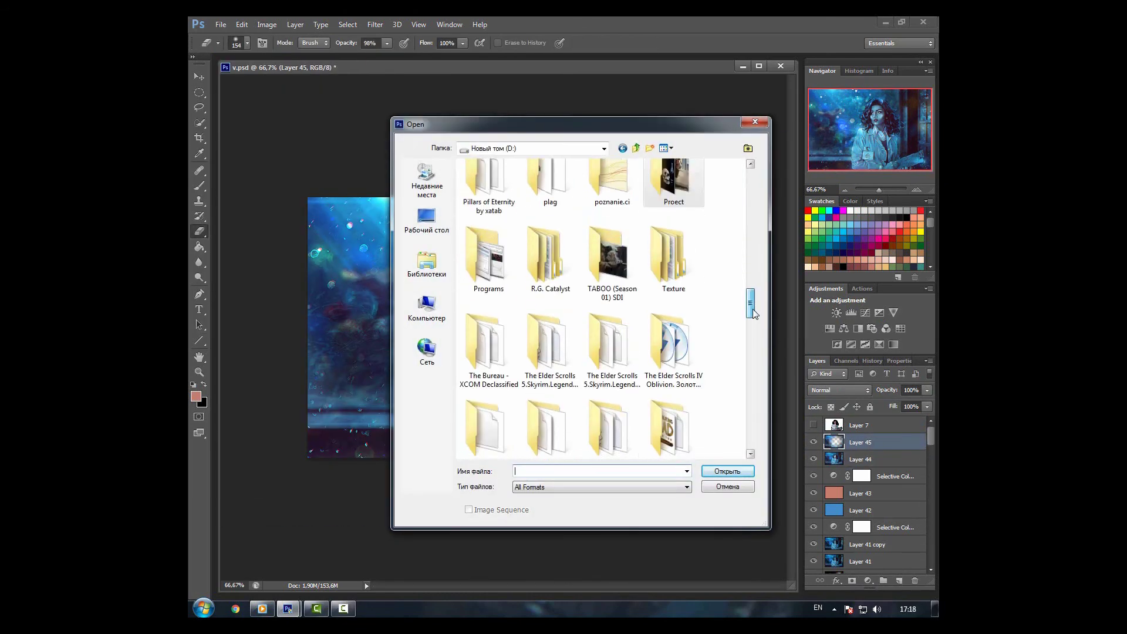
double_click(480, 208)
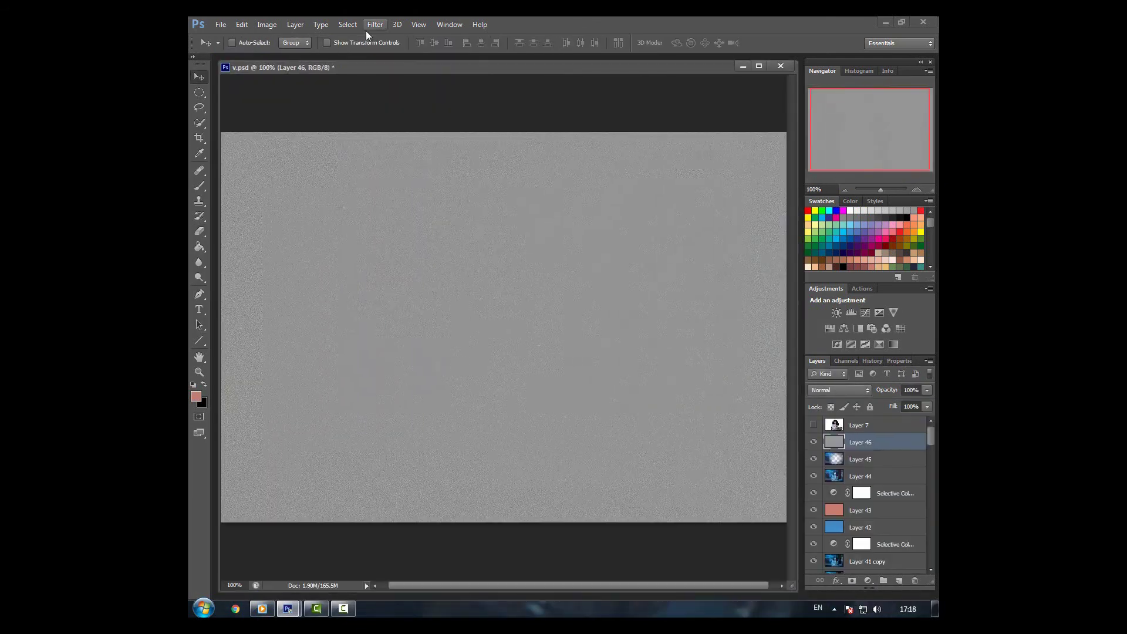
click(376, 24)
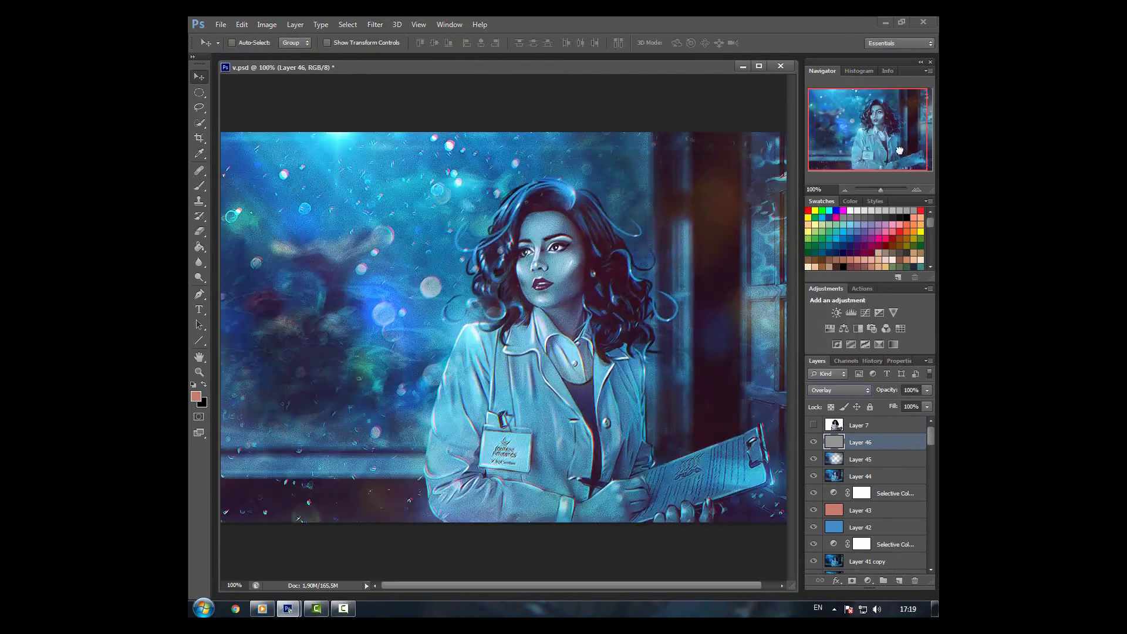
drag(927, 390, 889, 404)
click(846, 190)
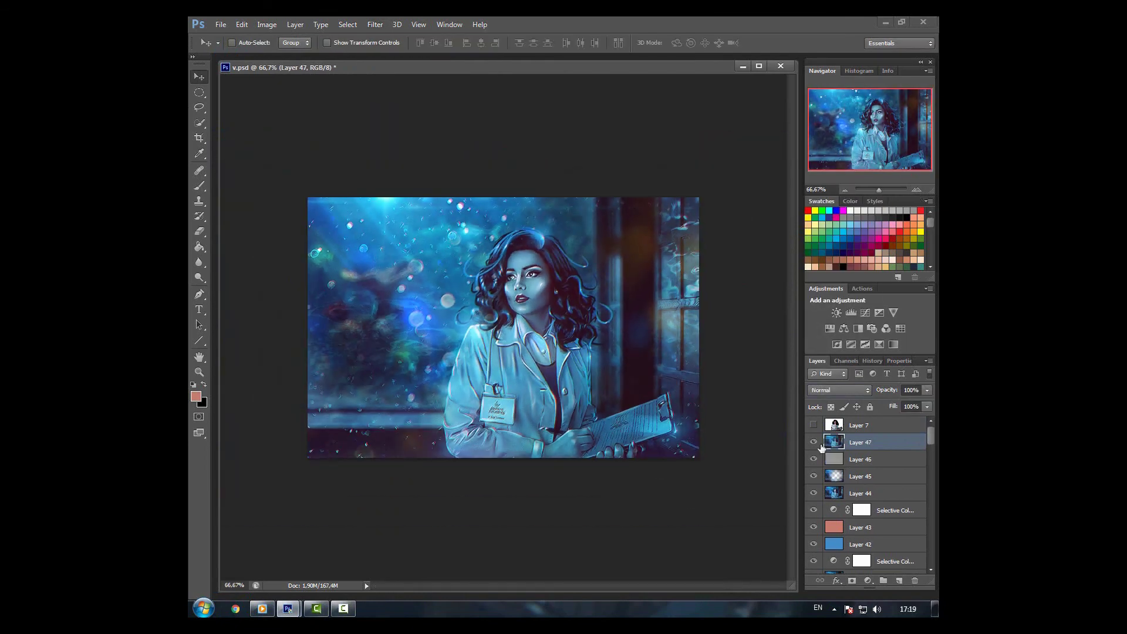
Add a Hue/Saturation adjustment below the grain layer with saturation about +8 and mask its effect off the woman.
click(844, 328)
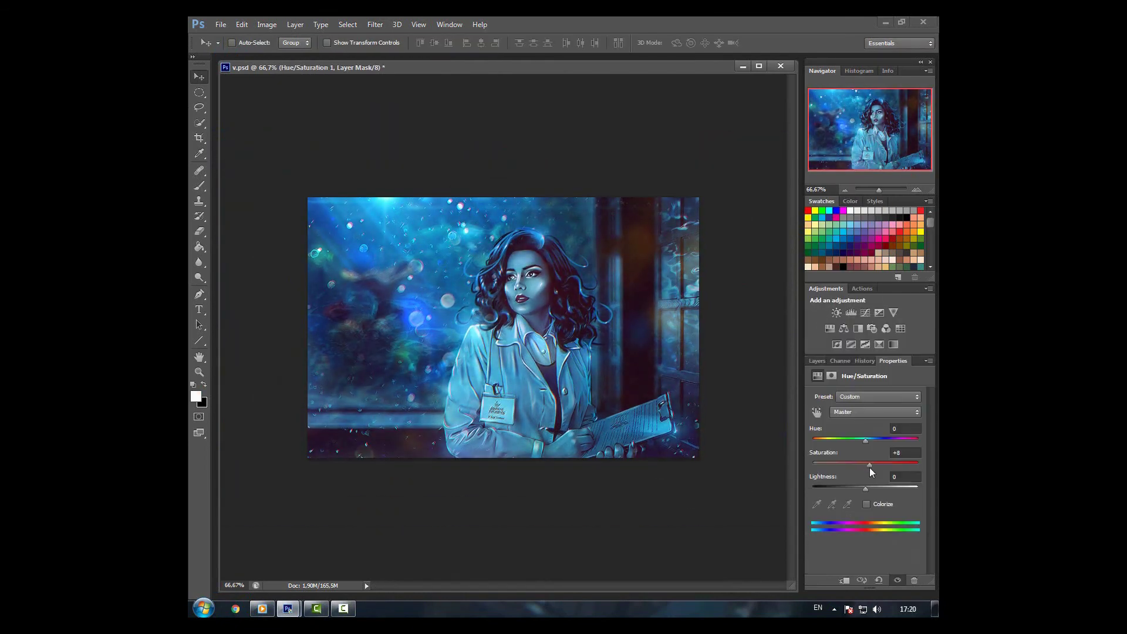
drag(870, 468, 871, 466)
click(817, 361)
key(b)
key(d)
Compare the image without the Hue/Saturation and grain layers, show both again and stamp all visible layers into a new top layer.
click(813, 459)
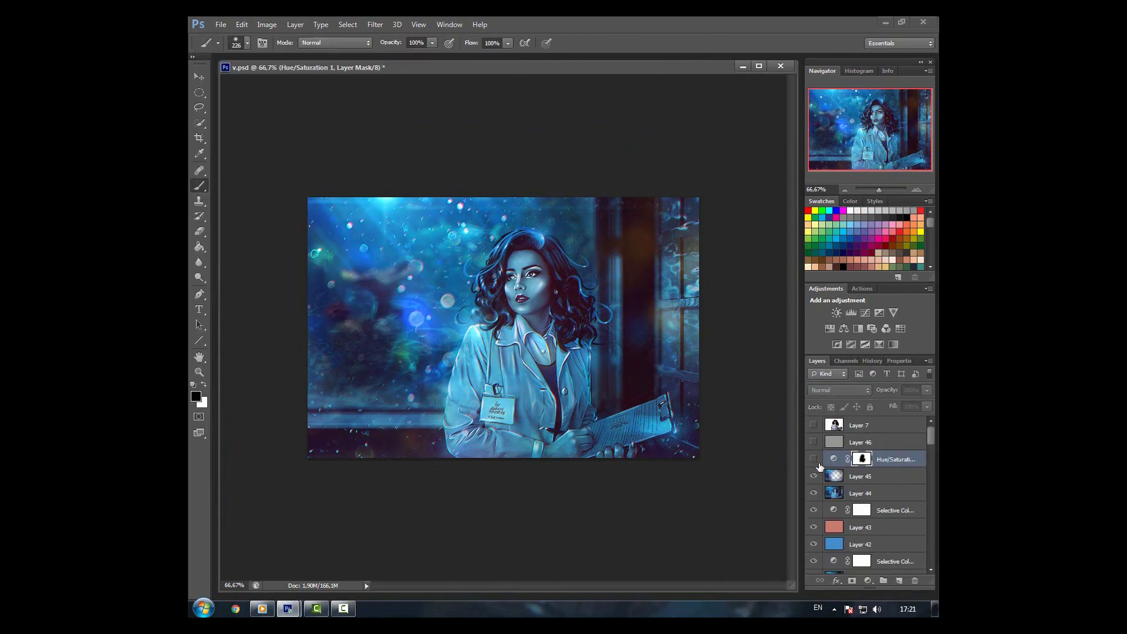
drag(814, 459, 814, 442)
key(ctrl+shift+alt+e)
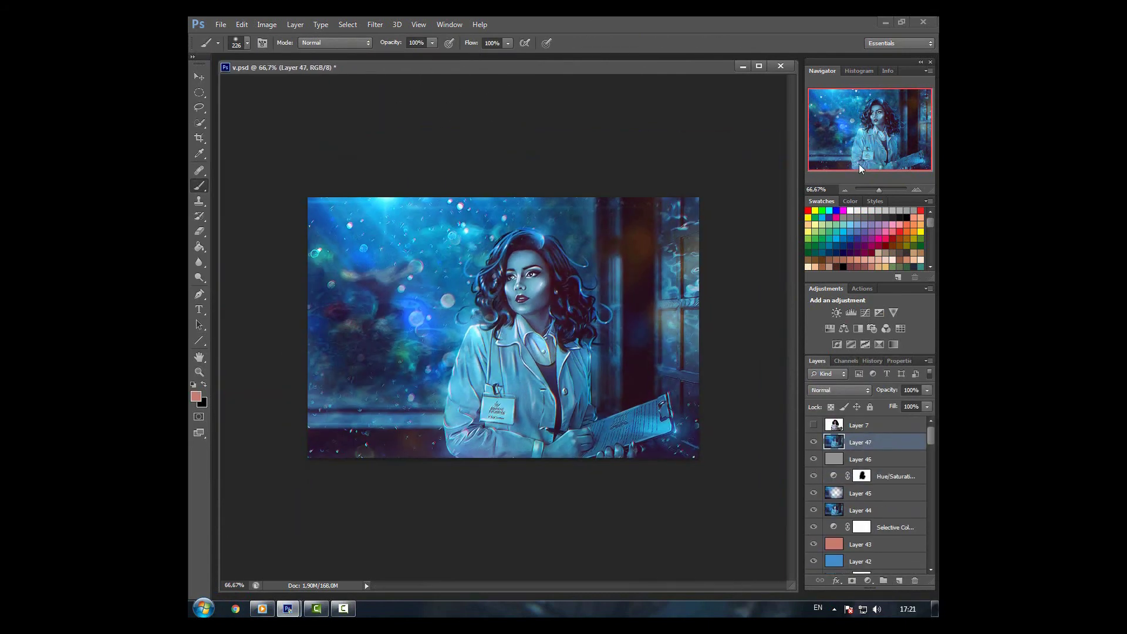